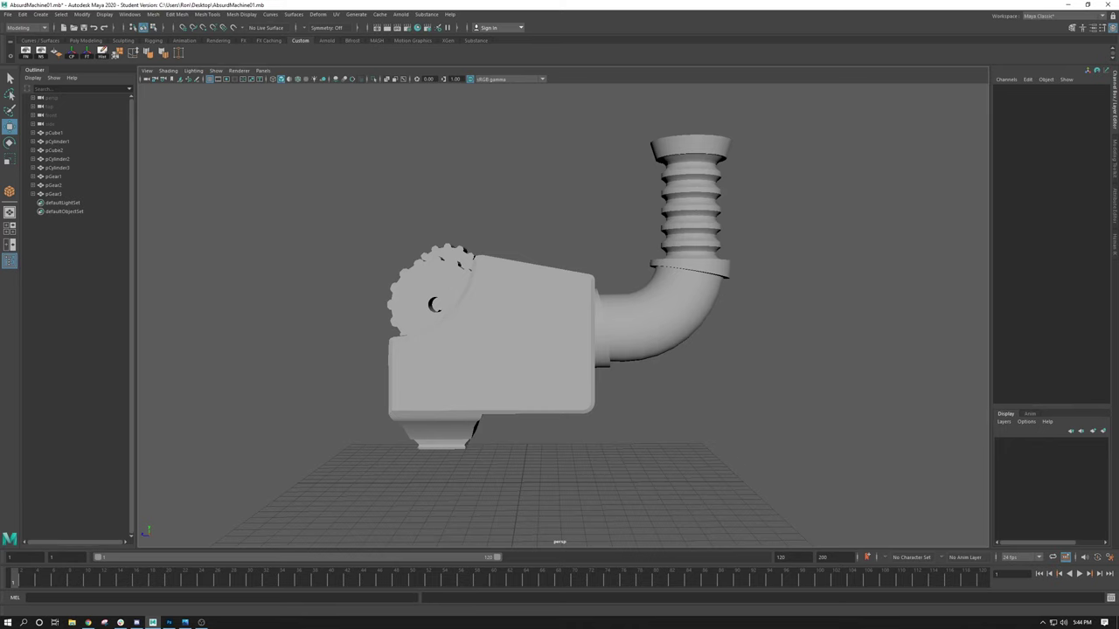
Examine the machine designs in the AbsurdMachine Reference.jpg picture, then return to Maya
click(184, 622)
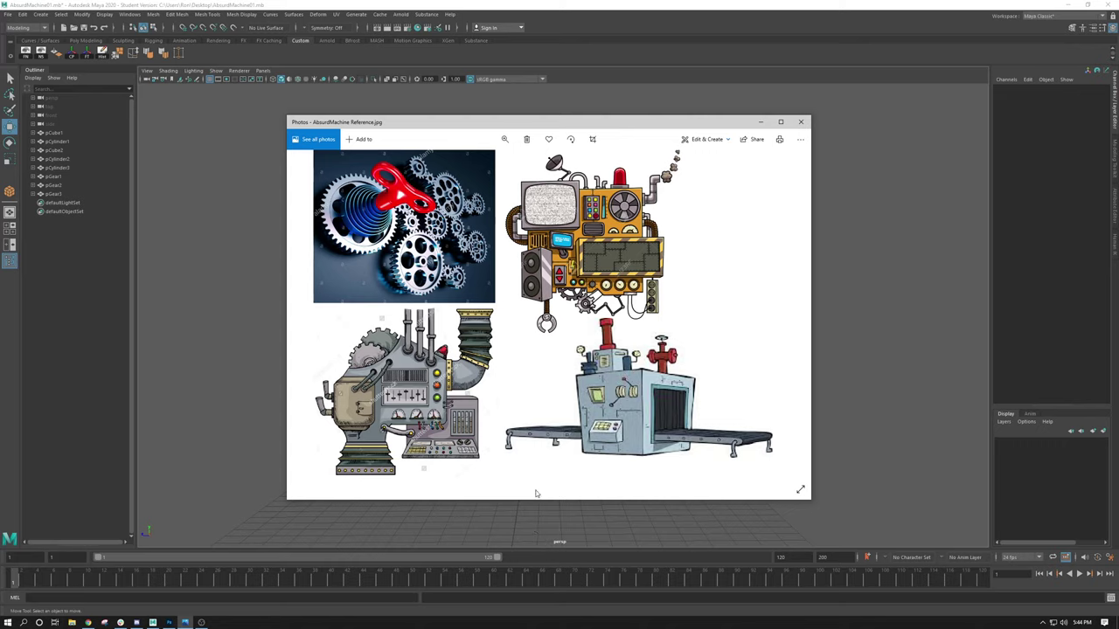
drag(650, 124, 551, 124)
click(659, 119)
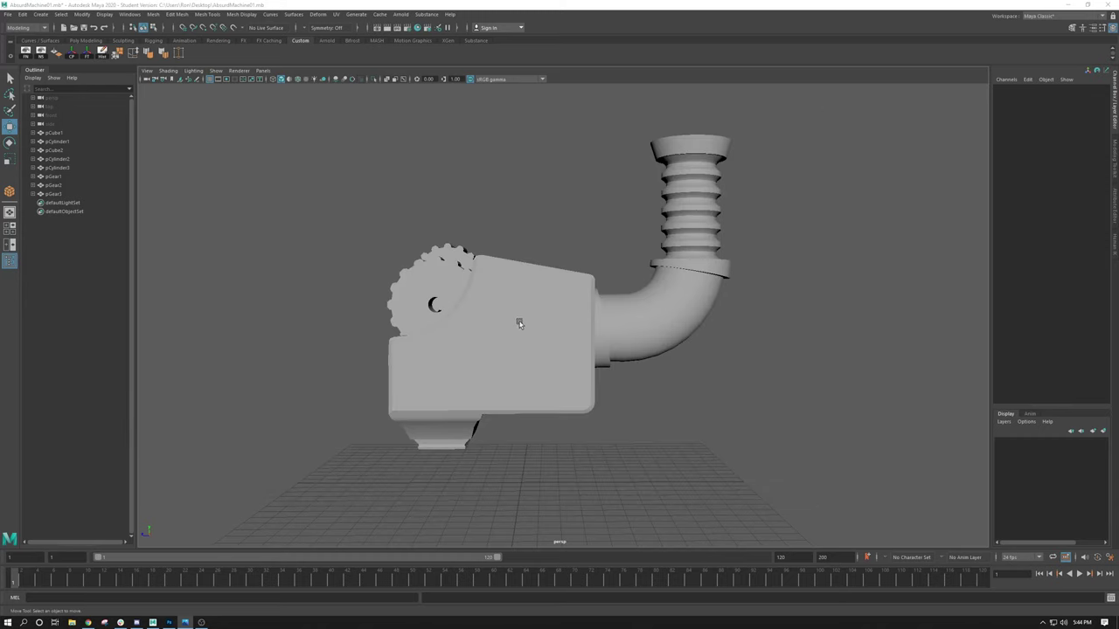
Examine the existing machine body and curved exhaust pipe from several angles, selecting each part in turn
click(552, 285)
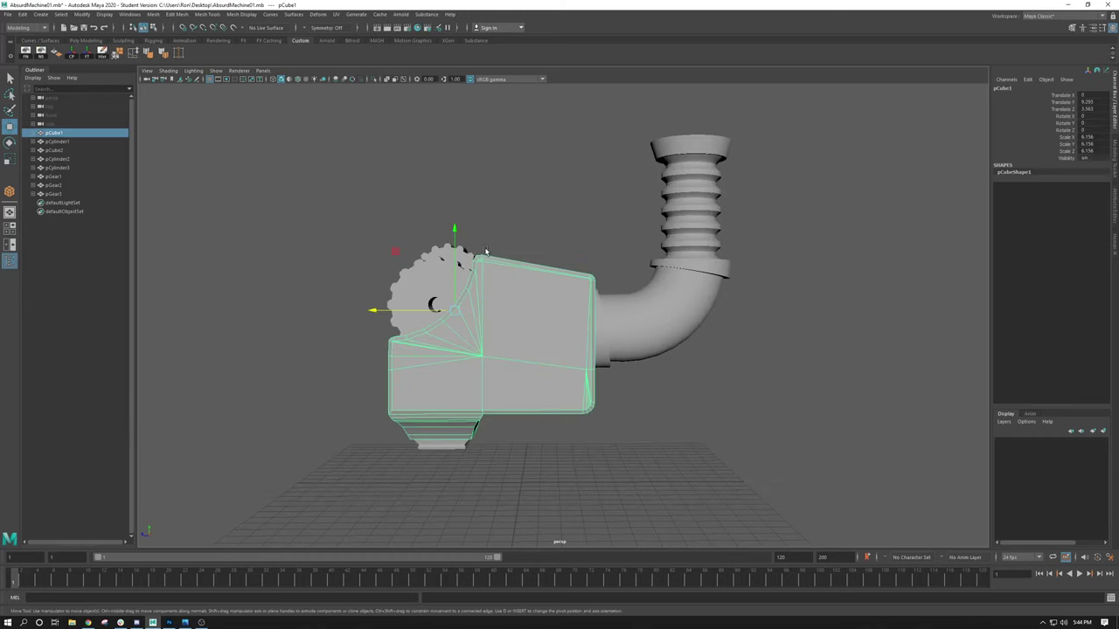
alt+drag(479, 249, 517, 267)
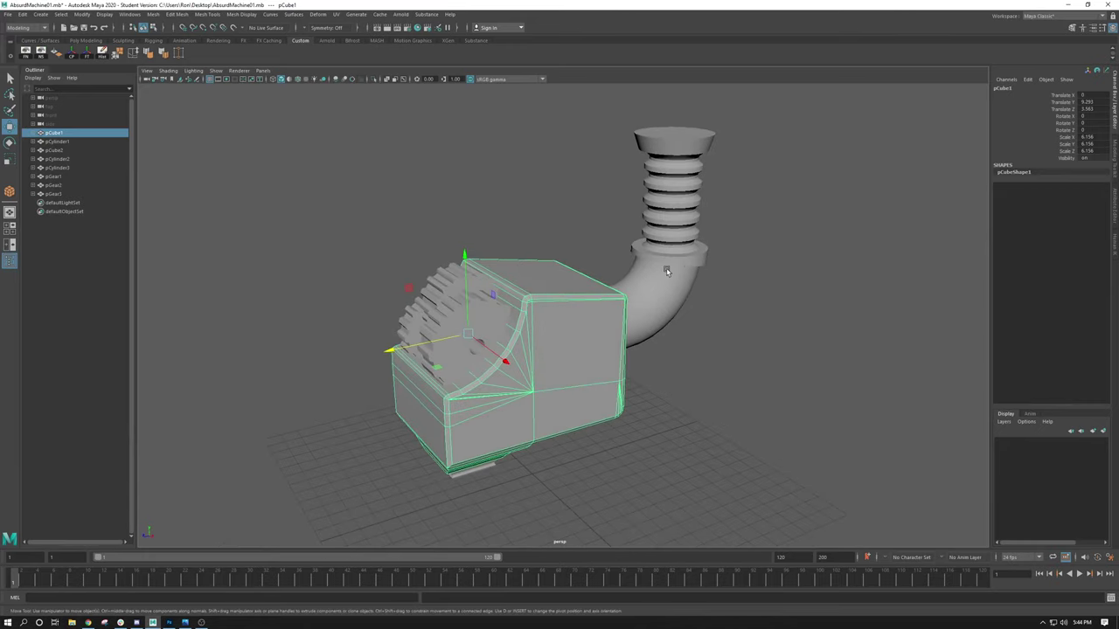
click(677, 215)
click(677, 216)
key(ctrl+z)
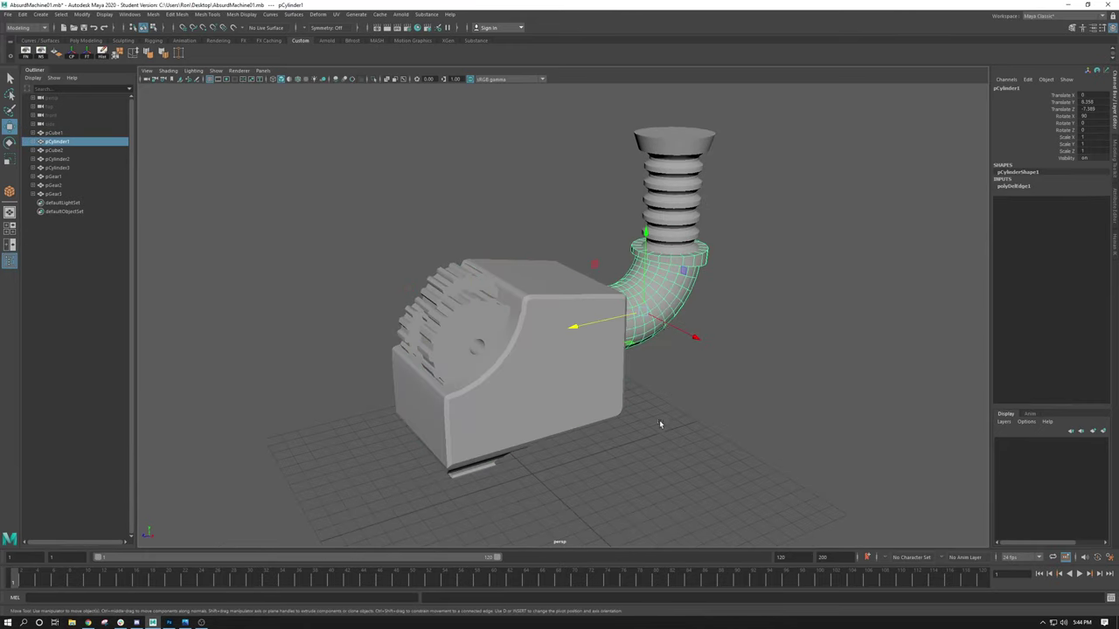
alt+drag(659, 420, 565, 425)
alt+drag(761, 314, 404, 227)
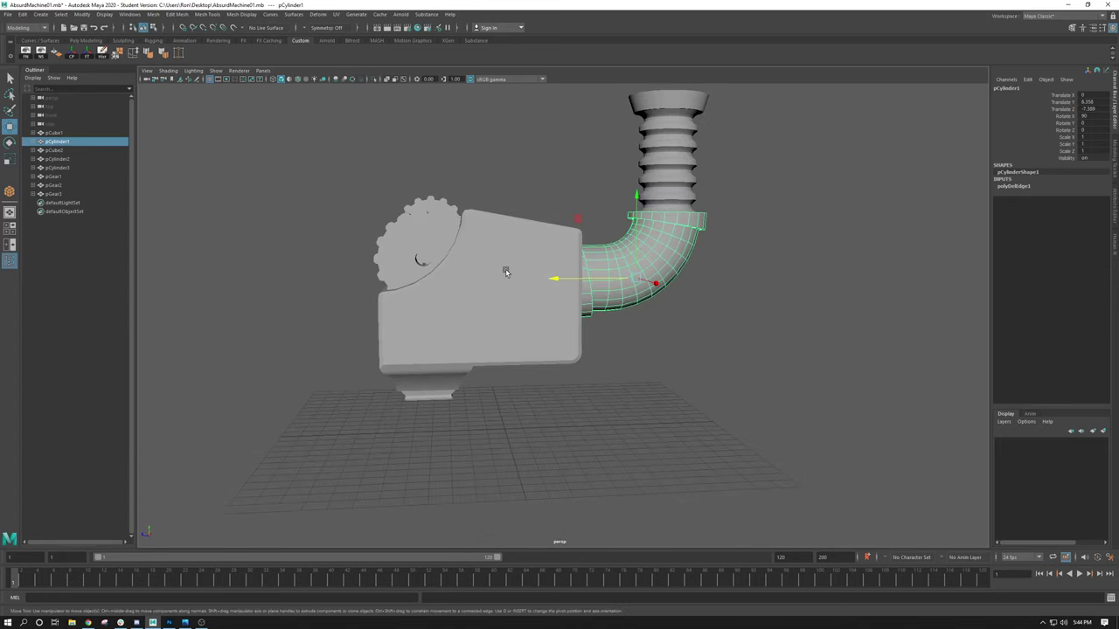
click(463, 255)
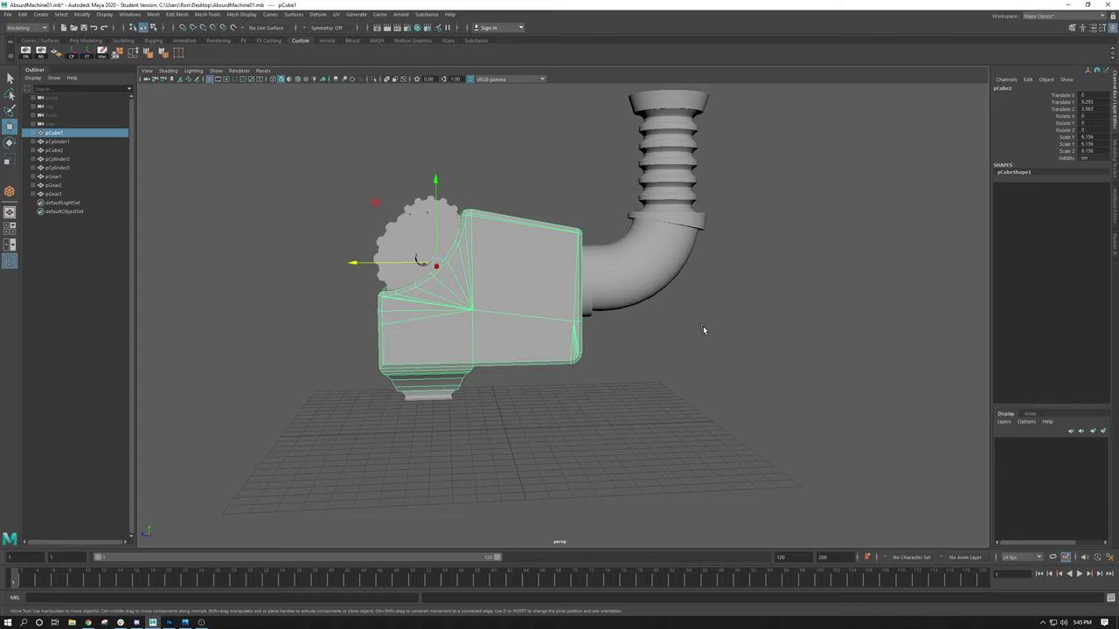
alt+drag(704, 329, 570, 331)
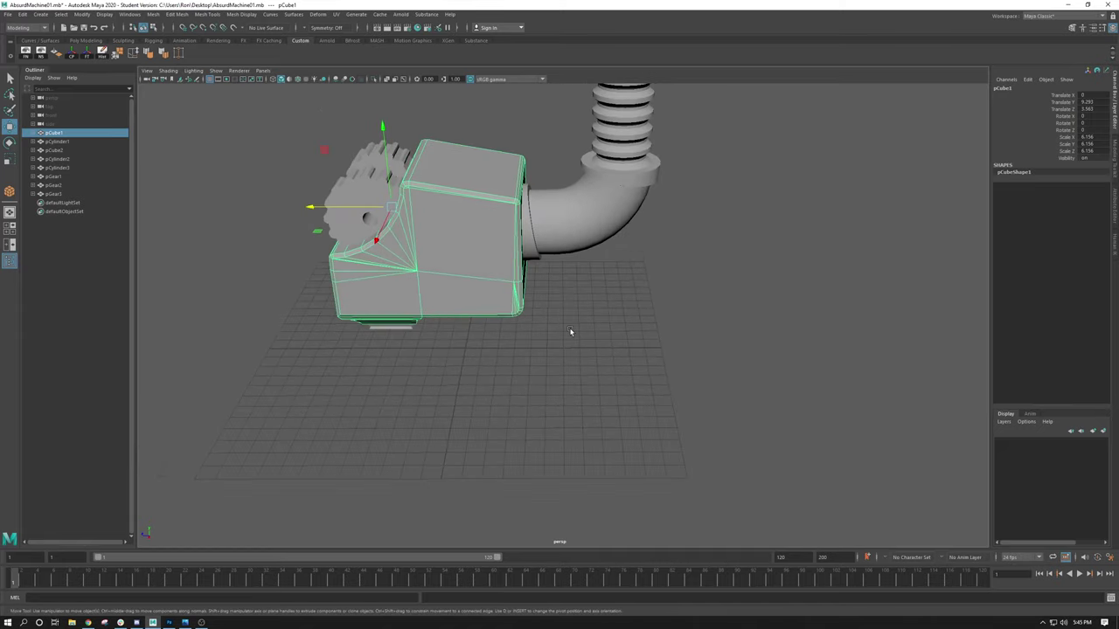
alt+drag(587, 278, 589, 320)
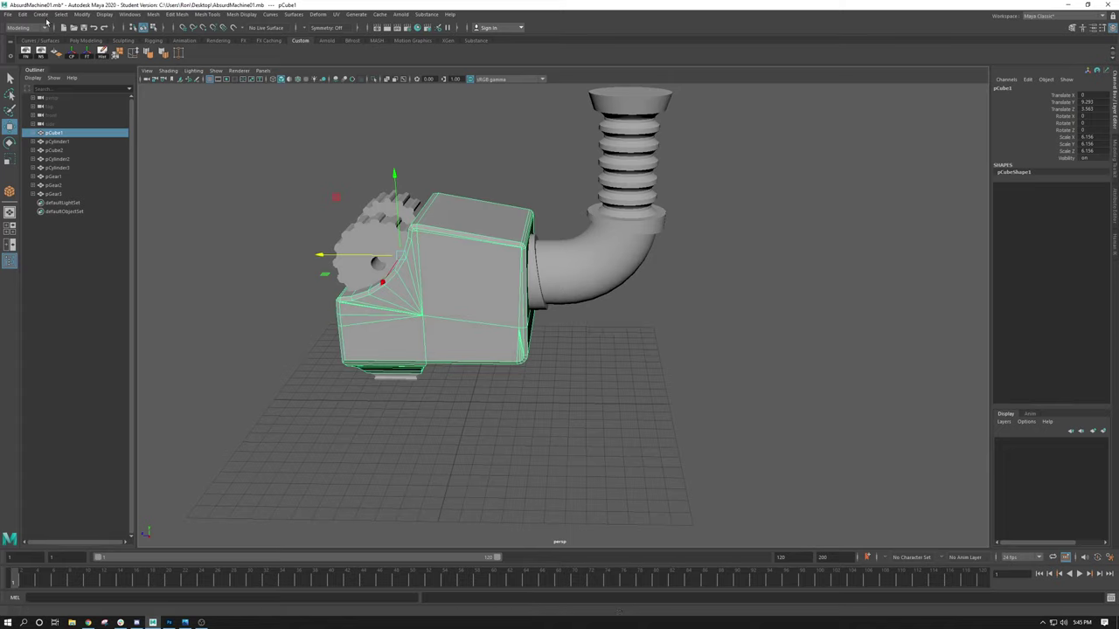
Create a polygon cube about 6.9 wide, 6.9 high and 9.4 deep on the grid beside the machine
click(40, 15)
mouse_move(79, 44)
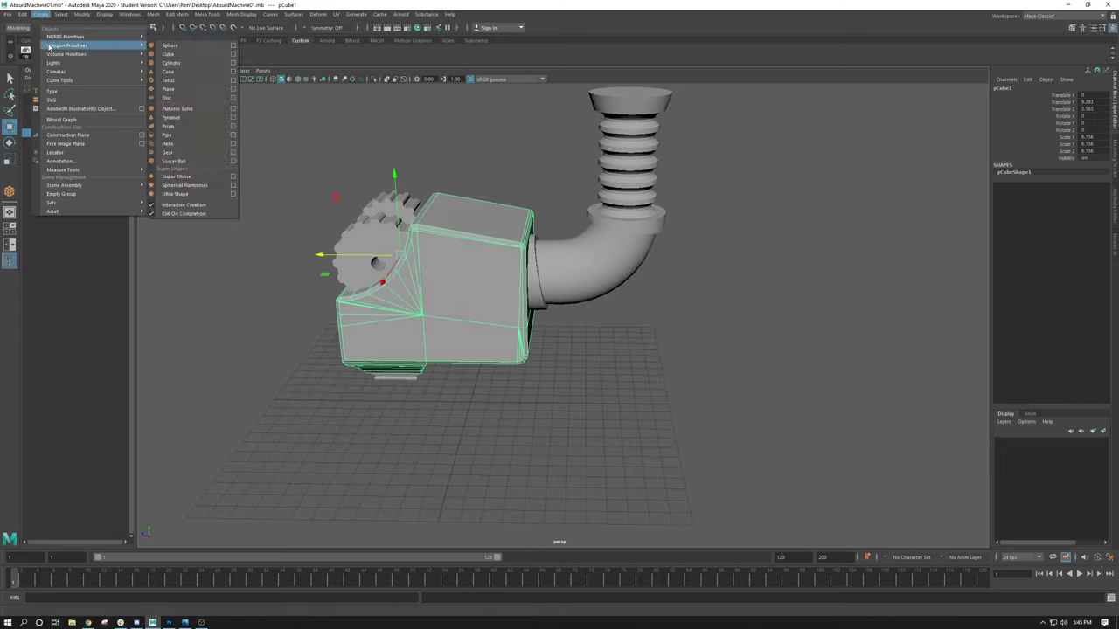
click(196, 55)
drag(577, 448, 757, 370)
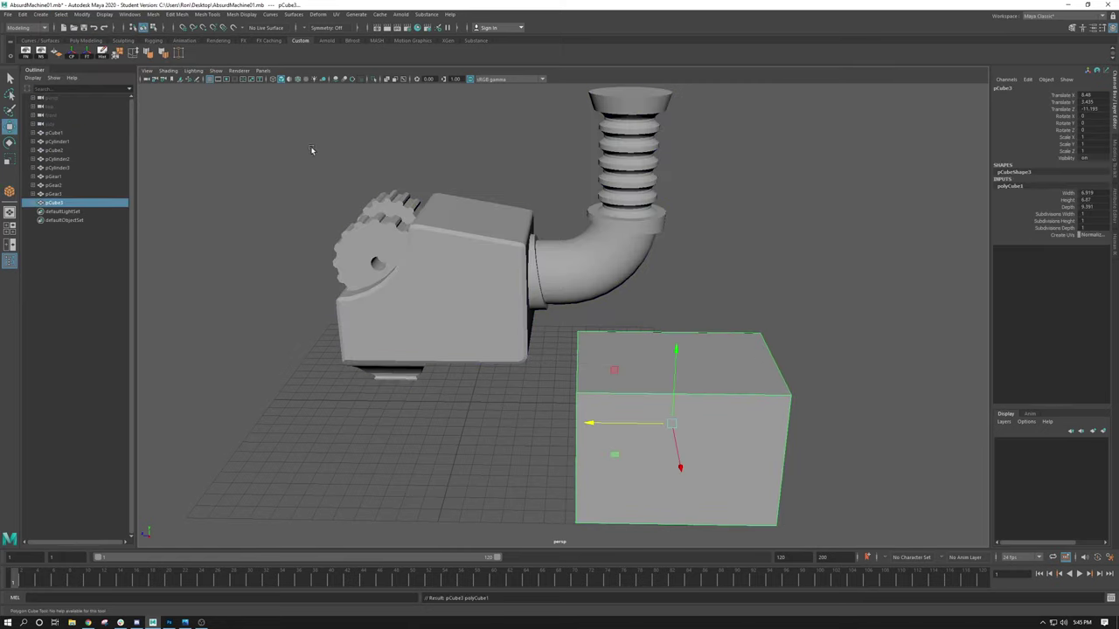
Move the new cube in front of the machine body, to a Translate Z of about -4.78
click(40, 14)
mouse_move(55, 54)
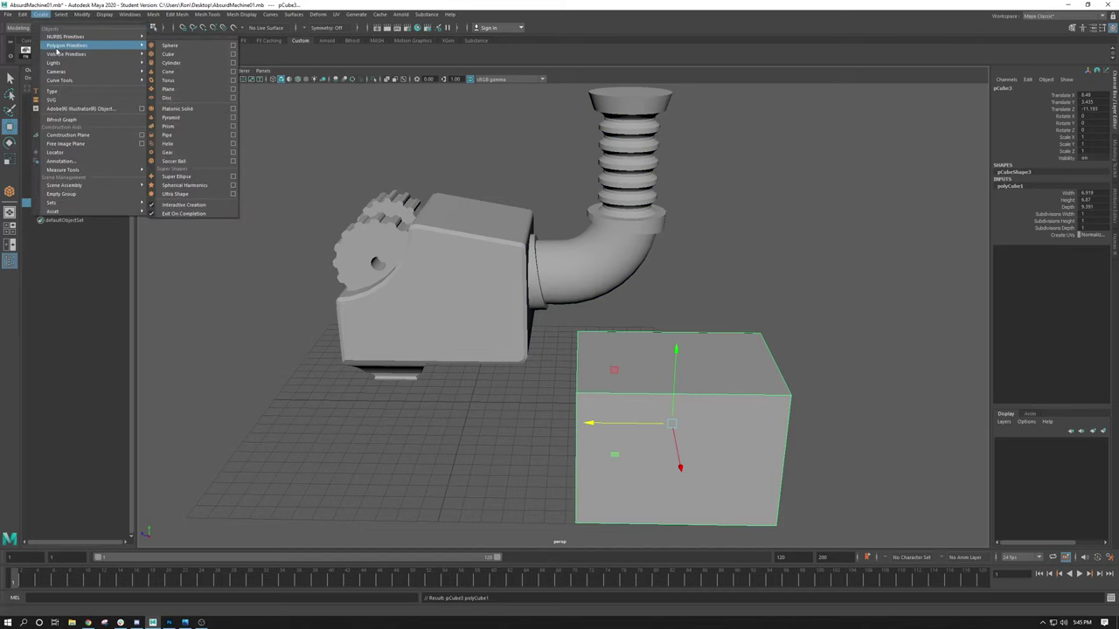
alt+drag(523, 469, 452, 387)
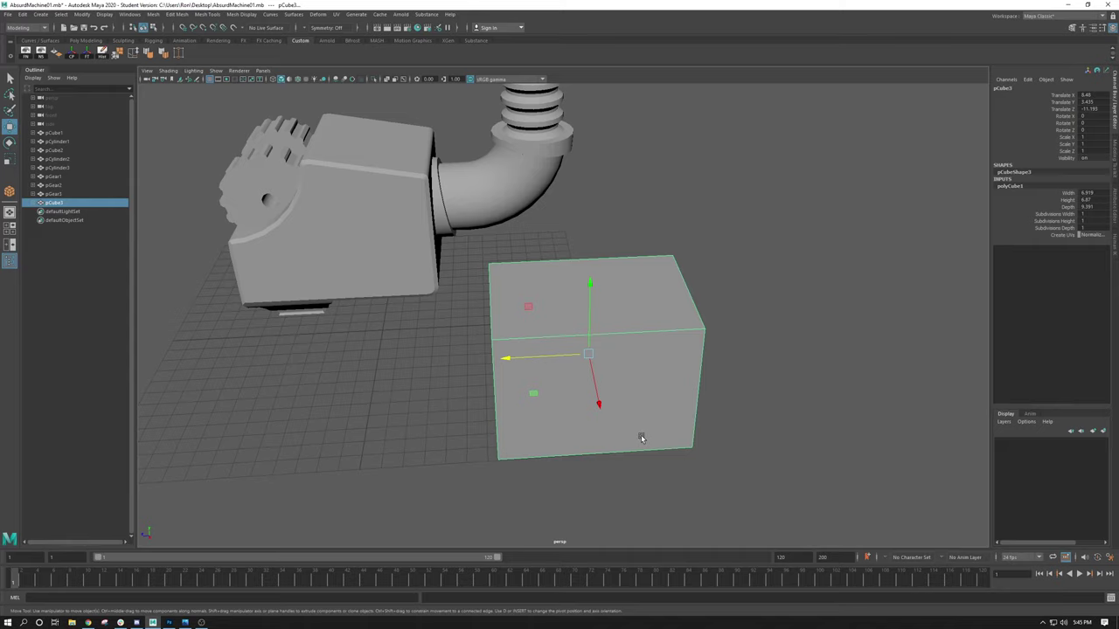
alt+drag(685, 343, 442, 327)
alt+drag(442, 327, 524, 350)
scroll(568, 368, up, 3)
key(f)
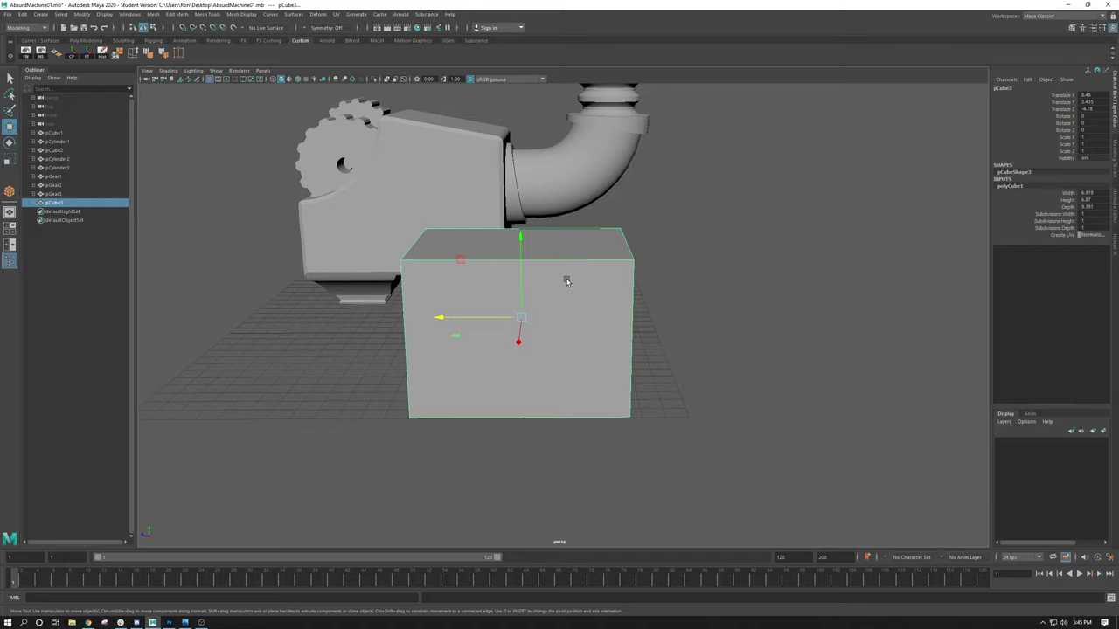
Cycle the cube through vertex, edge, face and UV selection modes and return to object selection
key(F9)
key(F10)
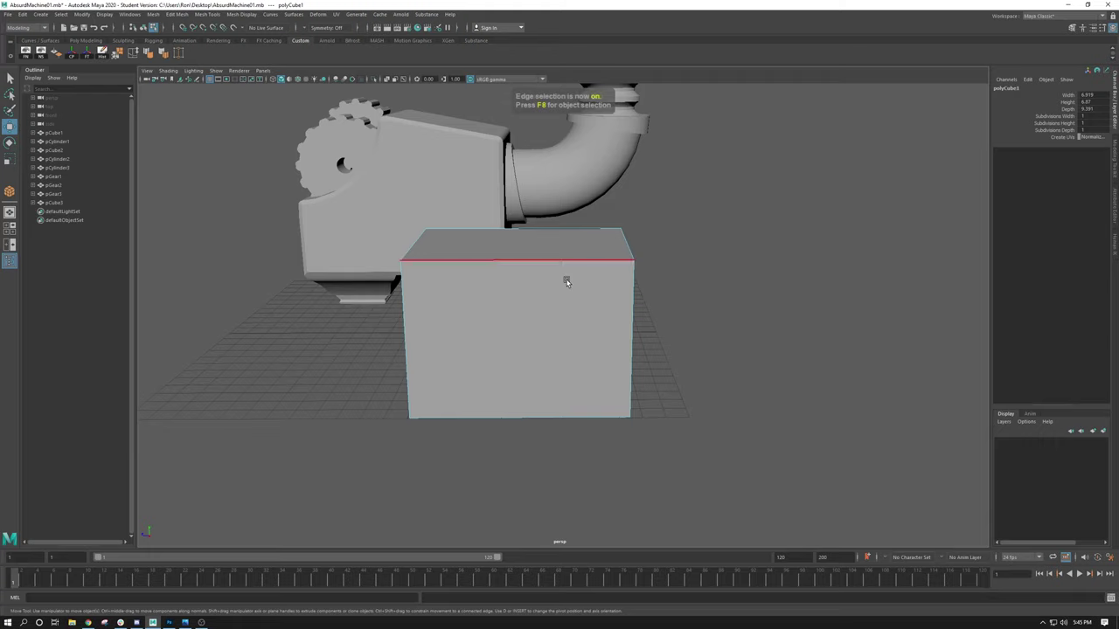
key(F11)
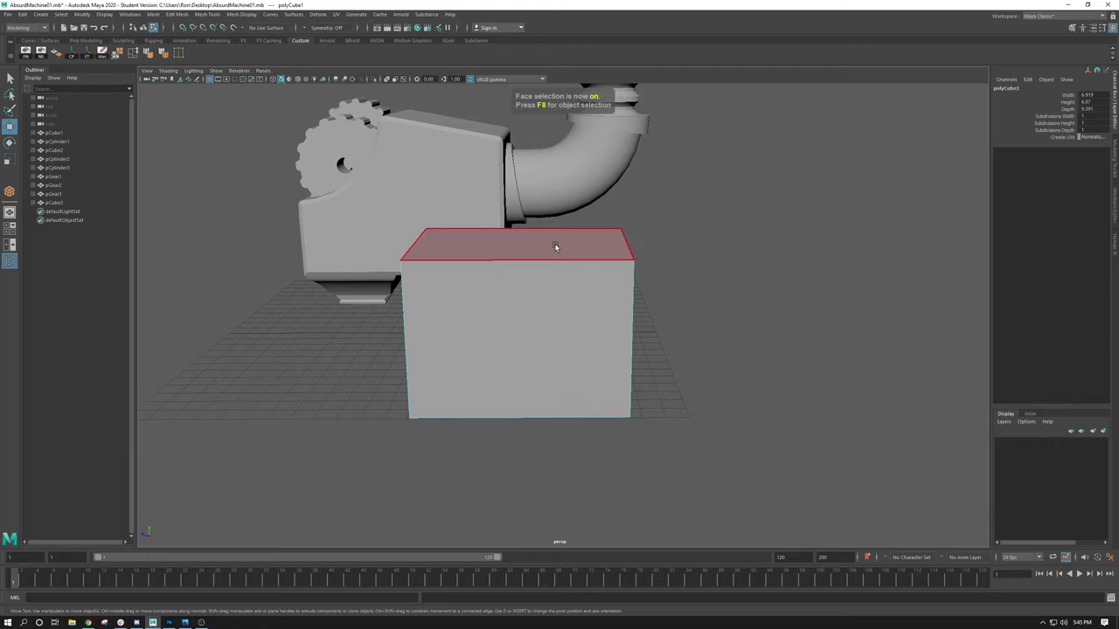
click(556, 249)
key(F12)
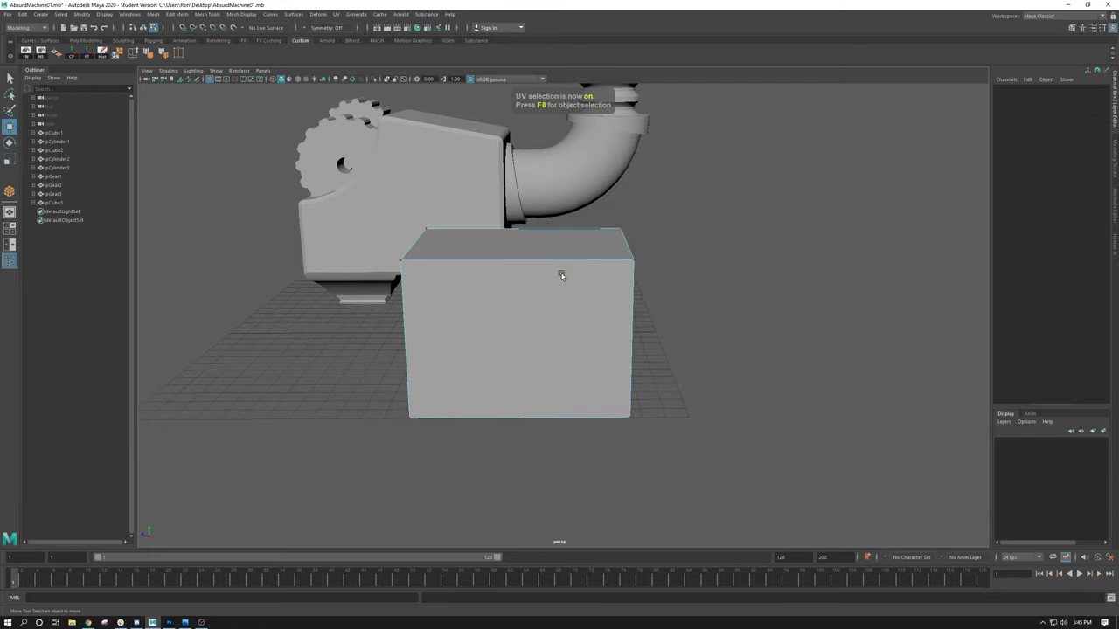
key(F8)
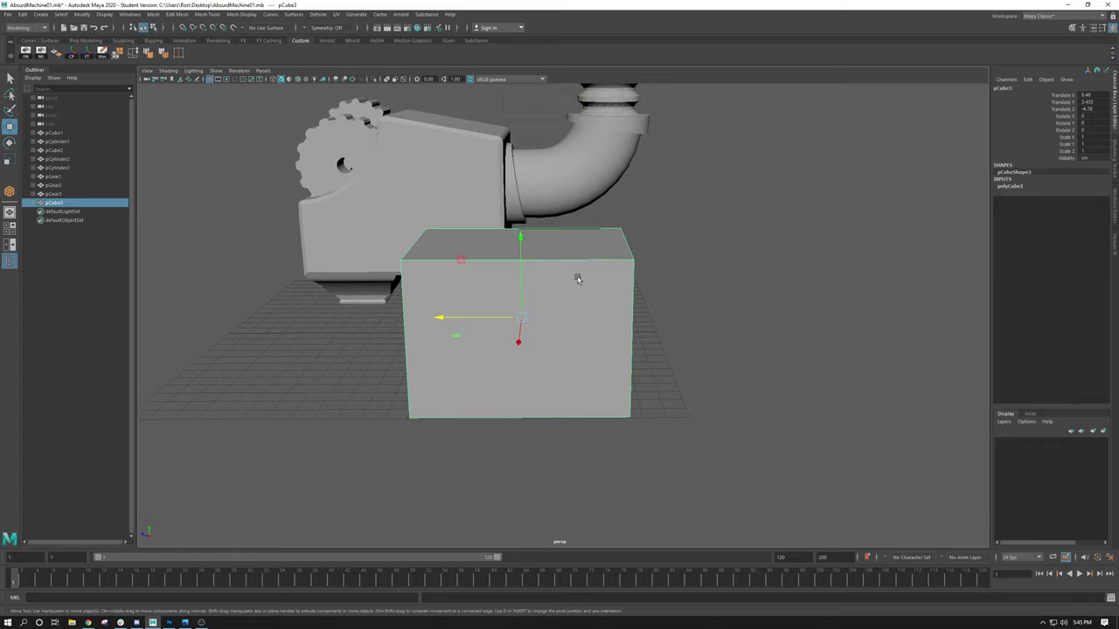
Lower the cube's top edge at the end beneath the exhaust pipe so its top face slopes down
right_click(567, 262)
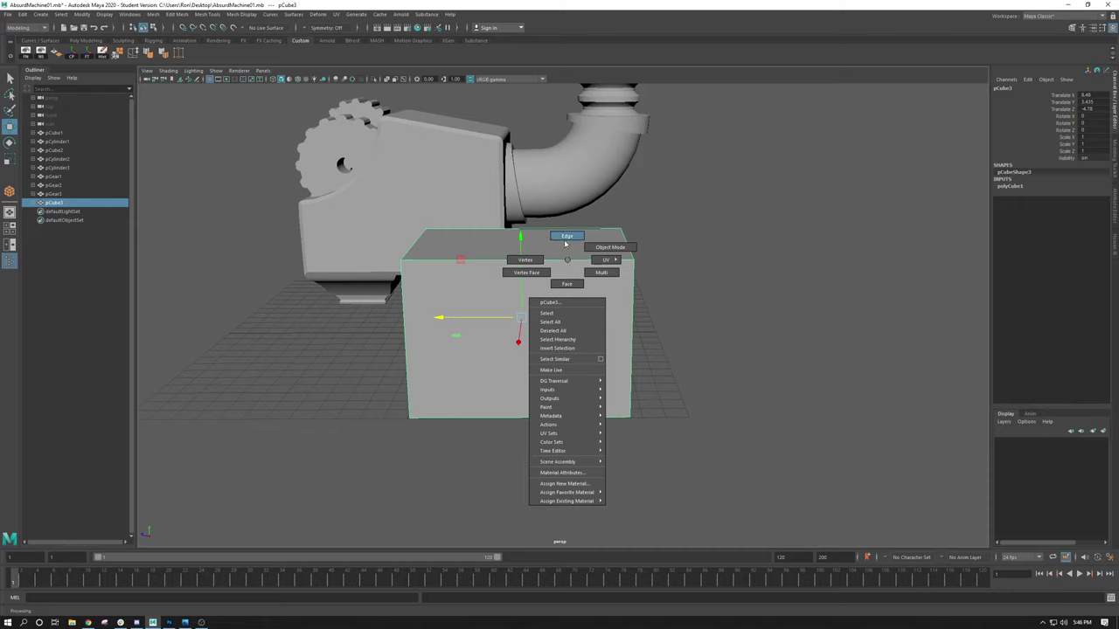
right_drag(566, 243, 567, 241)
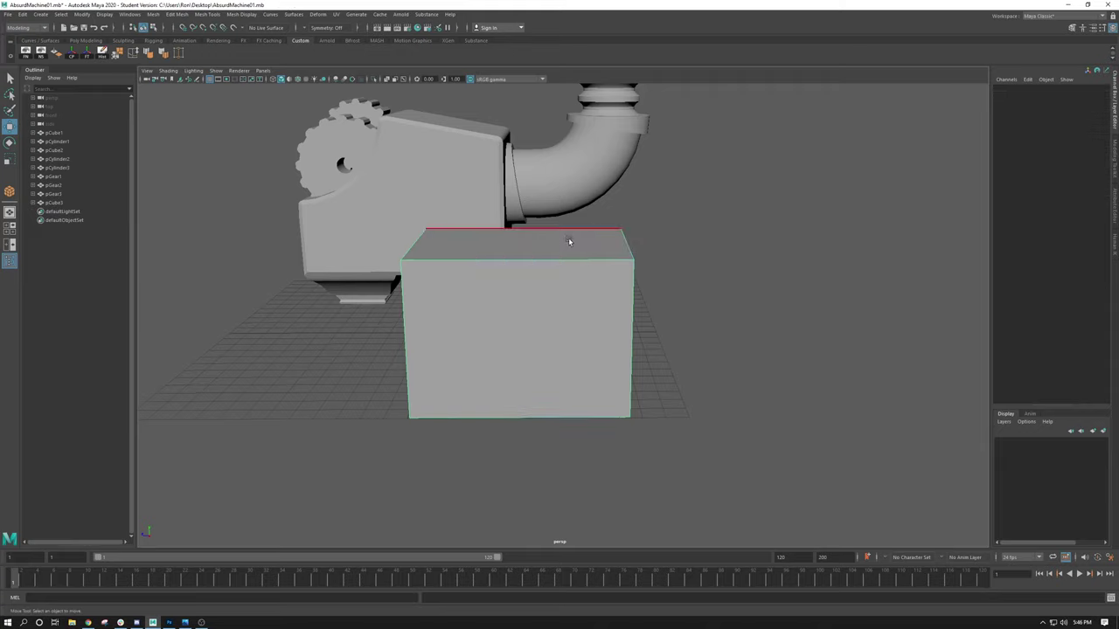
click(632, 247)
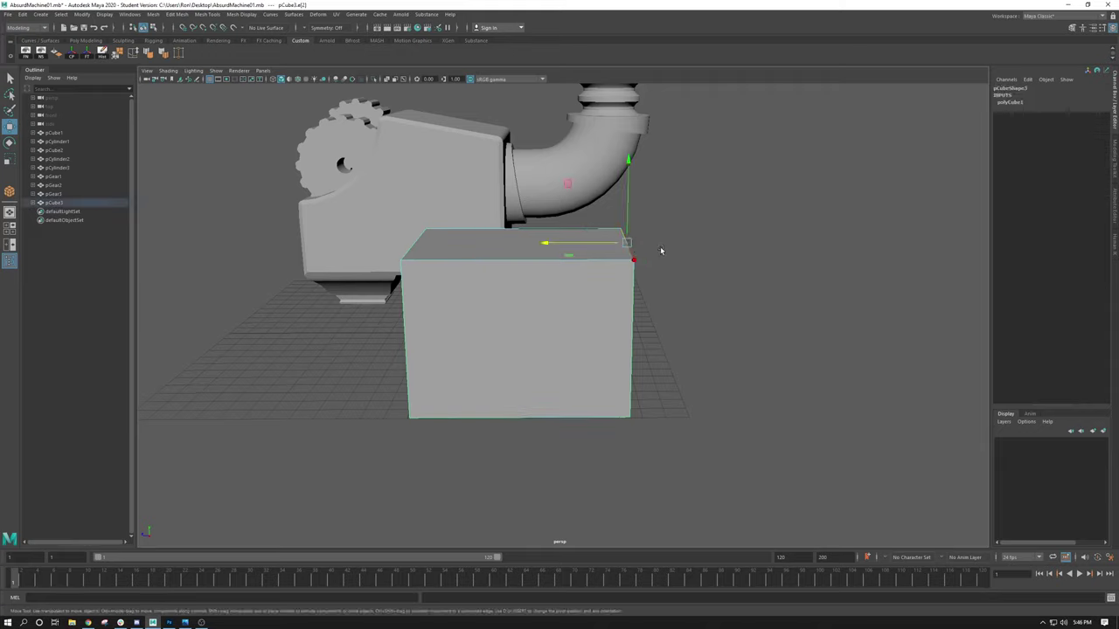
drag(627, 164, 630, 187)
mouse_move(545, 267)
alt+mouse_down()
mouse_move(551, 284)
mouse_move(572, 275)
mouse_move(542, 262)
alt+mouse_up()
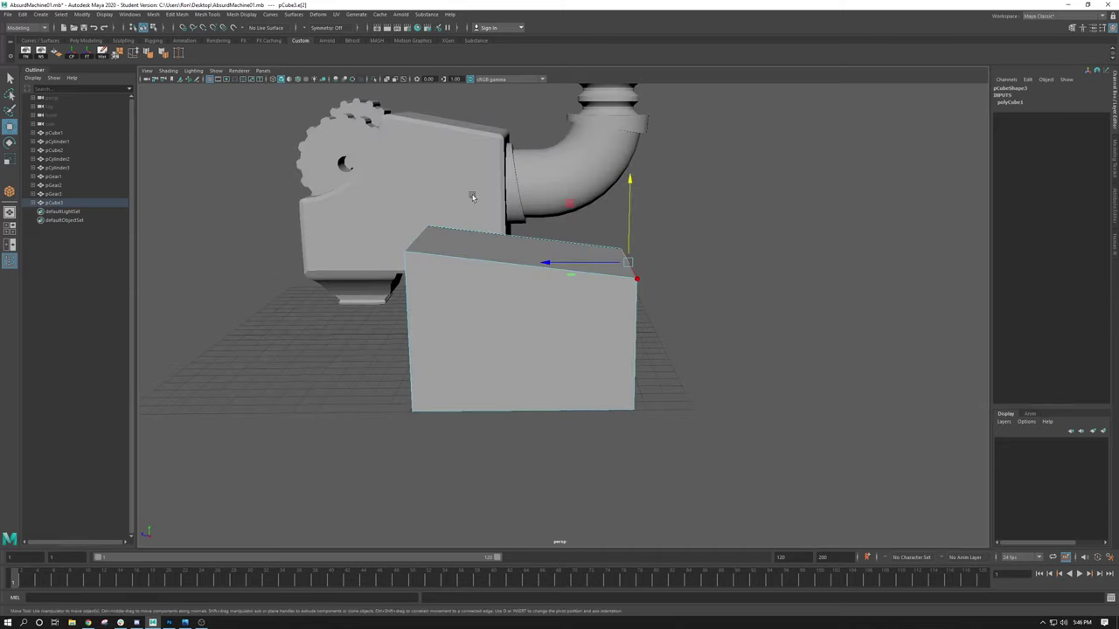
Raise the cube's bottom face to make the box shallower and return to object mode
alt+drag(438, 144, 512, 305)
right_click(512, 304)
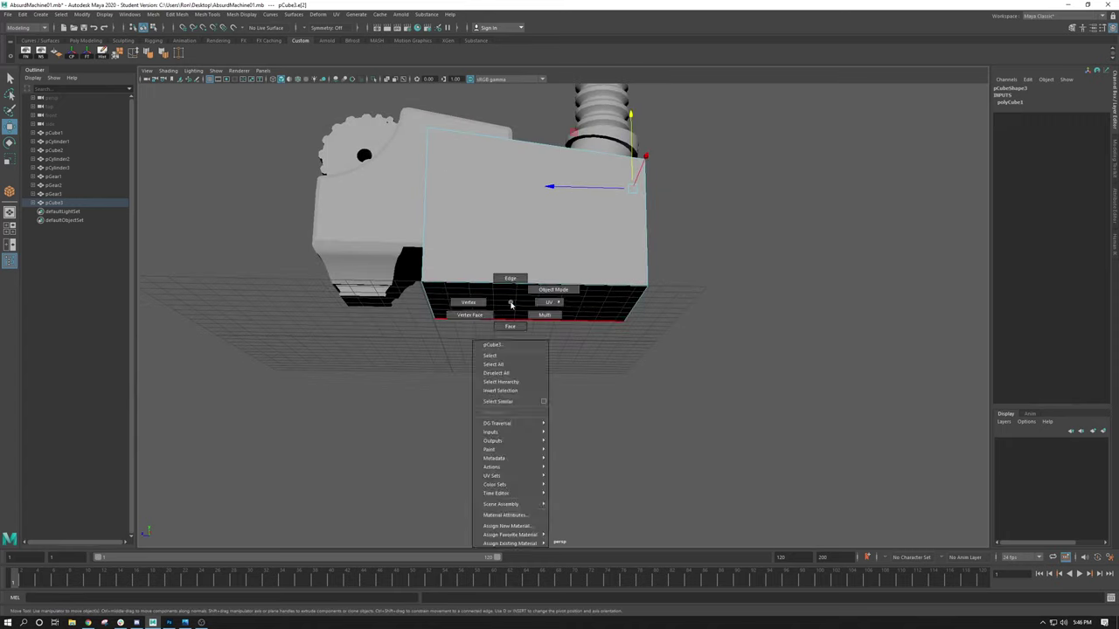
click(511, 325)
click(515, 310)
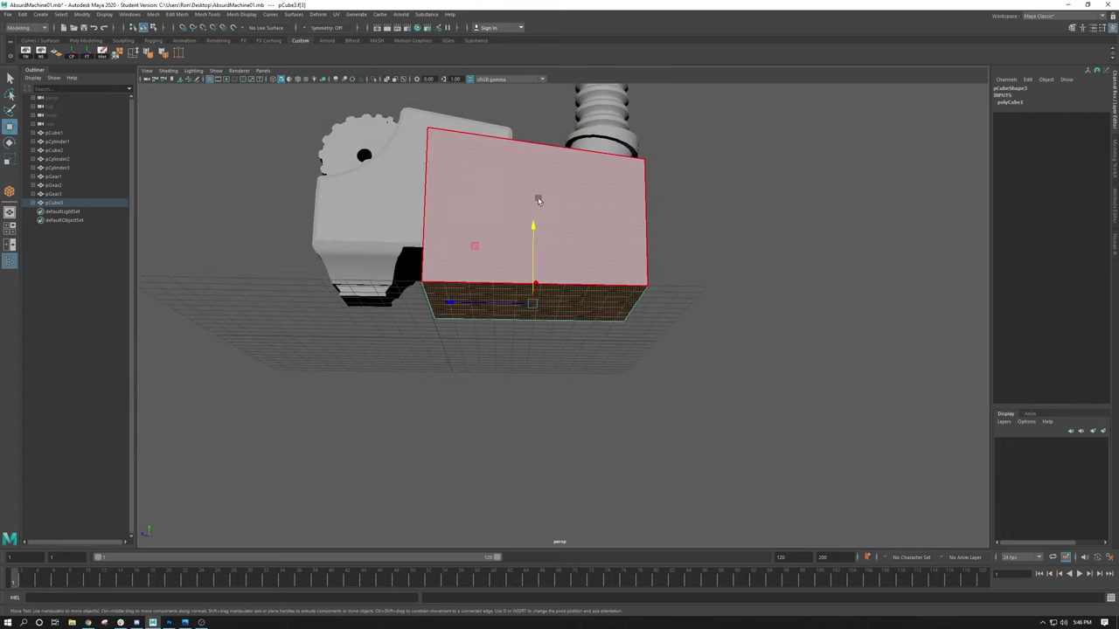
drag(531, 229, 403, 264)
right_drag(403, 264, 442, 253)
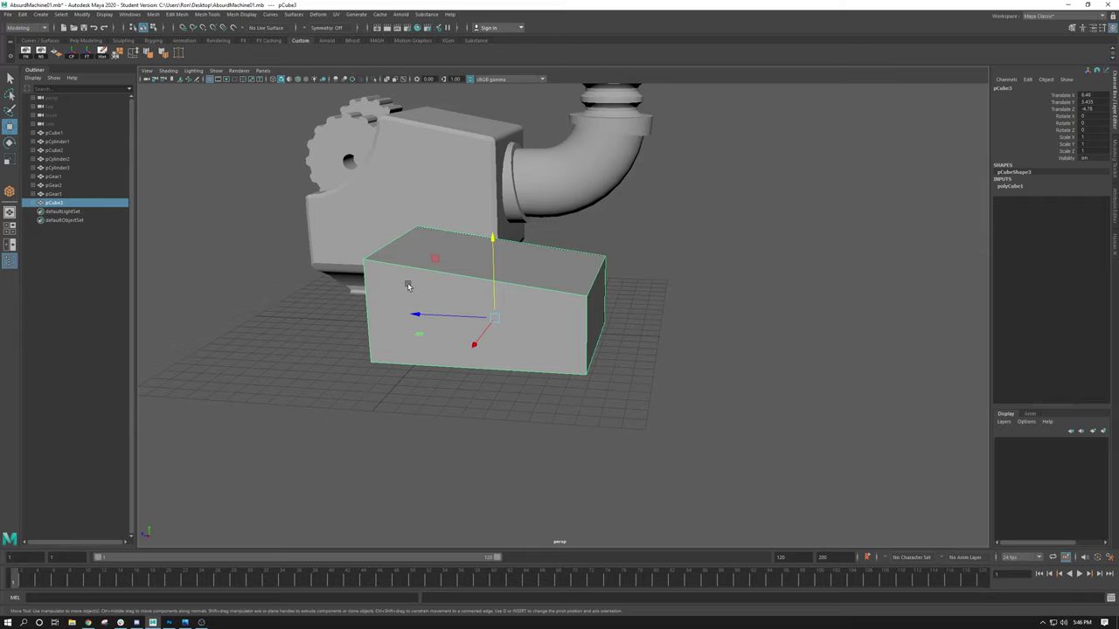
Select the bottom face of the sloped box in face mode
alt+drag(407, 287, 385, 262)
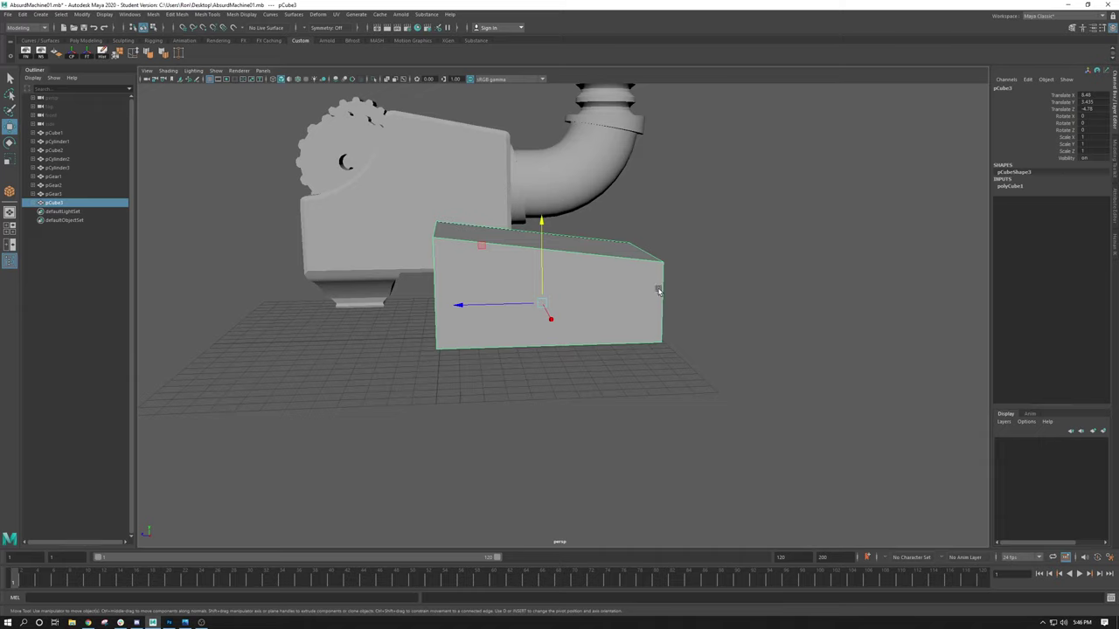
alt+drag(503, 401, 492, 358)
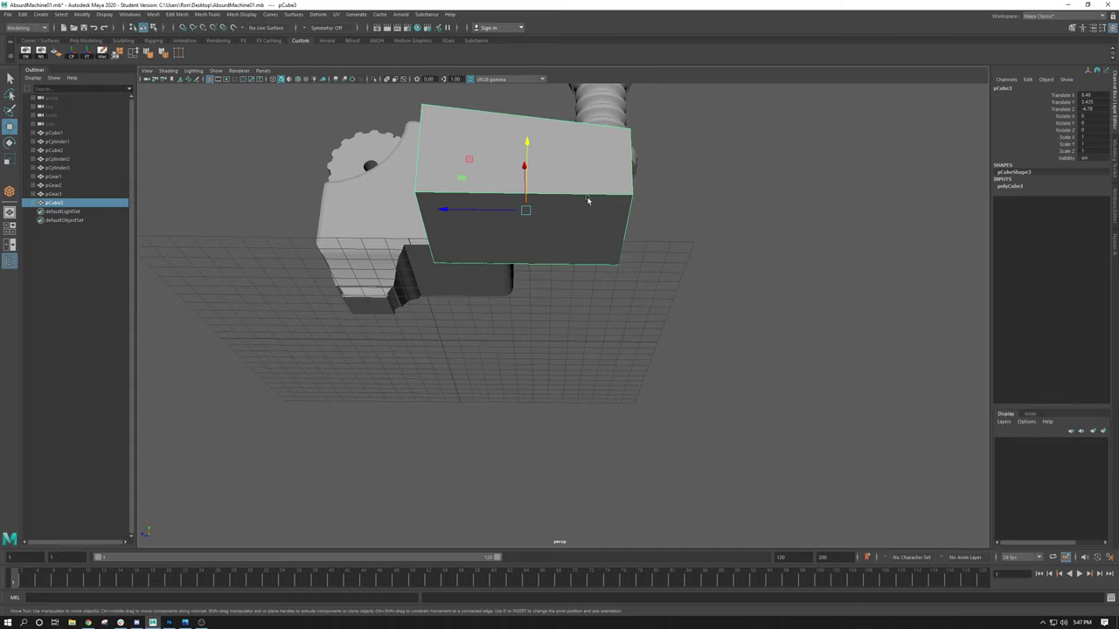
right_drag(575, 213, 574, 232)
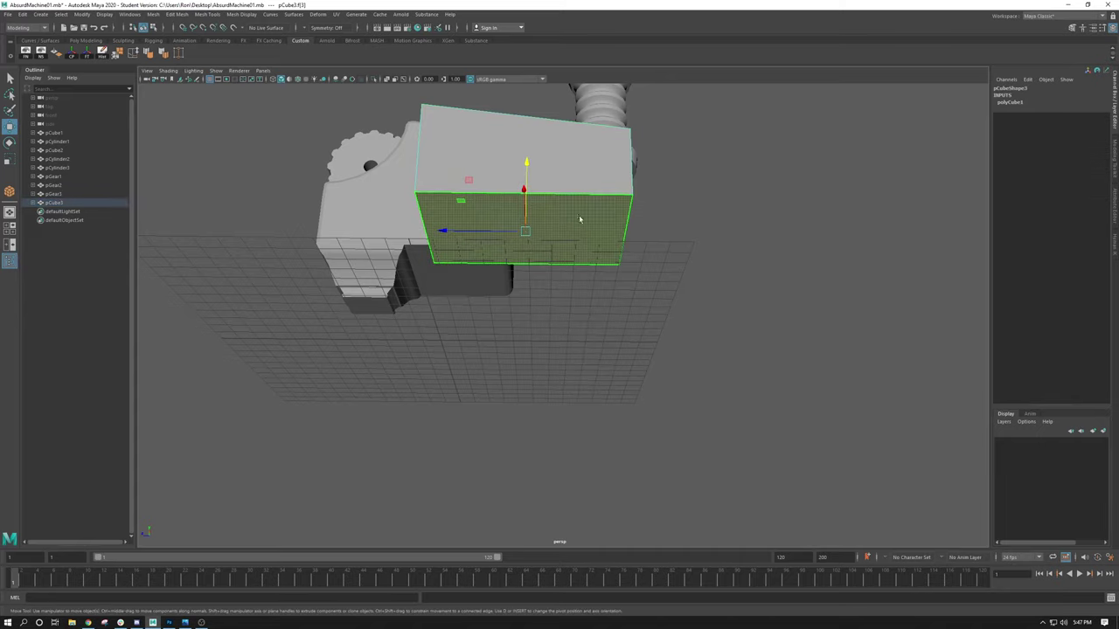
click(726, 252)
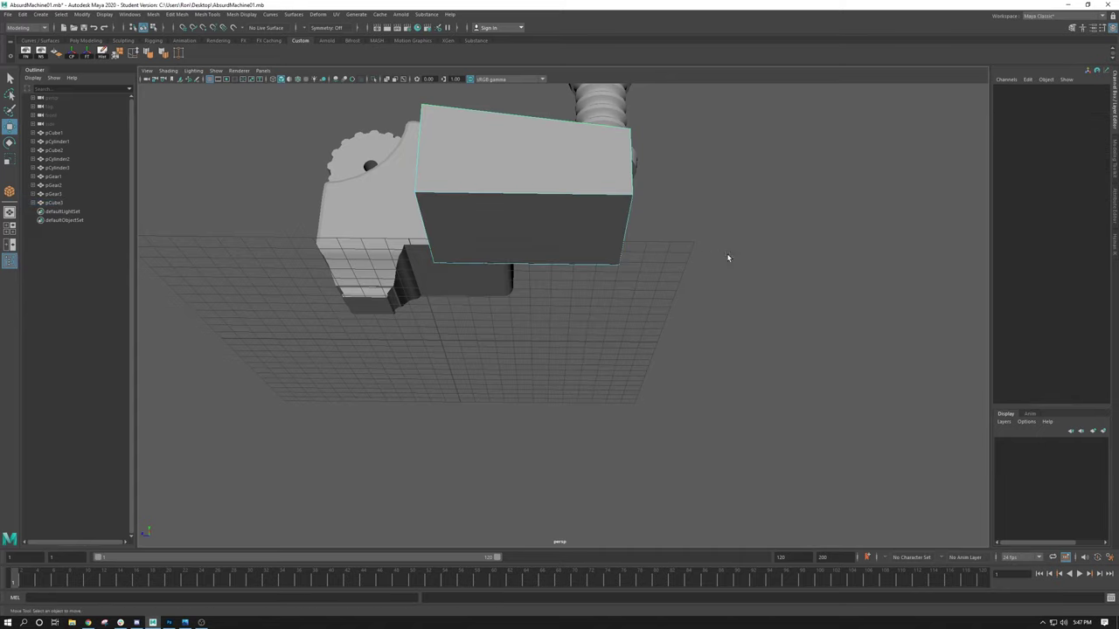
click(525, 228)
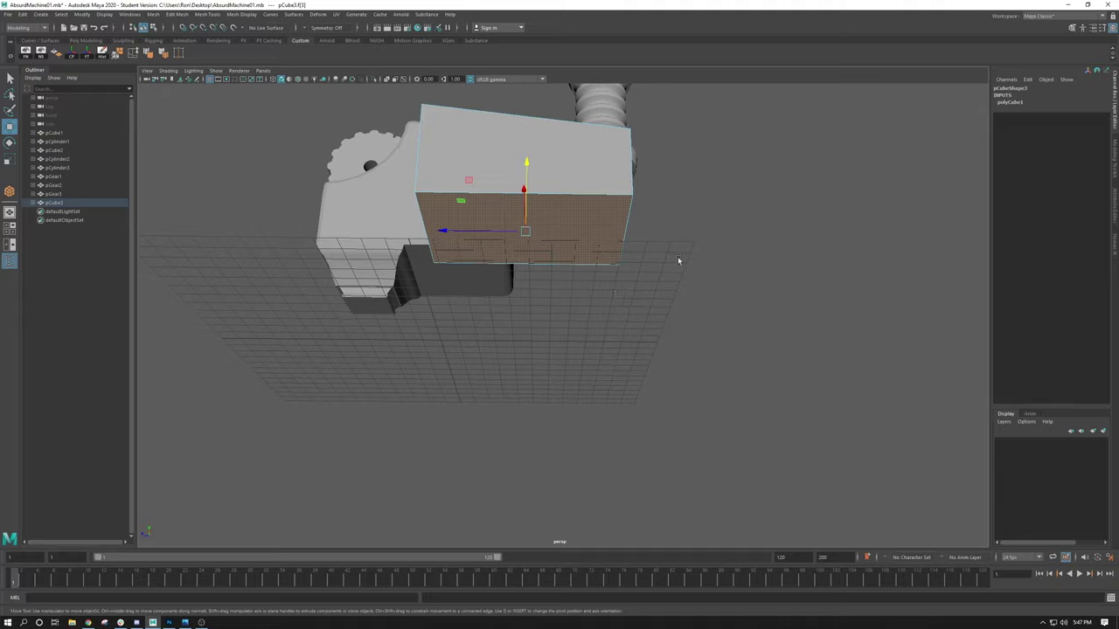
mouse_move(759, 226)
alt+mouse_down()
mouse_move(705, 222)
mouse_move(673, 236)
mouse_move(725, 262)
mouse_move(816, 253)
mouse_move(714, 235)
mouse_move(702, 198)
mouse_move(774, 234)
alt+mouse_up()
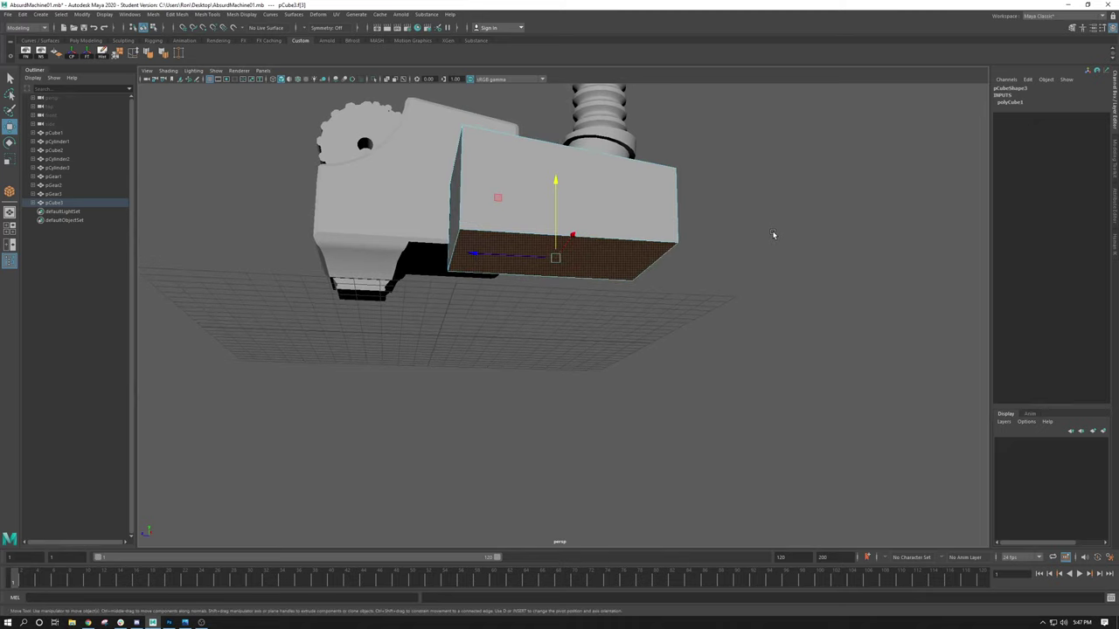
alt+drag(507, 256, 538, 230)
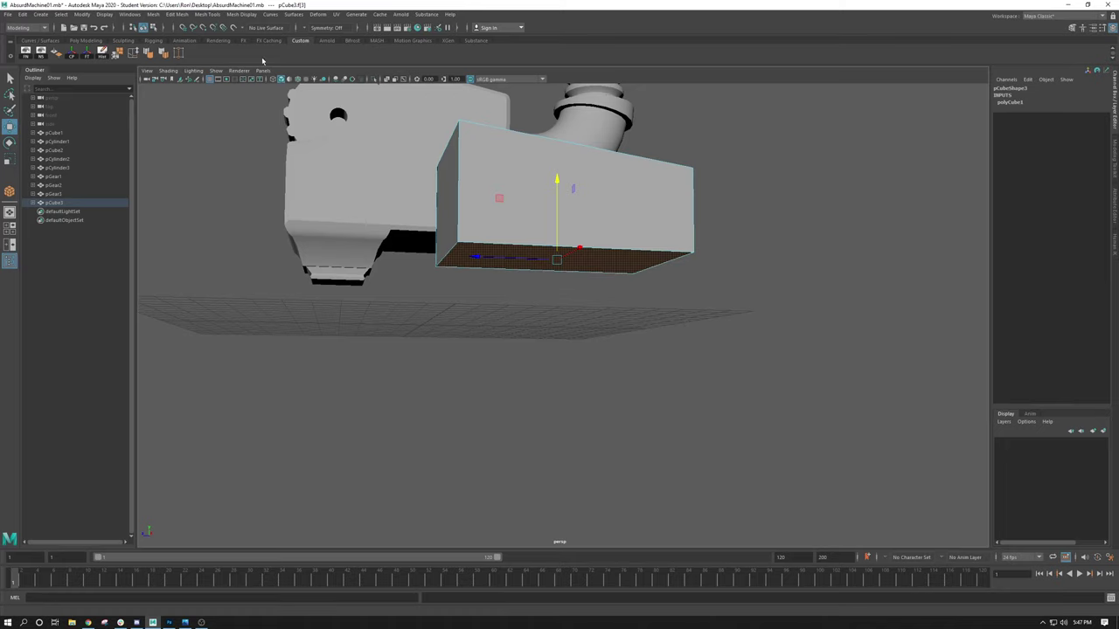
Look up the Extrude command among the mesh editing operations and clear the face selection
click(178, 15)
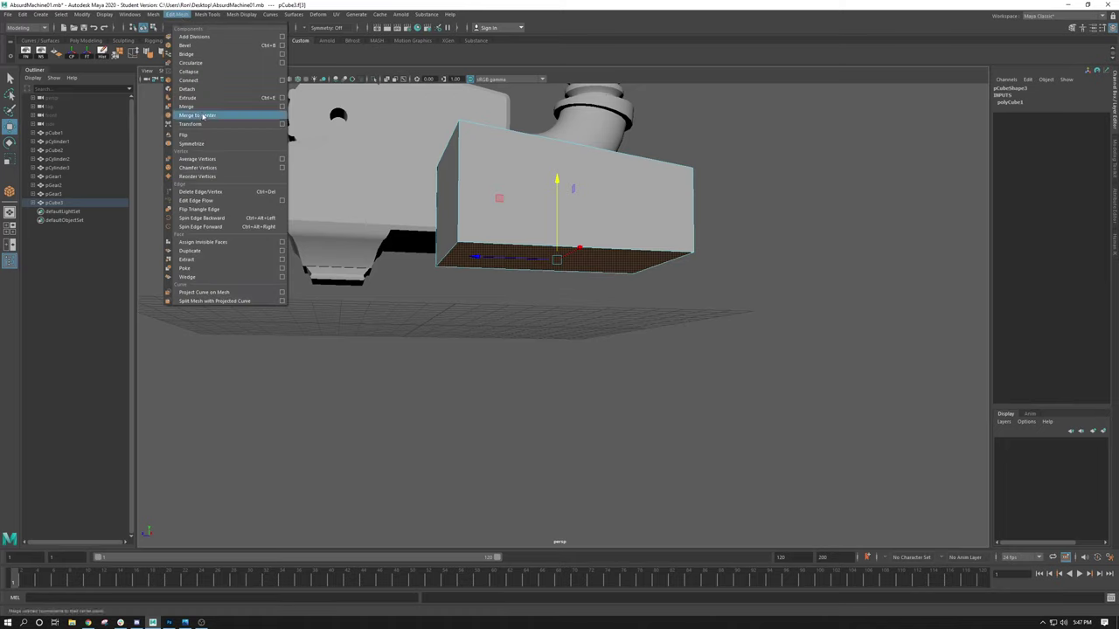
mouse_move(200, 16)
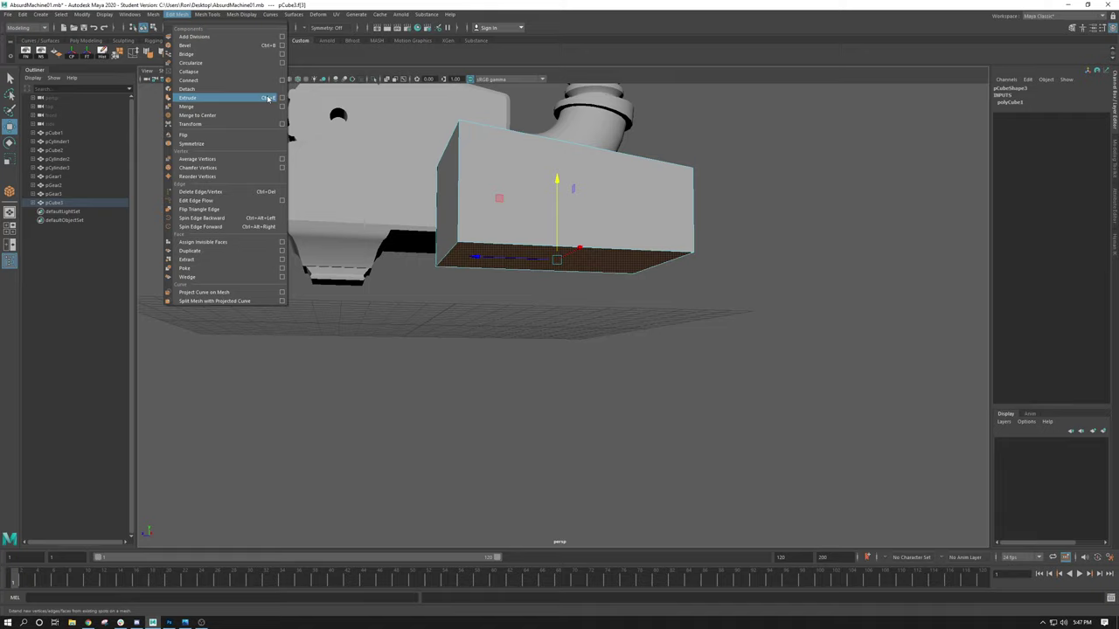
click(729, 317)
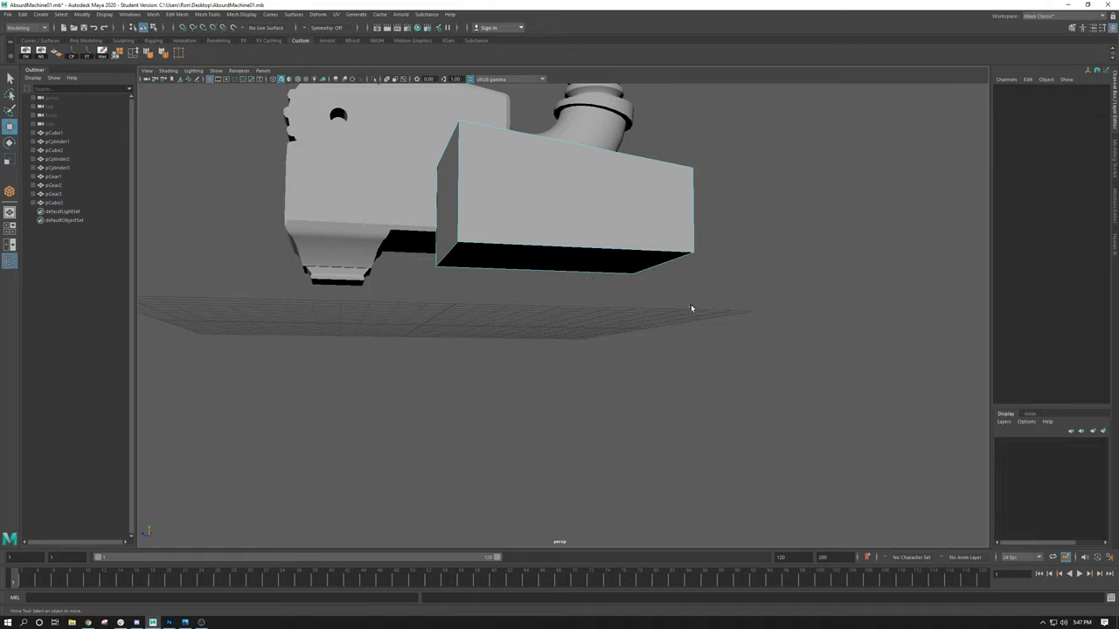
Extrude the sloped box's bottom face downward by about 1.9 units
click(584, 264)
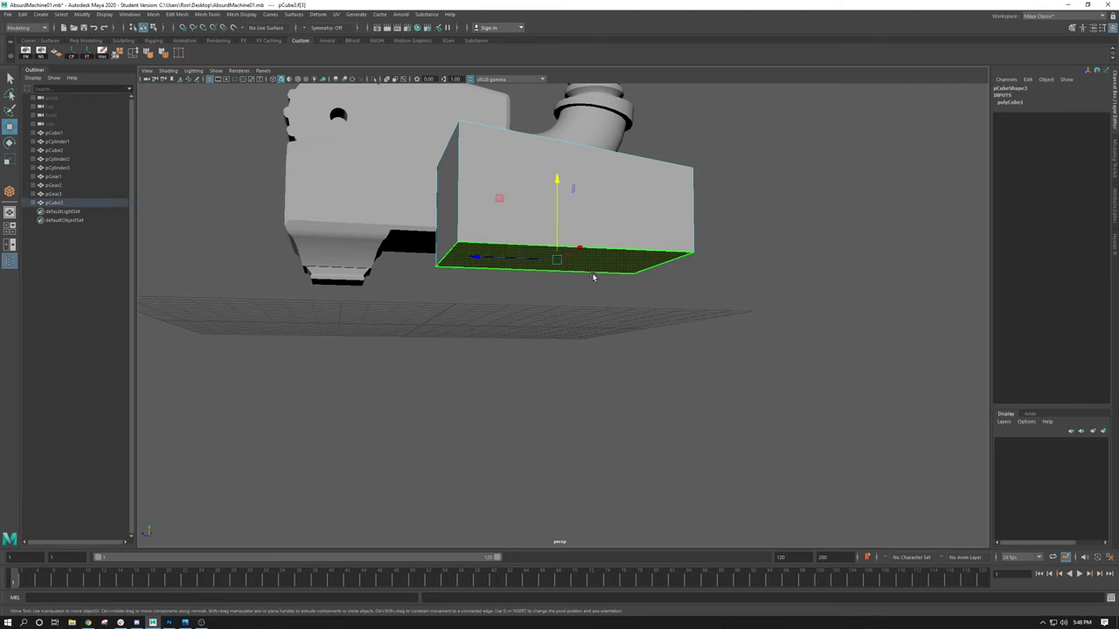
alt+drag(600, 275, 522, 342)
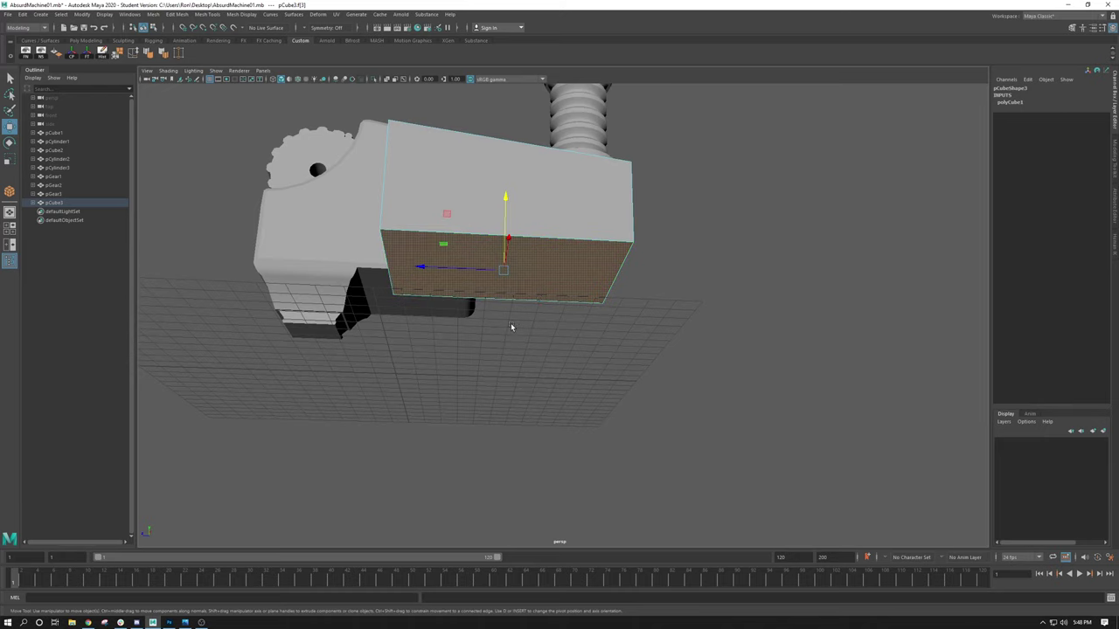
key(ctrl+e)
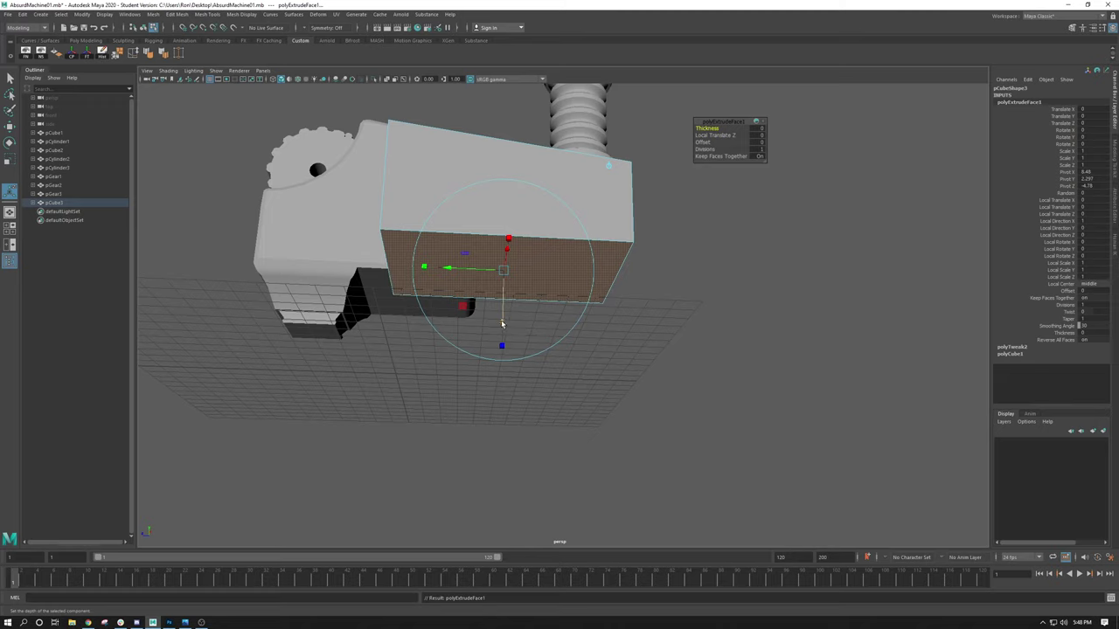
drag(501, 324, 502, 367)
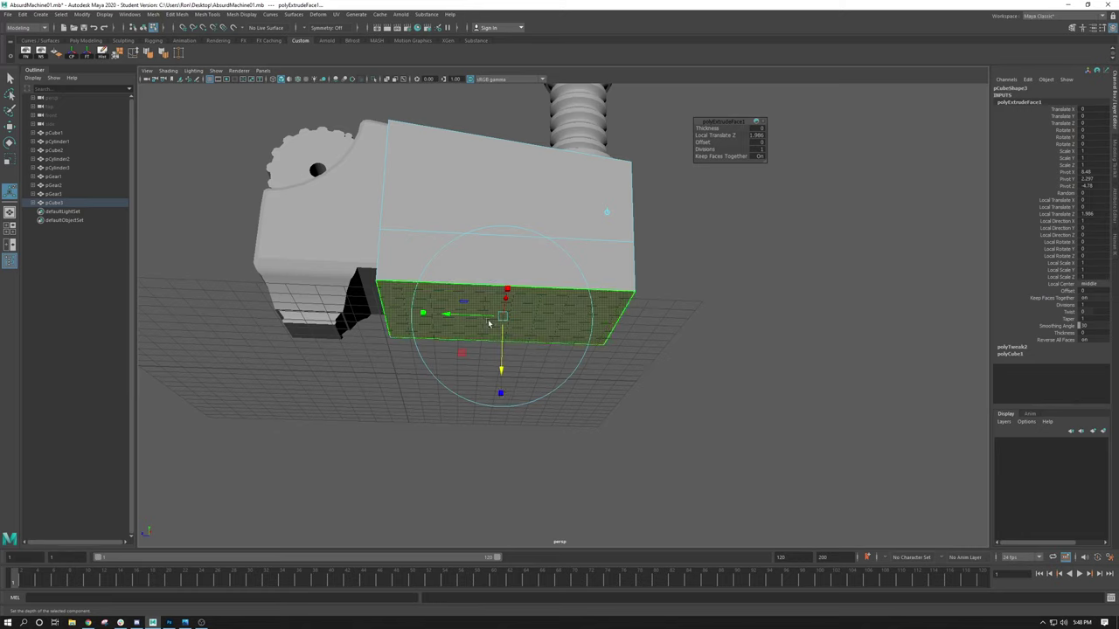
Scale the extruded bottom face uniformly to about 0.83 so the box's underside tapers inward, and clear the selection
click(500, 393)
drag(502, 320, 501, 316)
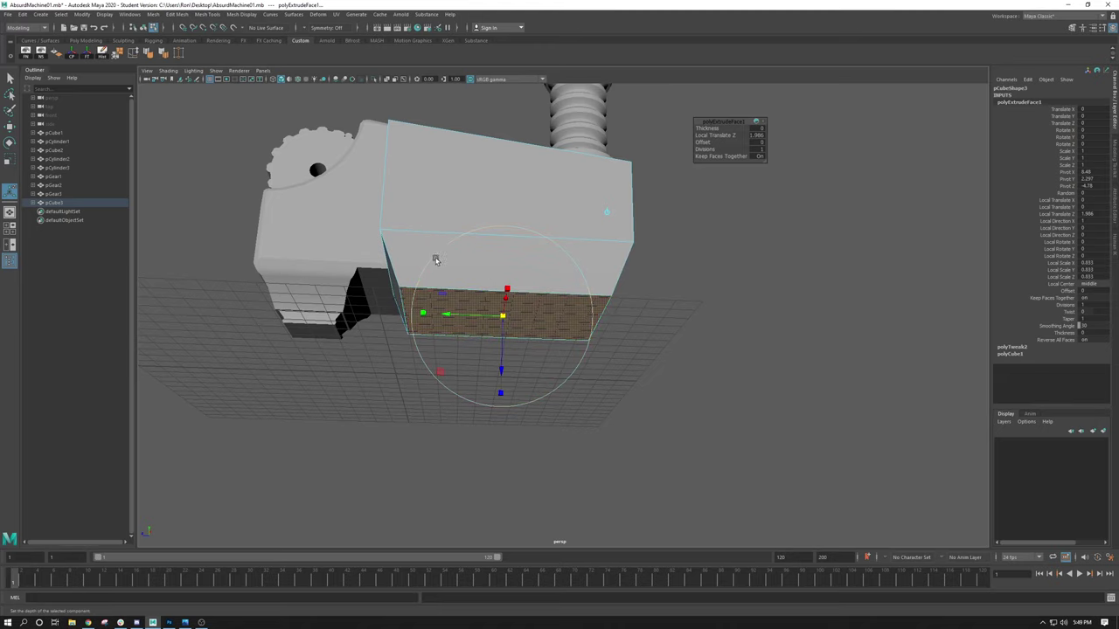
click(717, 405)
alt+drag(580, 322, 588, 345)
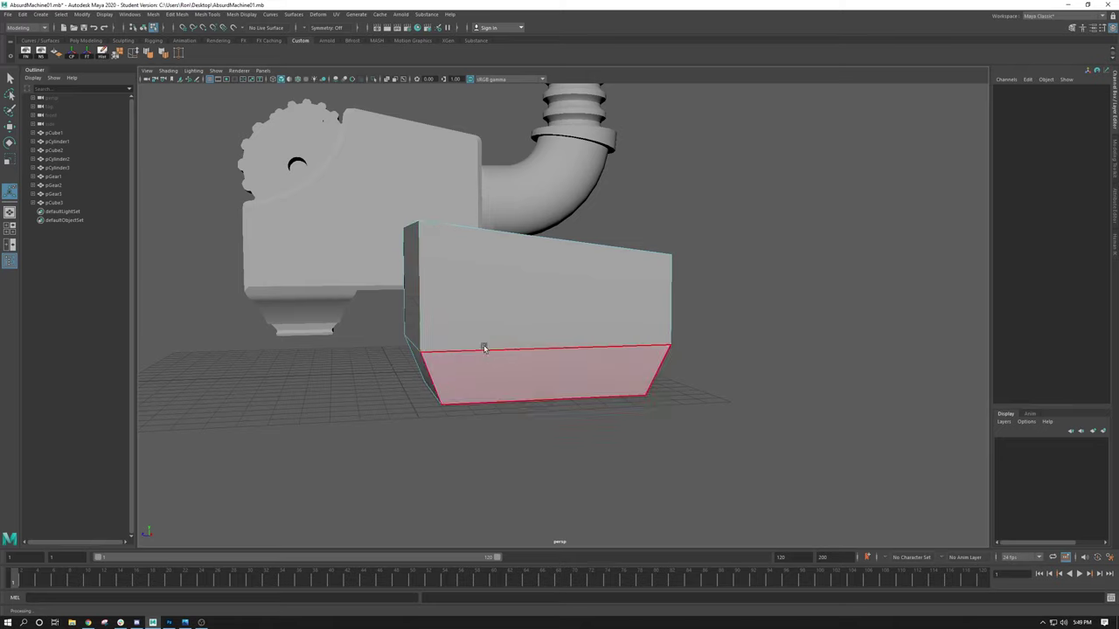
Select the upper and lower faces at the box's low end beneath the exhaust pipe and start an extrusion on them
alt+drag(444, 297, 361, 387)
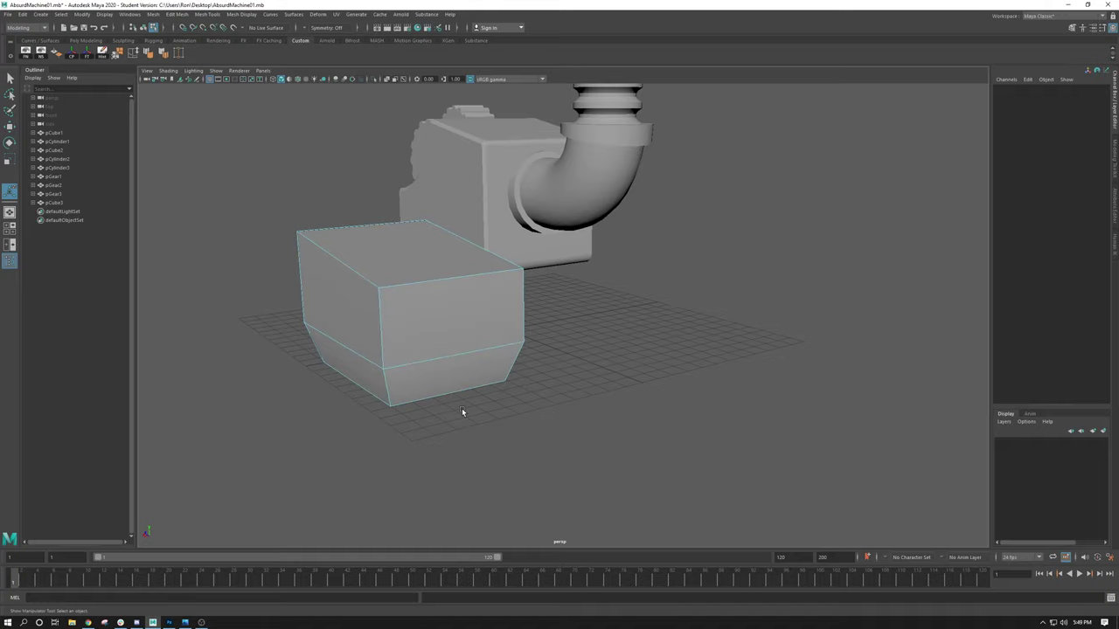
click(438, 312)
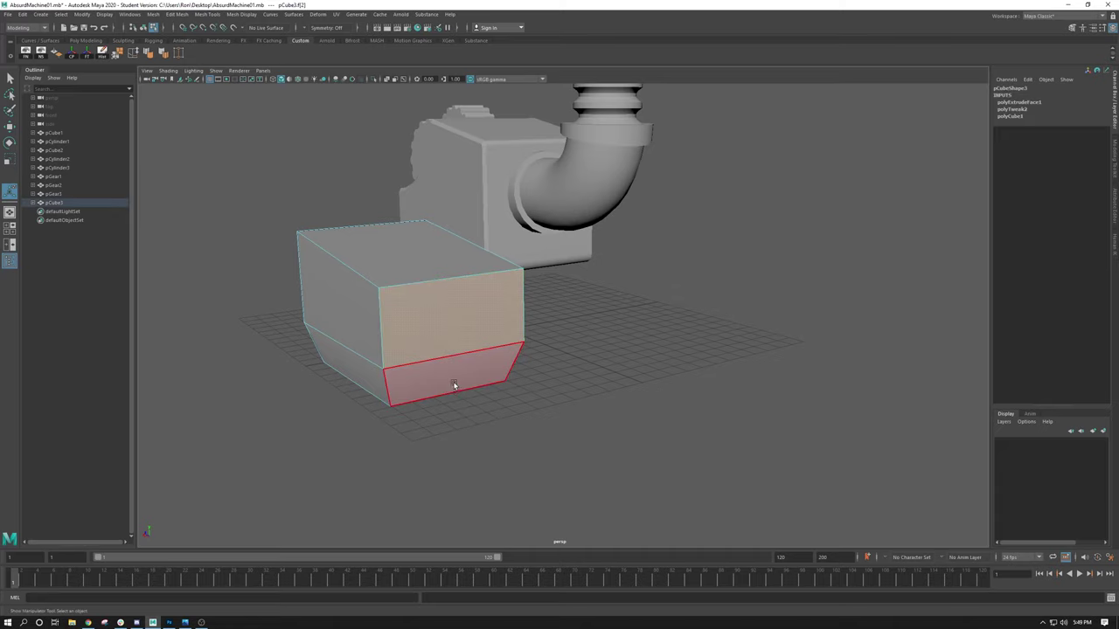
shift+click(447, 375)
alt+middle_drag(562, 413, 537, 358)
alt+drag(538, 357, 490, 346)
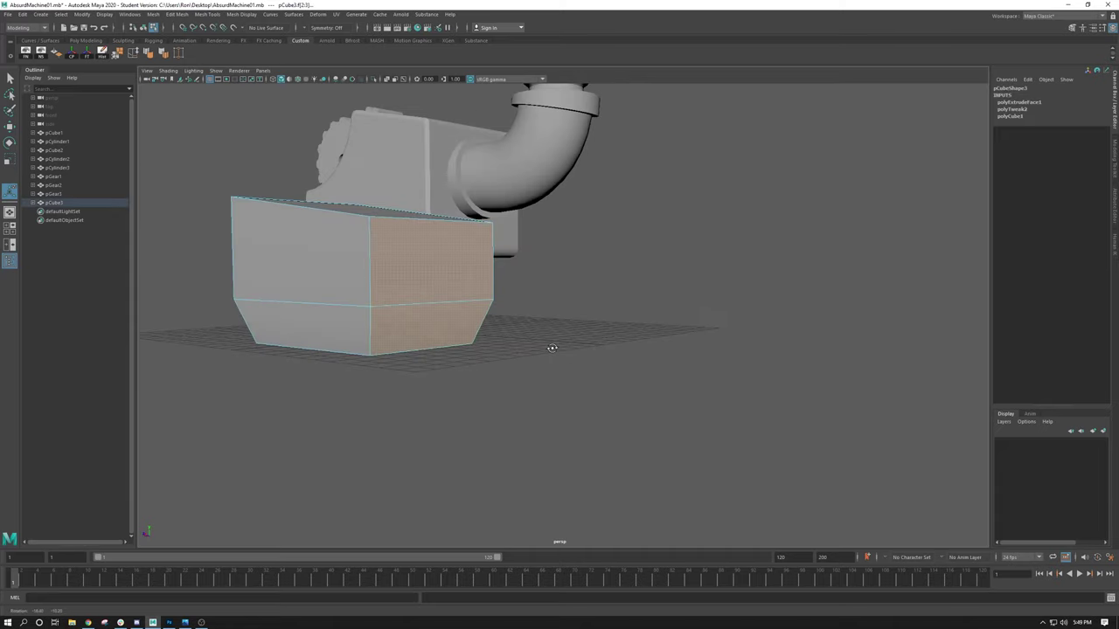
click(430, 318)
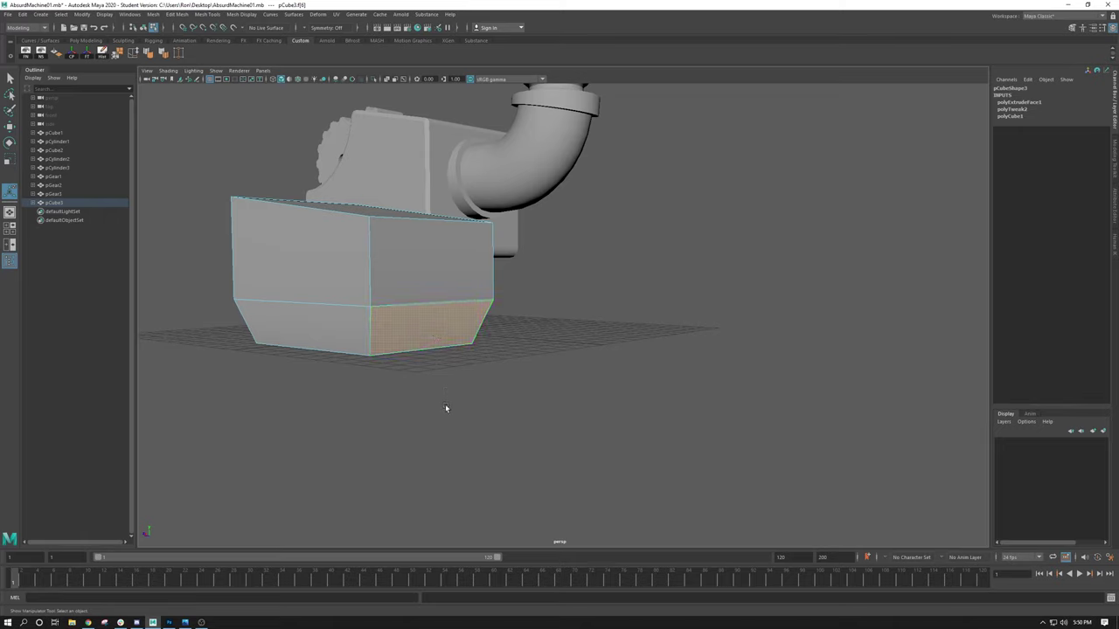
shift+click(434, 270)
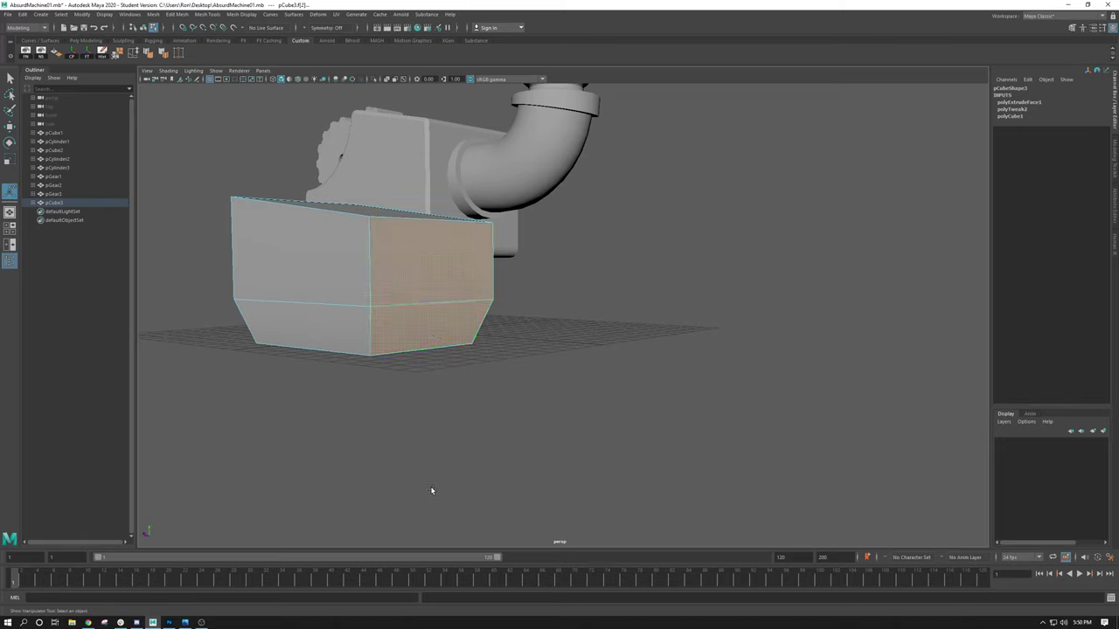
ctrl+click(430, 266)
shift+click(430, 277)
alt+drag(469, 433, 454, 323)
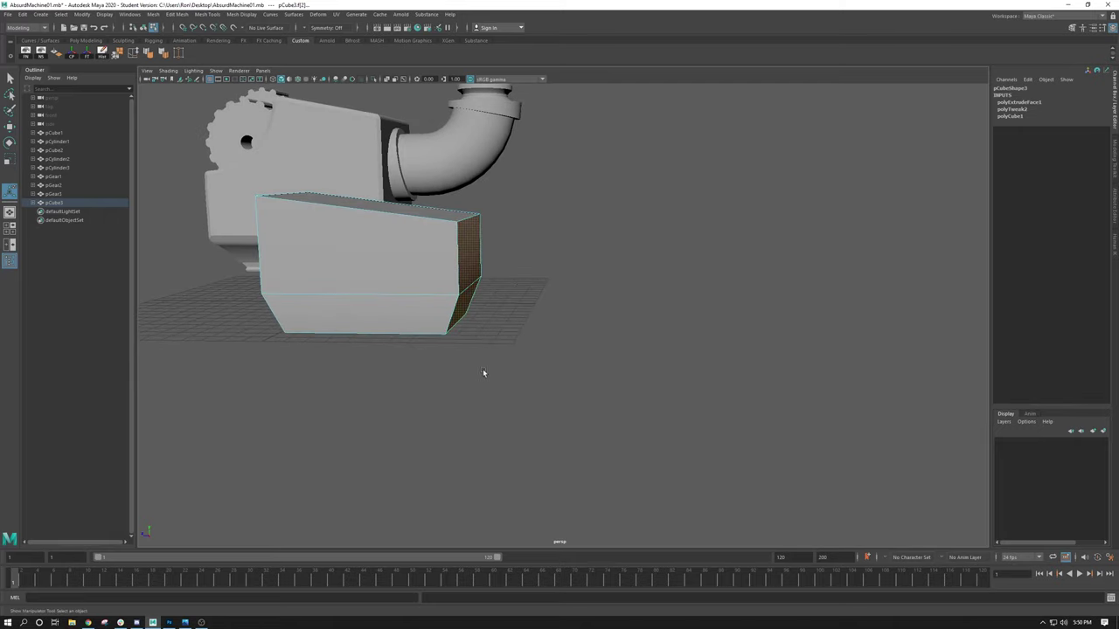
key(ctrl+e)
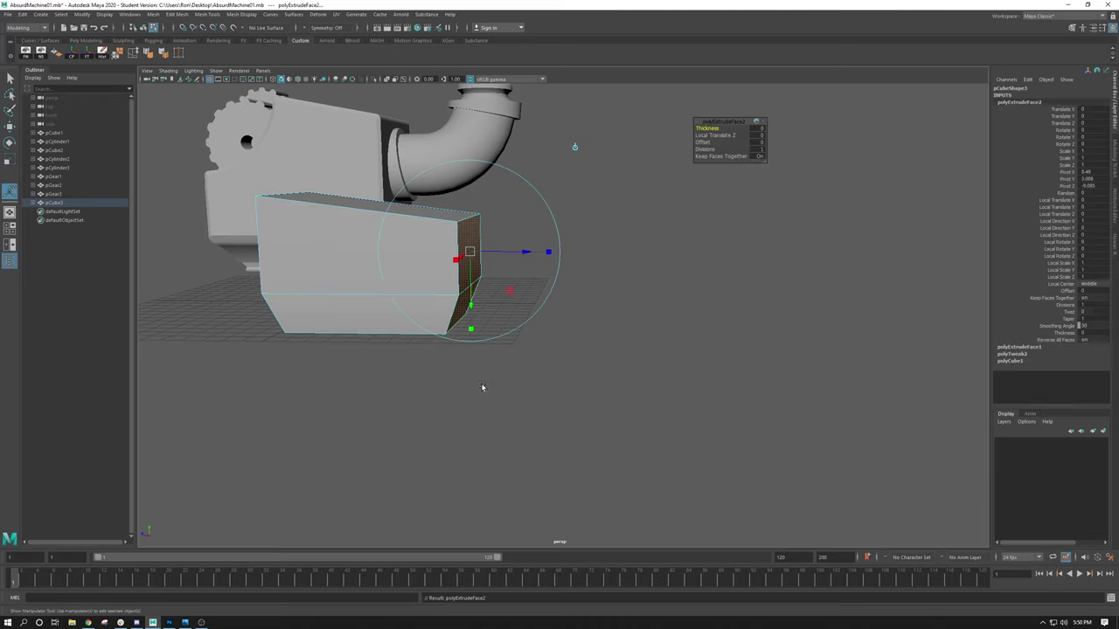
Try to pull the extruded end faces outward about 3.58 units along their local direction, and undo that move
drag(524, 253, 578, 257)
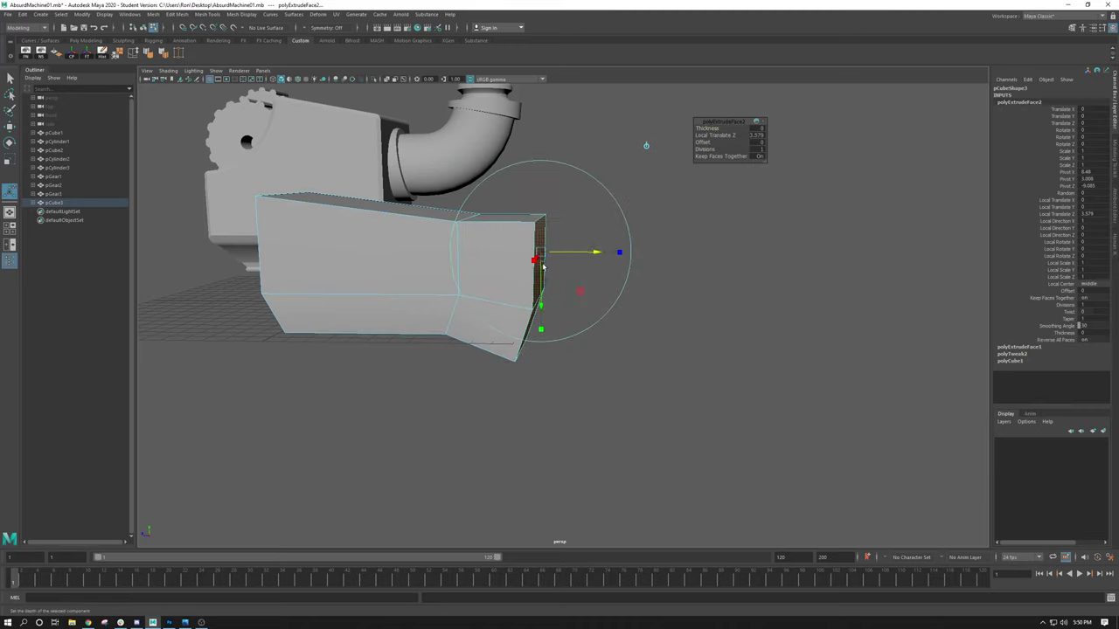
alt+drag(507, 420, 514, 278)
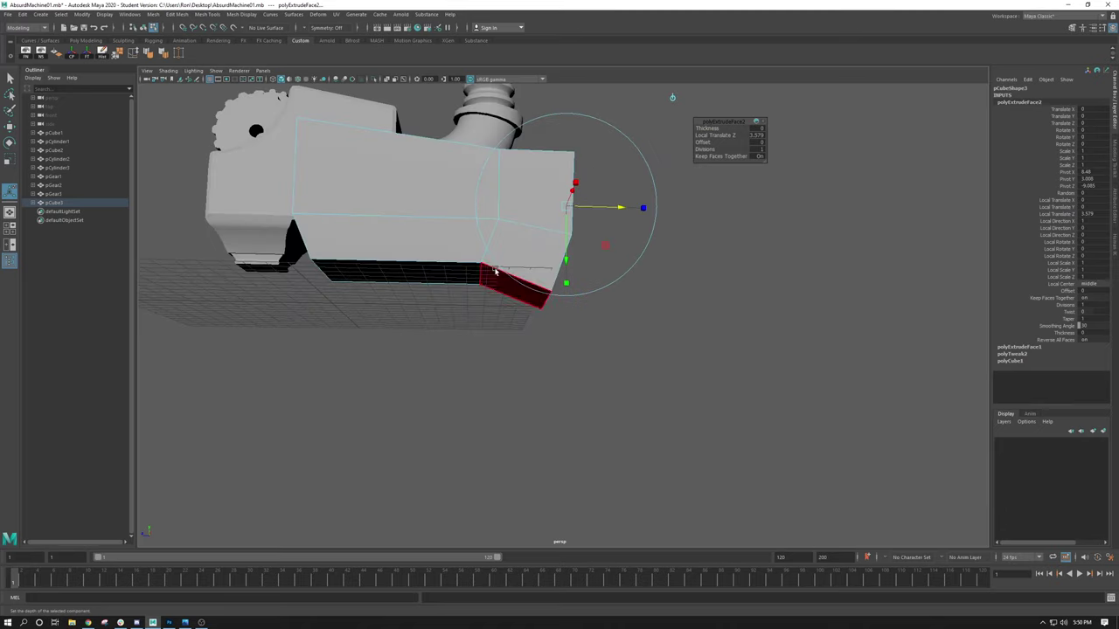
mouse_move(410, 287)
alt+mouse_down()
mouse_move(385, 253)
mouse_move(406, 272)
alt+mouse_up()
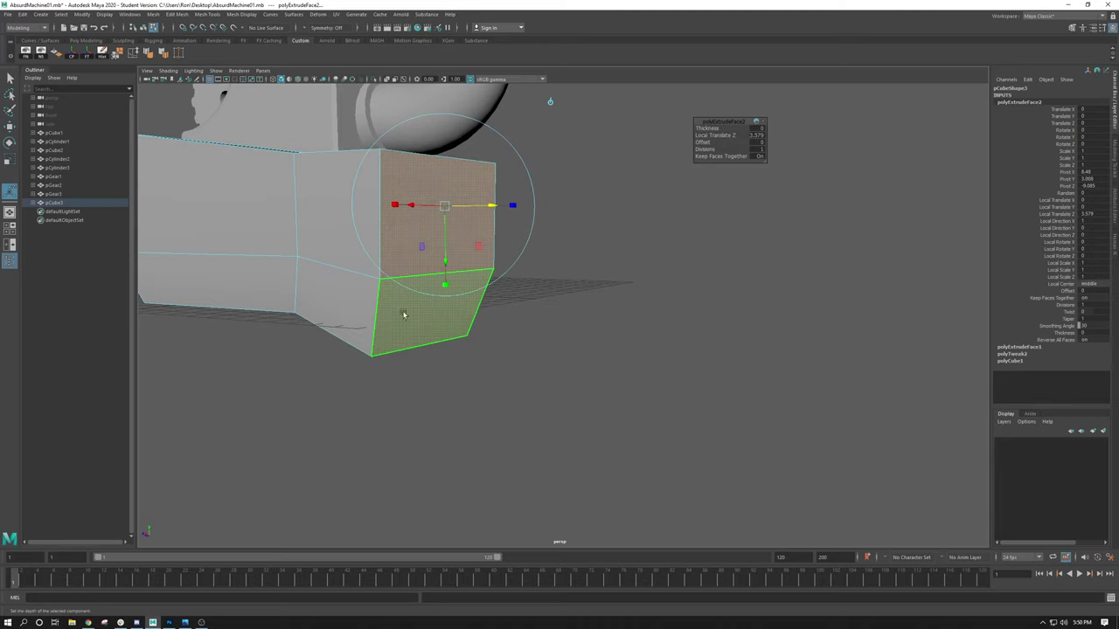
alt+drag(404, 339, 426, 302)
alt+drag(447, 256, 383, 307)
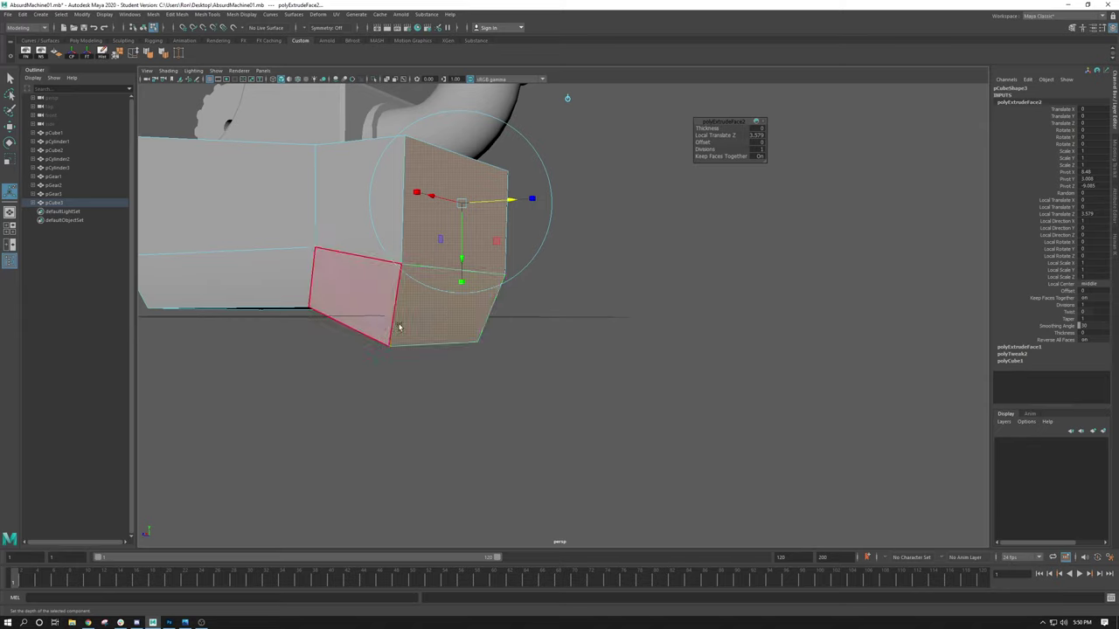
alt+drag(397, 345, 429, 311)
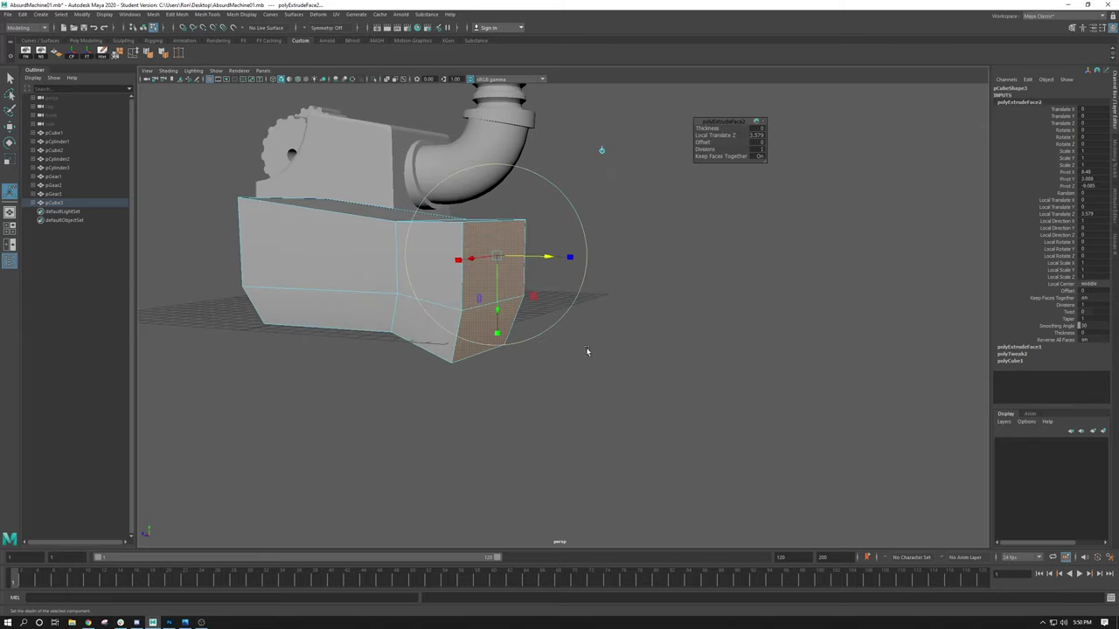
key(ctrl+z)
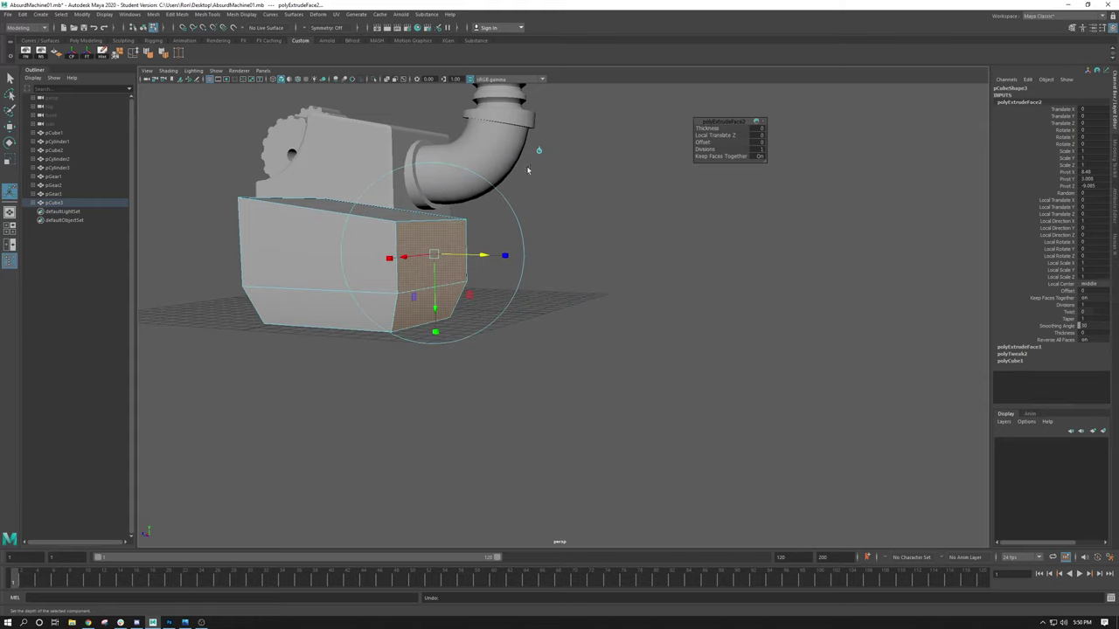
Switch the extrusion to world axes, pull the end faces out about 4.15 units along negative Z, and clear the selection
alt+drag(526, 156, 561, 170)
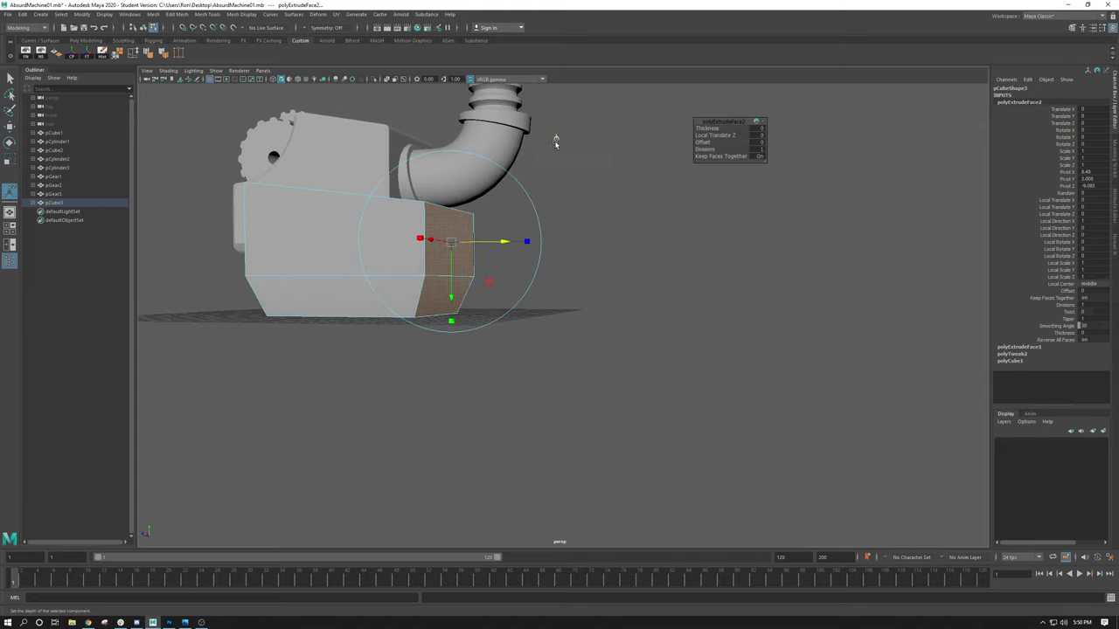
click(550, 152)
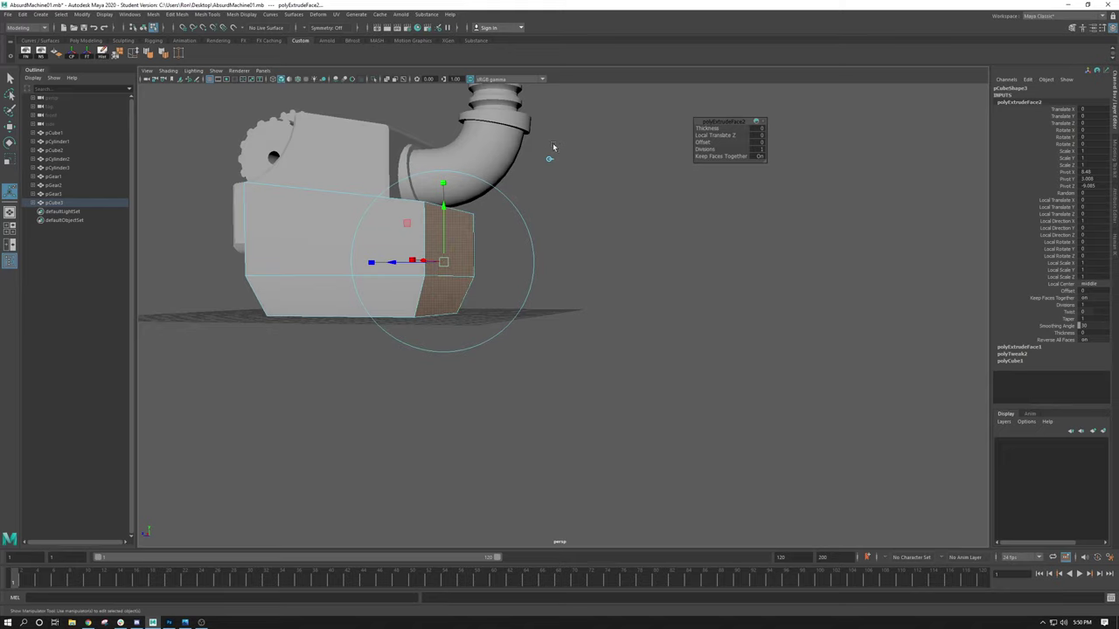
drag(394, 264, 569, 310)
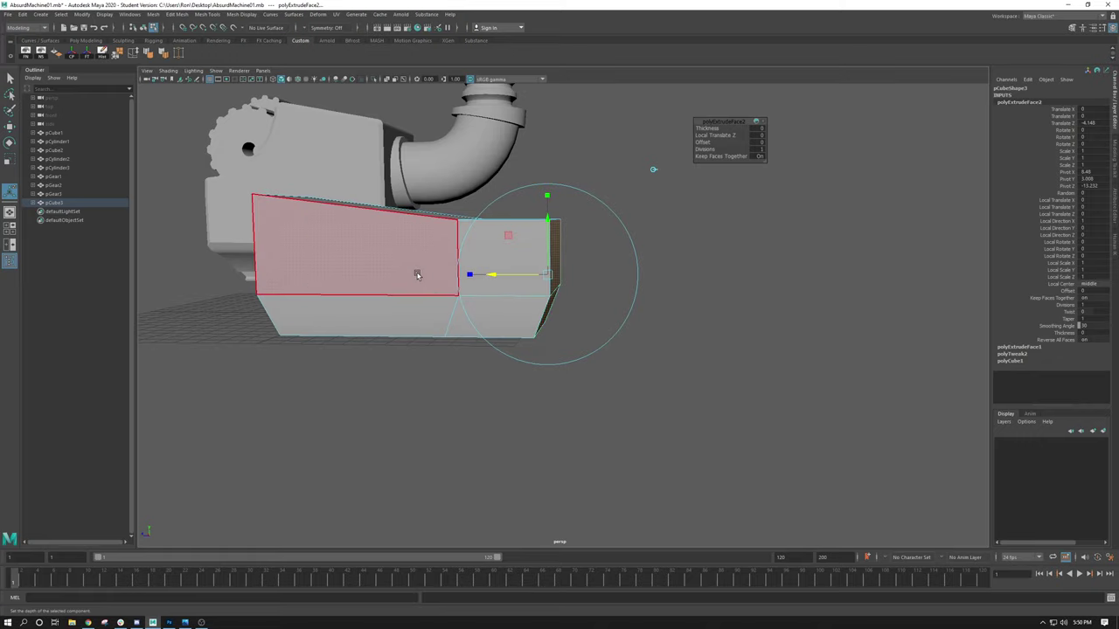
click(653, 169)
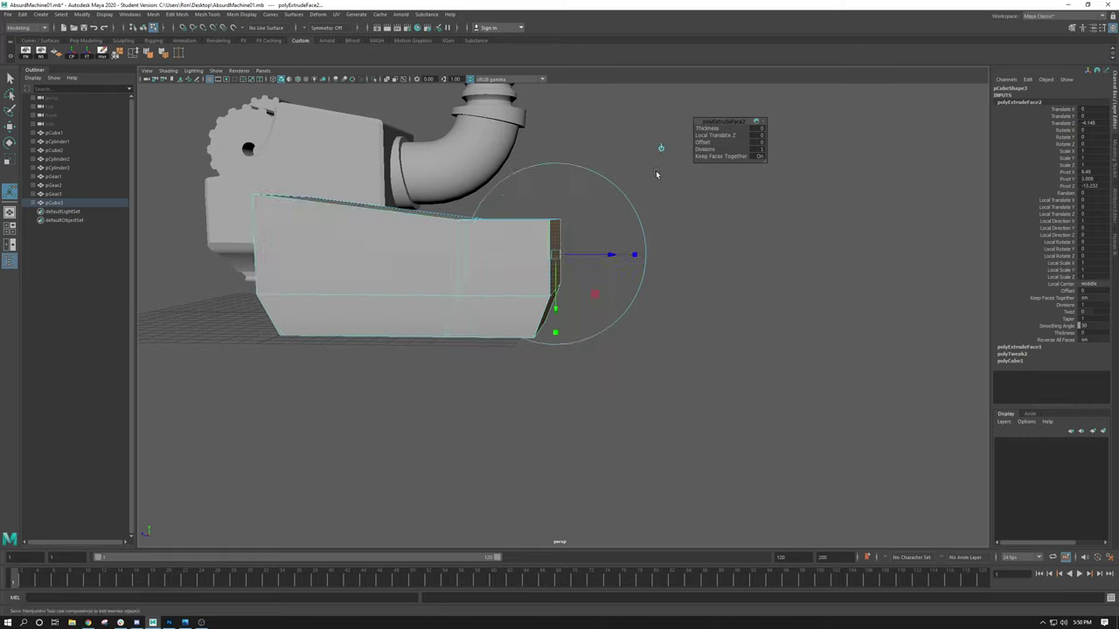
click(653, 170)
click(662, 150)
click(655, 170)
click(701, 357)
alt+drag(702, 357, 436, 406)
key(F11)
click(302, 282)
alt+drag(529, 358, 429, 367)
click(411, 352)
alt+drag(588, 373, 467, 303)
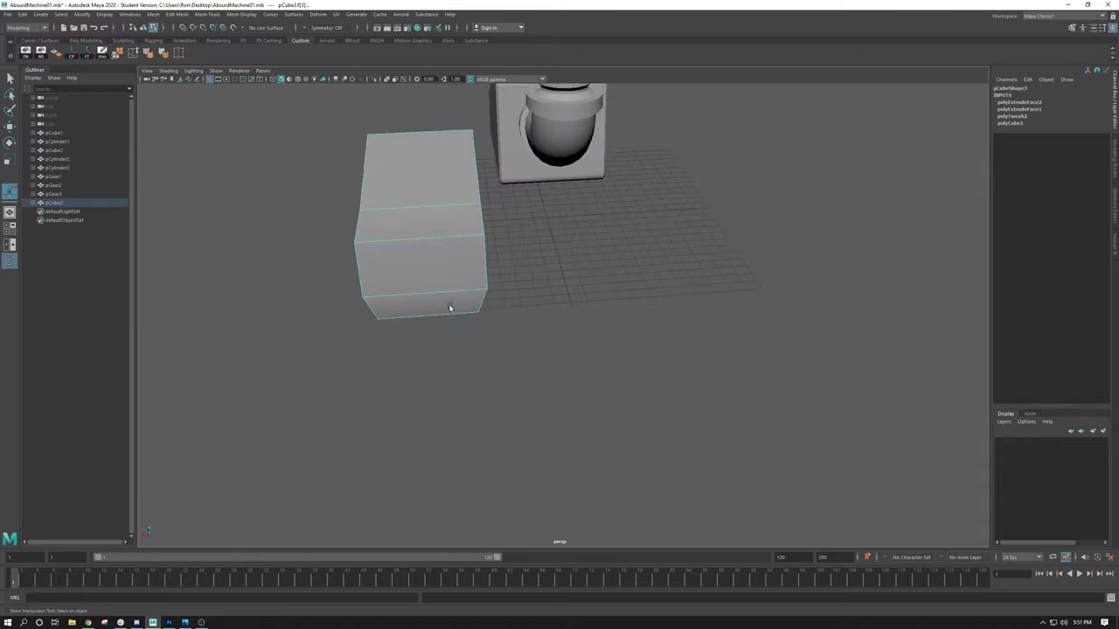
alt+drag(261, 354, 315, 349)
alt+drag(370, 308, 437, 307)
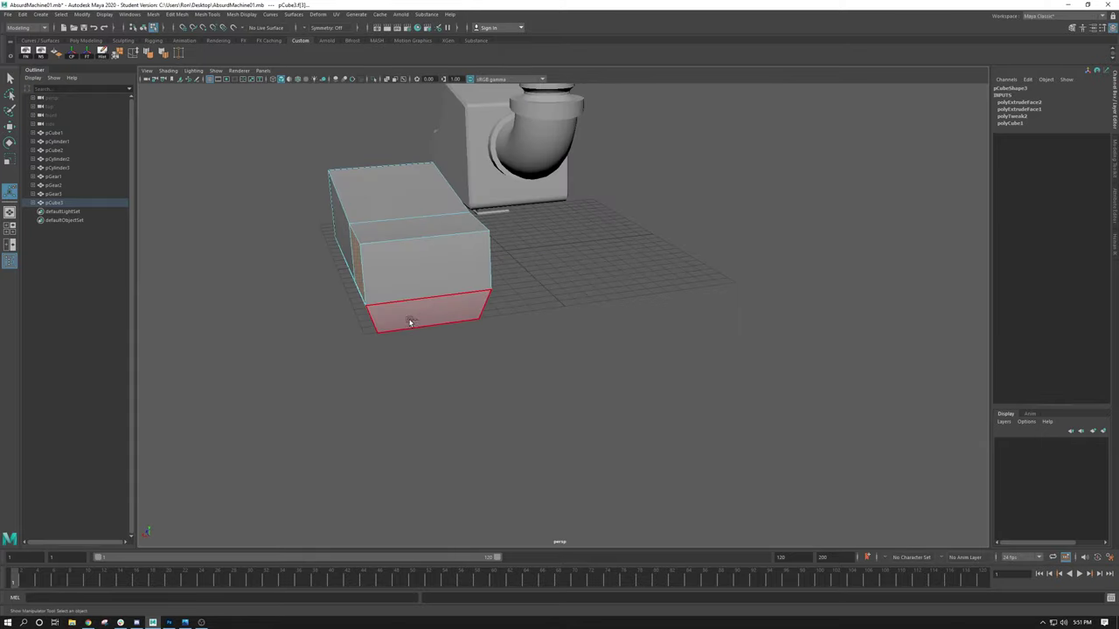
key(ctrl+e)
alt+drag(415, 395, 519, 317)
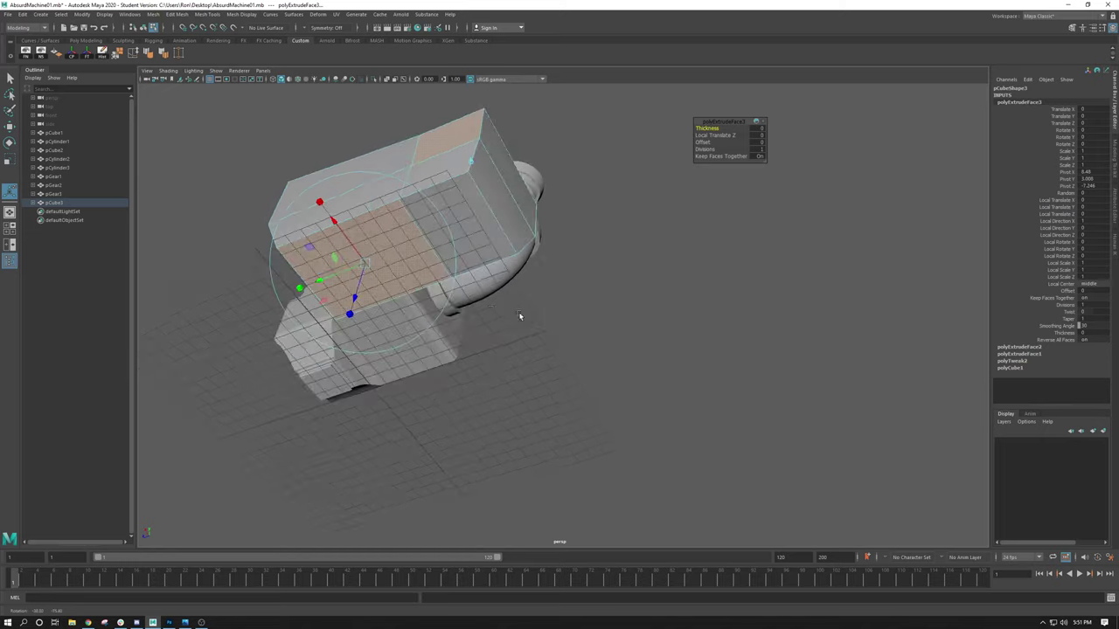
key(ctrl+z)
Try to extrude the two opposite upper side faces of the box's extended end section outward by about 3.9 units
click(377, 396)
alt+drag(378, 396, 576, 345)
alt+middle_drag(576, 344, 617, 355)
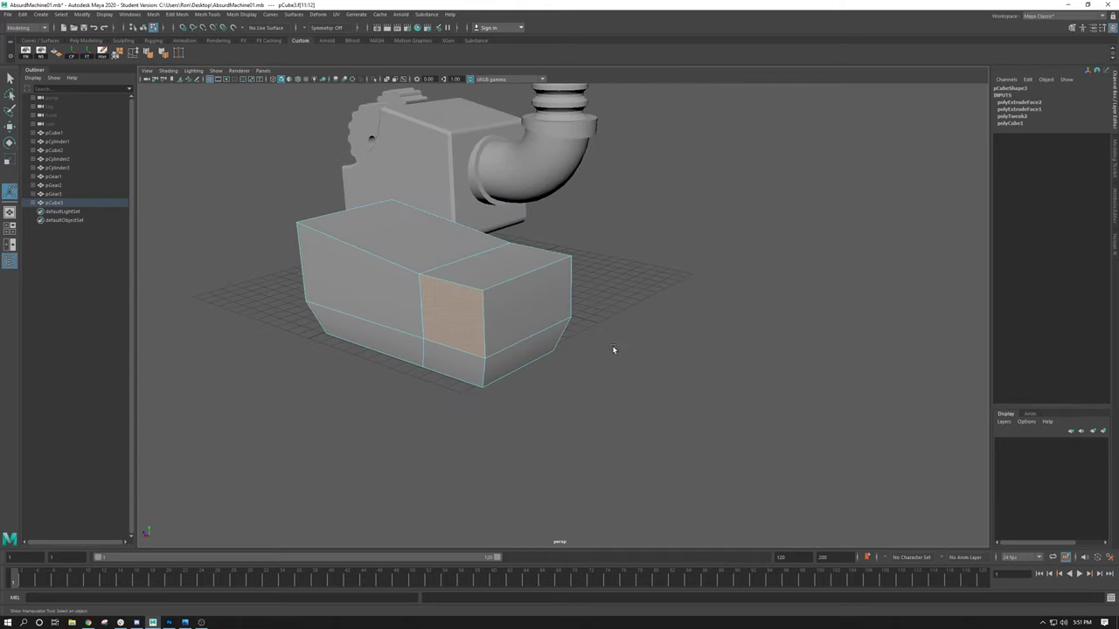
key(w)
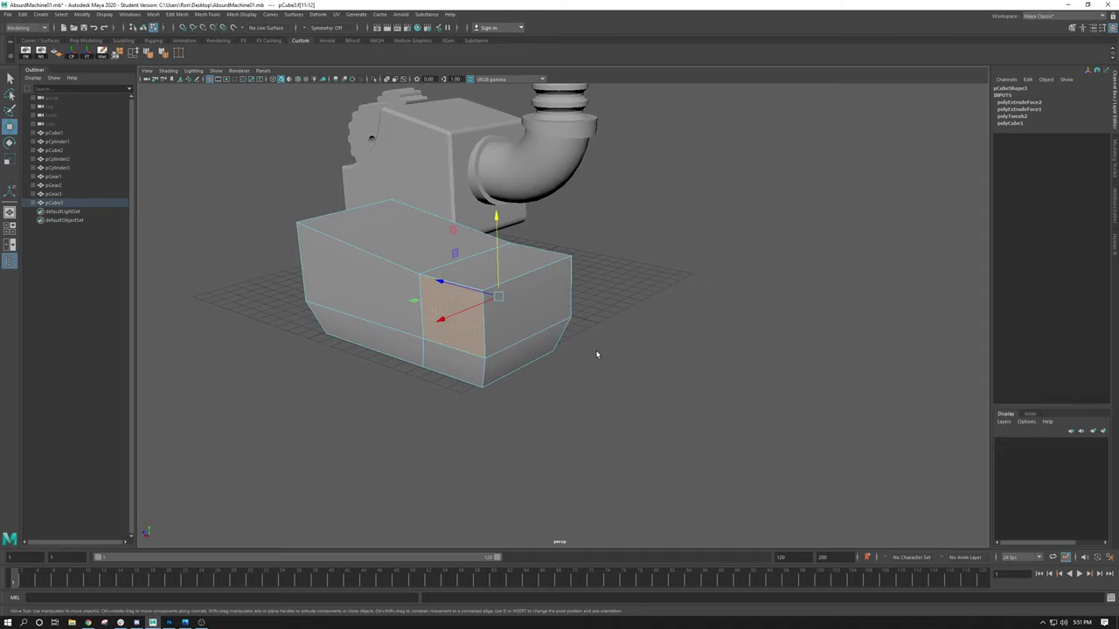
alt+drag(597, 354, 340, 243)
key(ctrl+e)
alt+drag(400, 341, 461, 212)
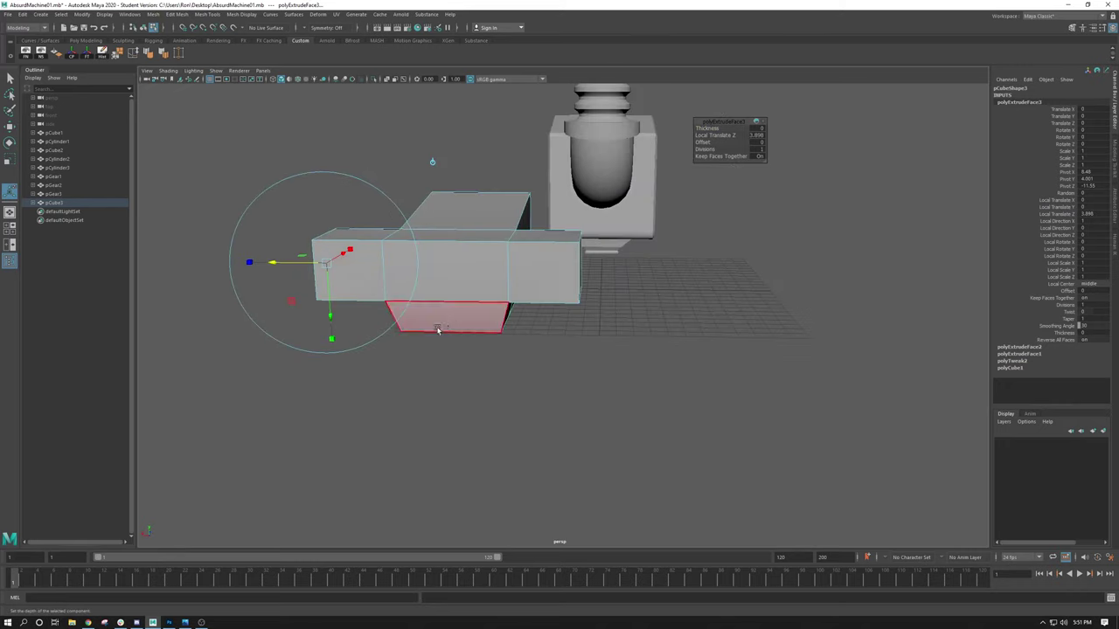
Undo the sideways extrusion of the end section and clear the face selection
key(ctrl+z)
key(ctrl+z)
key(shift+z)
key(shift+z)
click(670, 332)
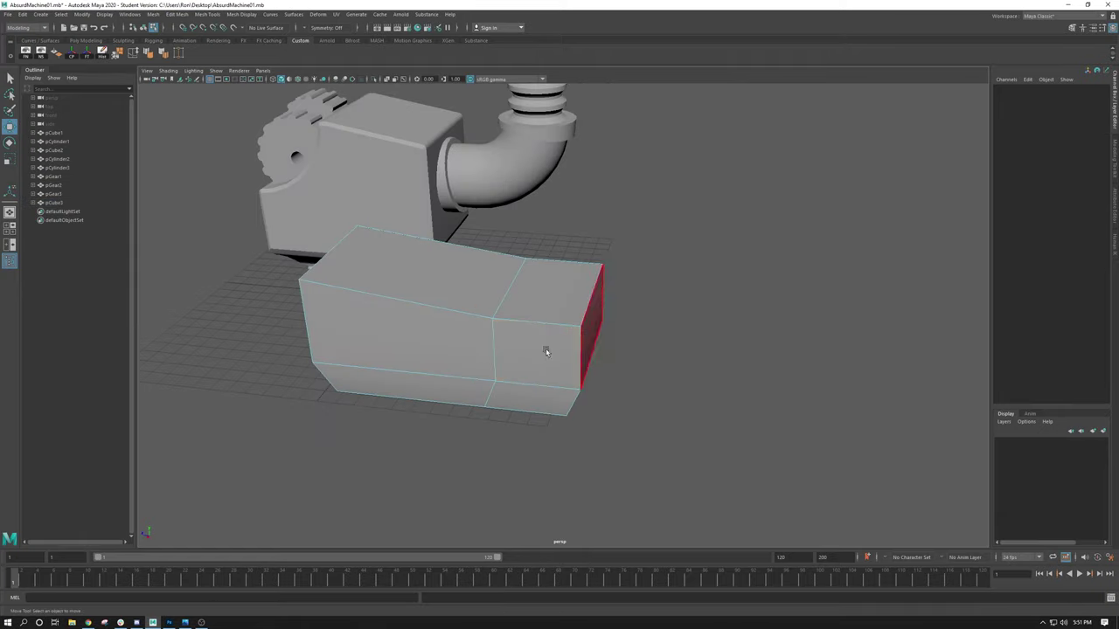
Return the extended box to object mode and switch it to edge selection mode
alt+drag(495, 305, 448, 303)
right_drag(446, 278, 499, 270)
alt+drag(321, 251, 414, 286)
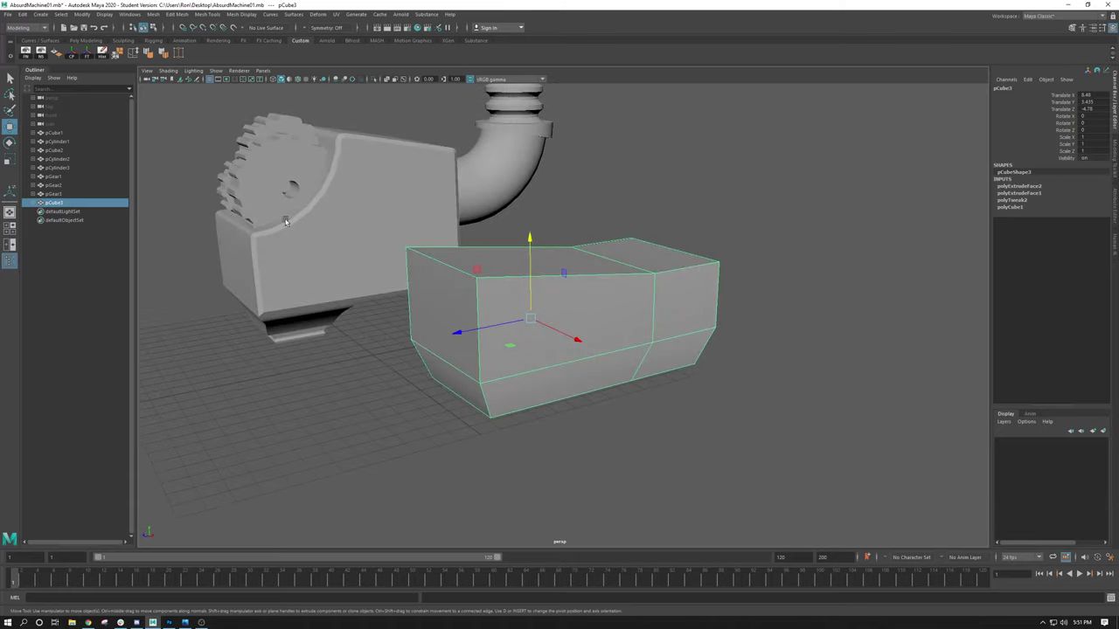
alt+middle_drag(412, 279, 346, 256)
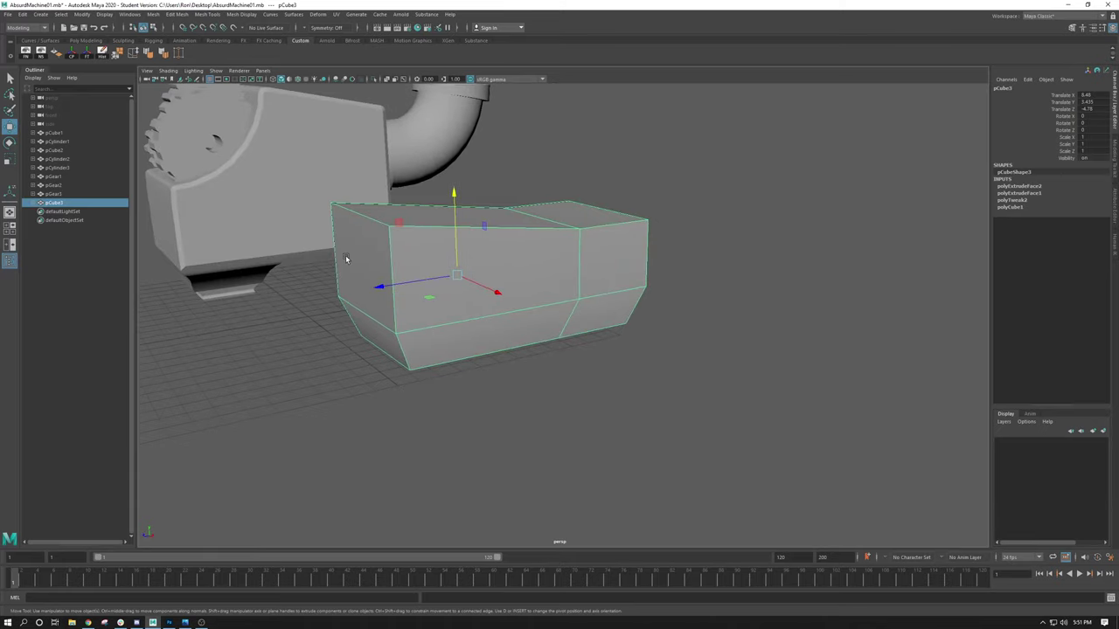
alt+middle_drag(345, 256, 426, 256)
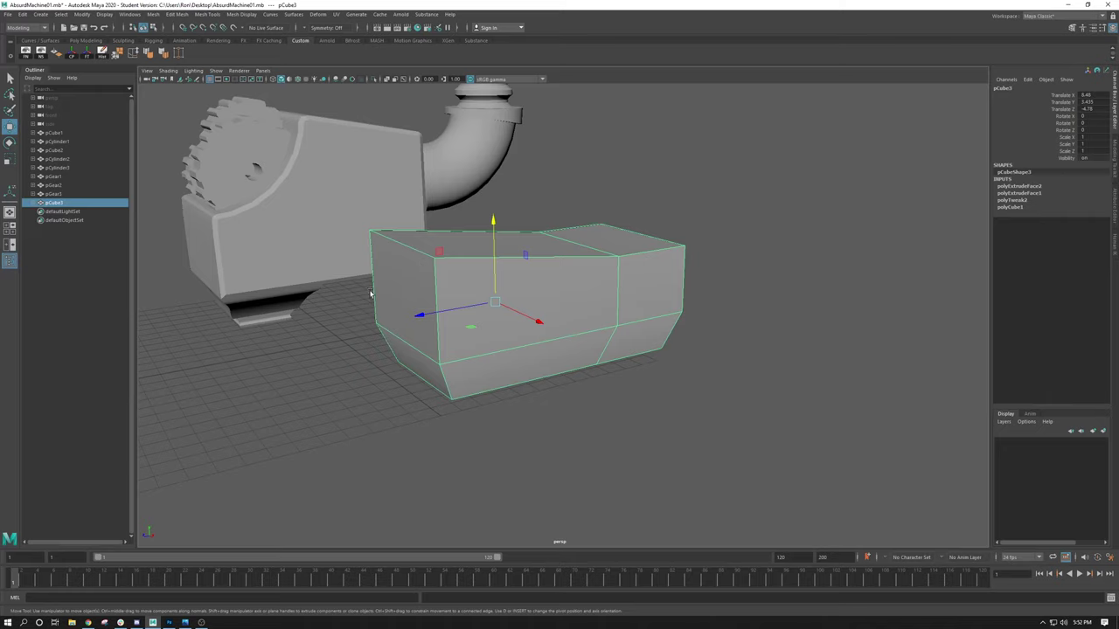
right_click(402, 243)
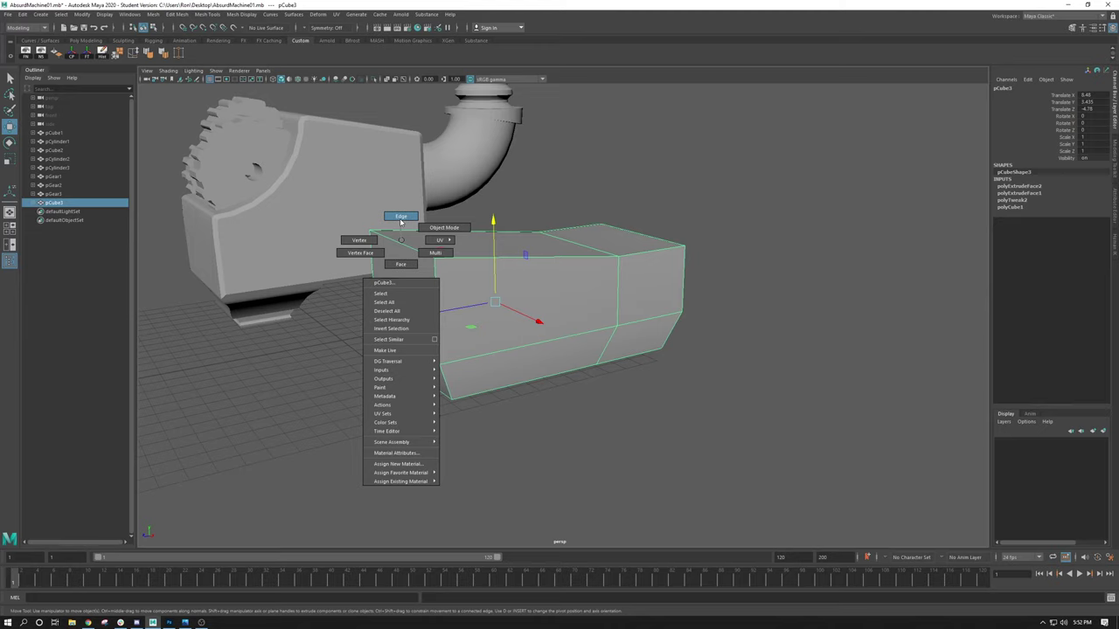
click(401, 218)
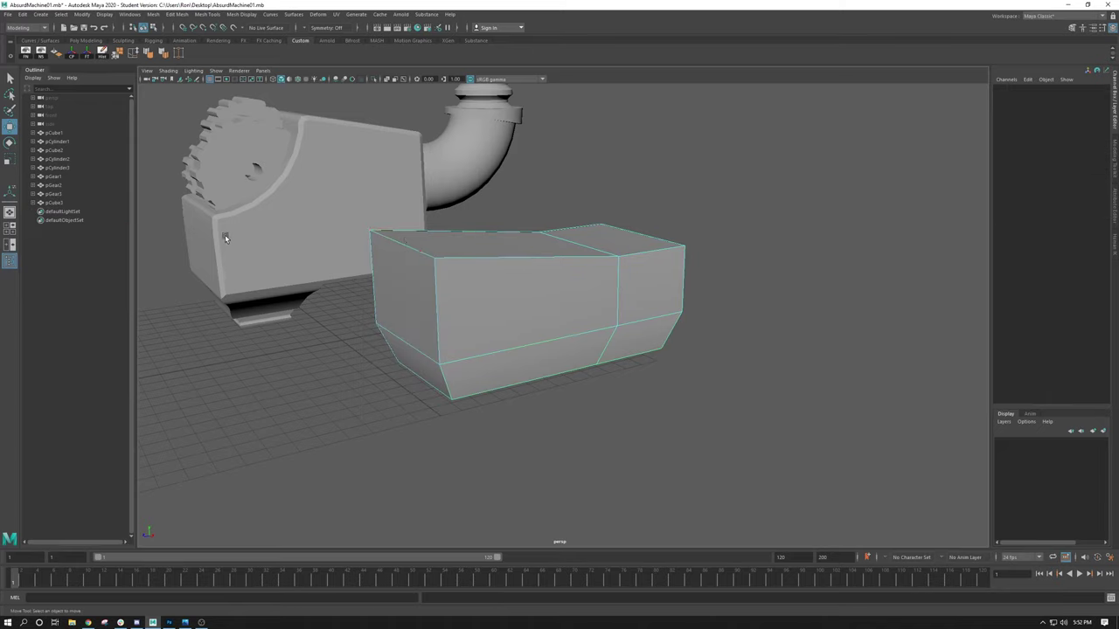
Try a default bevel on the top edge of the box's end opposite the extended section, then undo it
click(398, 244)
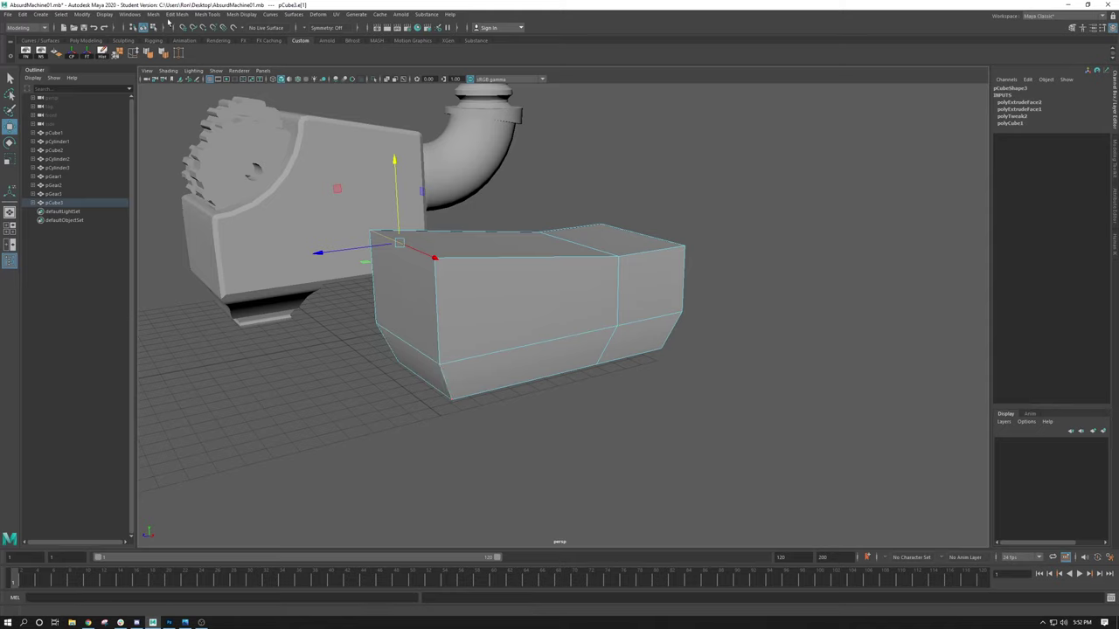
click(174, 15)
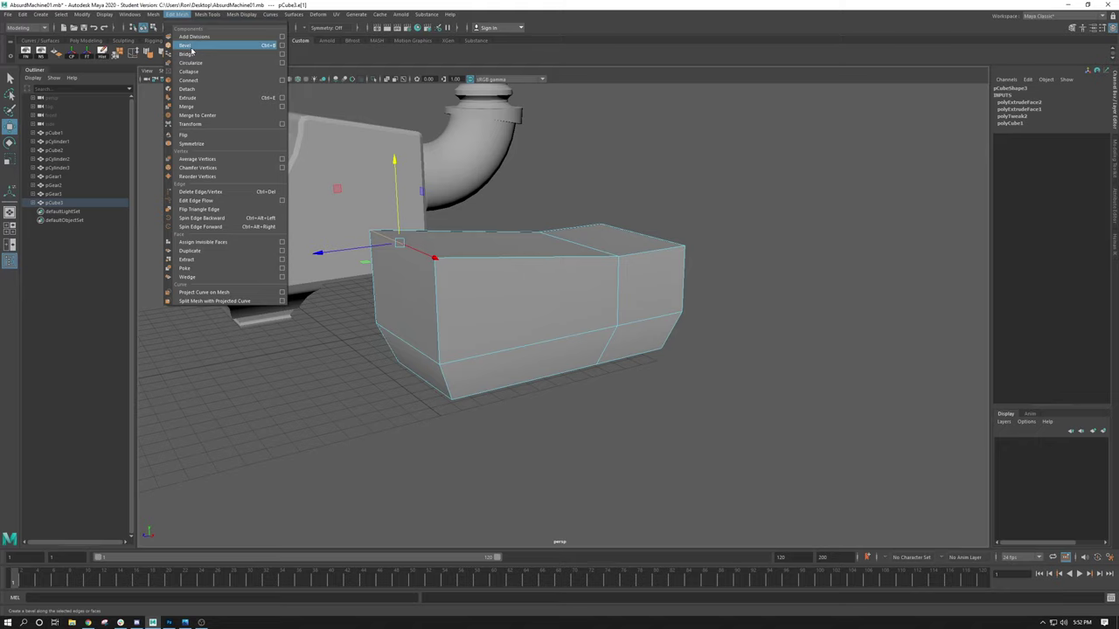
click(513, 187)
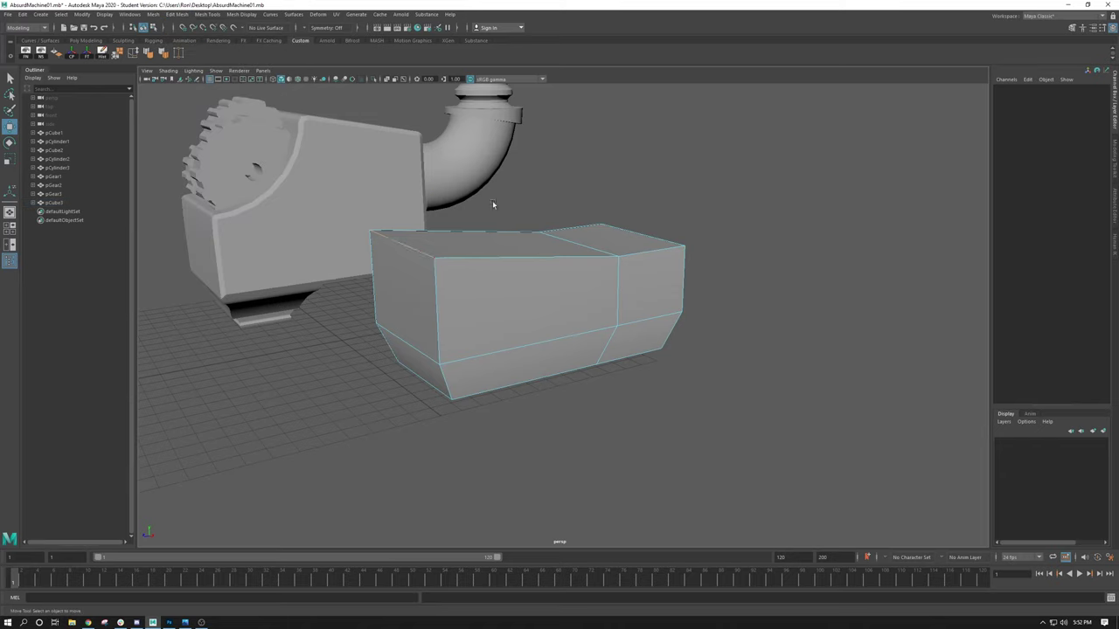
click(407, 255)
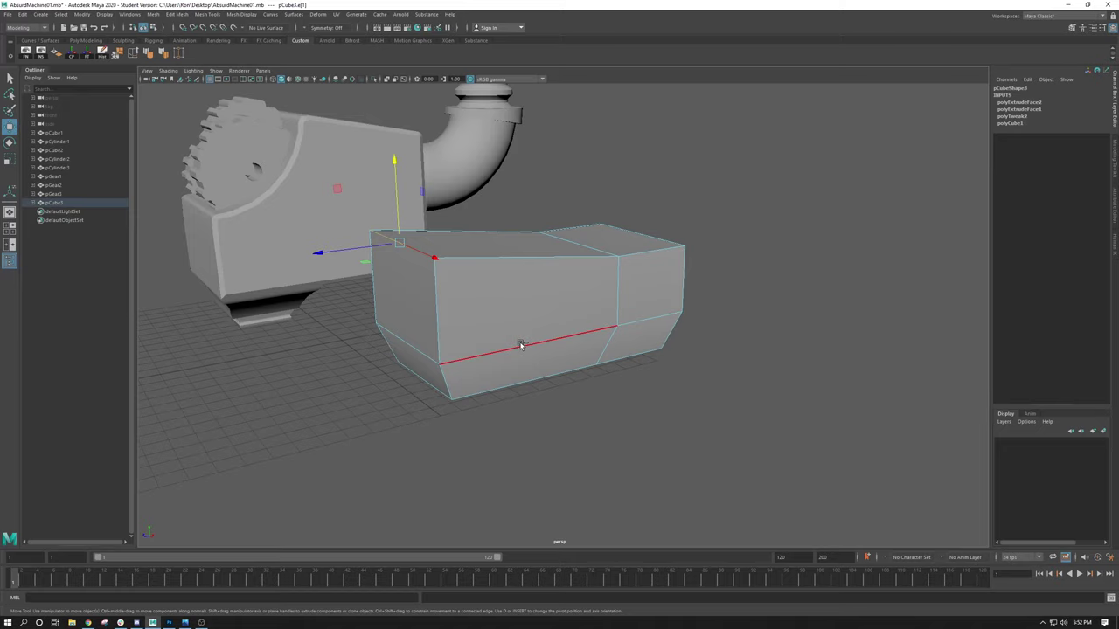
key(ctrl+b)
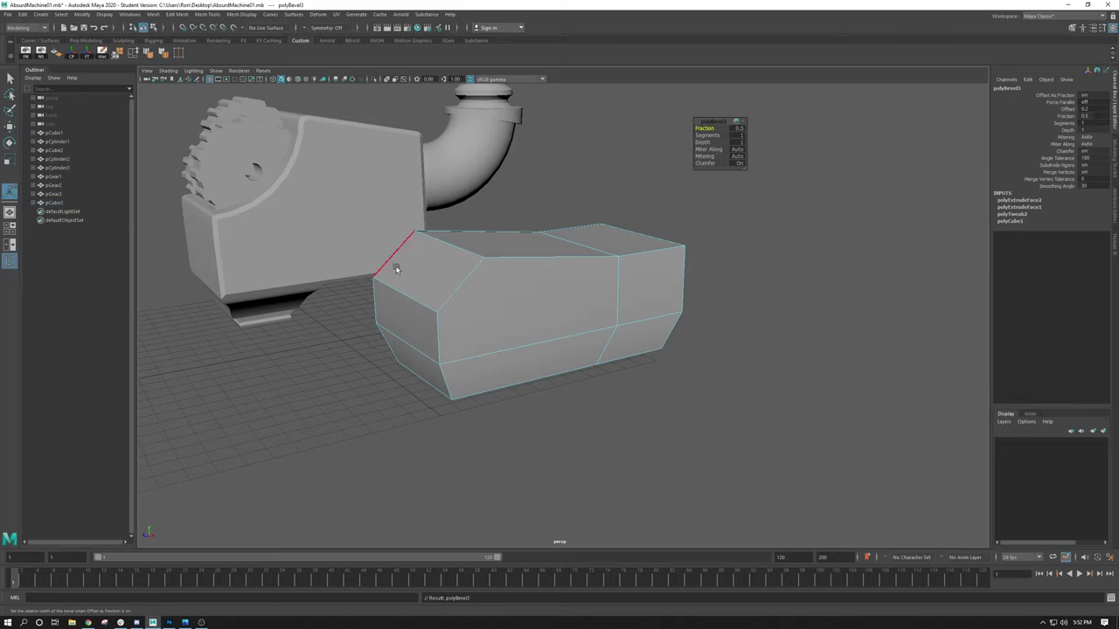
key(ctrl+z)
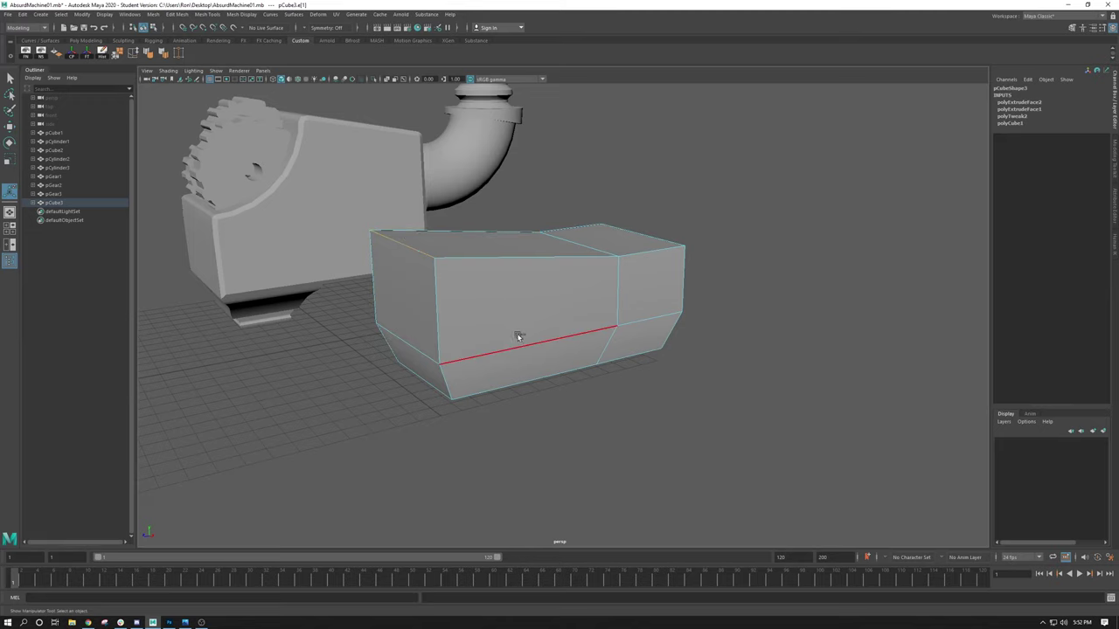
key(ctrl+b)
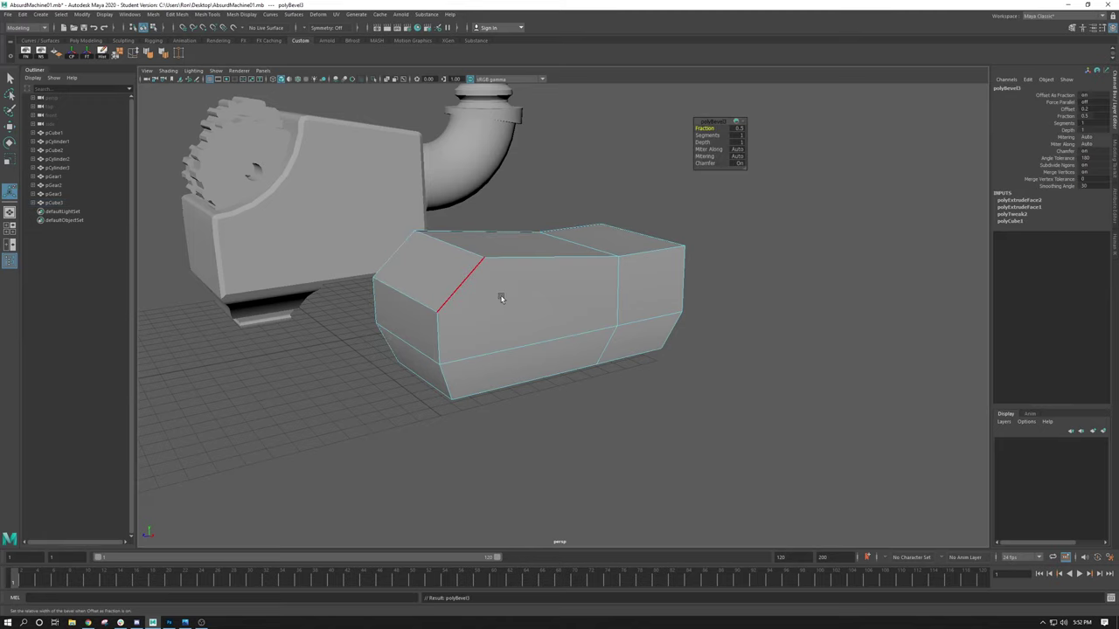
alt+right_drag(350, 220, 557, 251)
alt+drag(557, 251, 629, 255)
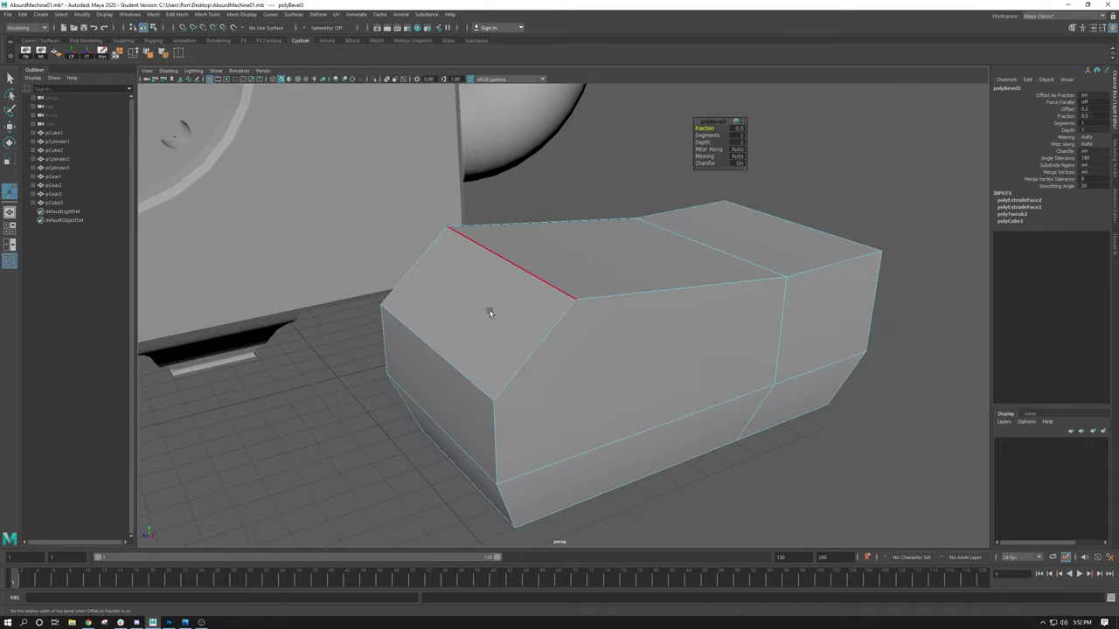
key(ctrl+z)
Bevel the top edge of the box's end opposite the extended section with a fraction of 0.52
alt+drag(507, 327, 532, 309)
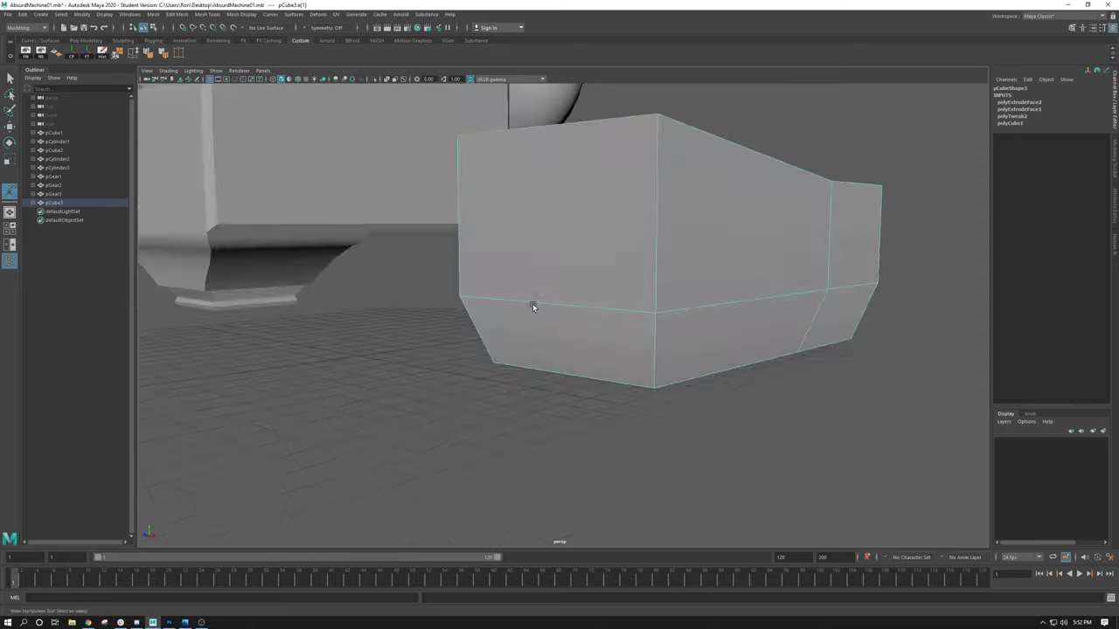
alt+drag(579, 192, 549, 205)
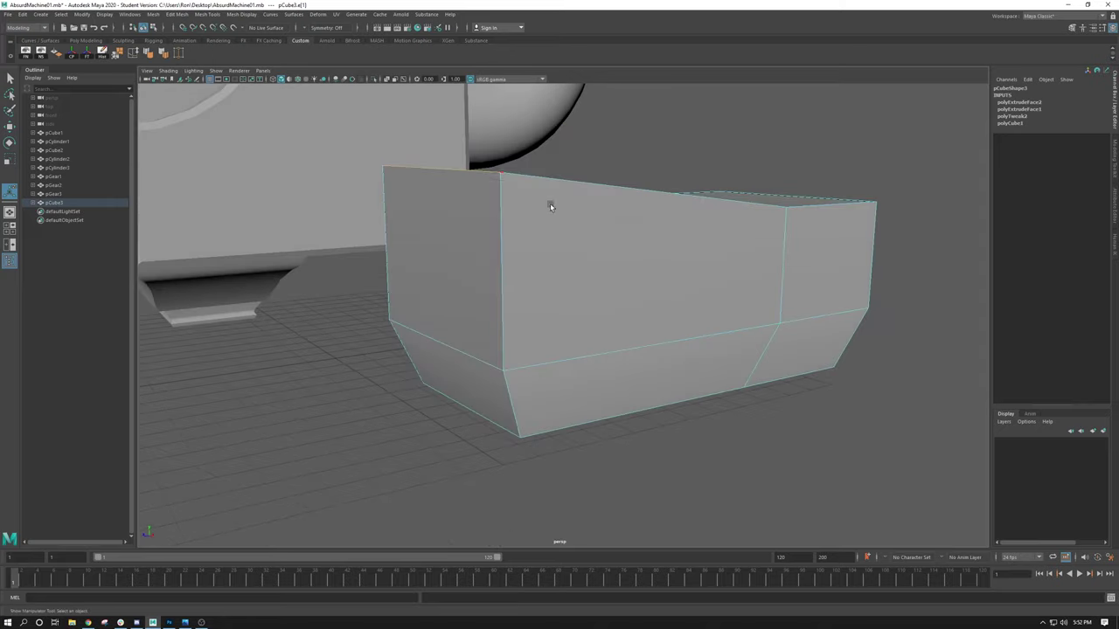
alt+drag(480, 309, 503, 261)
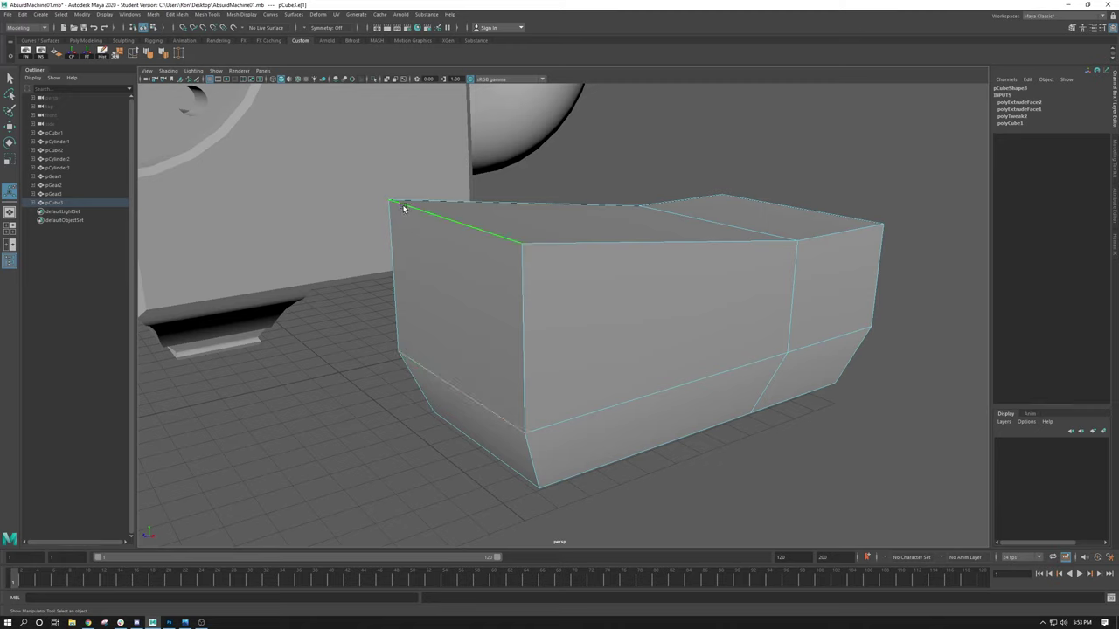
alt+drag(478, 326, 494, 312)
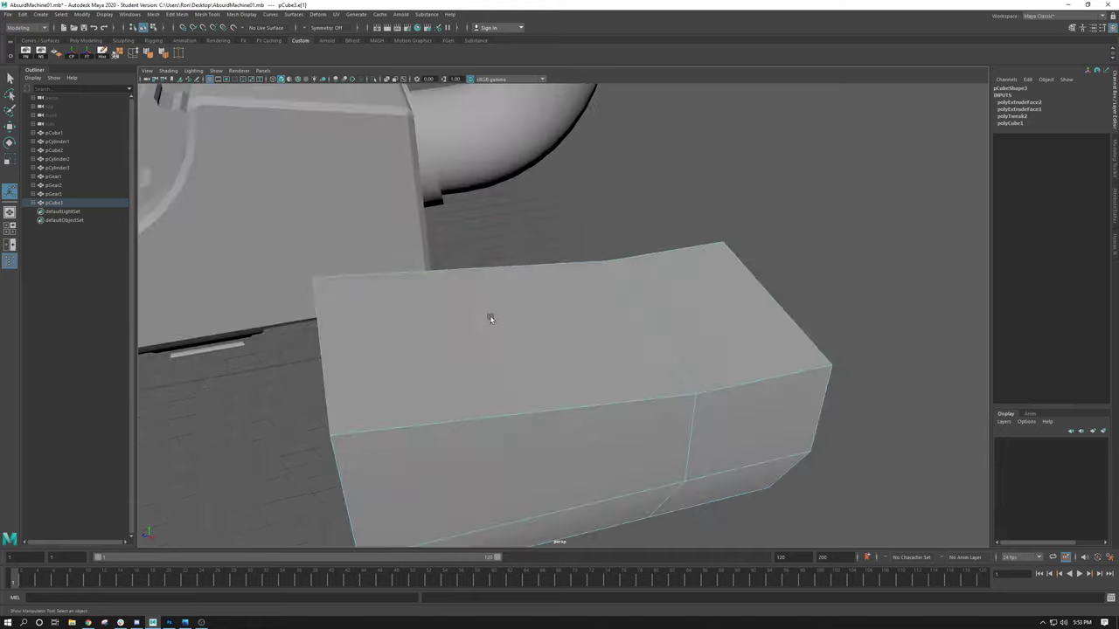
alt+drag(417, 342, 470, 324)
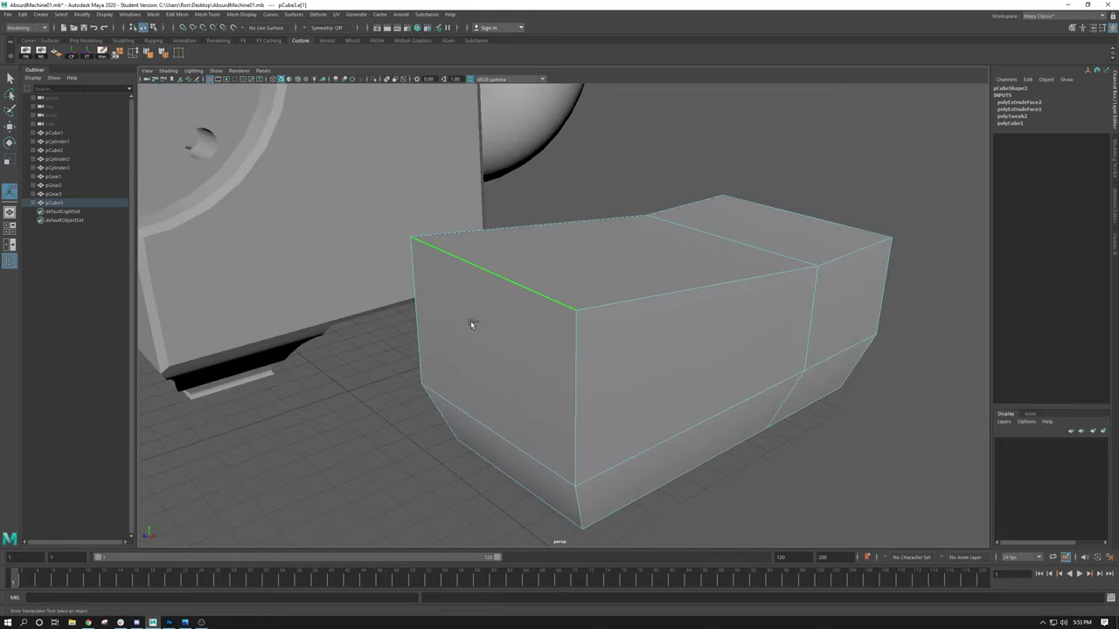
key(ctrl+b)
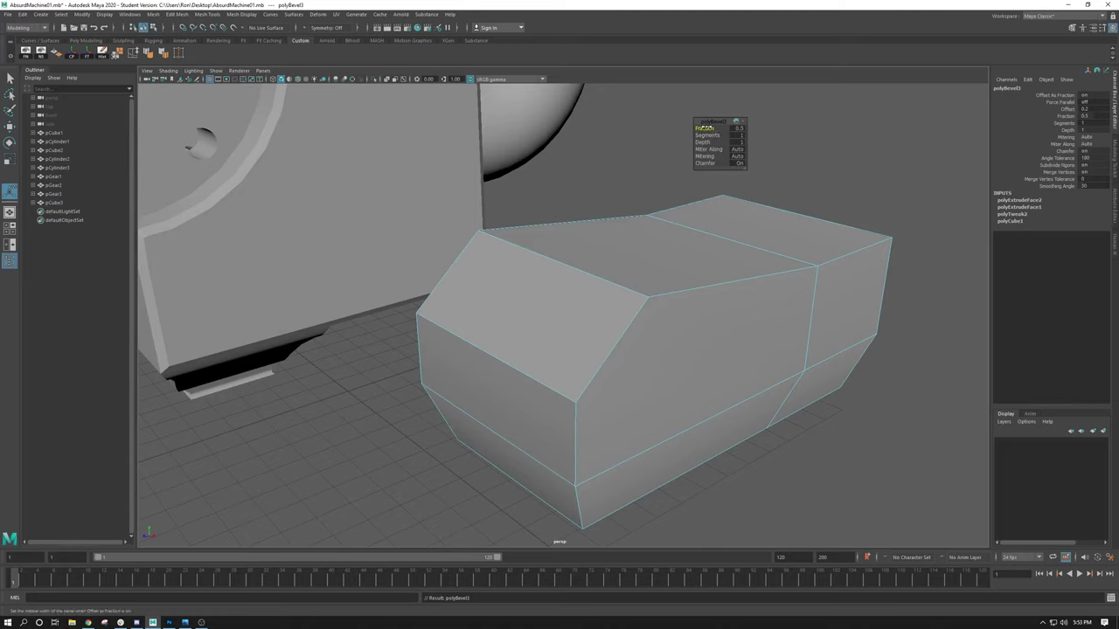
drag(704, 128, 752, 131)
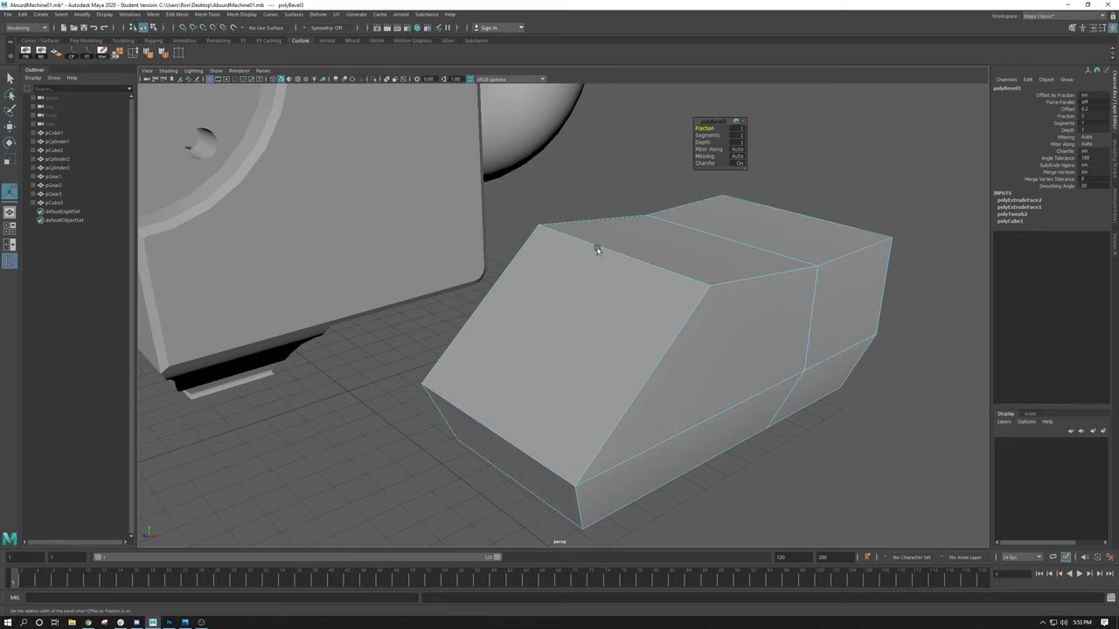
alt+drag(599, 250, 552, 399)
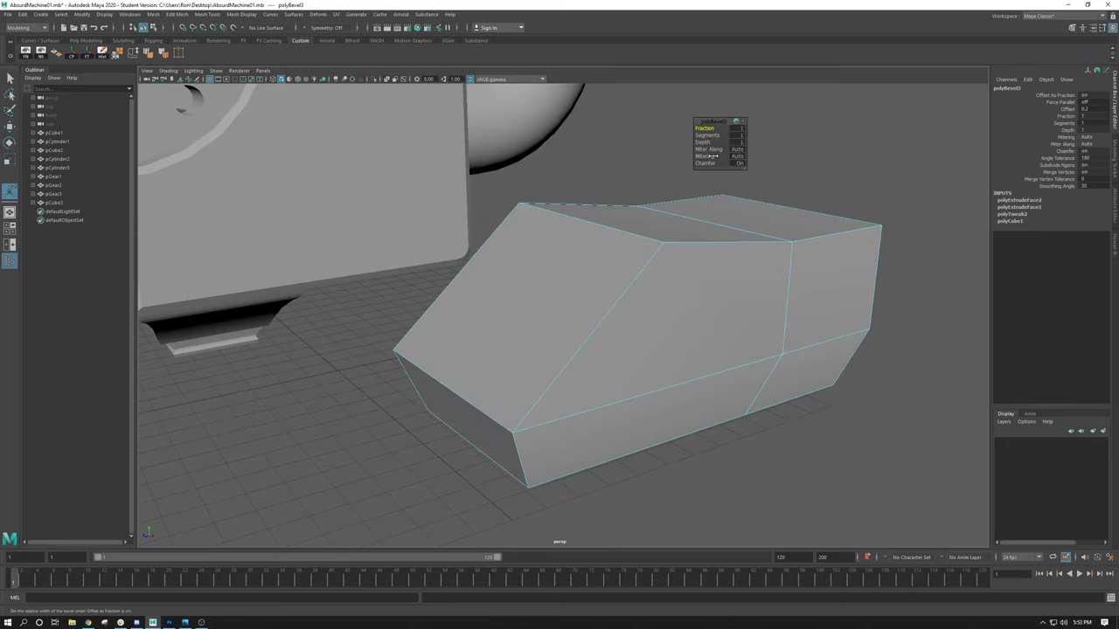
mouse_move(710, 128)
mouse_down()
mouse_move(690, 127)
mouse_move(718, 128)
mouse_move(709, 129)
mouse_up()
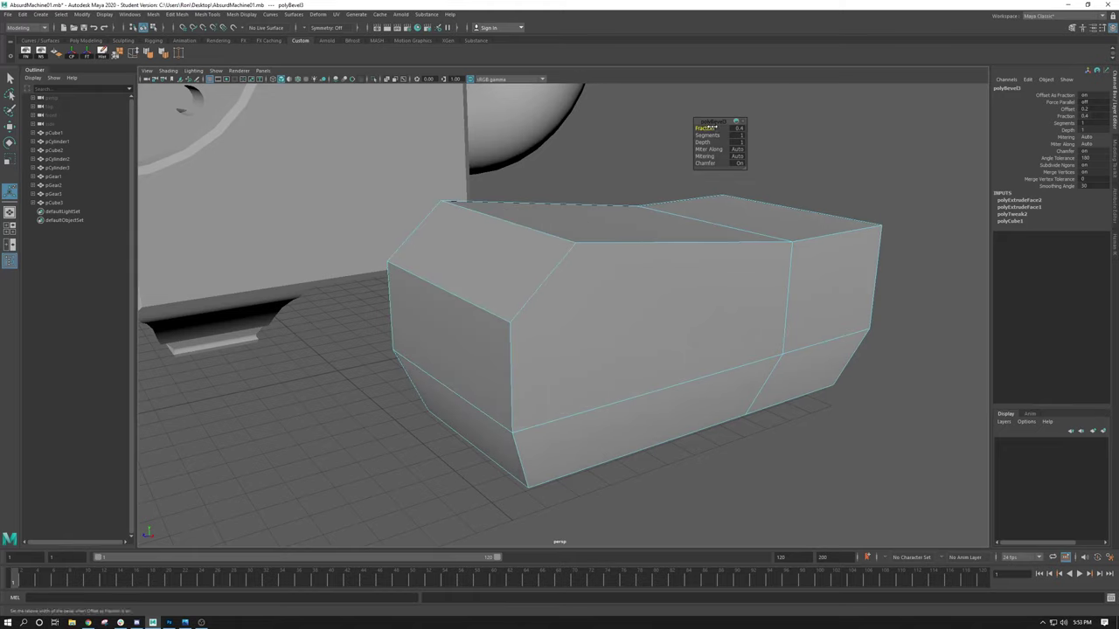
mouse_move(706, 127)
mouse_down()
mouse_move(732, 128)
mouse_move(717, 128)
mouse_up()
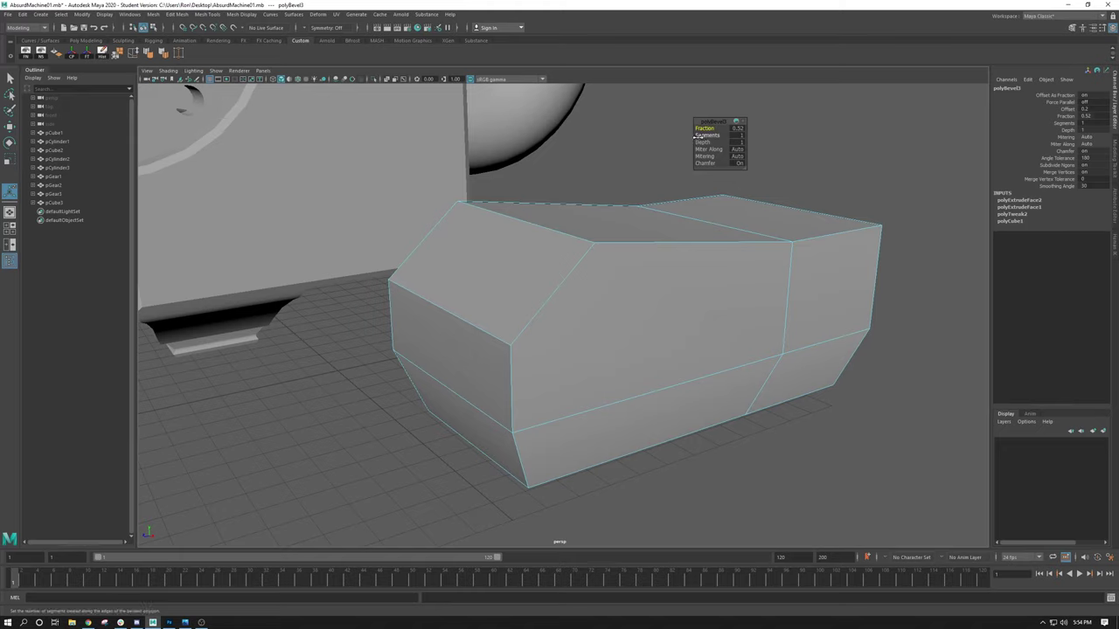
Turn the bevel into a concave curve with a depth of -1, a fraction of 0.83 and 8 segments
drag(703, 136, 720, 134)
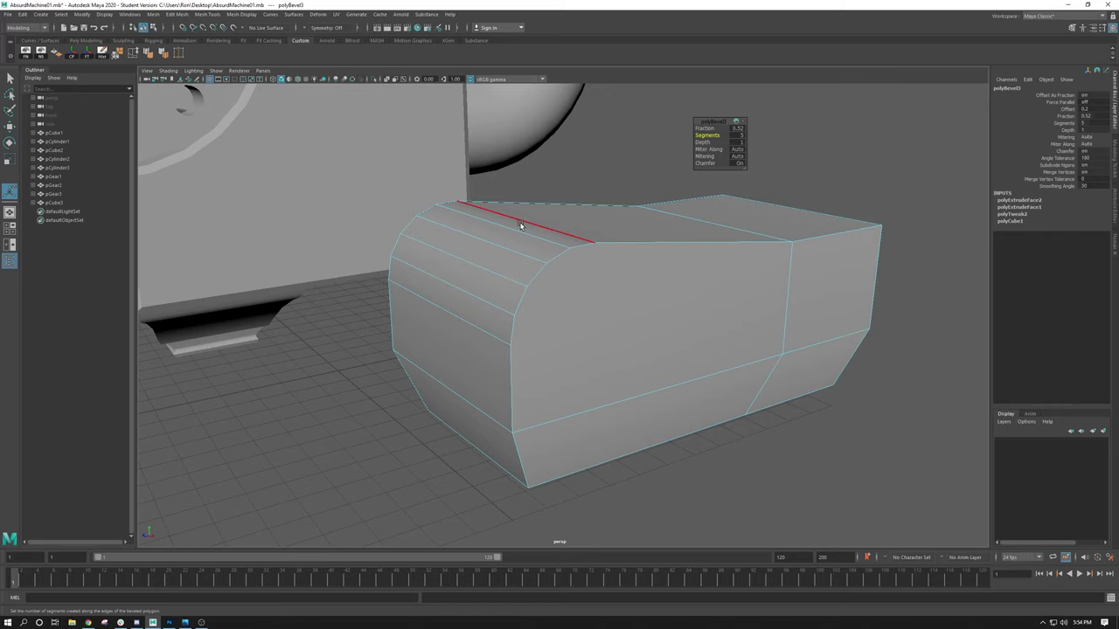
mouse_move(511, 238)
alt+mouse_down()
mouse_move(495, 253)
mouse_move(508, 253)
alt+mouse_up()
alt+right_drag(508, 252, 464, 217)
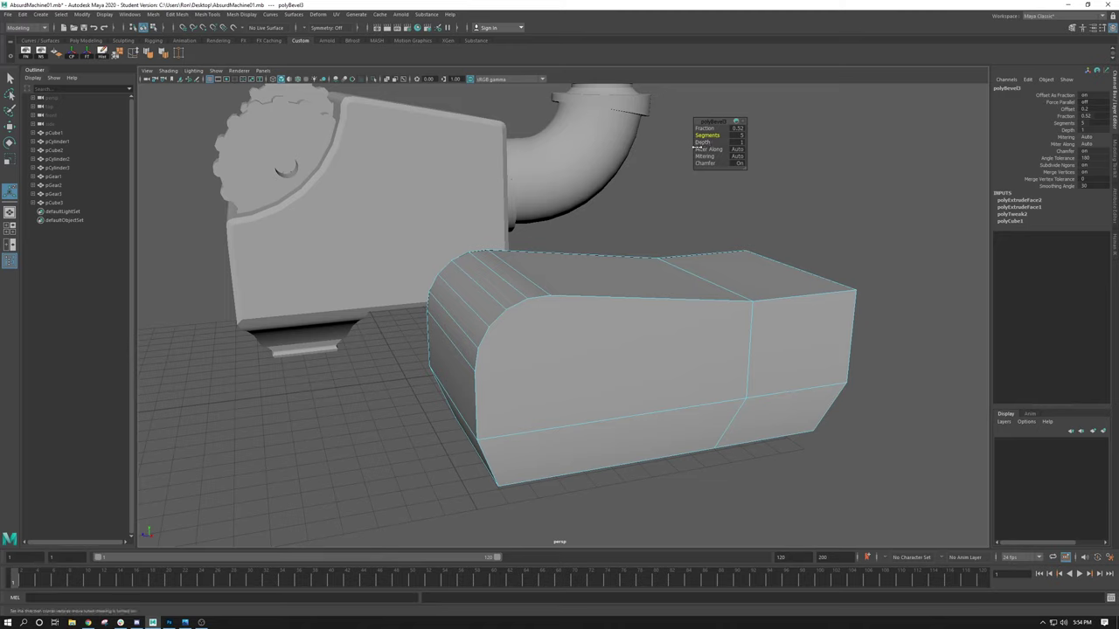
drag(702, 142, 652, 146)
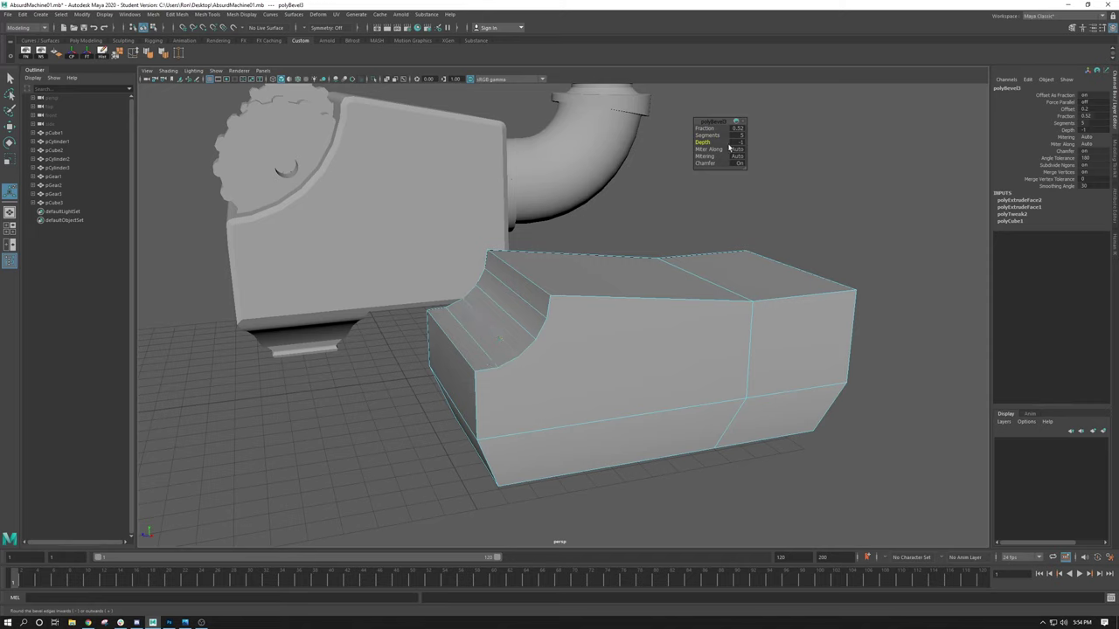
drag(706, 130, 722, 136)
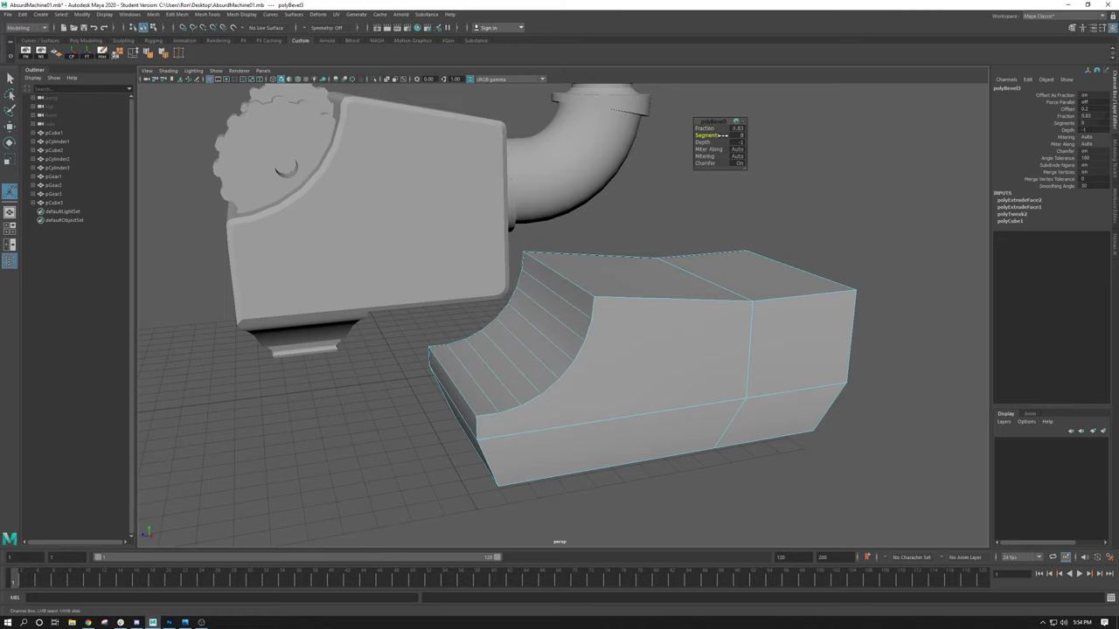
alt+drag(622, 307, 565, 292)
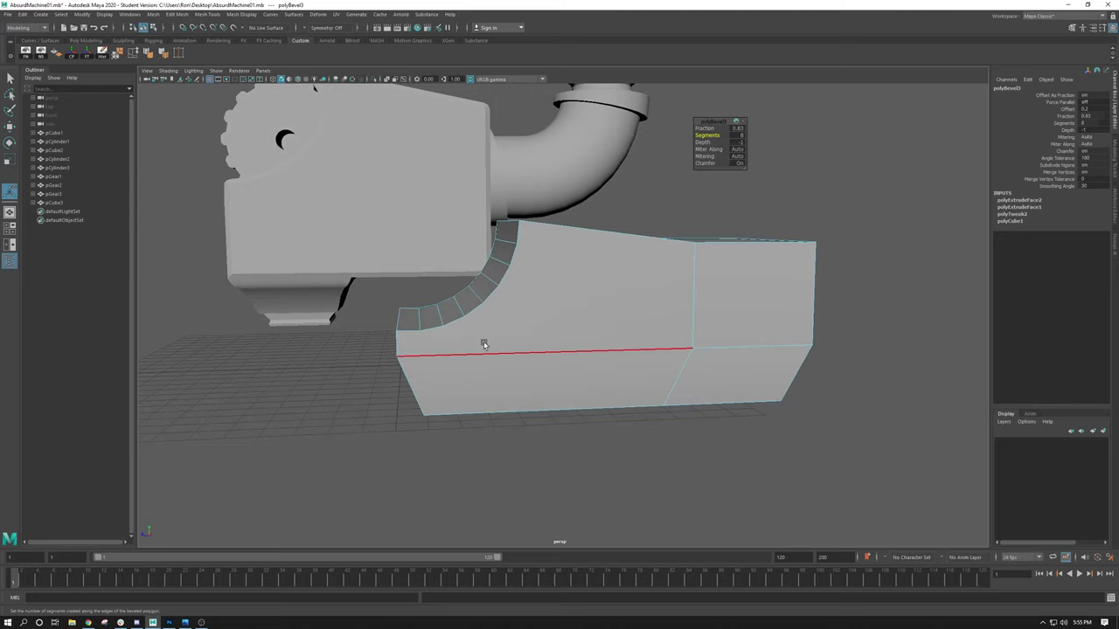
alt+drag(662, 295, 589, 247)
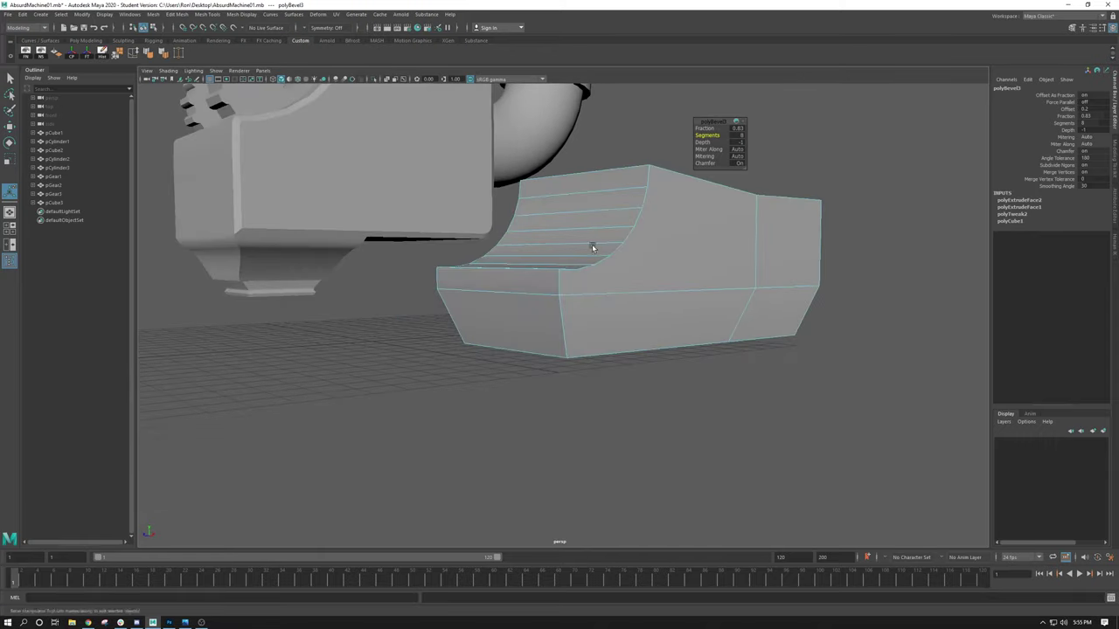
Bevel the upper edge of the concave cutout with multiple segments at a fraction of 0.5
alt+drag(747, 229, 402, 288)
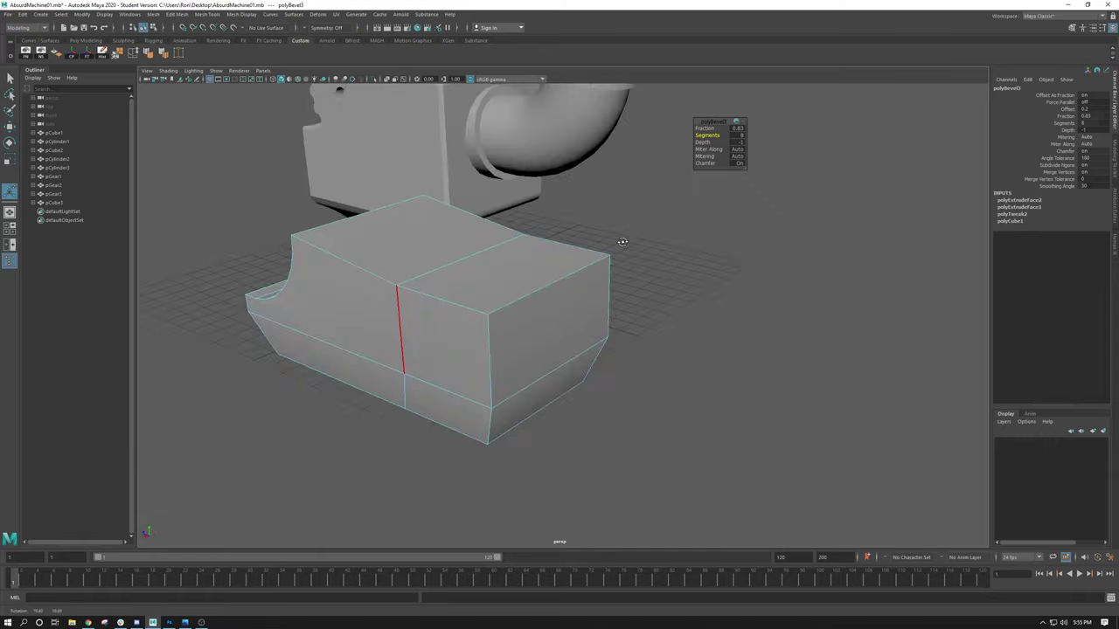
alt+drag(525, 210, 529, 215)
click(531, 214)
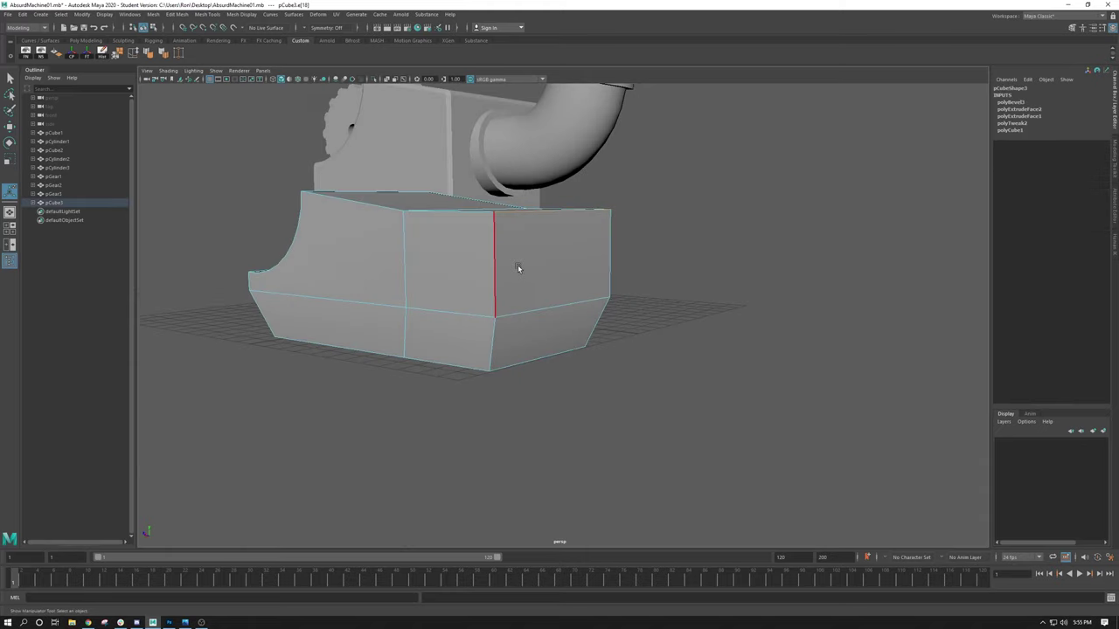
alt+drag(512, 270, 527, 226)
alt+drag(516, 264, 466, 277)
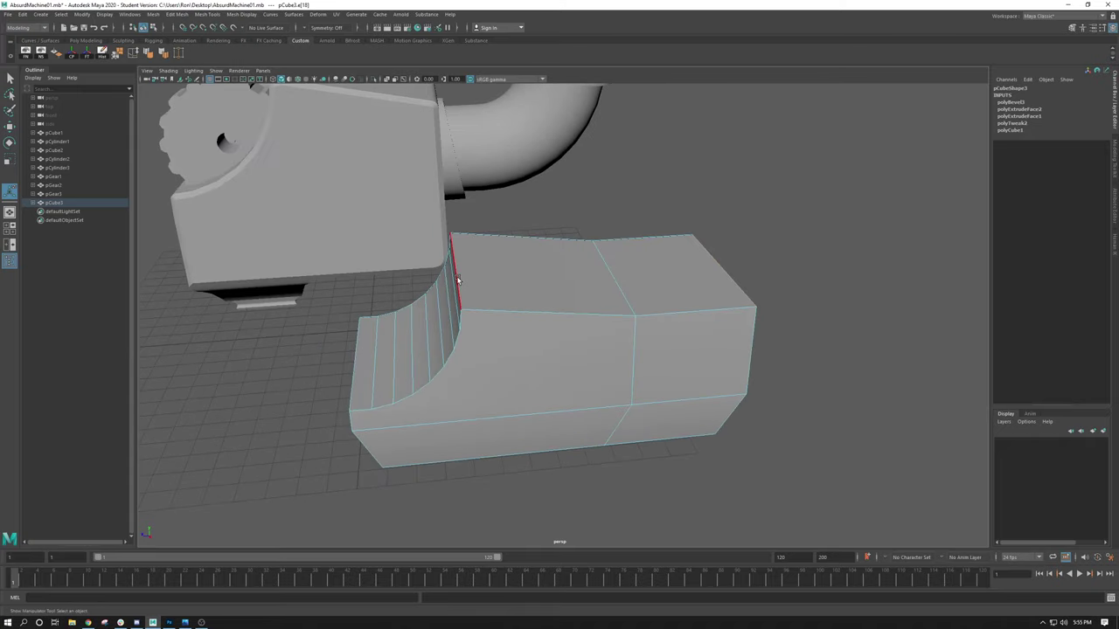
click(460, 296)
key(ctrl+b)
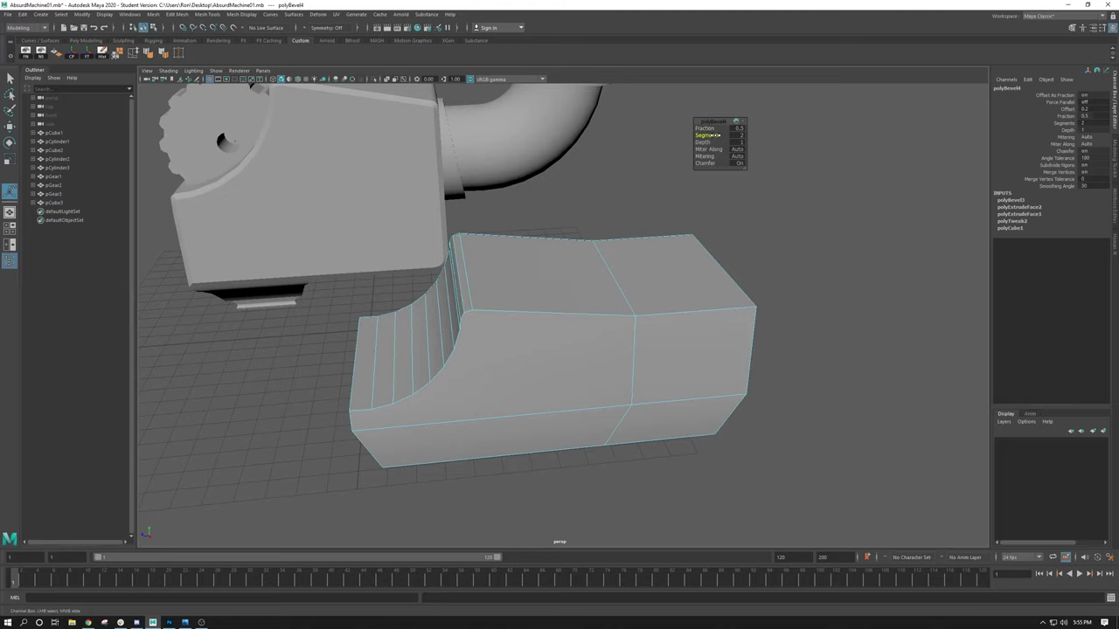
Round the top edge of the box's extended end with a bevel of 4 segments and a fraction of 0.19
click(731, 269)
alt+drag(784, 322, 730, 303)
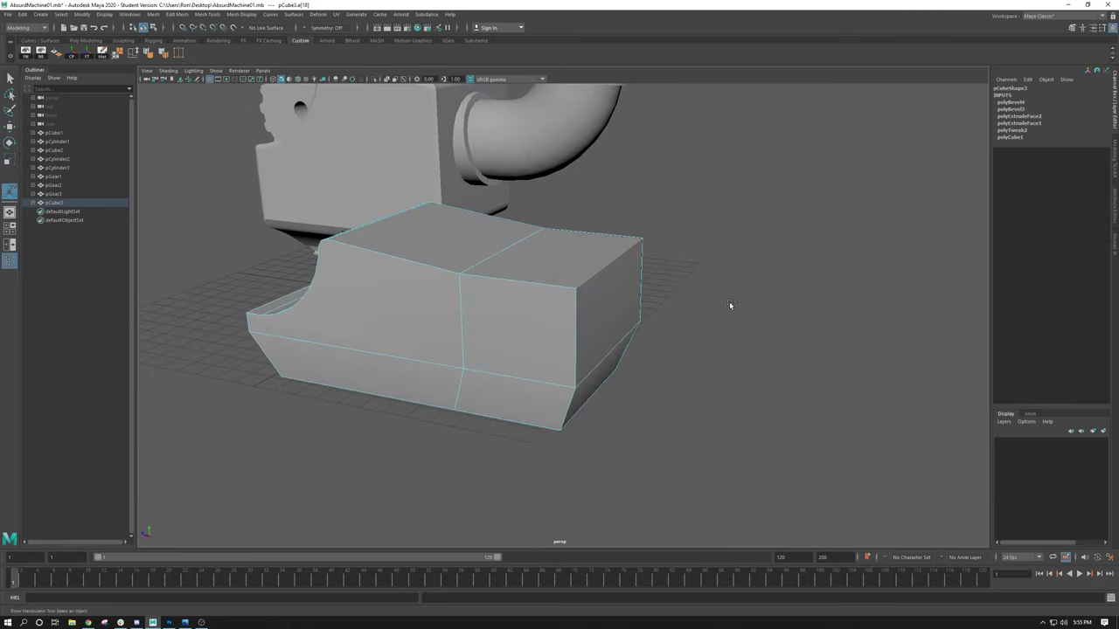
key(ctrl+b)
mouse_move(706, 135)
mouse_down()
mouse_move(722, 135)
mouse_move(697, 120)
mouse_up()
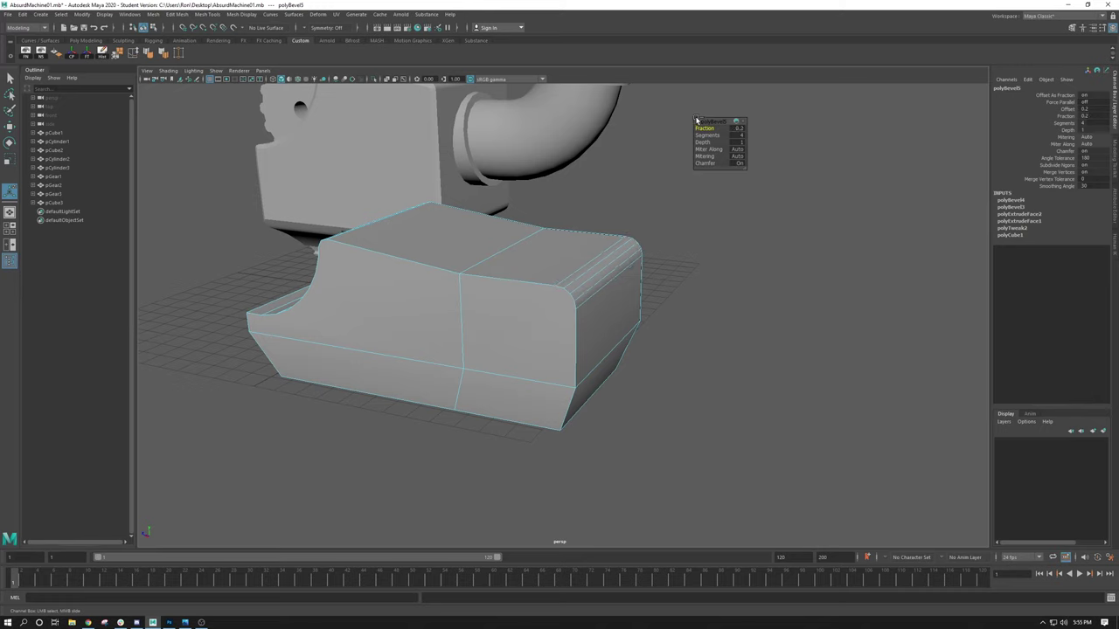
alt+drag(734, 333, 777, 355)
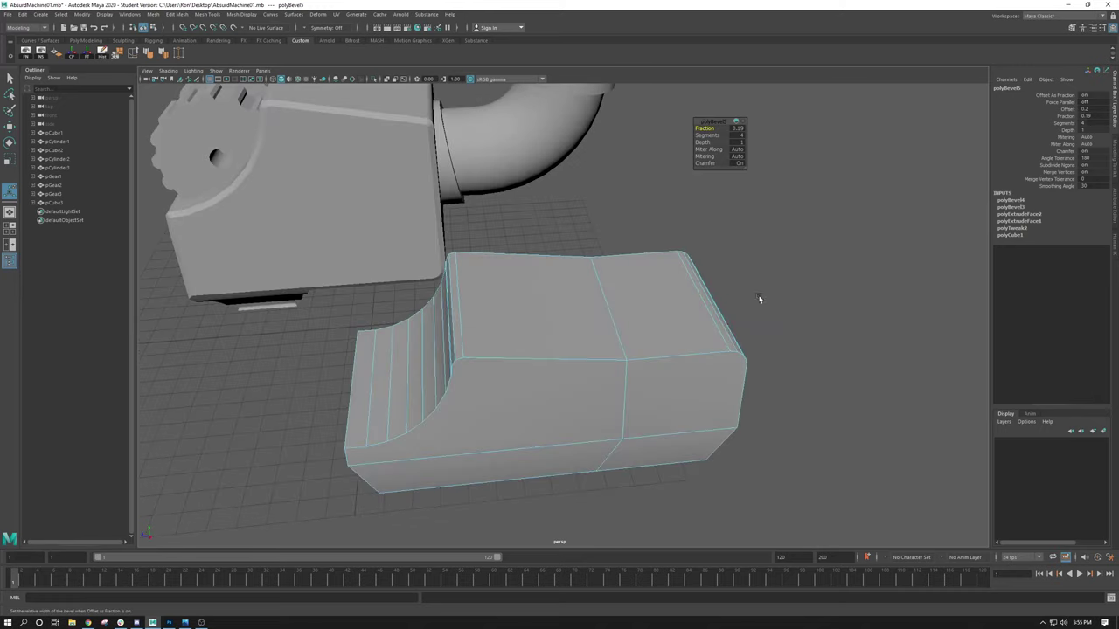
Round the bottom edge of the cutout end of the box with a bevel of 4 segments and a fraction of 0.19
alt+drag(655, 342, 493, 307)
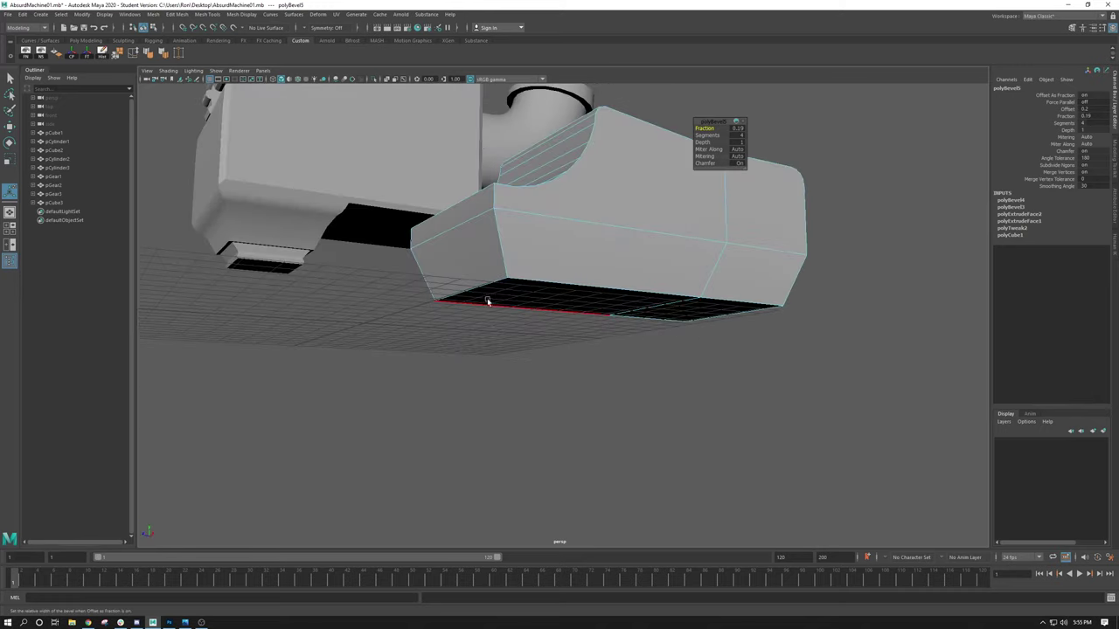
click(494, 307)
key(ctrl+b)
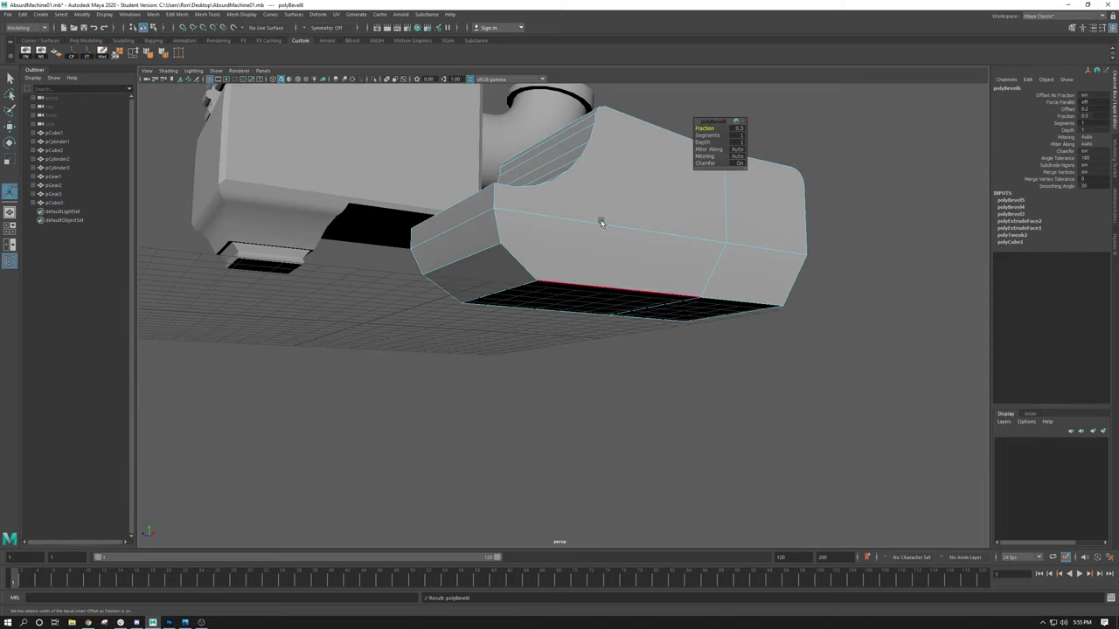
drag(711, 135, 695, 129)
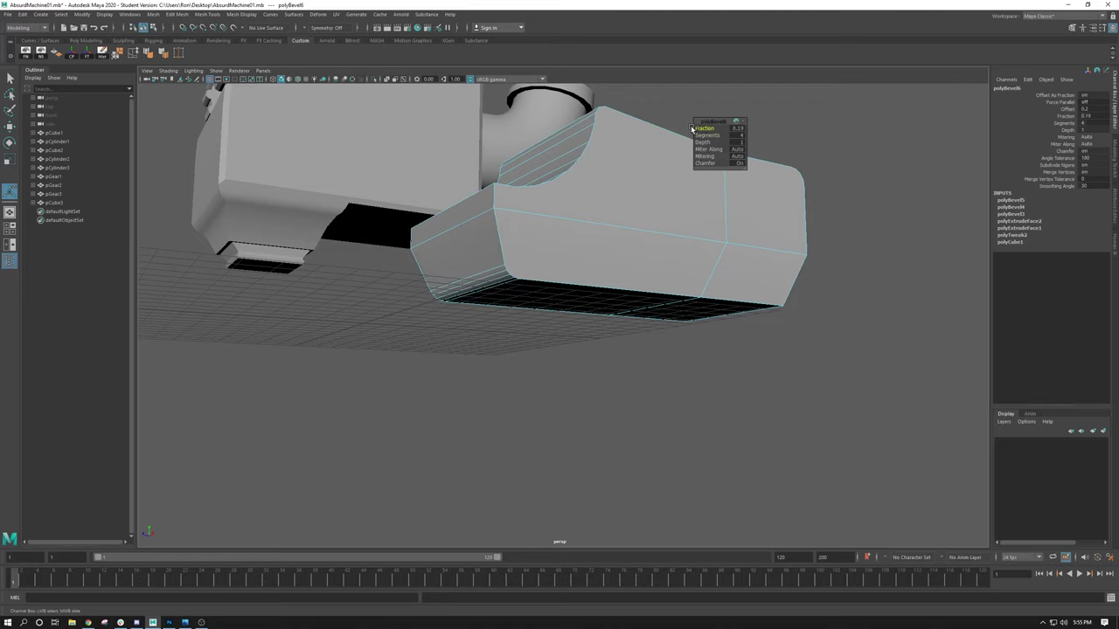
click(782, 247)
alt+drag(848, 304, 735, 319)
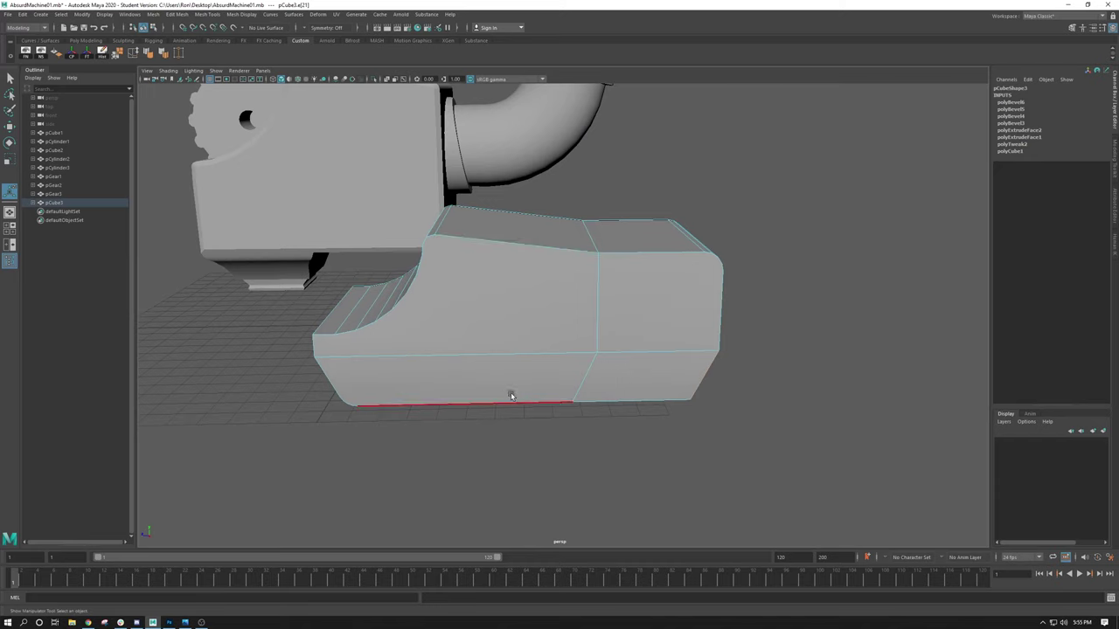
Bevel the lower lip edge of the concave cutout with multiple segments at a fraction of 0.5
alt+drag(446, 335, 398, 367)
click(401, 372)
key(ctrl+b)
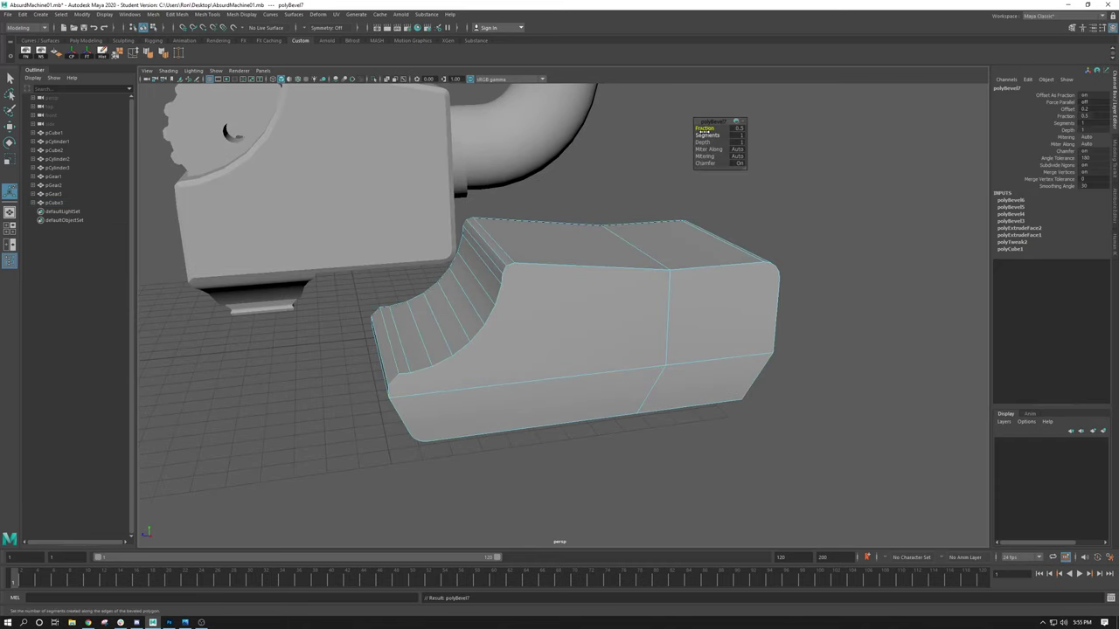
drag(708, 136, 718, 136)
click(598, 216)
alt+drag(636, 290, 588, 279)
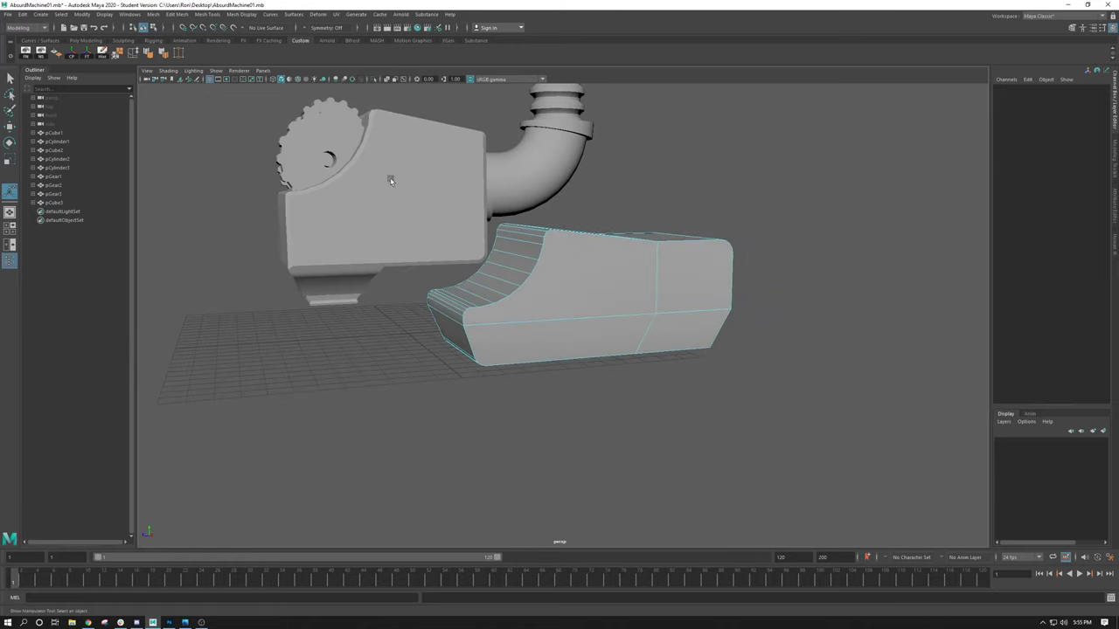
right_drag(569, 282, 606, 259)
alt+drag(606, 260, 469, 235)
scroll(470, 234, up, 2)
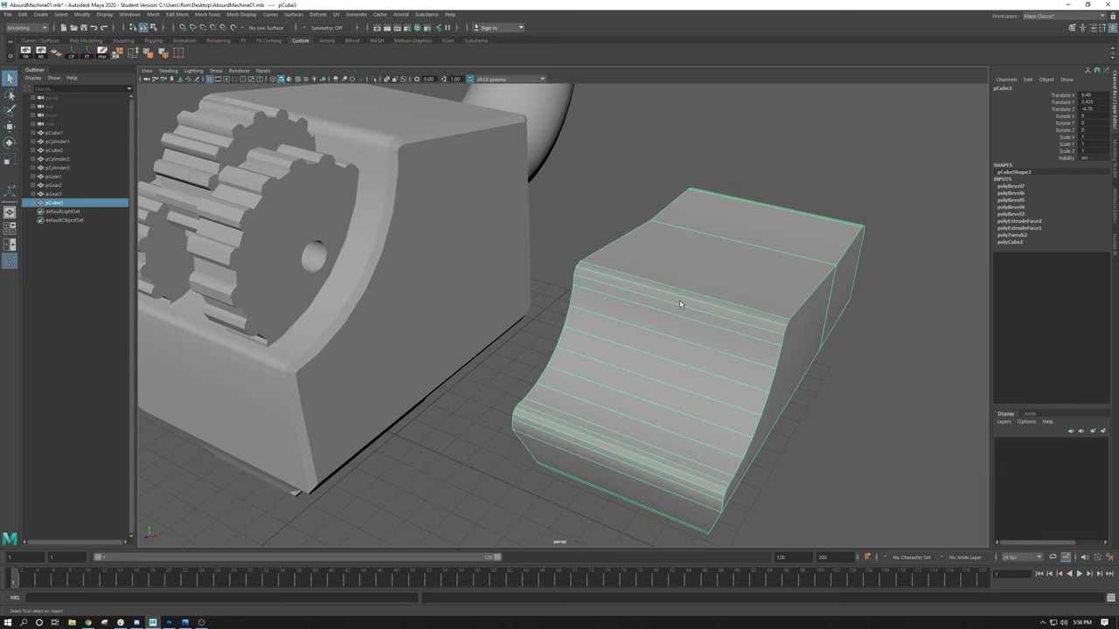
key(f)
right_drag(640, 181, 635, 187)
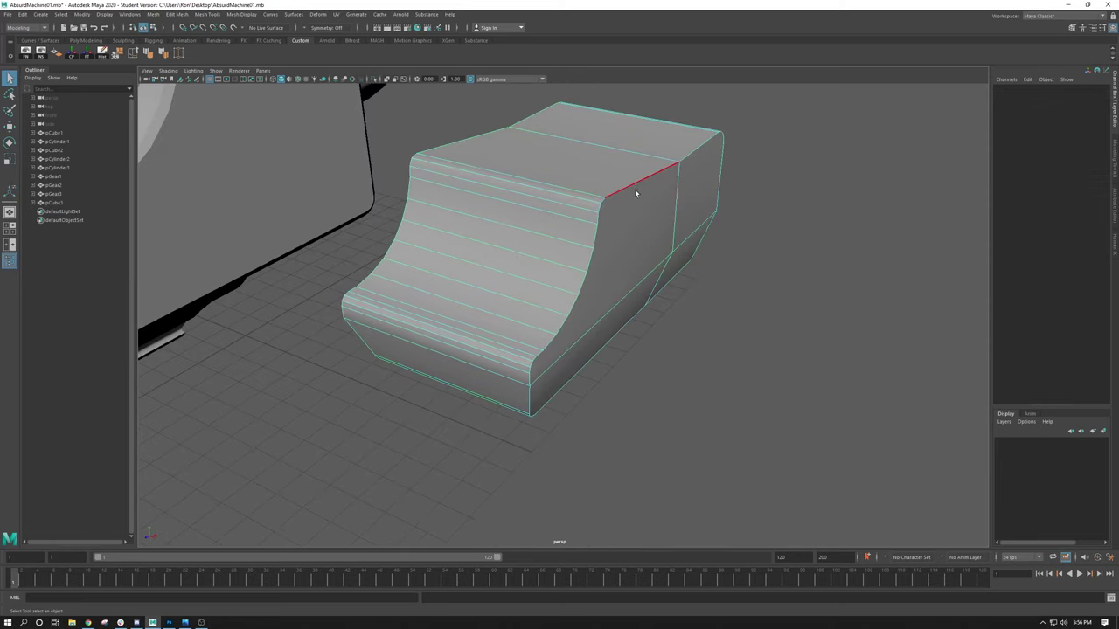
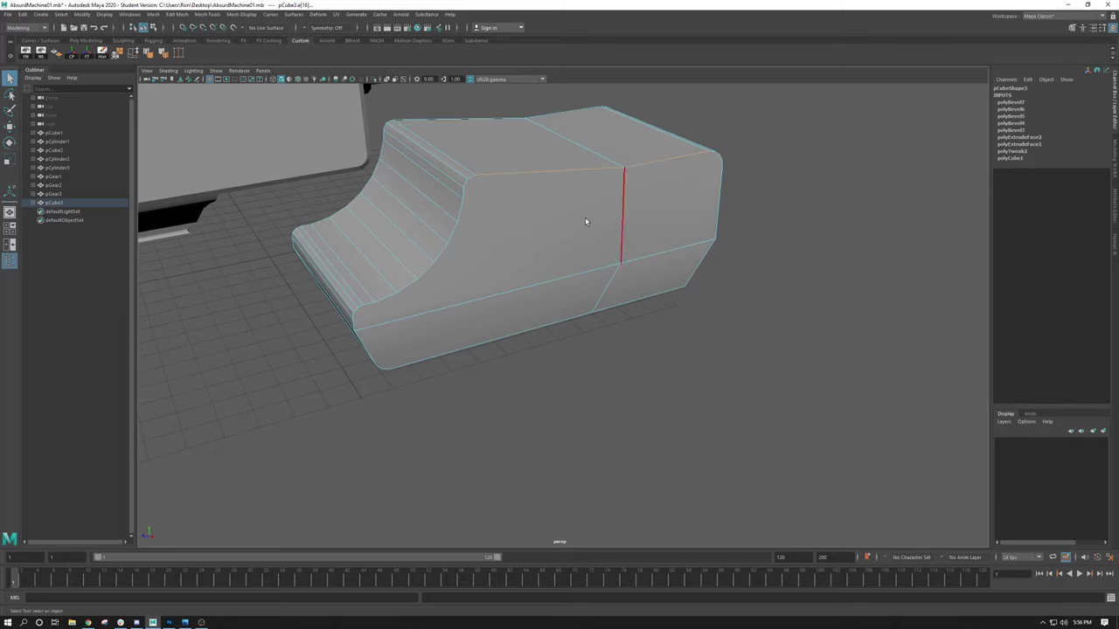
Extrude the faces on both long sides of the console box outward with a local translate Z of 0.197
right_drag(498, 227, 499, 250)
click(506, 228)
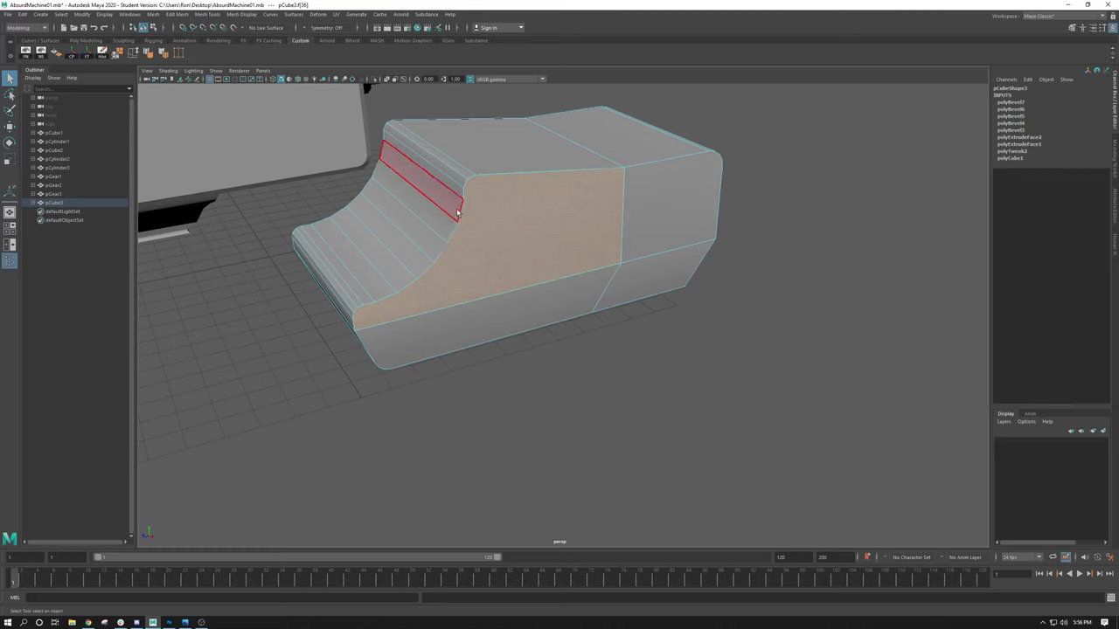
alt+drag(416, 250, 522, 232)
shift+click(606, 235)
shift+click(666, 198)
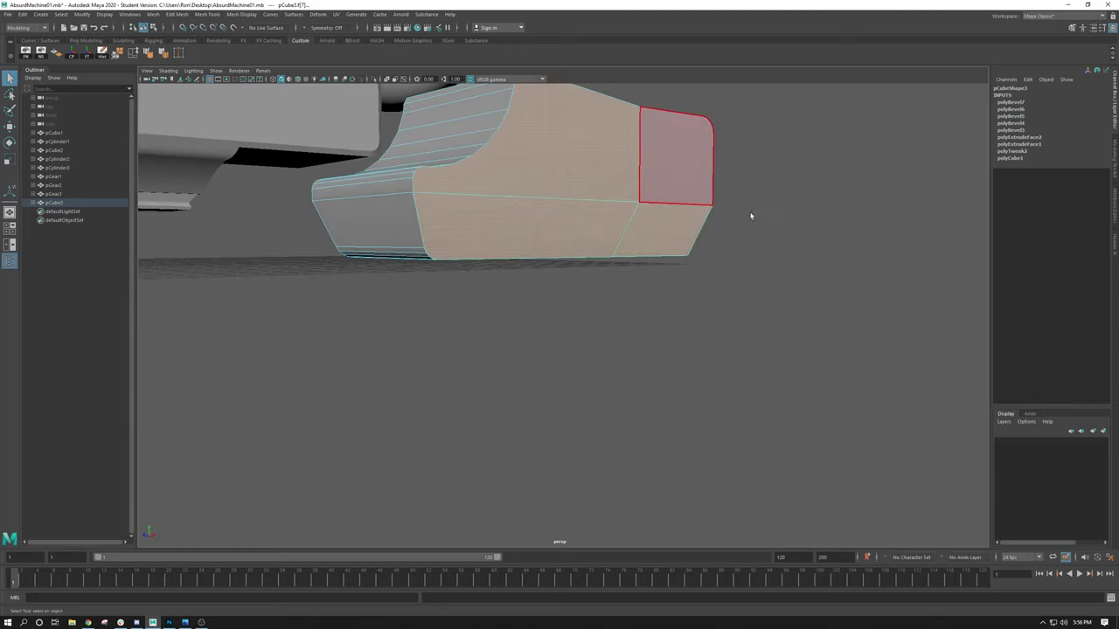
alt+drag(761, 245, 612, 283)
shift+click(545, 244)
shift+click(554, 187)
shift+click(613, 283)
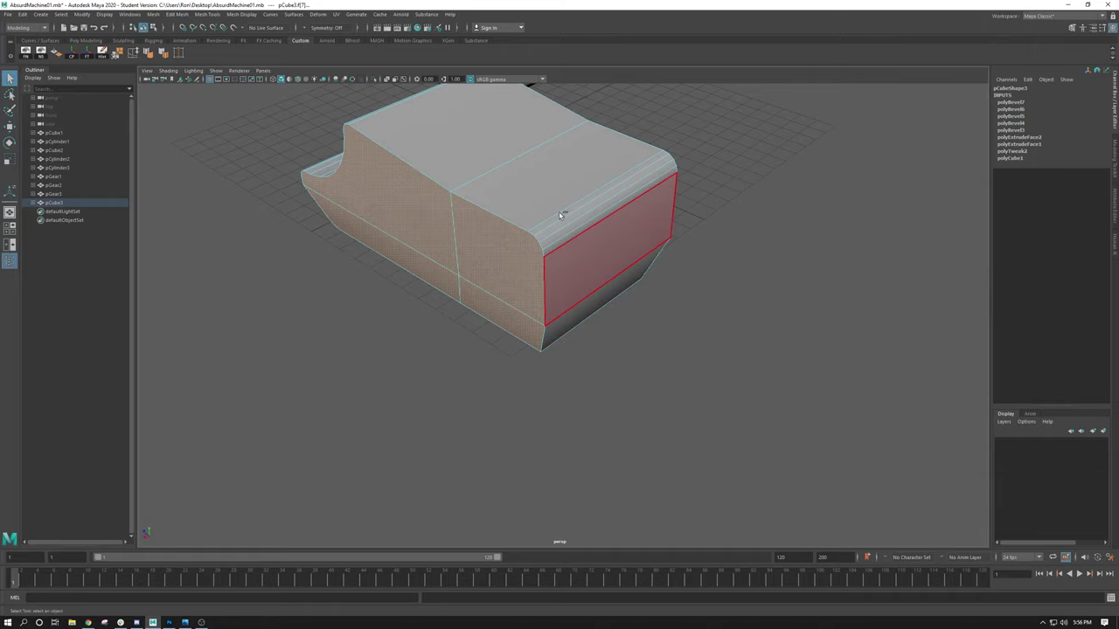
key(ctrl+e)
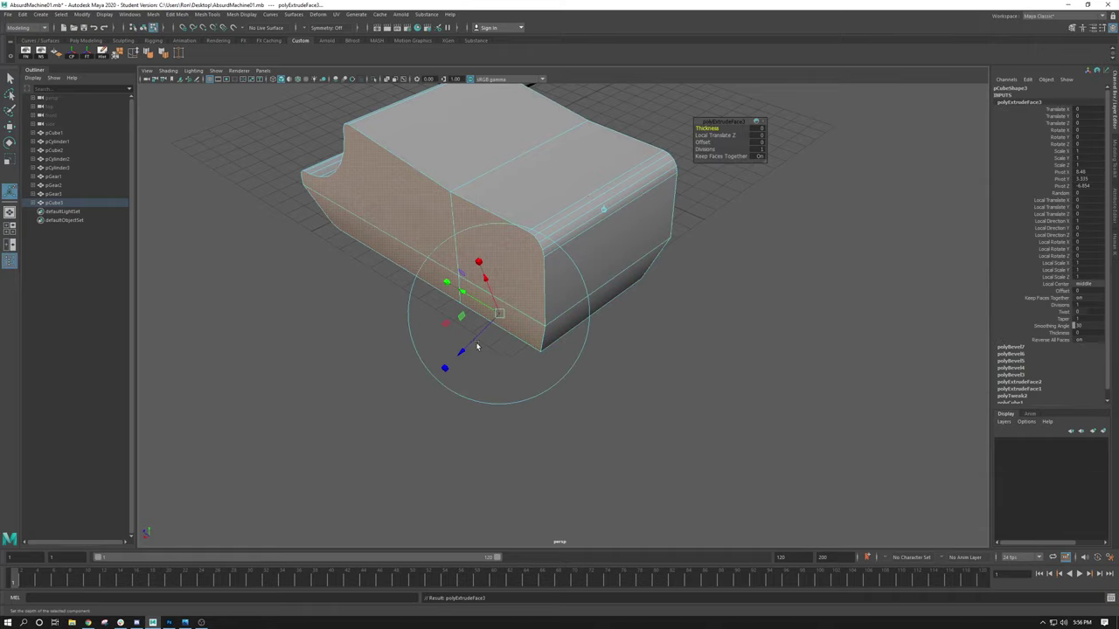
alt+drag(475, 342, 725, 250)
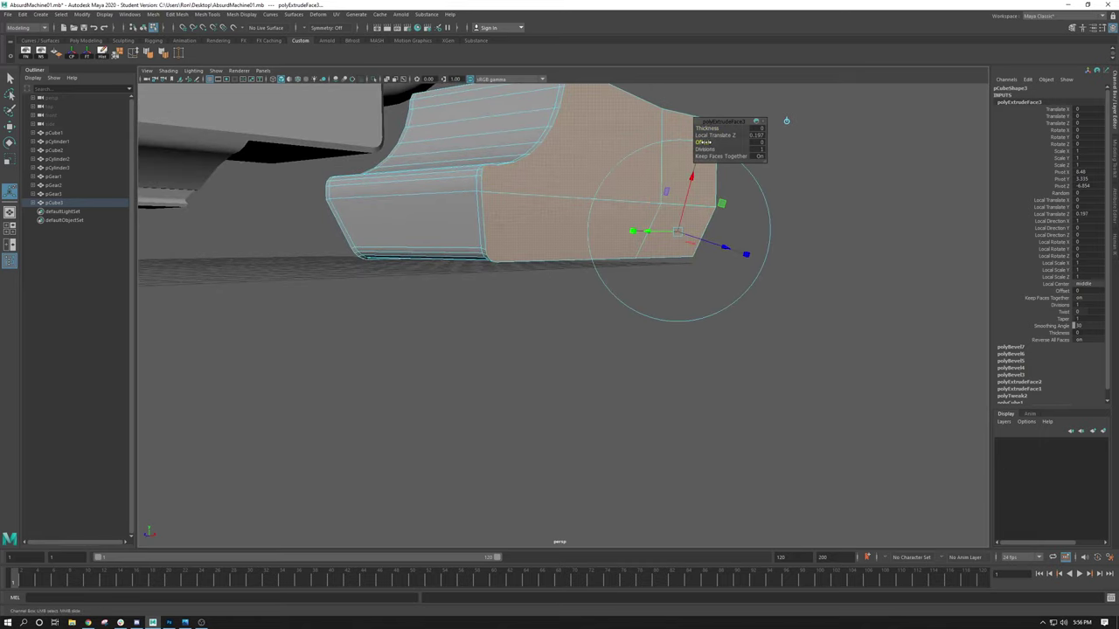
Shape the side extrusion into a beveled edge with an offset of 0.16 and 2 divisions, and return to object selection
drag(703, 142, 707, 149)
click(706, 149)
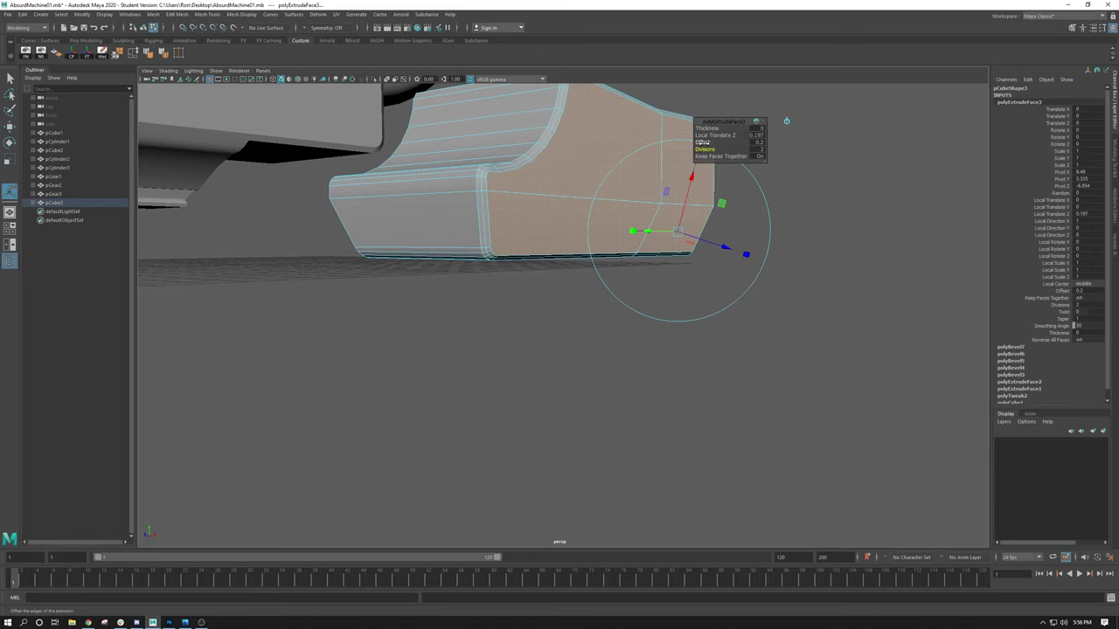
drag(704, 143, 703, 143)
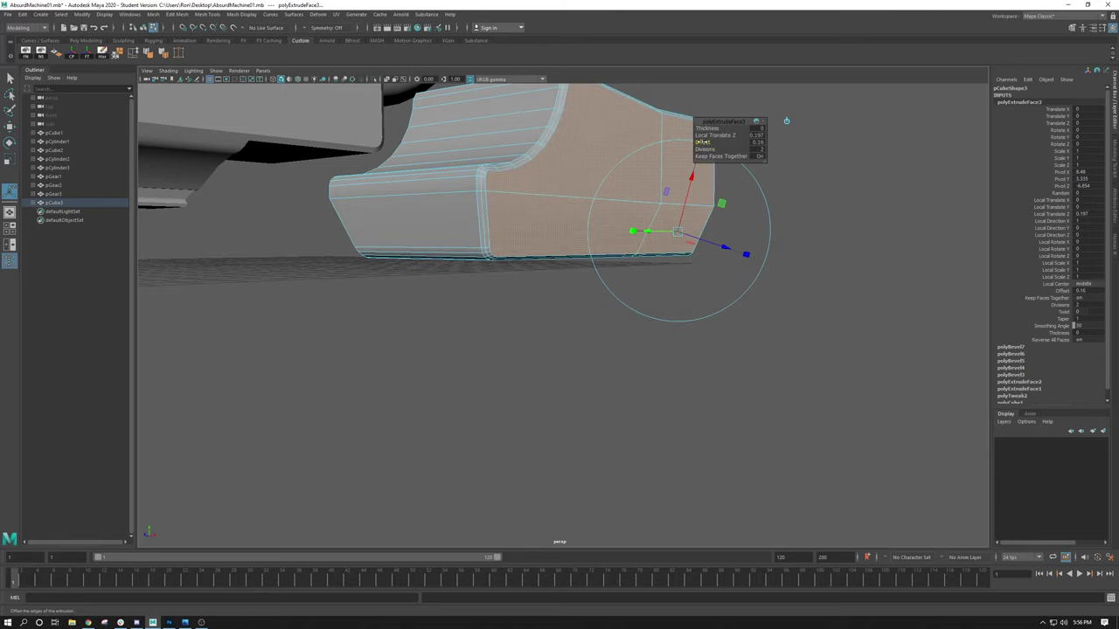
alt+drag(547, 171, 487, 200)
right_drag(487, 187, 500, 168)
click(501, 167)
alt+drag(501, 167, 449, 298)
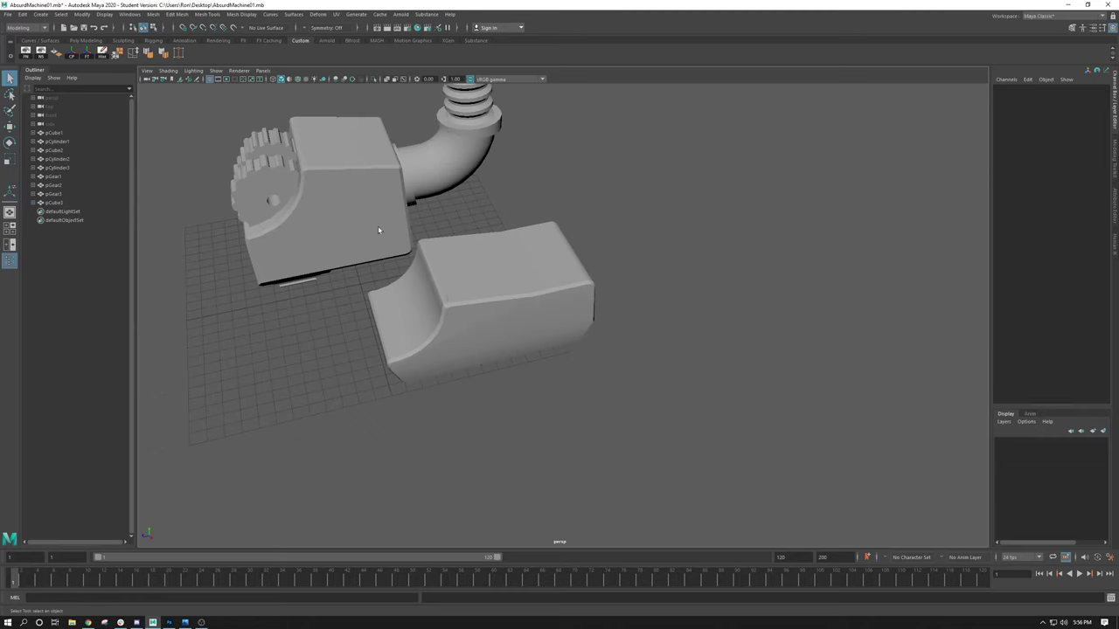
Delete the console box beside the machine body
click(455, 308)
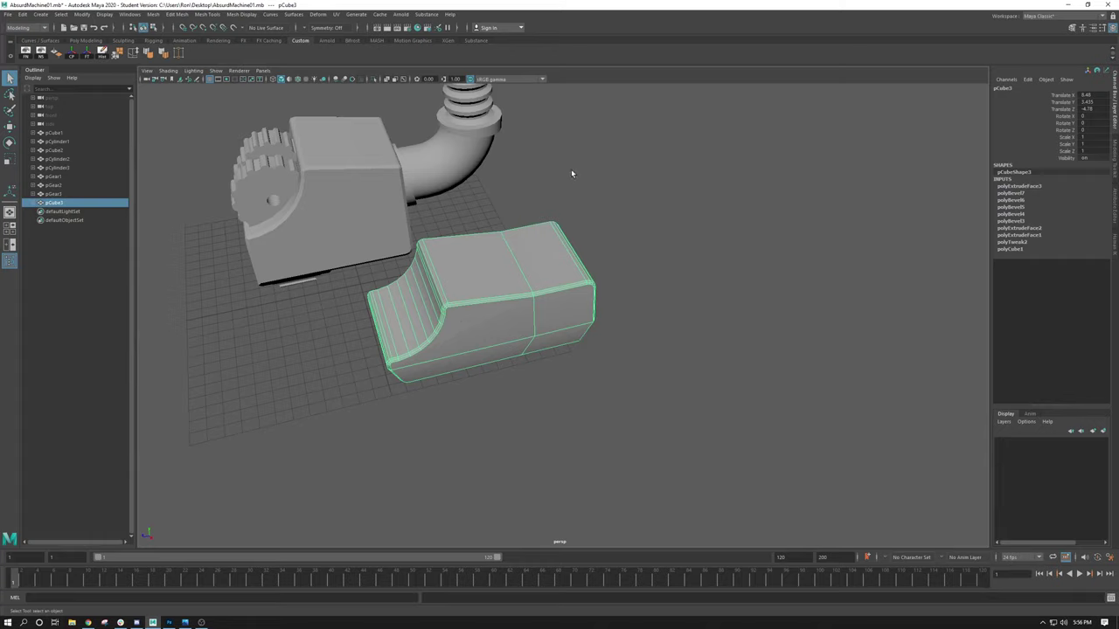
click(602, 285)
mouse_move(602, 285)
alt+mouse_down()
mouse_move(511, 251)
mouse_move(614, 275)
alt+mouse_up()
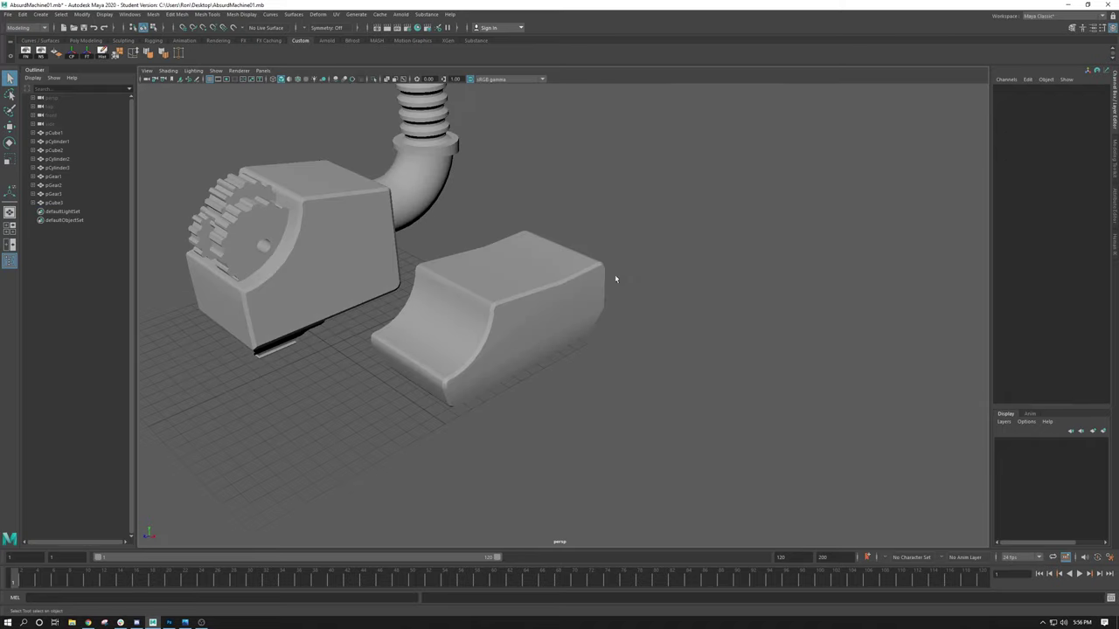
click(336, 242)
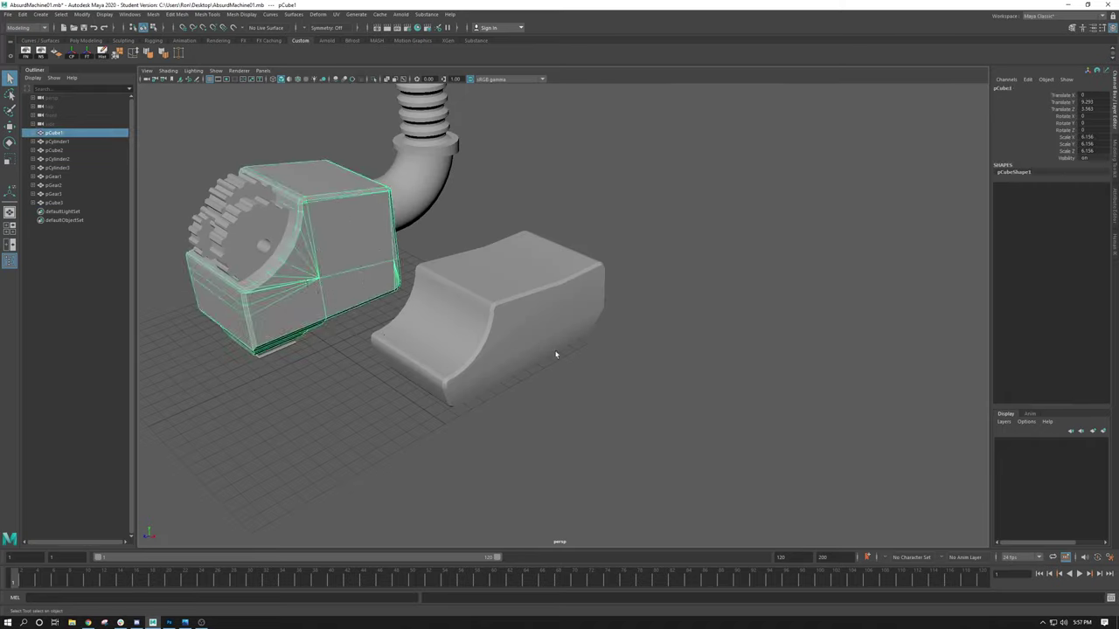
alt+drag(451, 373, 456, 417)
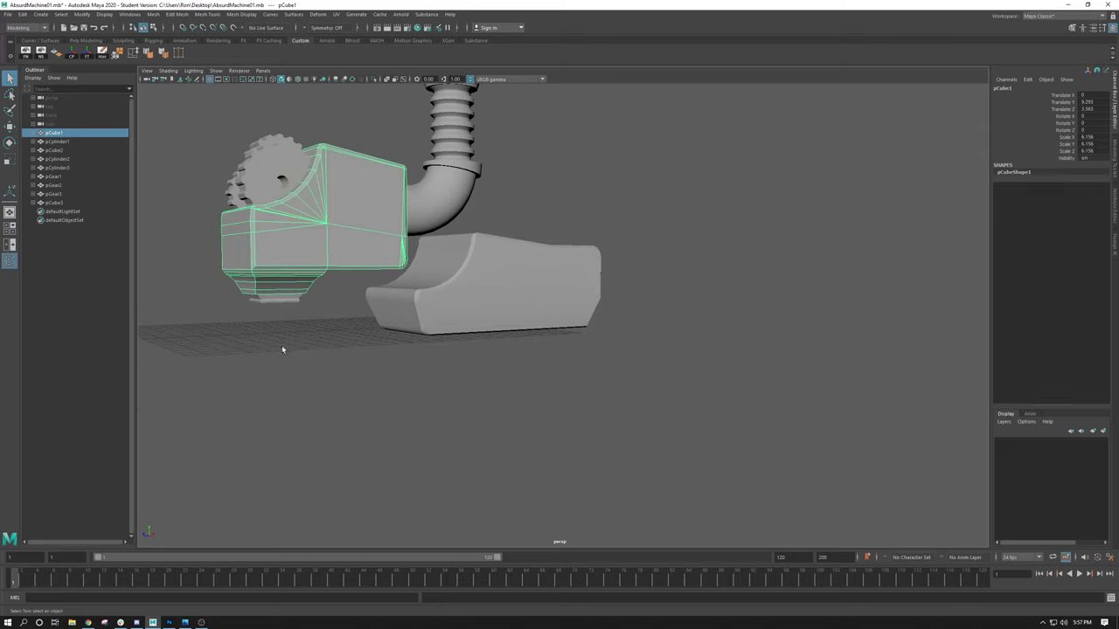
click(469, 285)
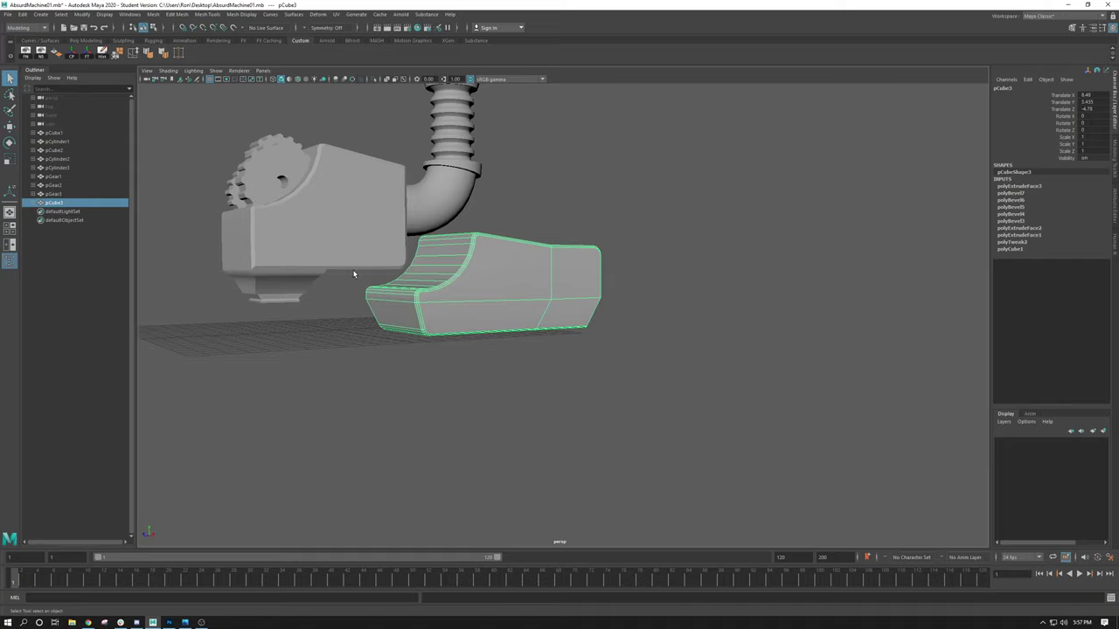
key(Delete)
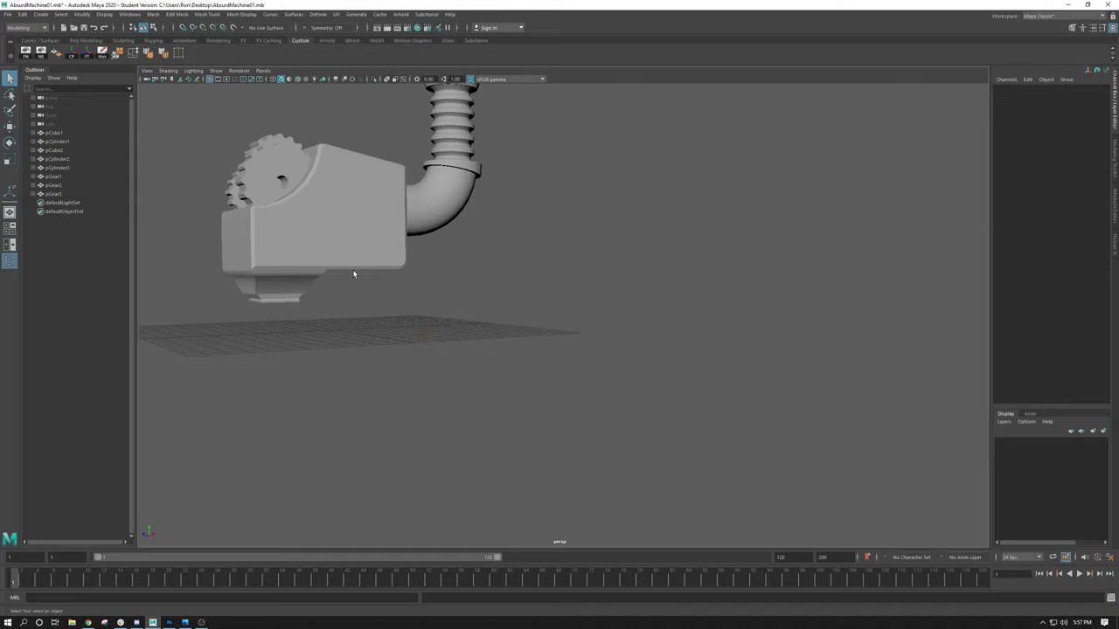
alt+drag(543, 321, 466, 219)
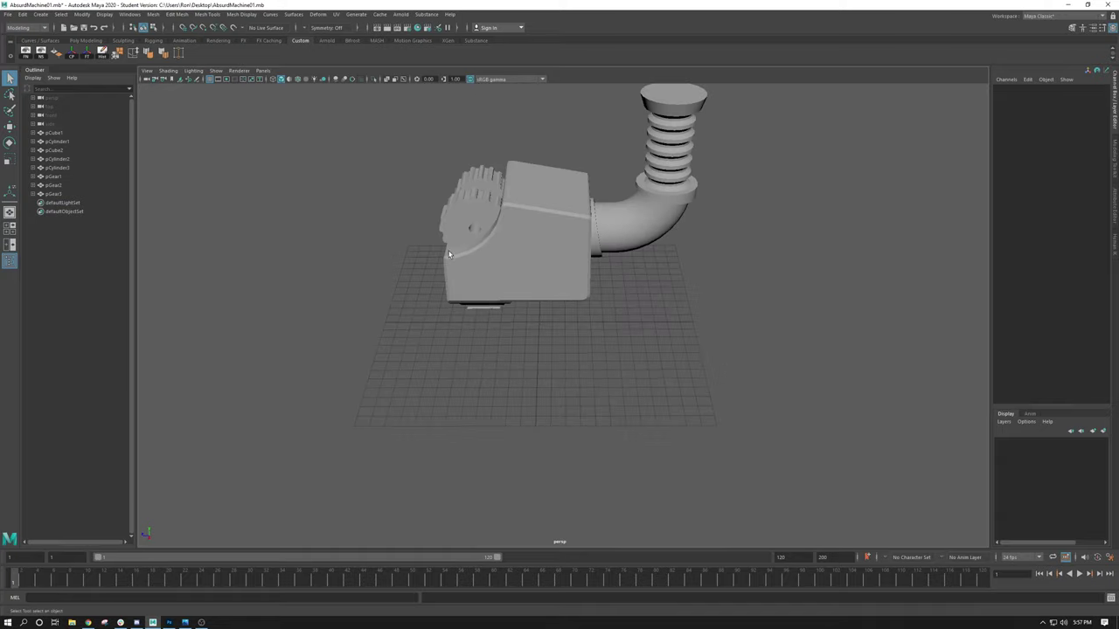
key(f)
click(396, 313)
alt+drag(396, 313, 562, 271)
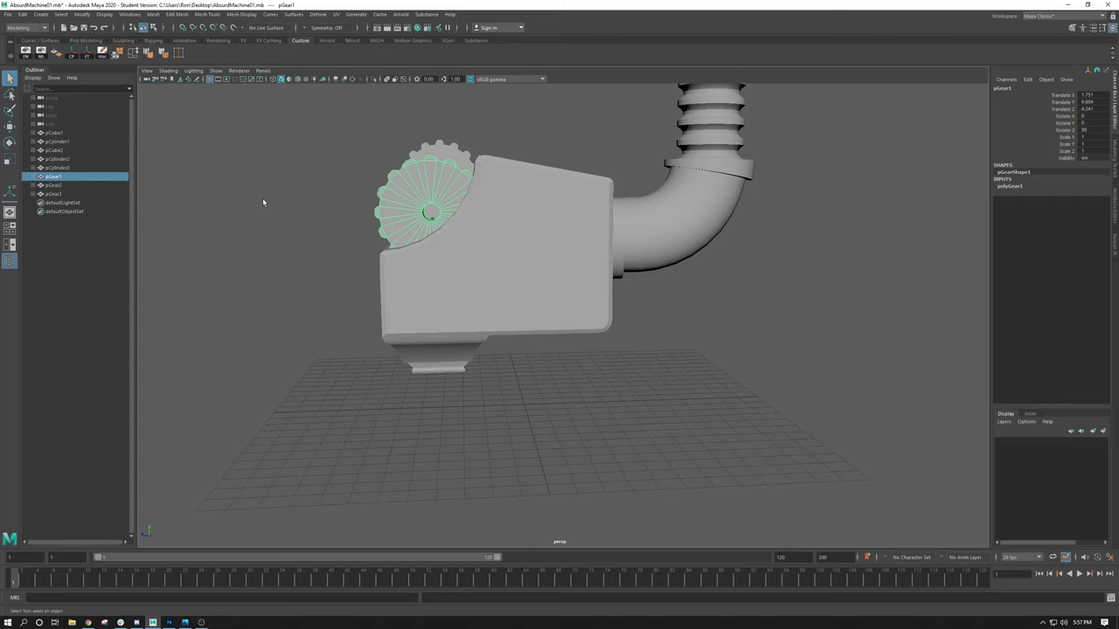
alt+middle_drag(611, 233, 464, 298)
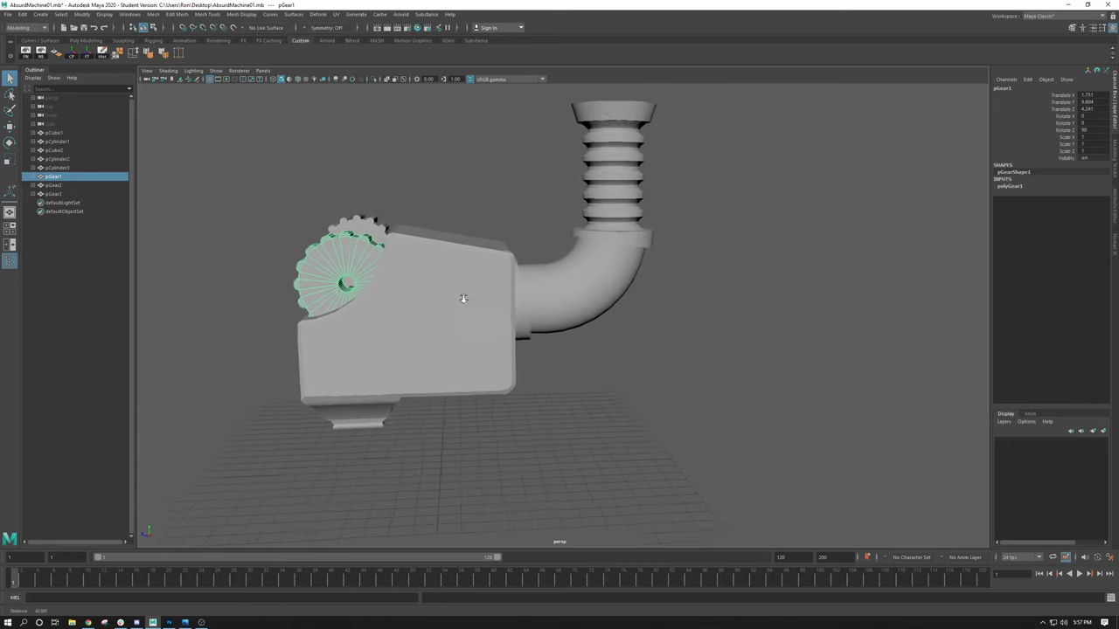
alt+right_drag(463, 298, 478, 312)
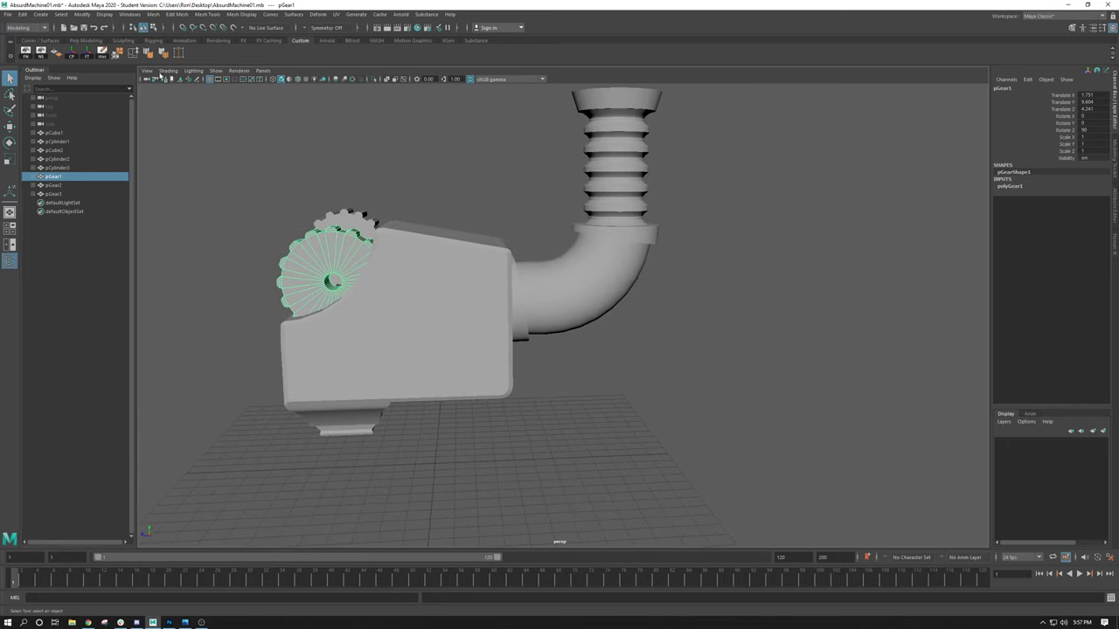
Create a polygon gear primitive and move it away from the machine to about X 10.3 and Z -9
click(38, 15)
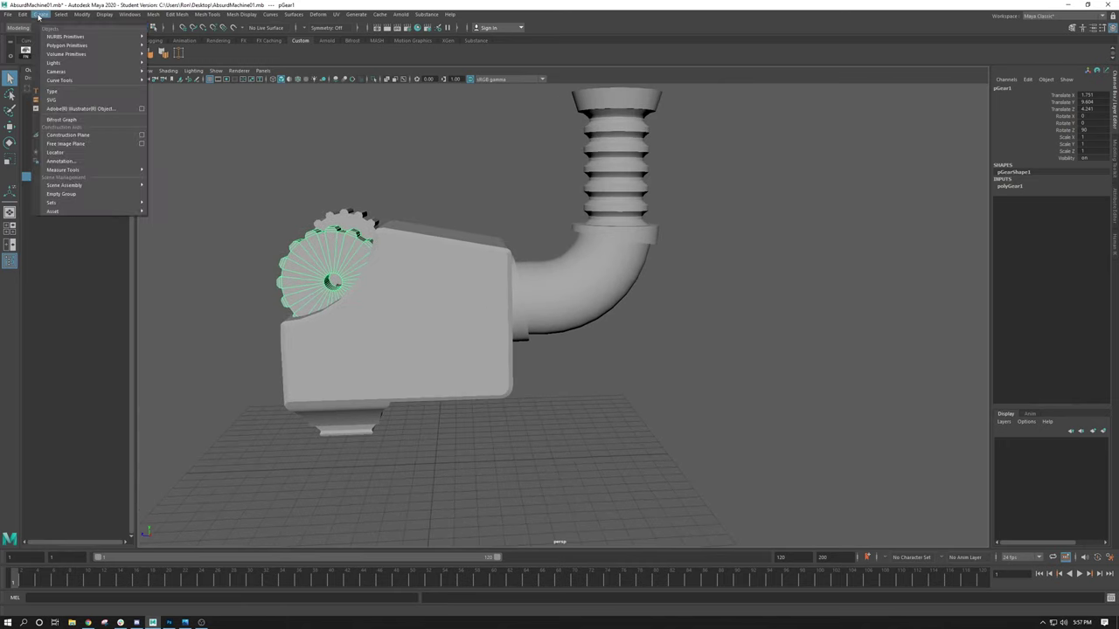
mouse_move(51, 46)
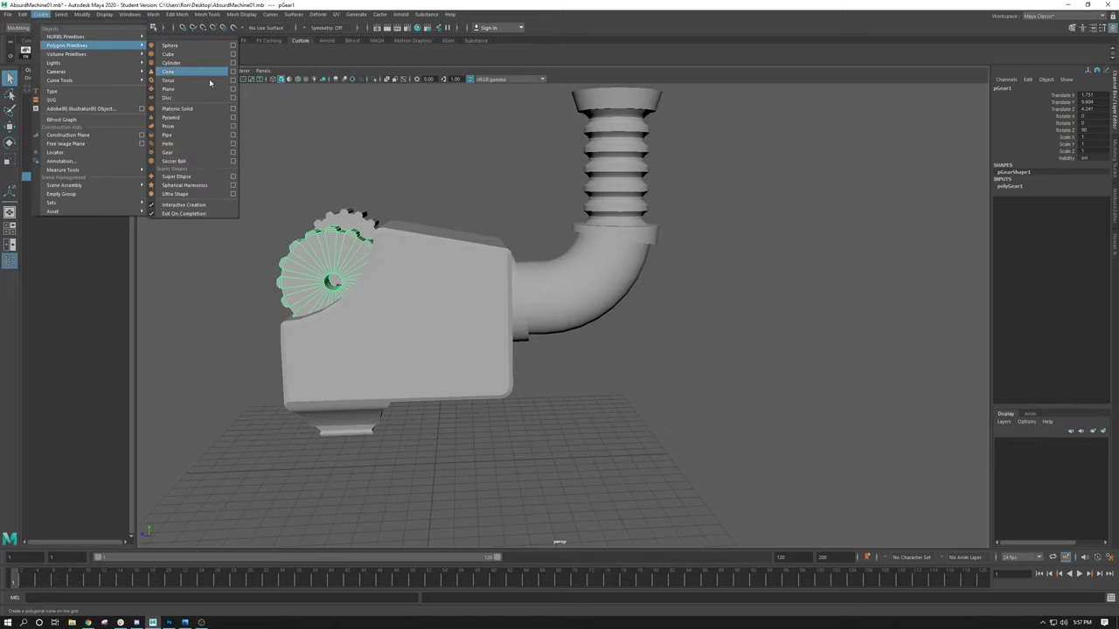
click(176, 153)
alt+middle_drag(569, 378, 615, 252)
alt+drag(614, 252, 518, 363)
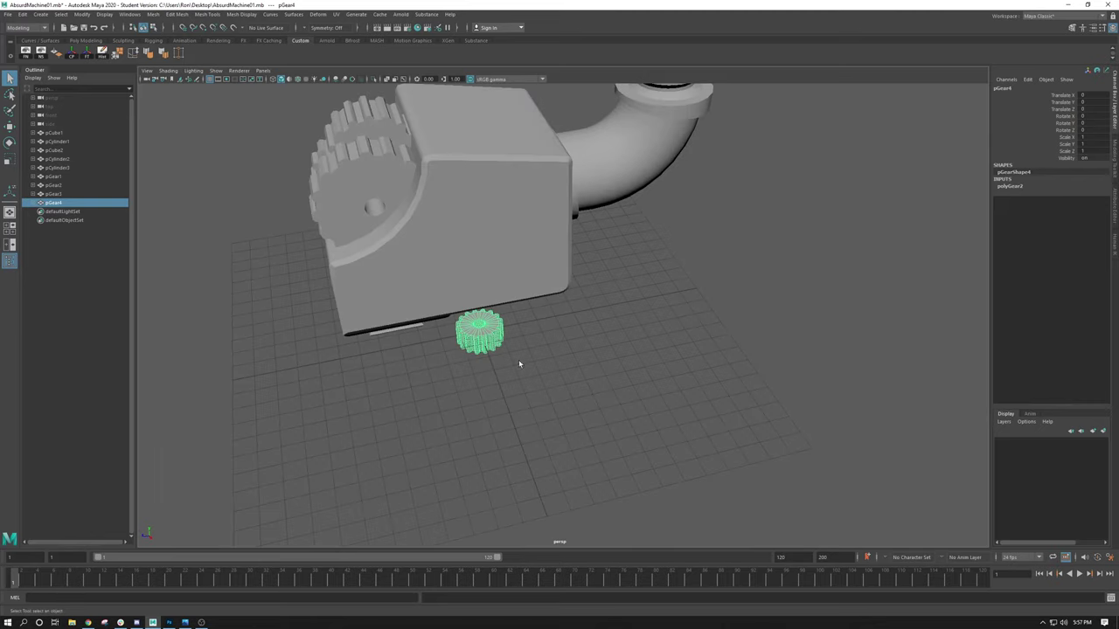
key(w)
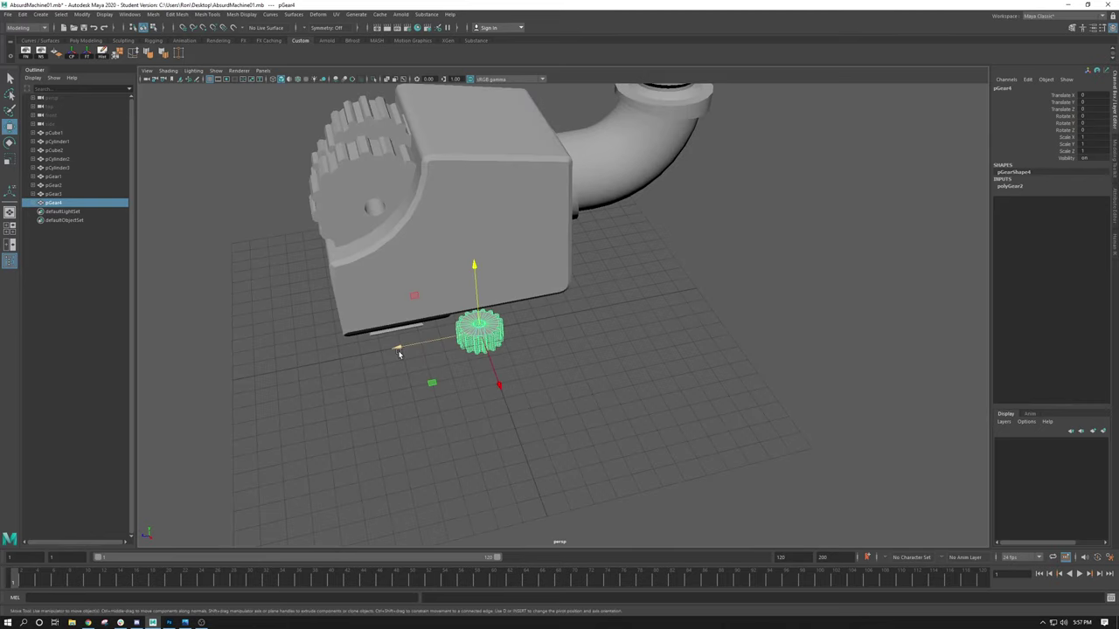
drag(402, 348, 575, 343)
drag(678, 353, 769, 505)
Examine the new gear up close and its placement relative to the machine body
key(f)
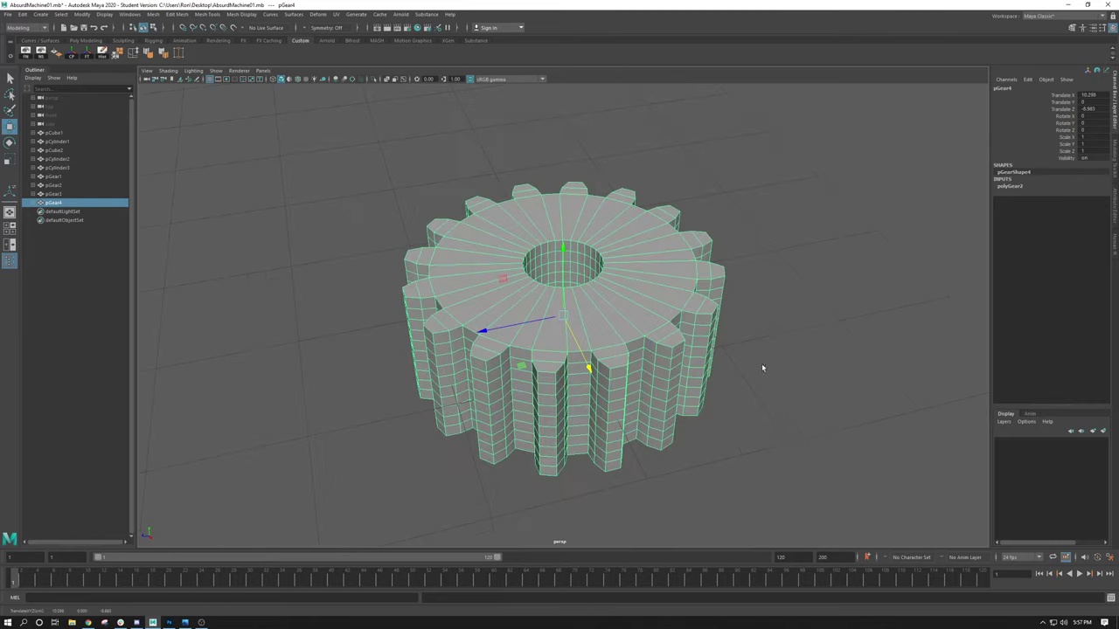
alt+right_drag(762, 363, 372, 233)
alt+drag(372, 233, 577, 265)
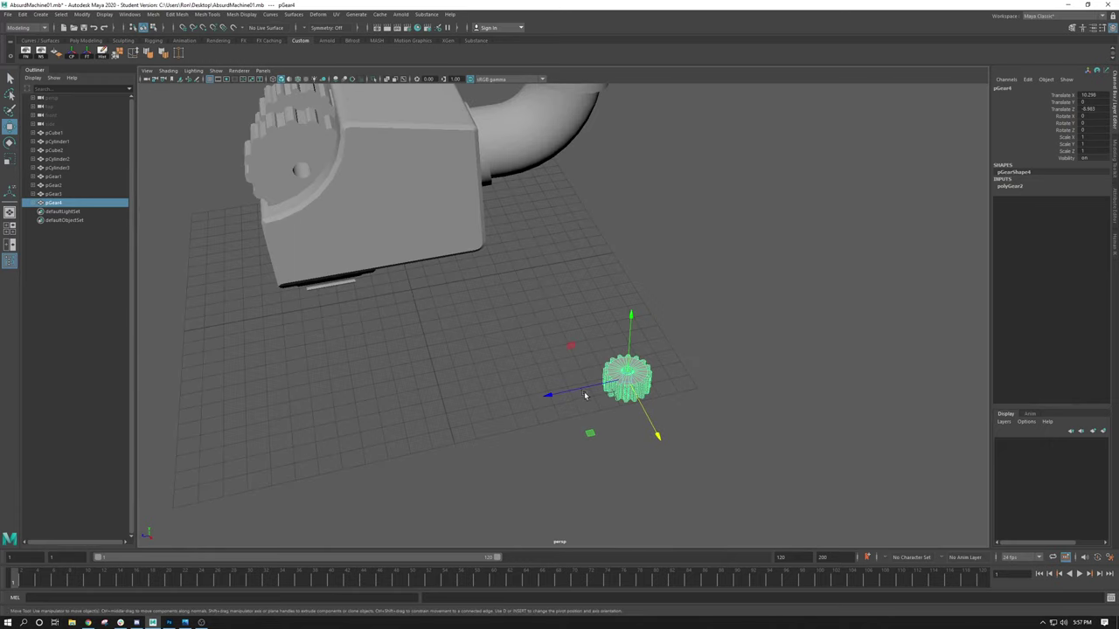
key(f)
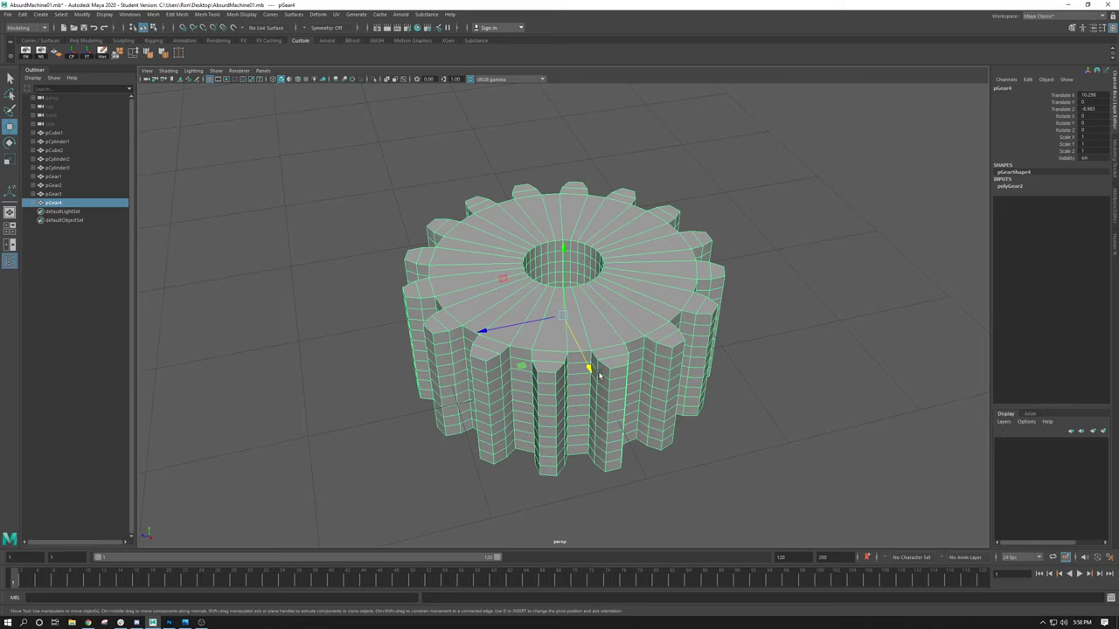
key([)
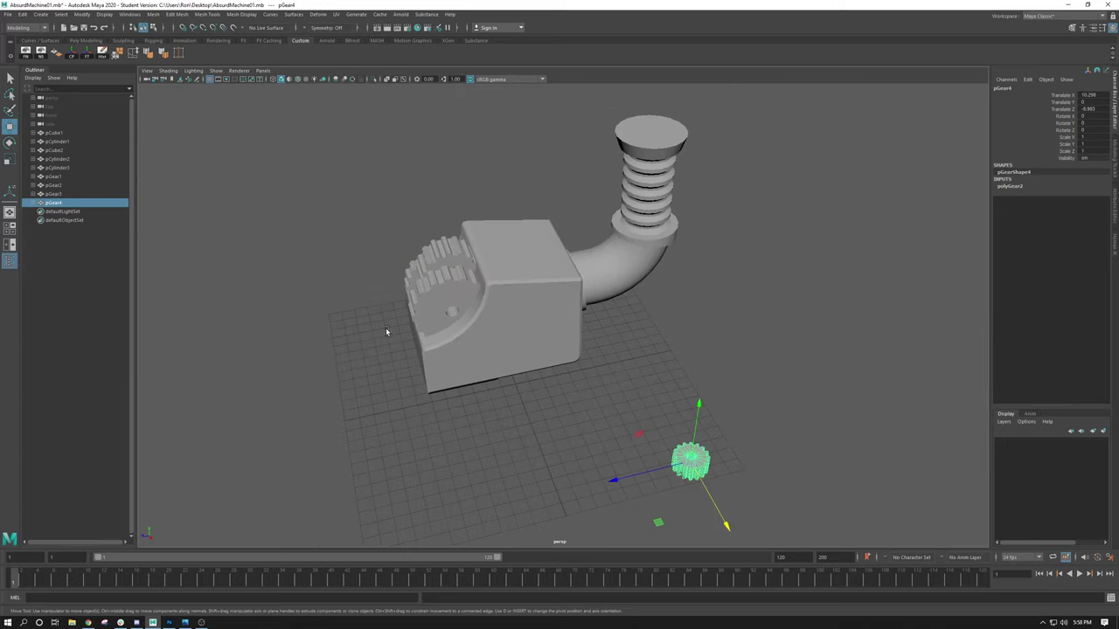
alt+middle_drag(578, 353, 568, 326)
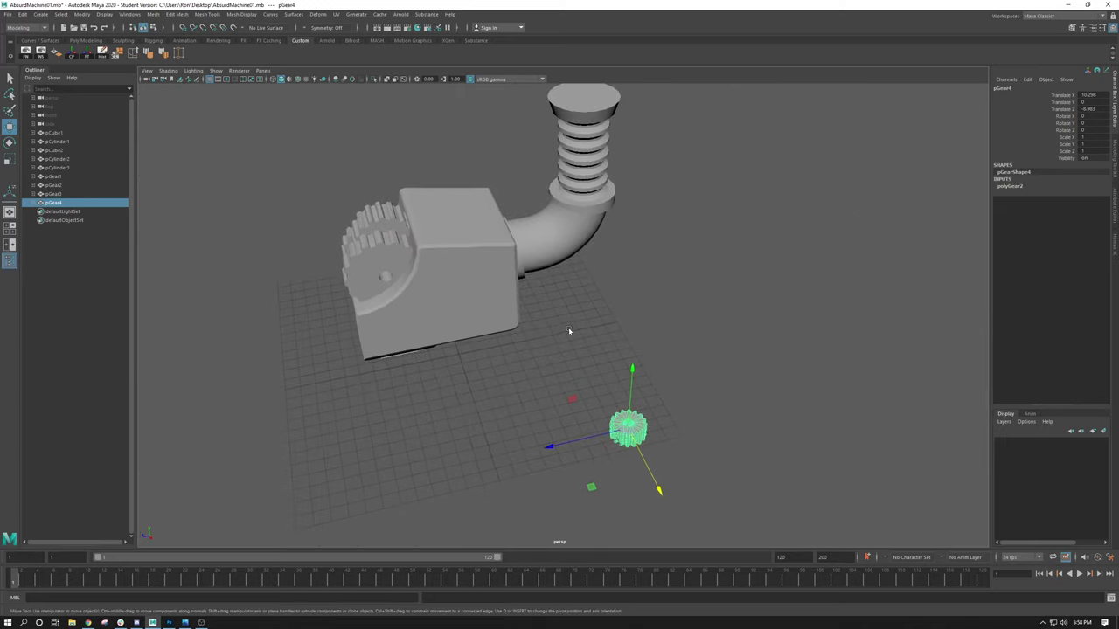
scroll(568, 327, up, 3)
alt+drag(546, 355, 495, 215)
scroll(591, 342, up, 4)
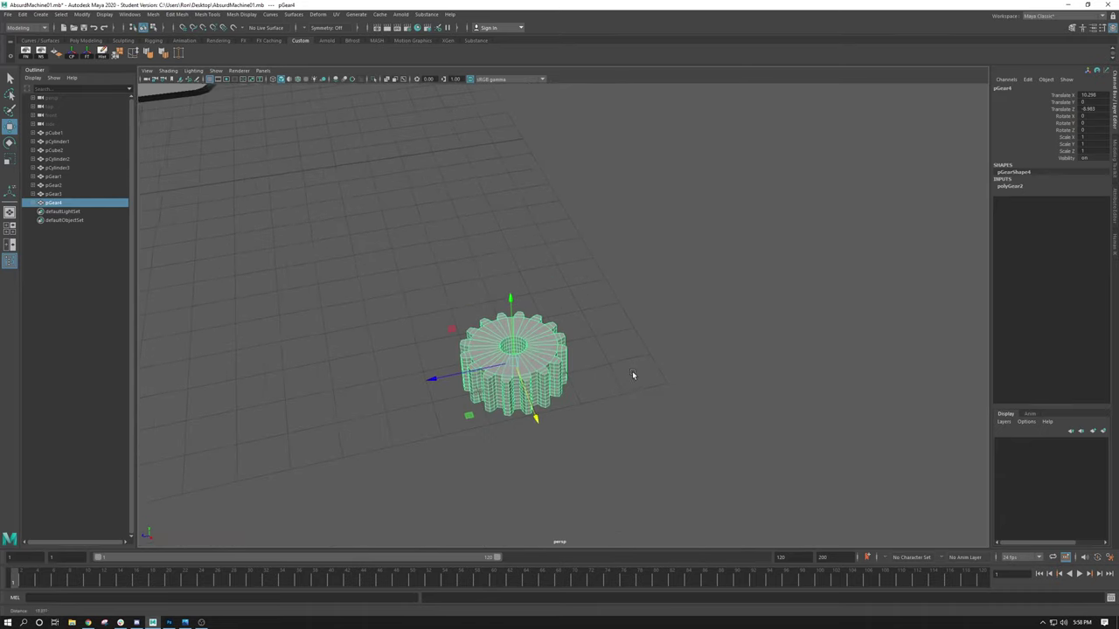
alt+drag(632, 375, 589, 349)
scroll(494, 323, up, 2)
alt+drag(494, 323, 594, 350)
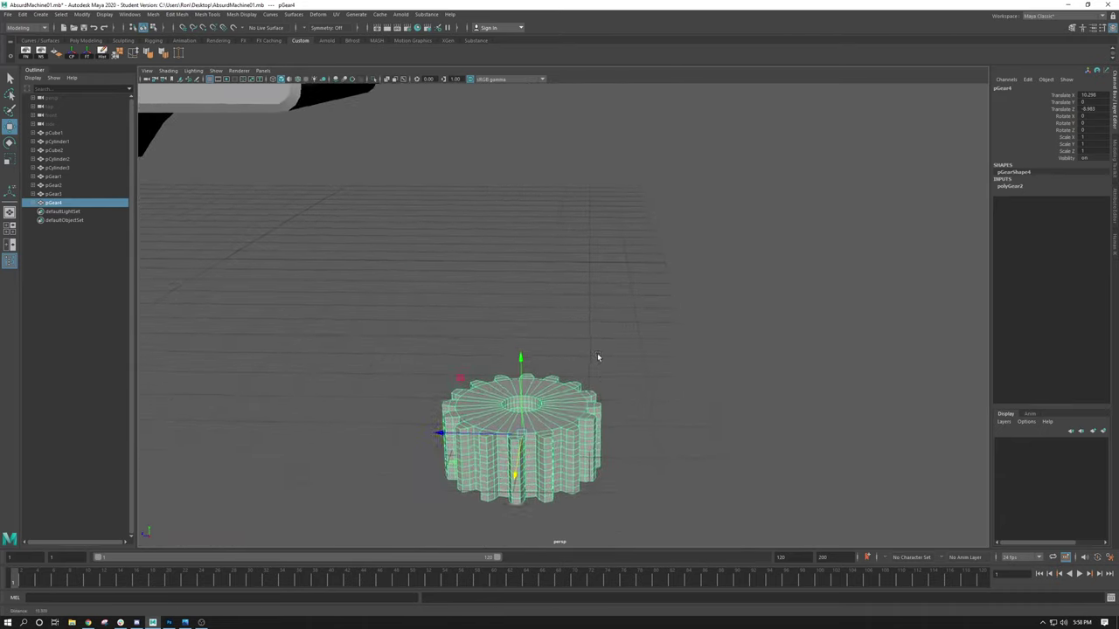
alt+right_drag(594, 349, 378, 263)
alt+drag(378, 263, 353, 226)
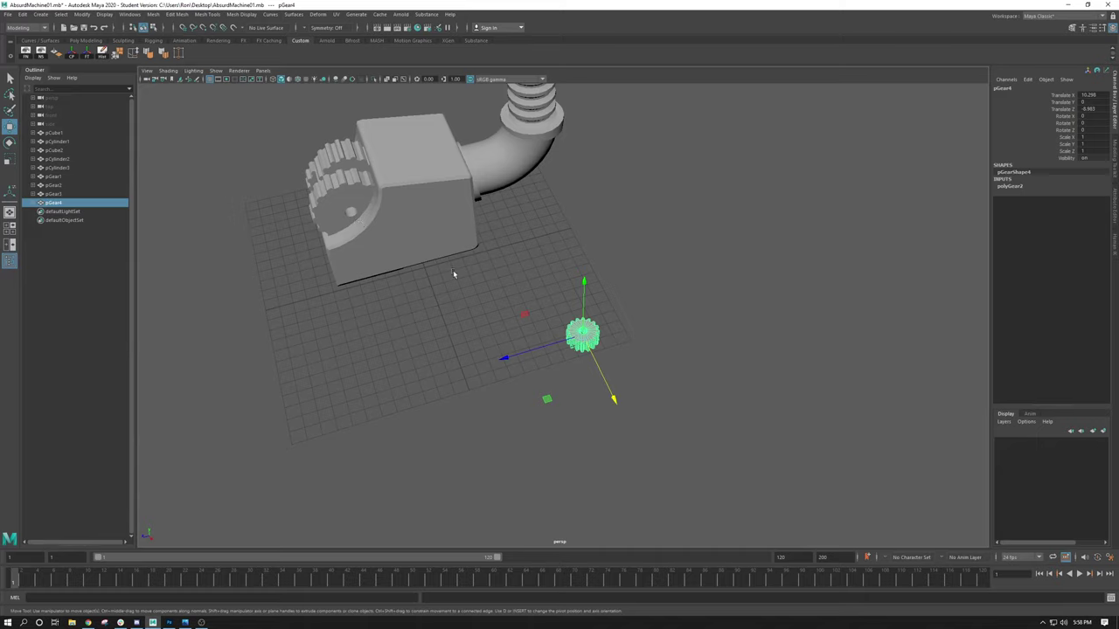
Raise the new gear above the grid to about Y 4.7
alt+right_drag(453, 271, 722, 416)
alt+drag(722, 416, 644, 291)
alt+right_drag(644, 291, 568, 262)
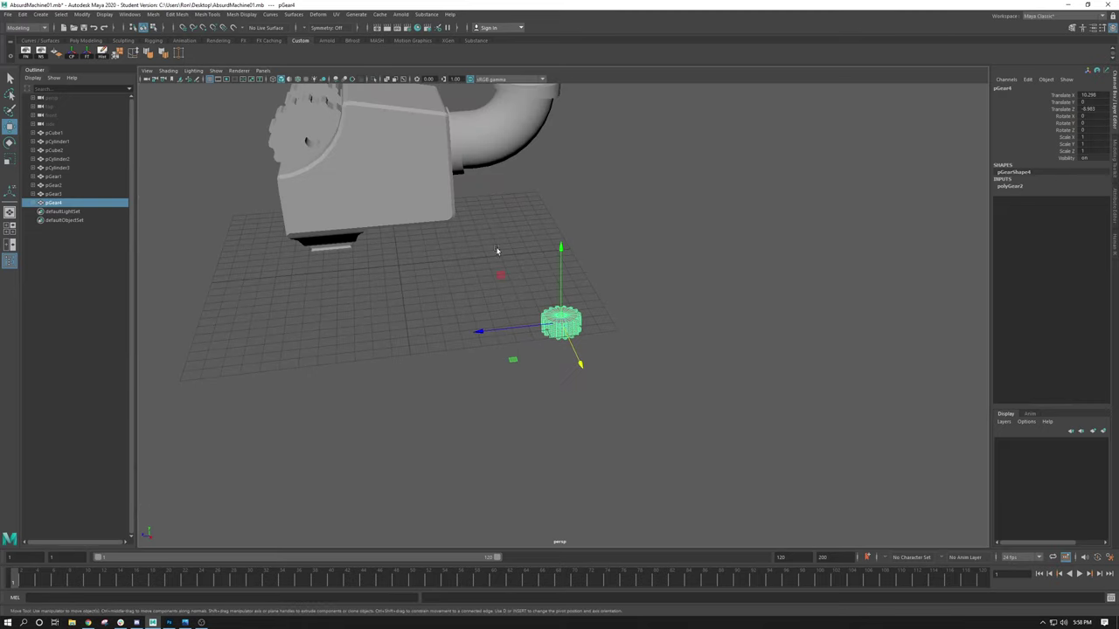
drag(565, 250, 565, 178)
key(alt)
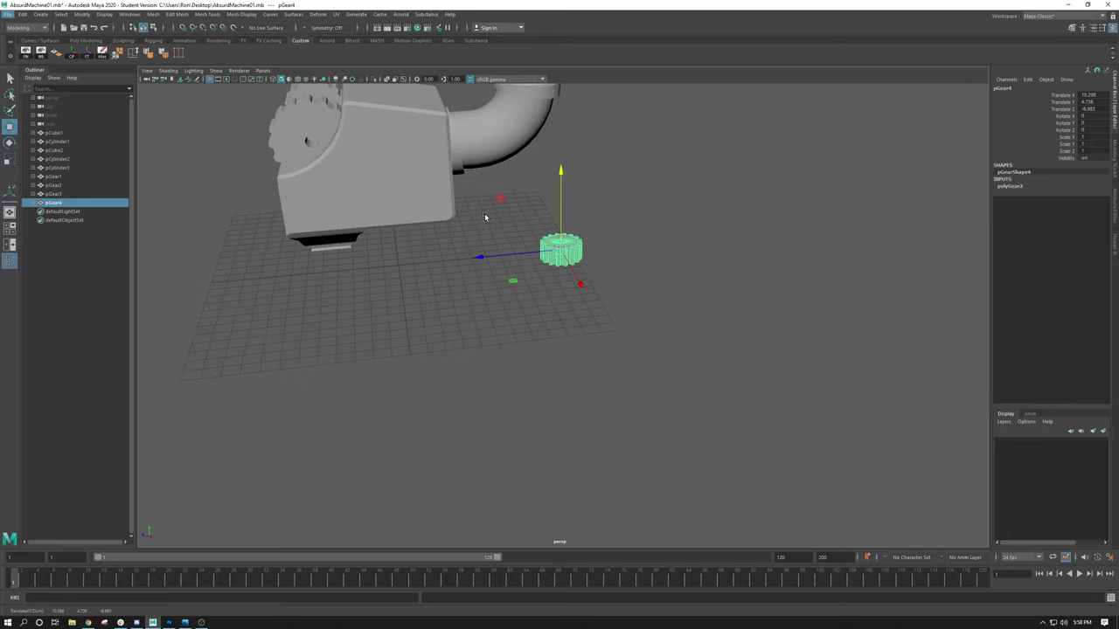
Open the gear's construction settings and set its height divisions to 1
alt+drag(504, 215, 682, 236)
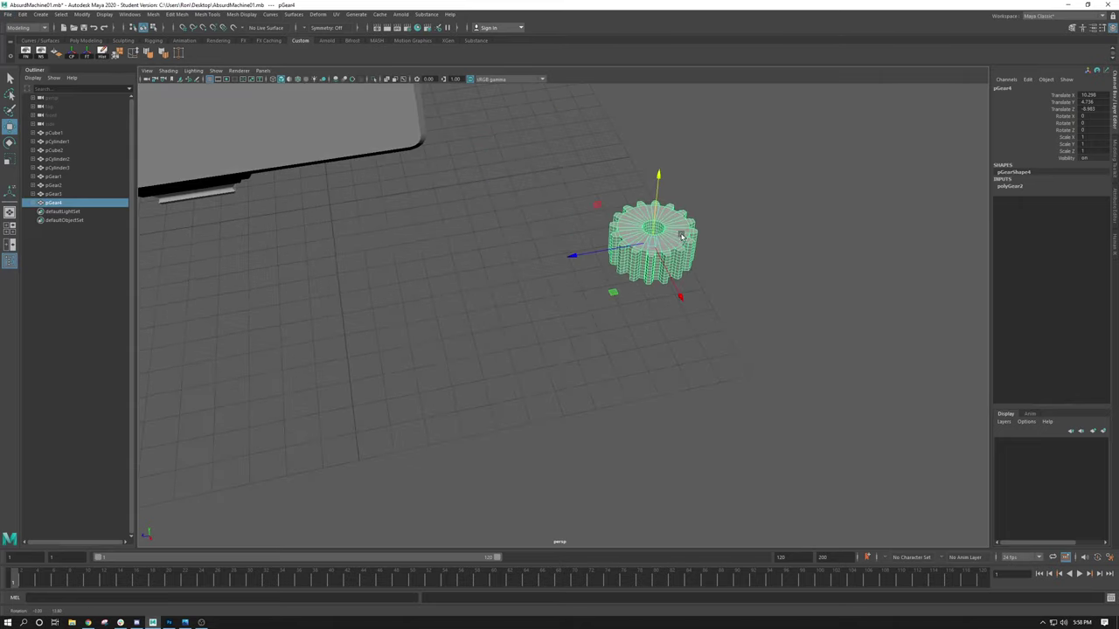
alt+right_drag(682, 236, 483, 182)
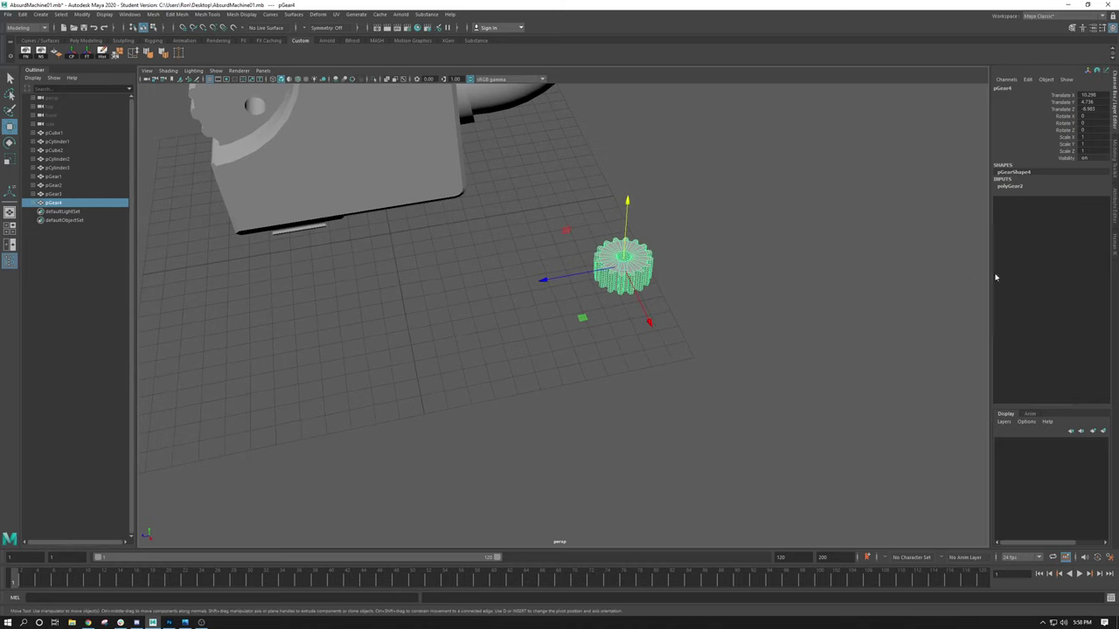
alt+middle_drag(722, 288, 721, 354)
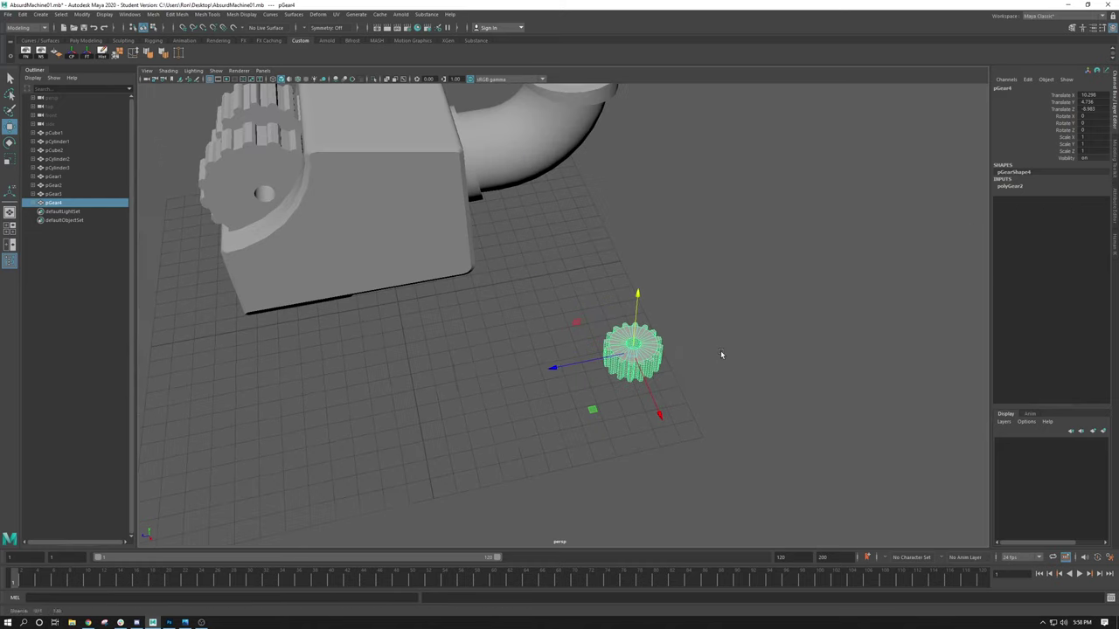
alt+right_drag(721, 354, 663, 296)
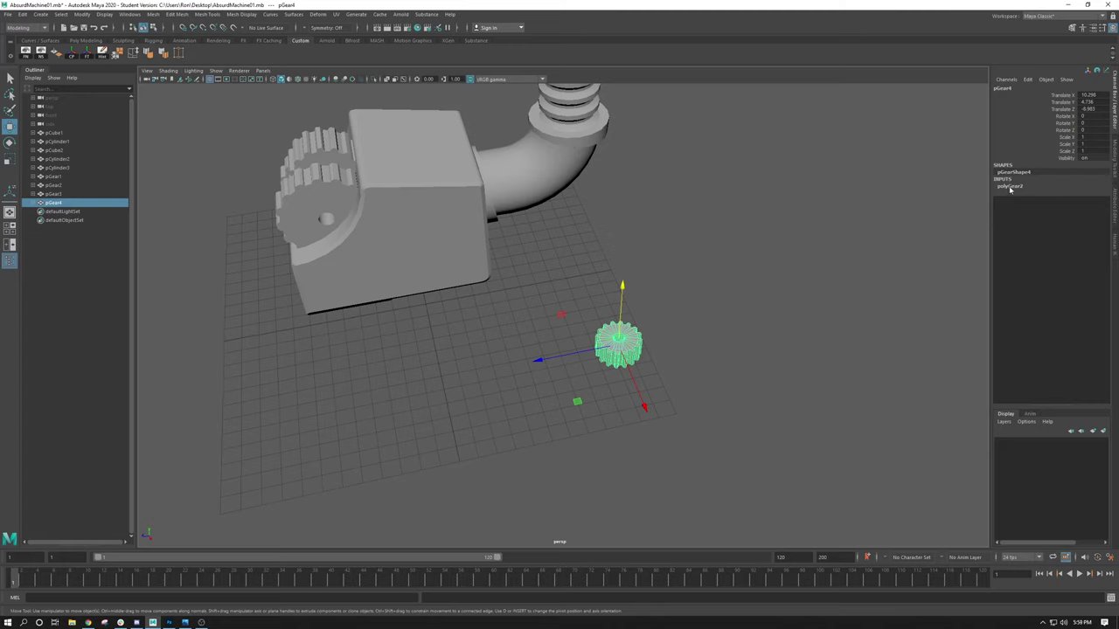
click(1009, 187)
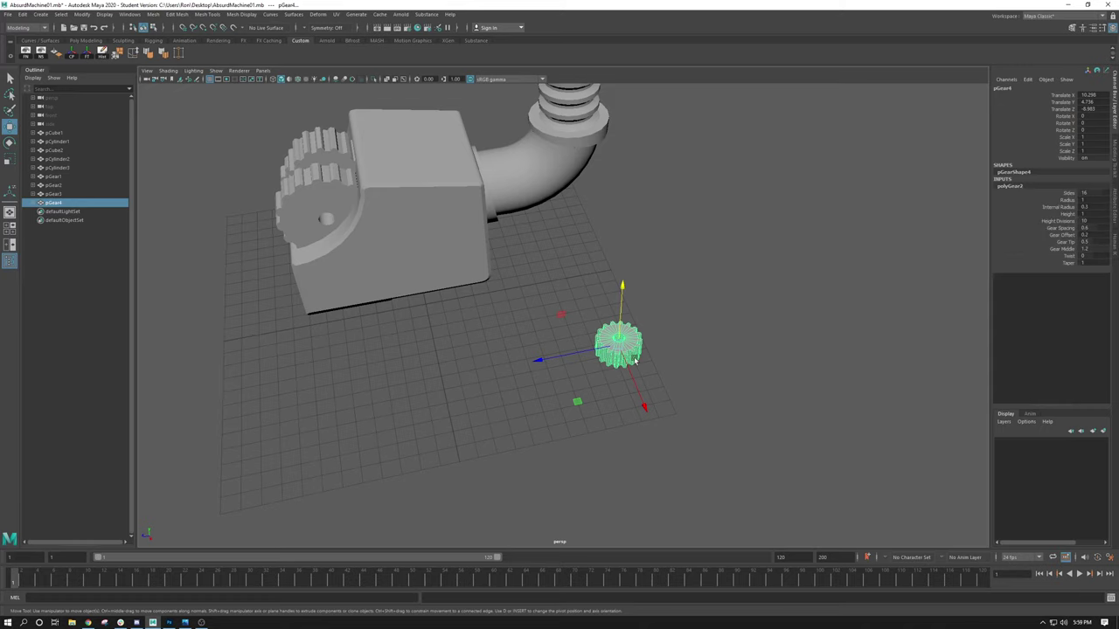
alt+drag(636, 359, 811, 380)
key(f)
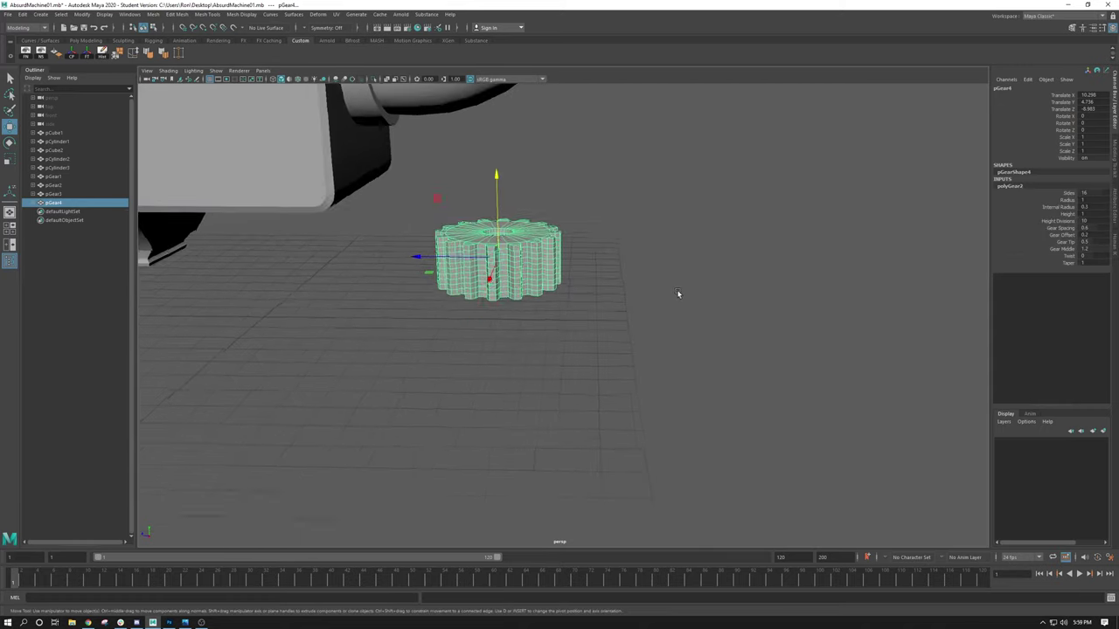
alt+drag(677, 294, 701, 313)
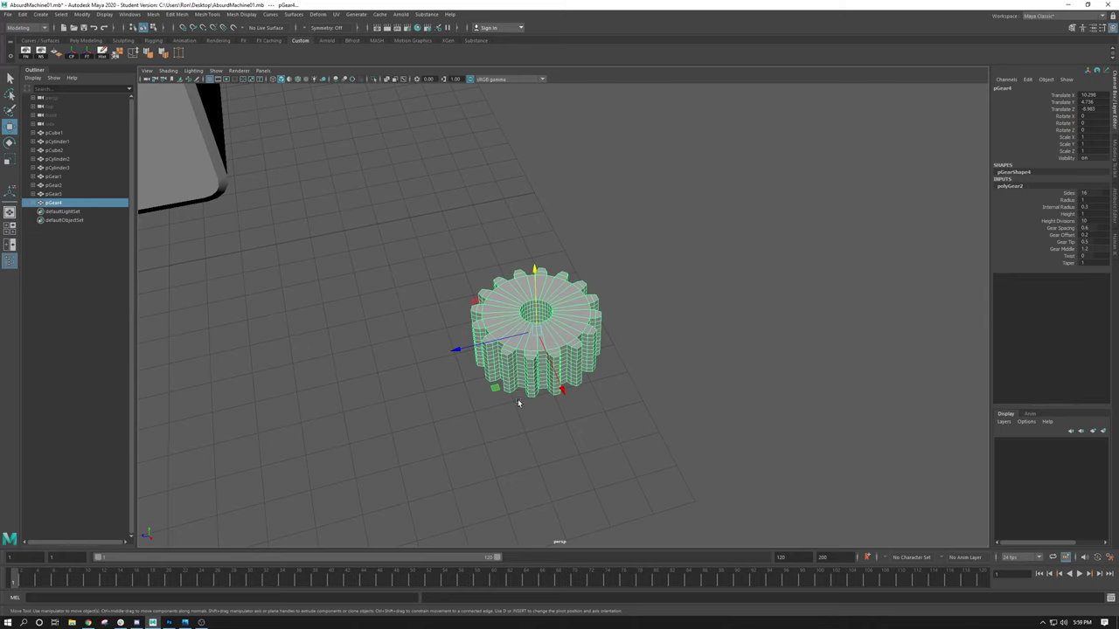
double_click(1093, 220)
text(1)
key(Return)
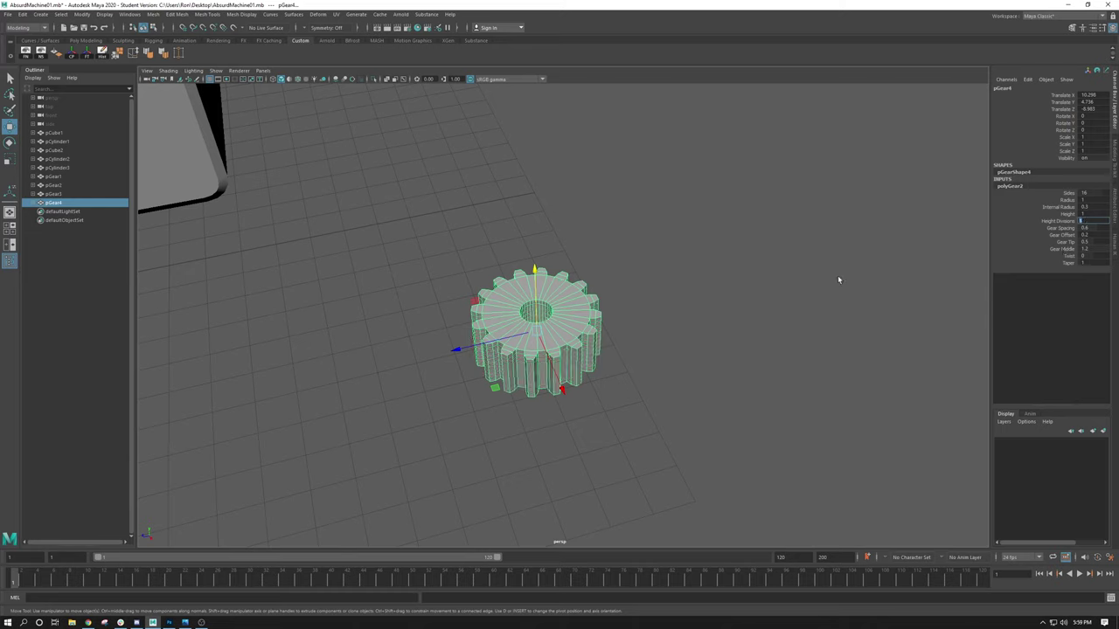
Reduce the gear's height to about 0.18 to make it a thin disc
alt+drag(665, 350, 691, 367)
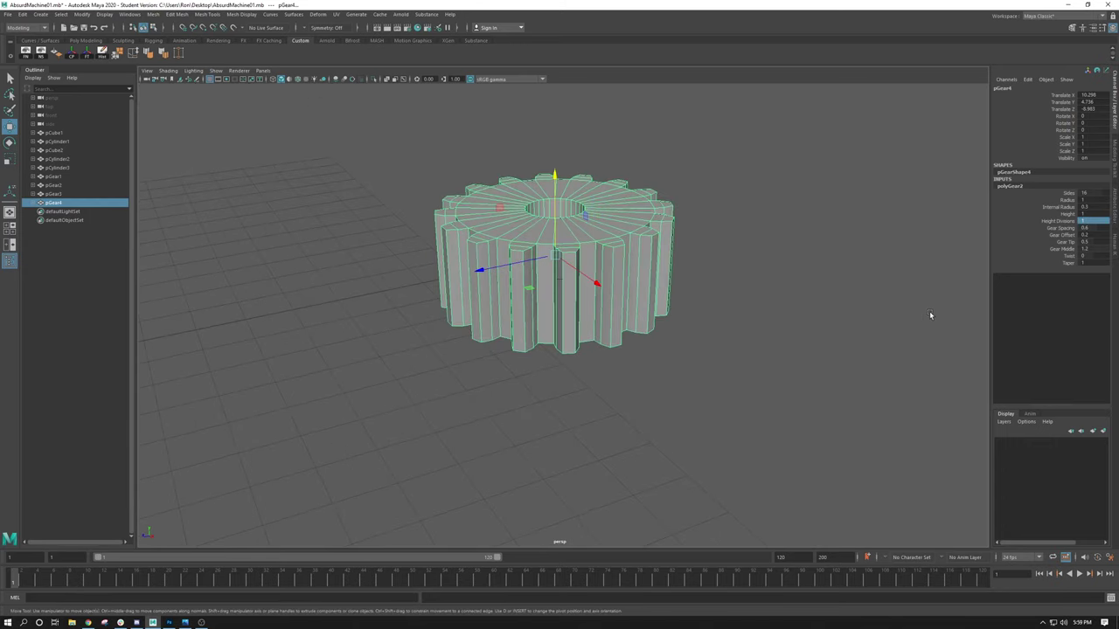
click(1066, 214)
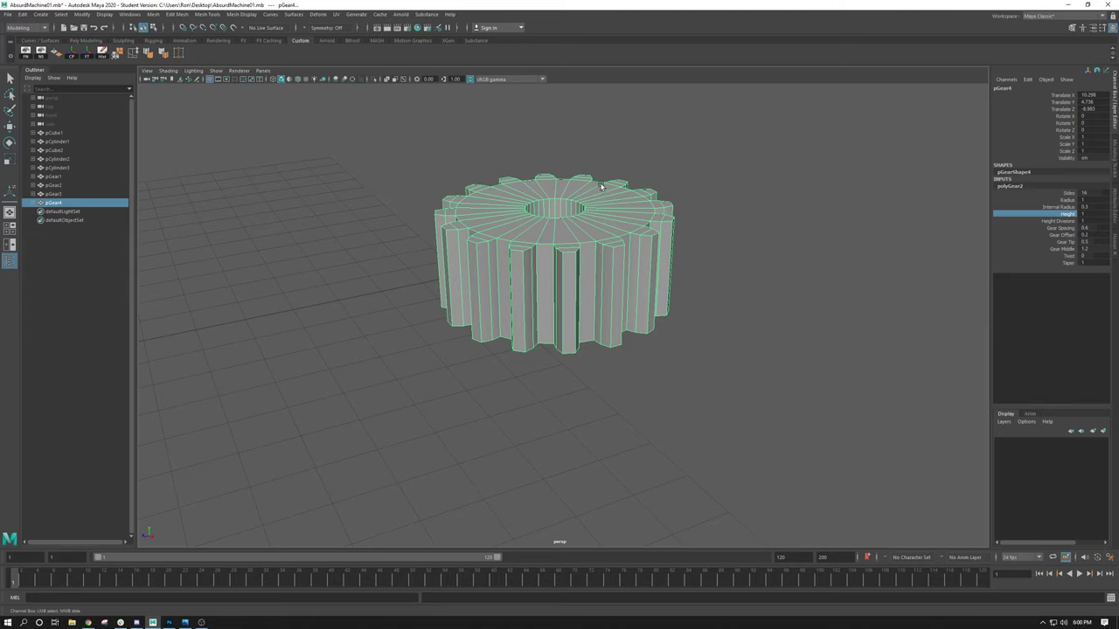
middle_drag(625, 151, 647, 171)
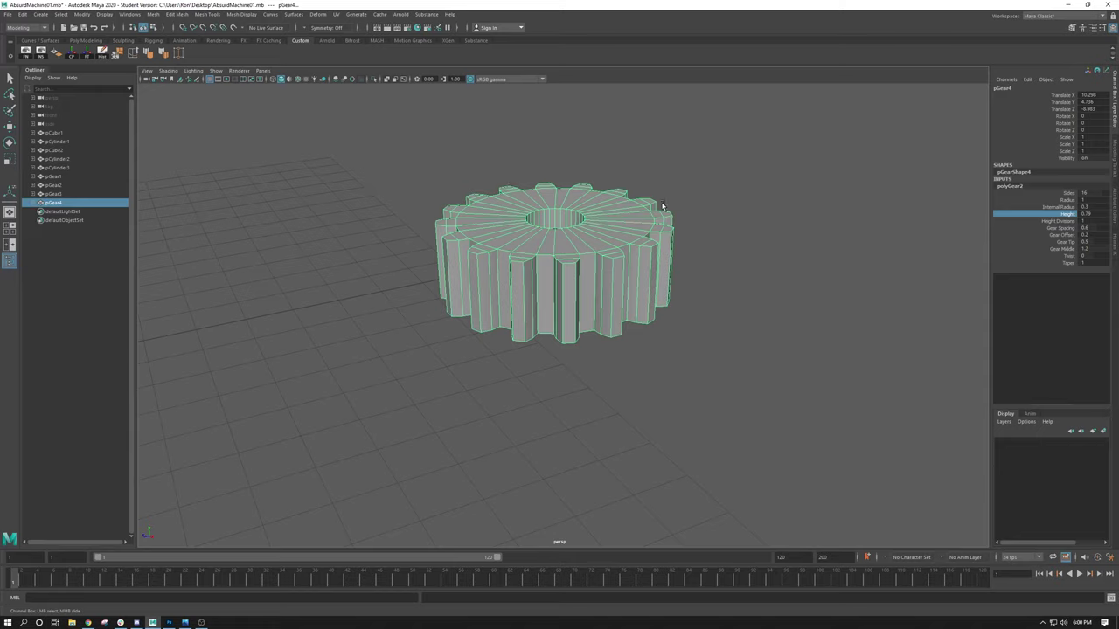
middle_drag(664, 205, 638, 202)
alt+right_drag(639, 201, 722, 387)
Scale the gear uniformly to about 5.4 and move it away from the machine to about X 14.2
key(e)
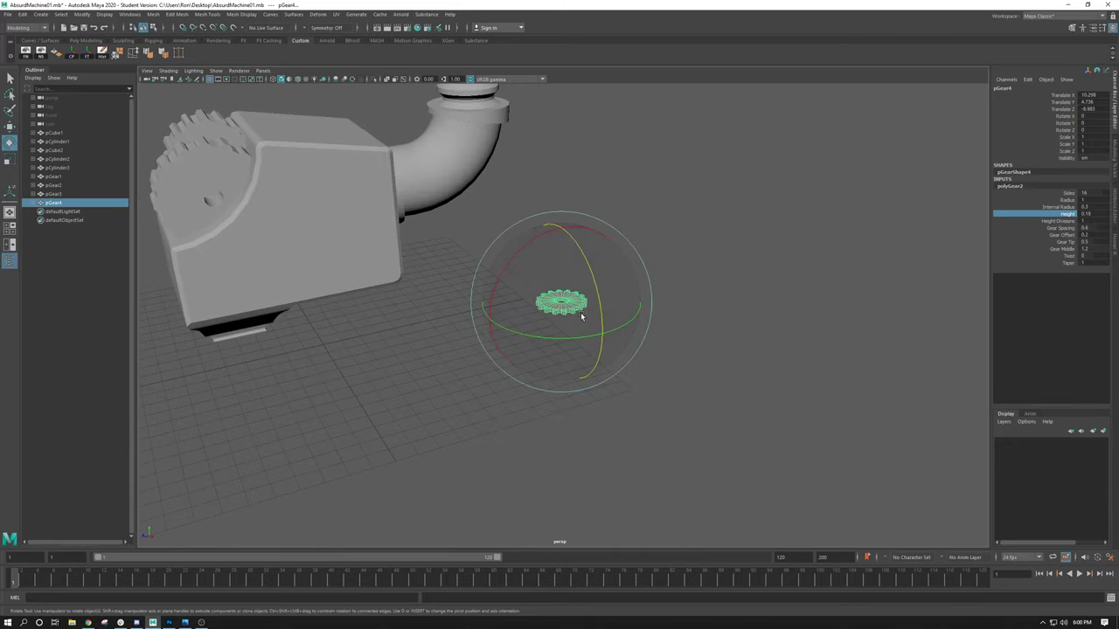
key(r)
drag(563, 304, 833, 351)
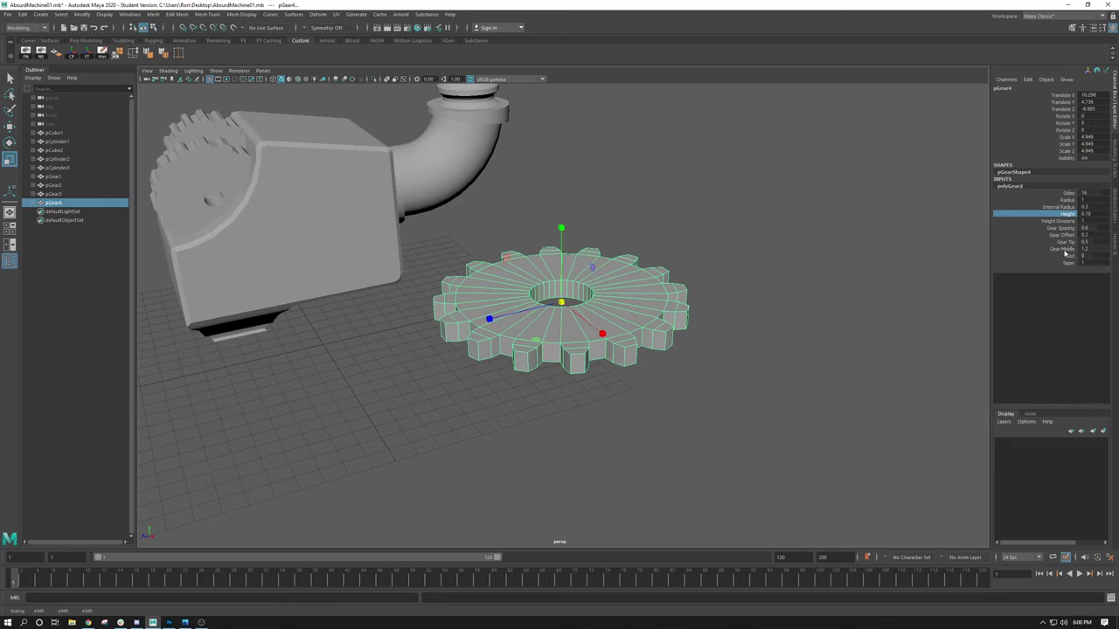
key(w)
middle_drag(600, 330, 644, 369)
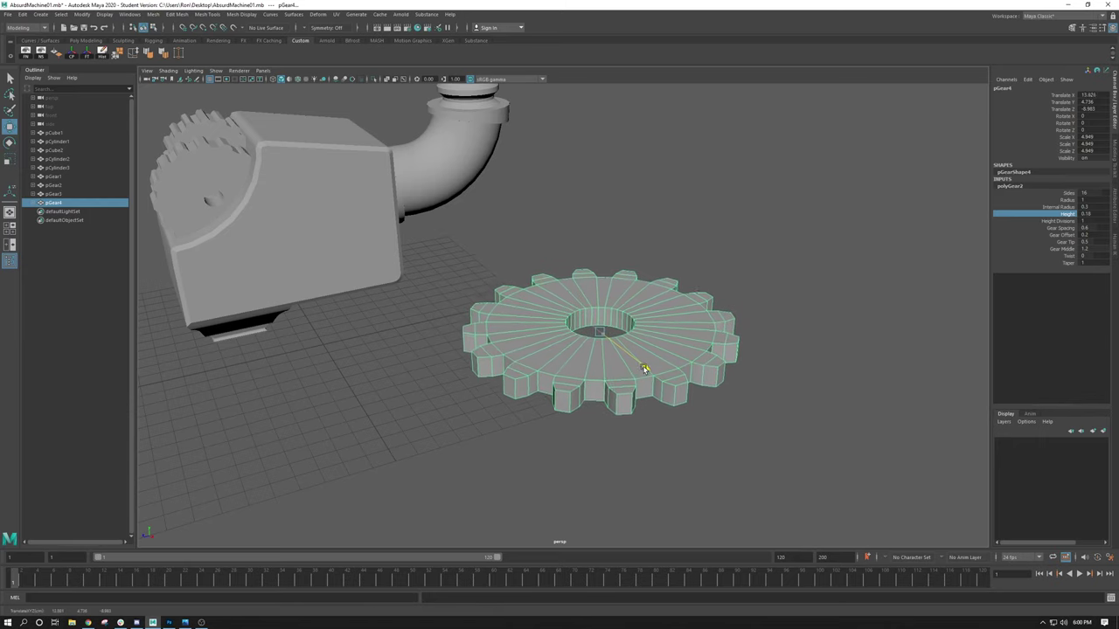
alt+drag(644, 369, 595, 317)
key(r)
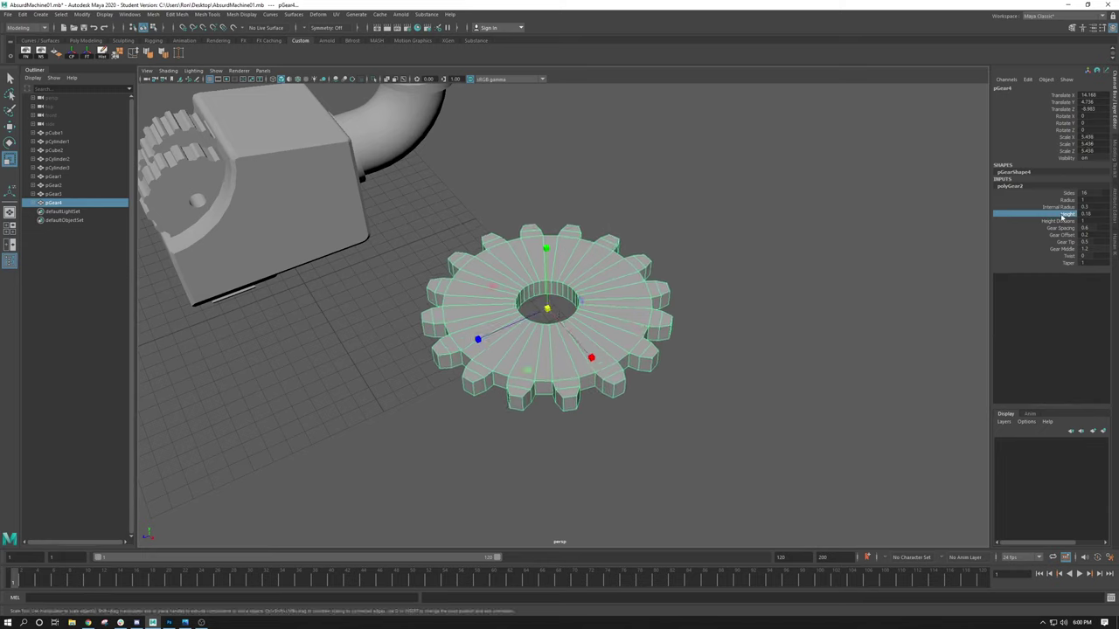
key(q)
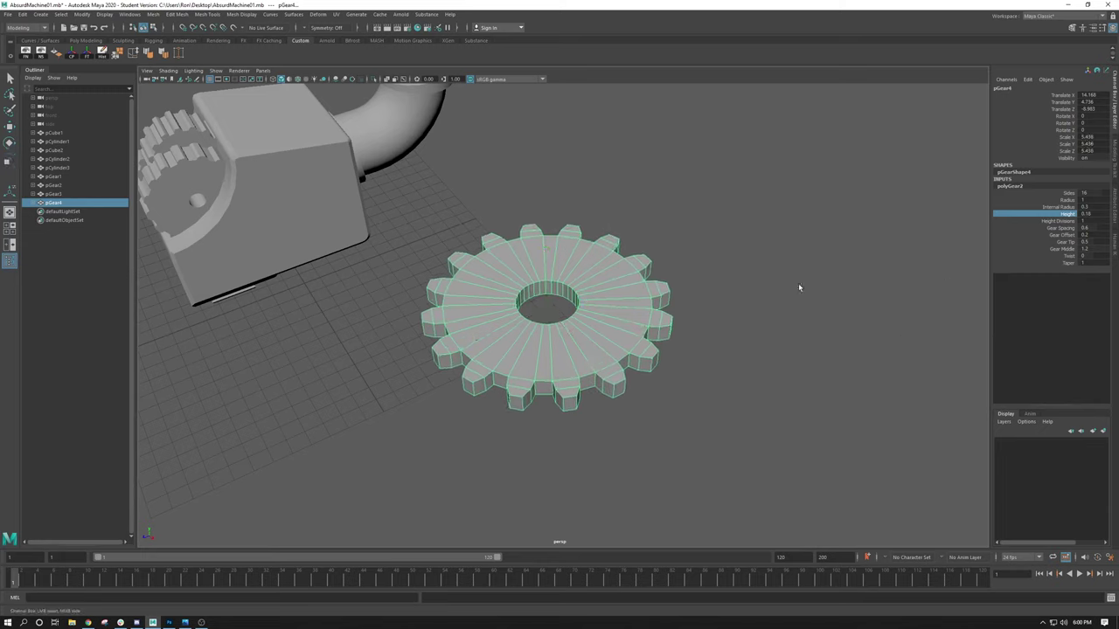
Try an internal radius of 0.54 and a radius of 0.81 to turn the gear into a narrow ring
click(1059, 208)
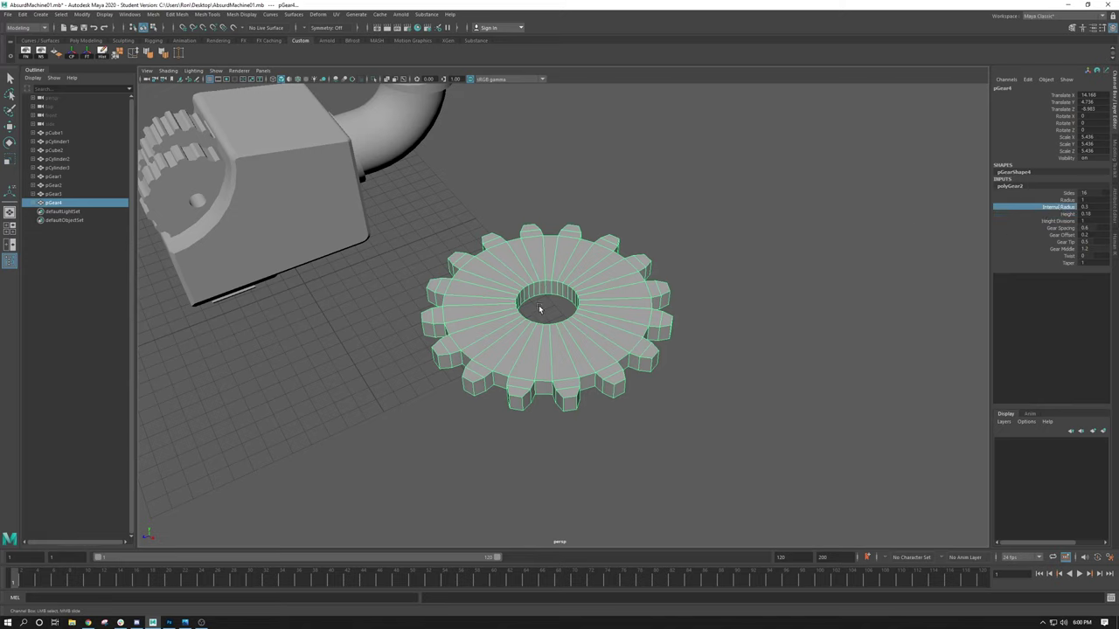
mouse_move(581, 312)
middle_down()
mouse_move(573, 305)
mouse_move(593, 305)
mouse_move(582, 321)
middle_up()
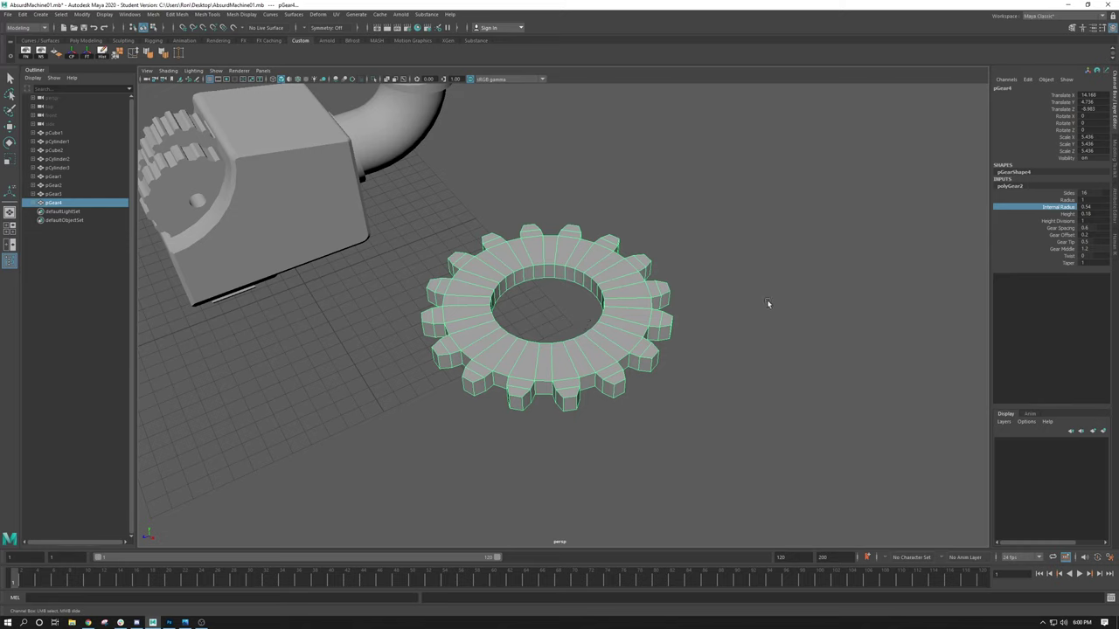
click(1063, 200)
mouse_move(648, 270)
middle_down()
mouse_move(629, 251)
mouse_move(657, 260)
mouse_move(603, 243)
mouse_move(619, 242)
mouse_move(634, 261)
middle_up()
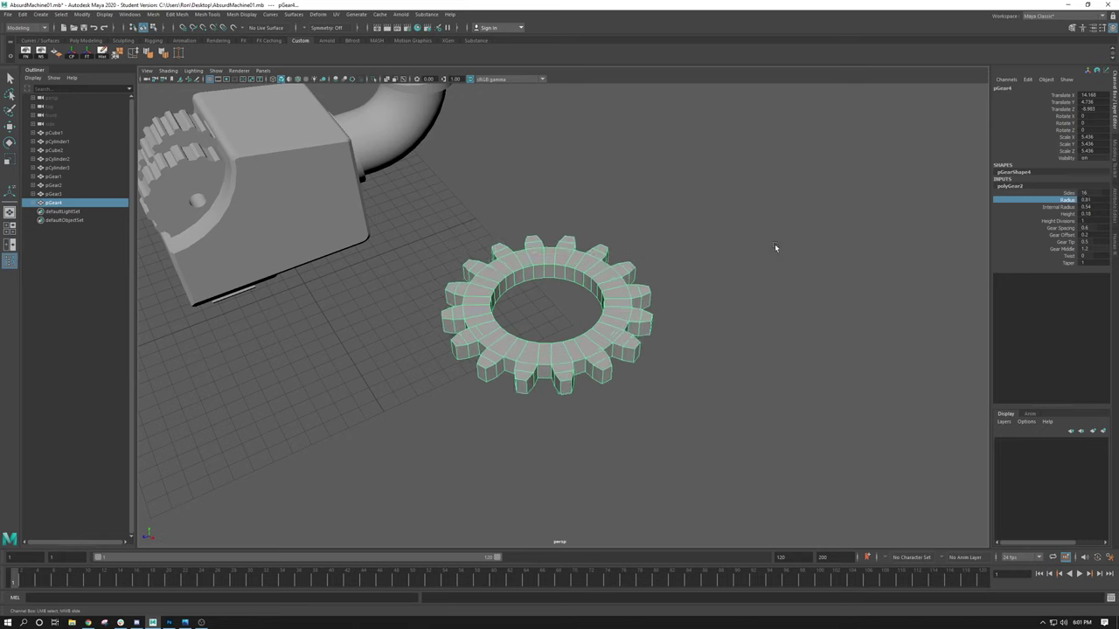
Set the gear's sides to 12 and its gear spacing to 0.7 for fewer, wider teeth
click(1071, 193)
middle_drag(672, 291, 493, 276)
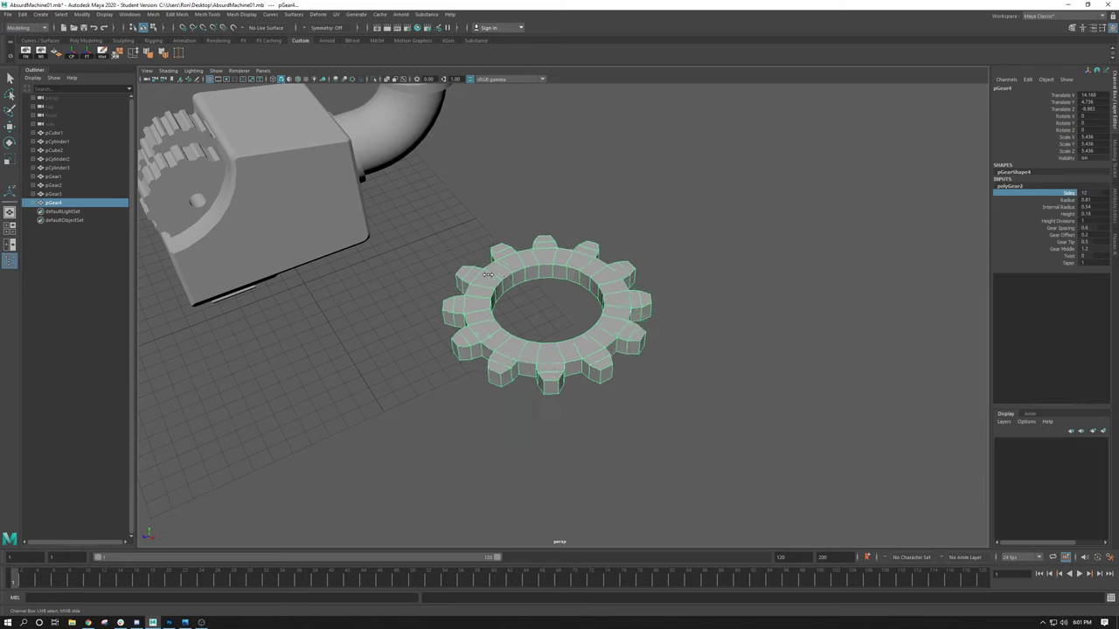
click(1062, 229)
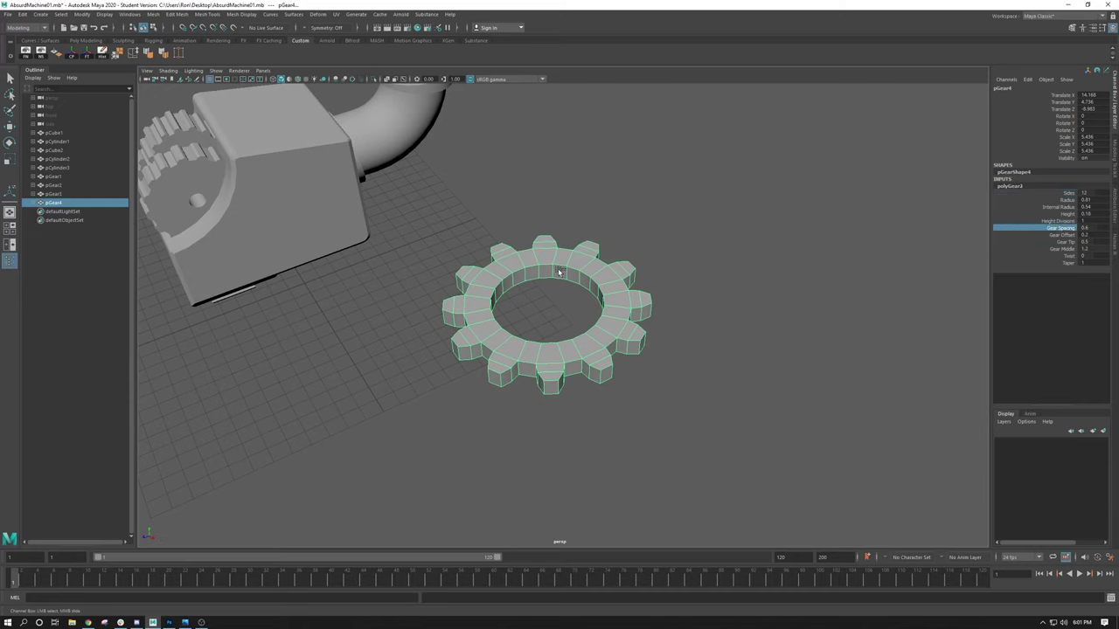
mouse_move(560, 272)
middle_down()
mouse_move(544, 265)
mouse_move(564, 281)
middle_up()
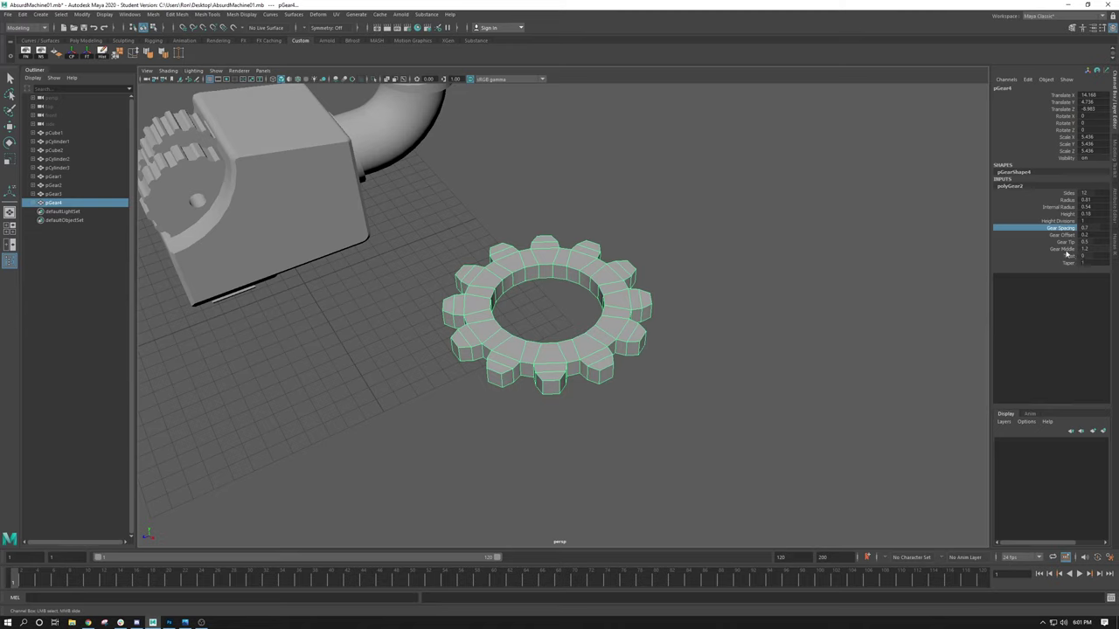
Try a twist of about 13.8 and a taper of 1.4 on the gear's teeth
click(1067, 256)
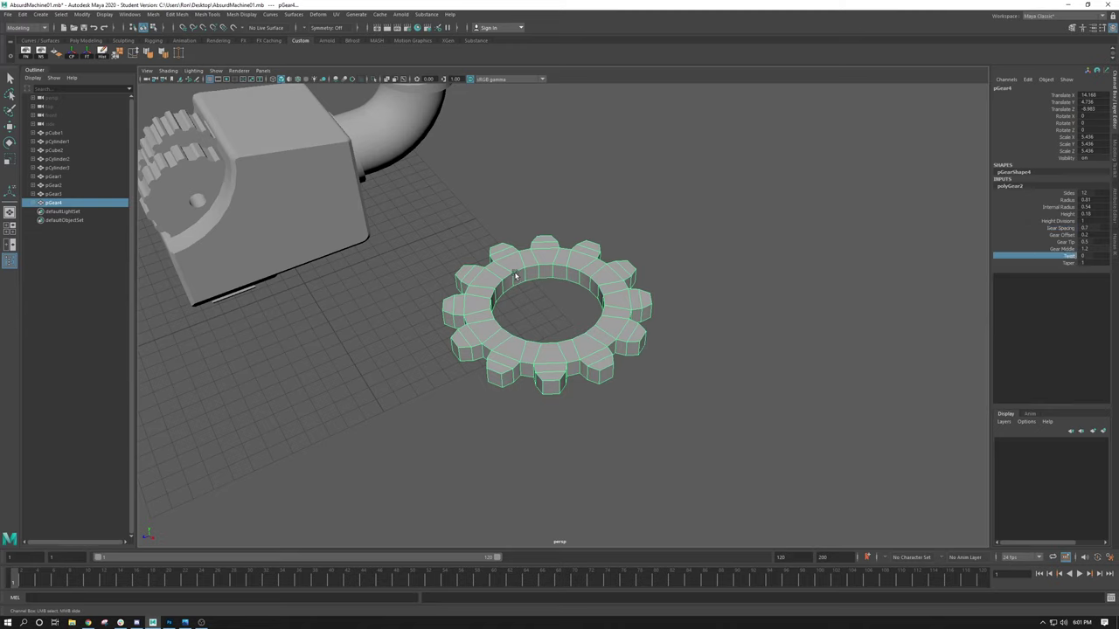
middle_drag(516, 275, 519, 278)
alt+drag(519, 278, 597, 274)
click(1072, 264)
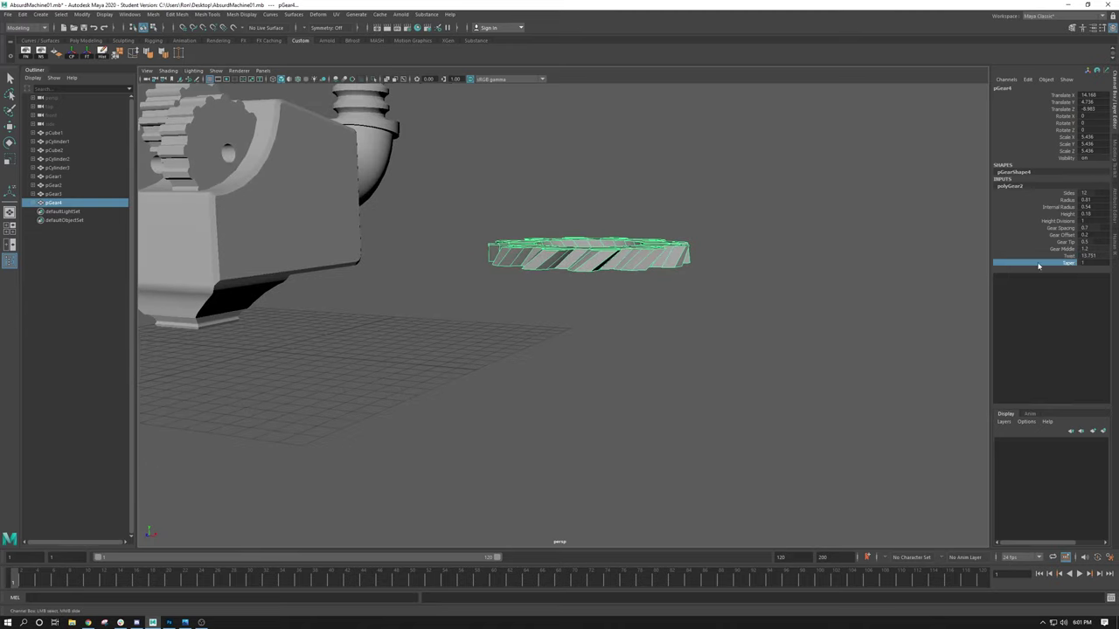
mouse_move(637, 235)
middle_down()
mouse_move(628, 235)
mouse_move(648, 242)
middle_up()
alt+drag(639, 244, 587, 294)
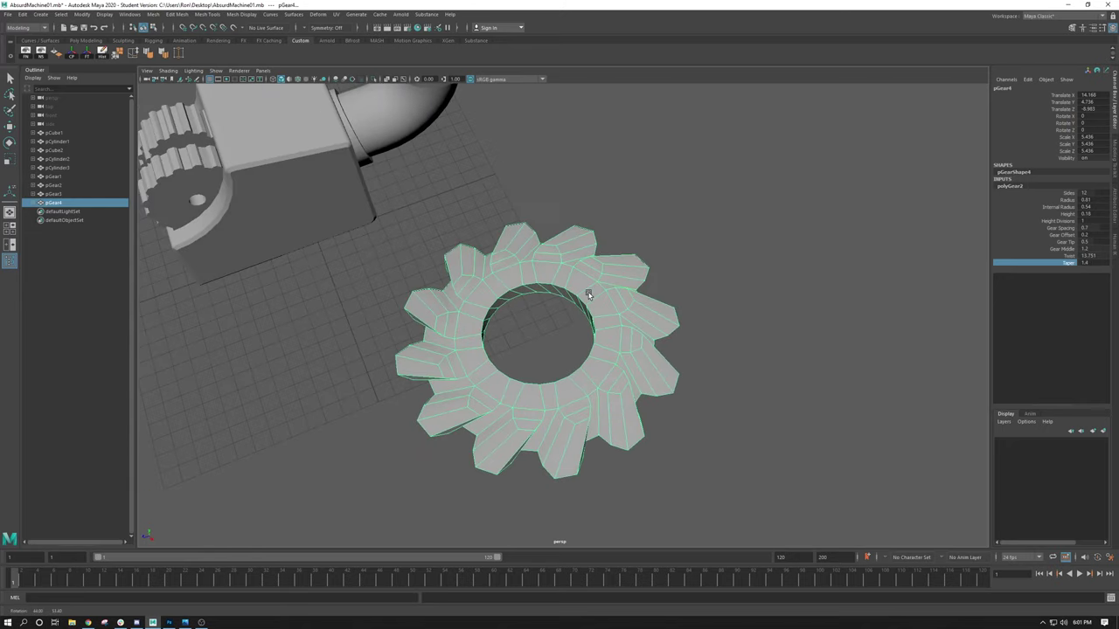
Narrow the gear's internal radius to 0.25 and set its radius to 0.62
click(1072, 206)
middle_drag(709, 279, 690, 269)
click(1067, 200)
middle_drag(772, 228, 814, 211)
alt+drag(814, 212, 703, 211)
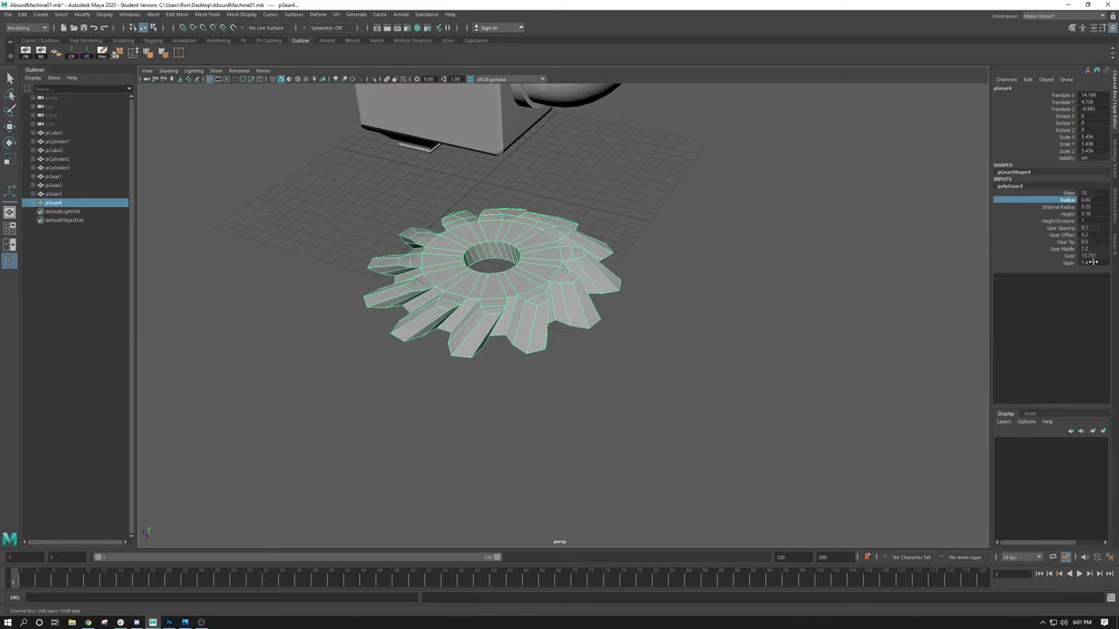
Set the gear's twist to 5 and its taper to 1.2
double_click(1085, 256)
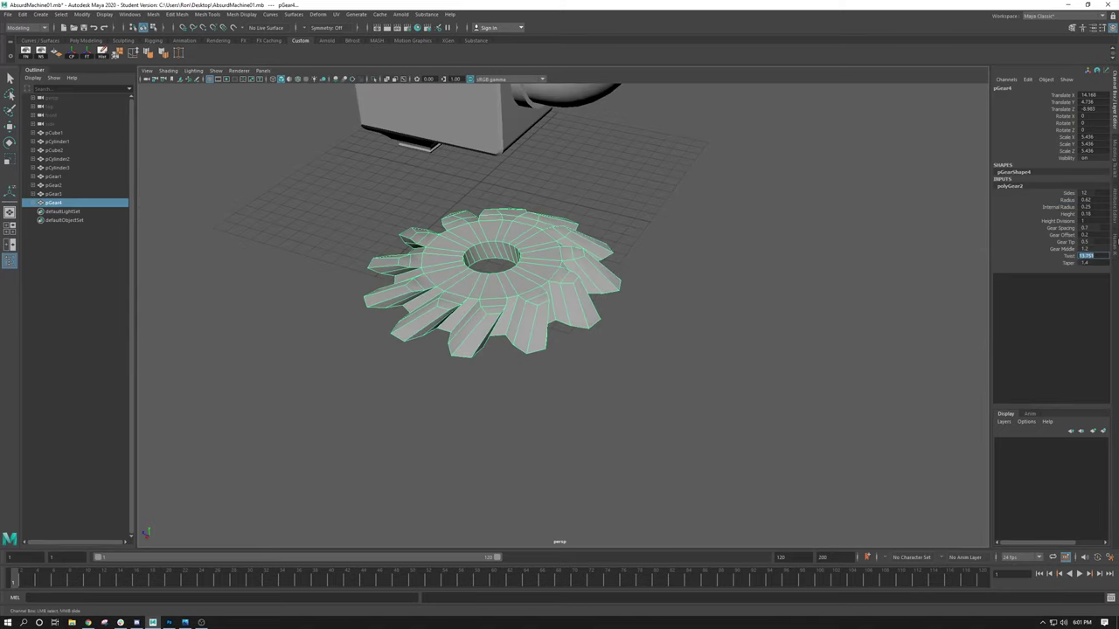
text(5)
key(Return)
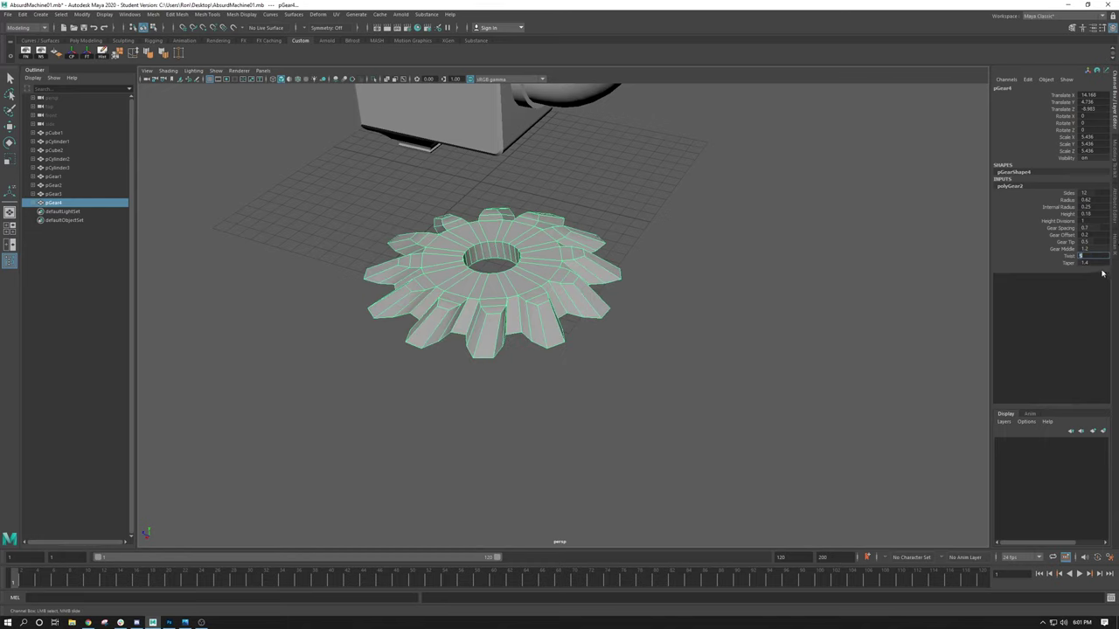
key(Tab)
text(1)
key(Return)
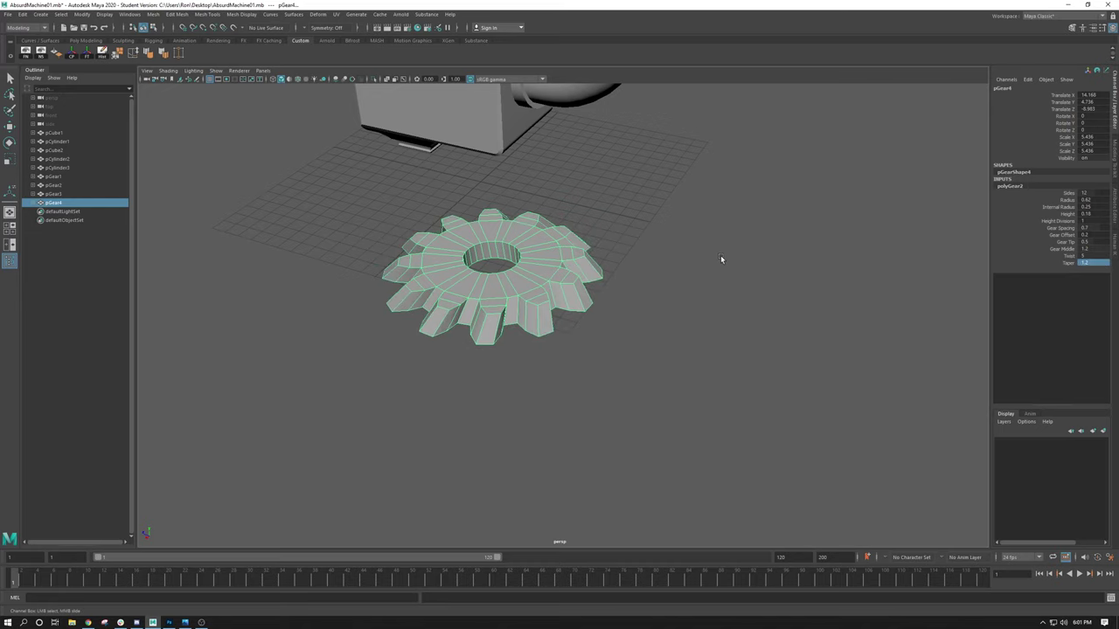
Inspect the tapered gear from several angles beside the machine, keeping it selected and ready to move
click(726, 260)
alt+drag(572, 225, 638, 275)
click(639, 274)
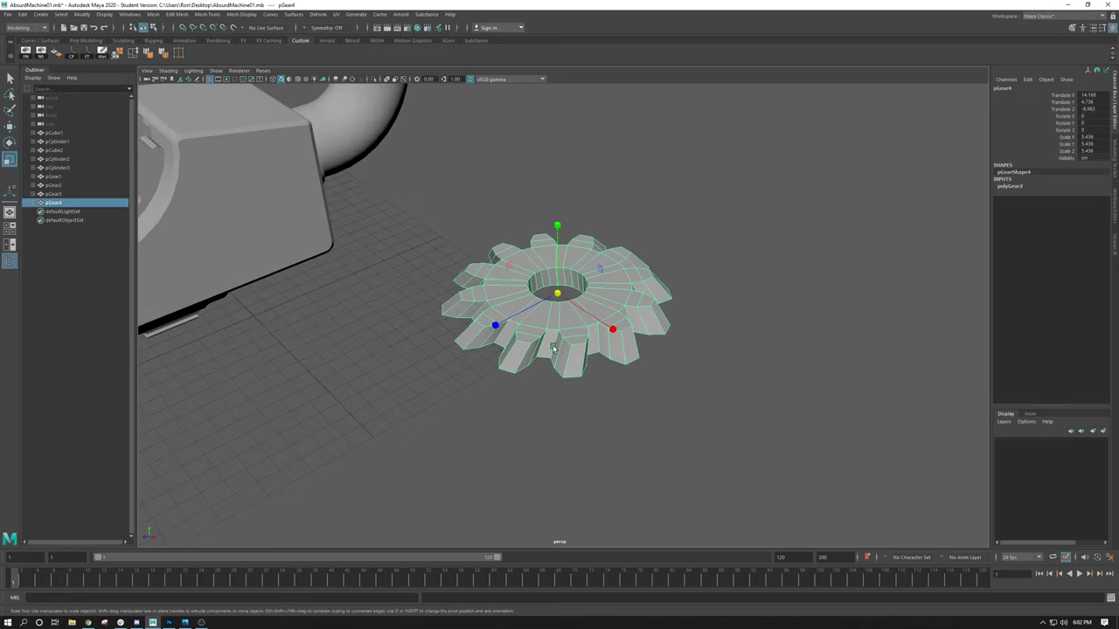
alt+drag(499, 304, 700, 346)
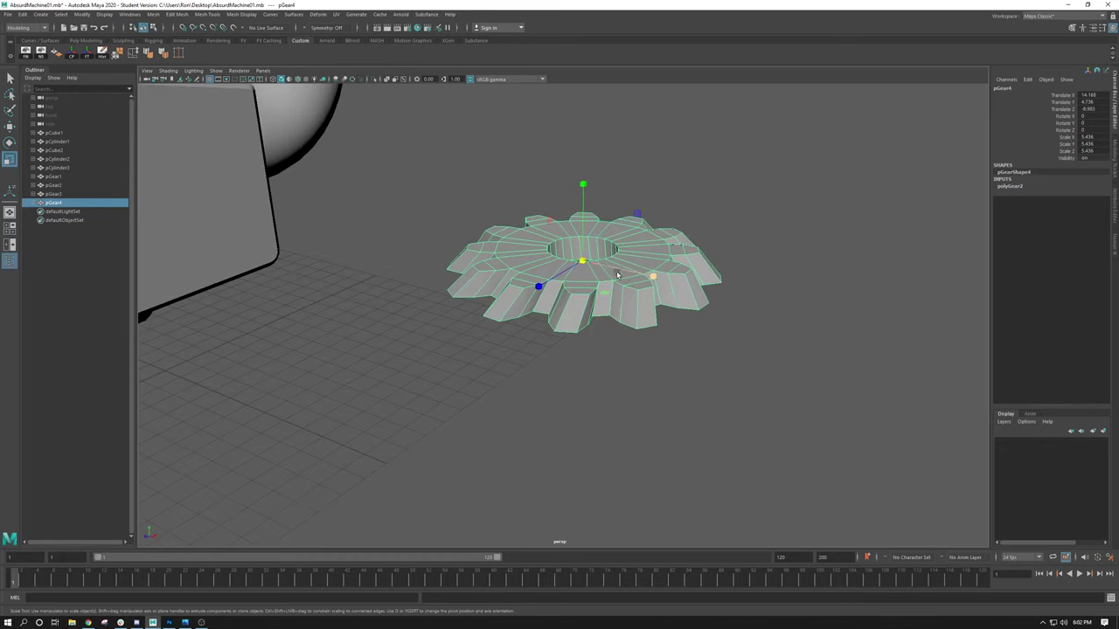
scroll(581, 297, down, 3)
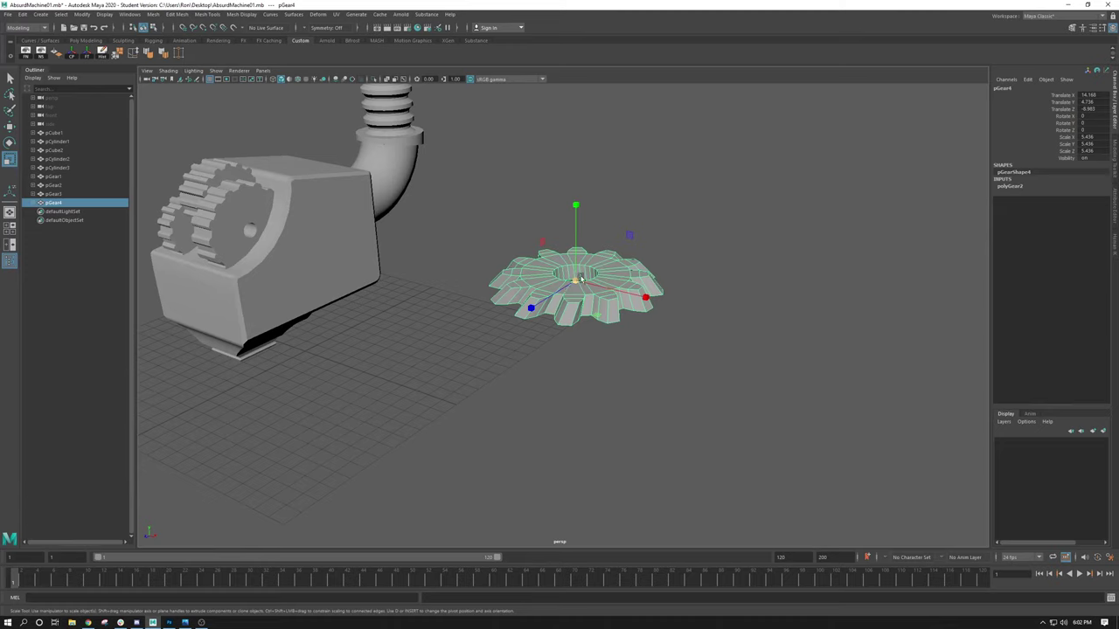
key(w)
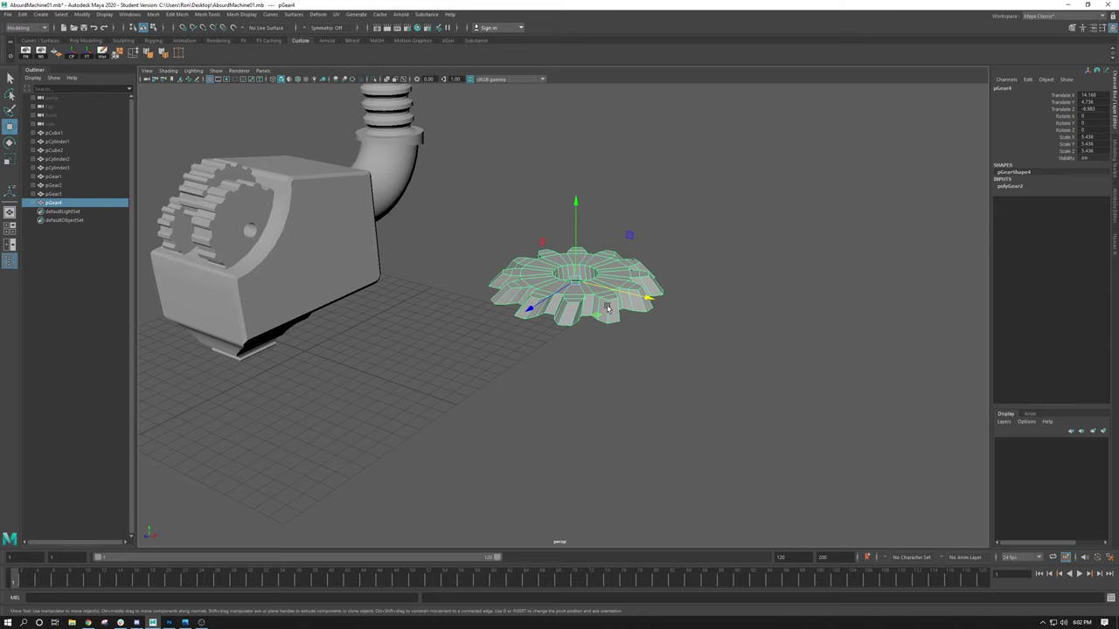
Rotate the tapered gear to about -52 degrees around Z, undoing the trial rotations around its other axes
key(e)
drag(617, 231, 644, 293)
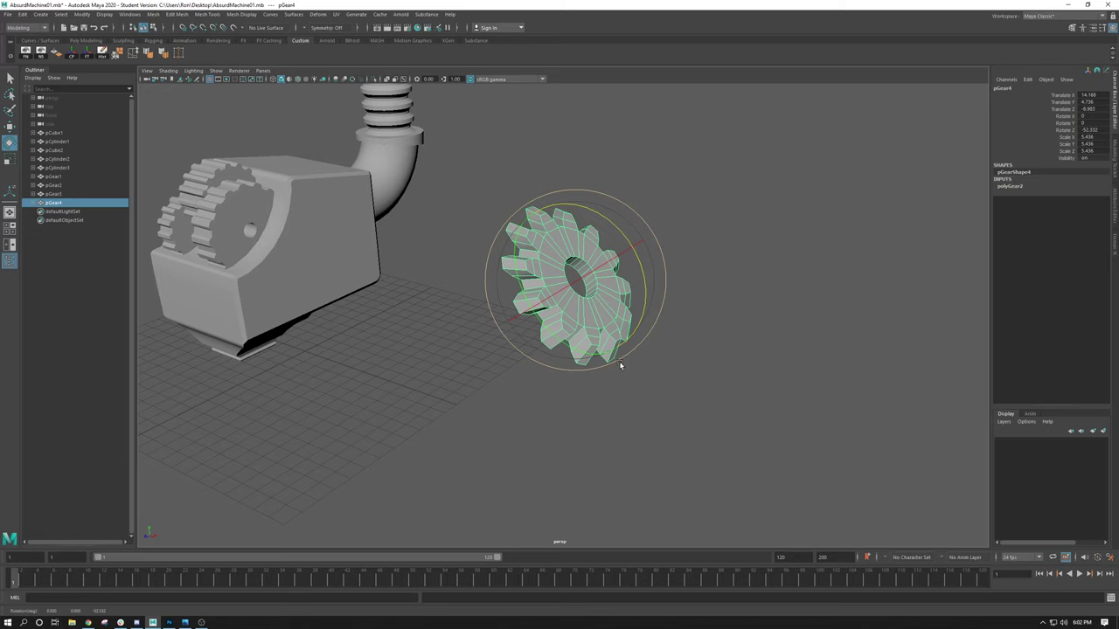
drag(518, 247, 574, 310)
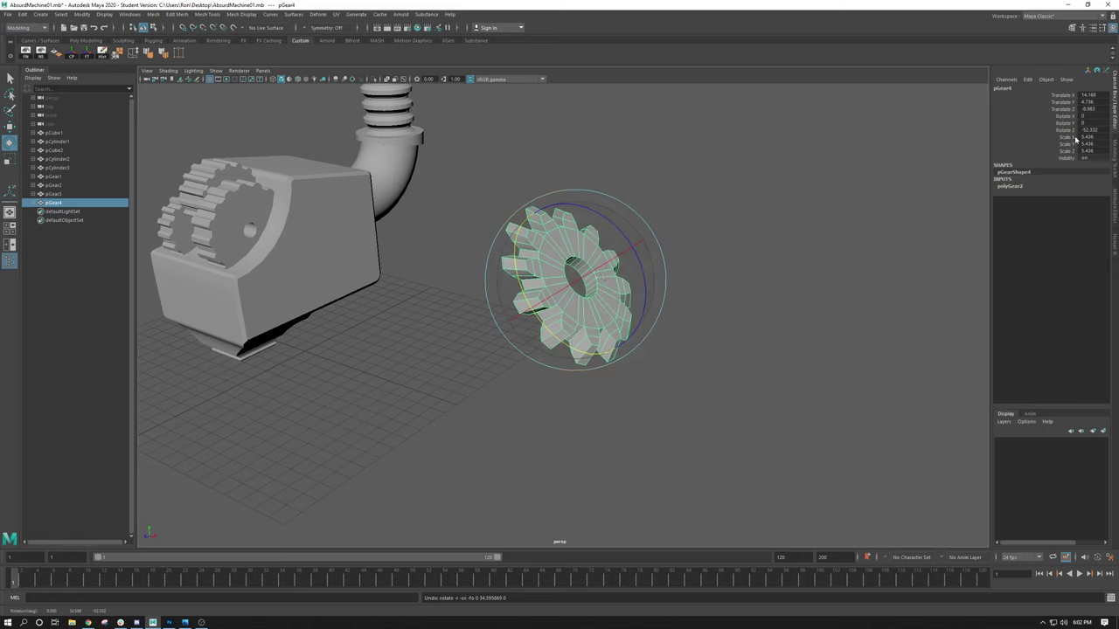
click(1088, 129)
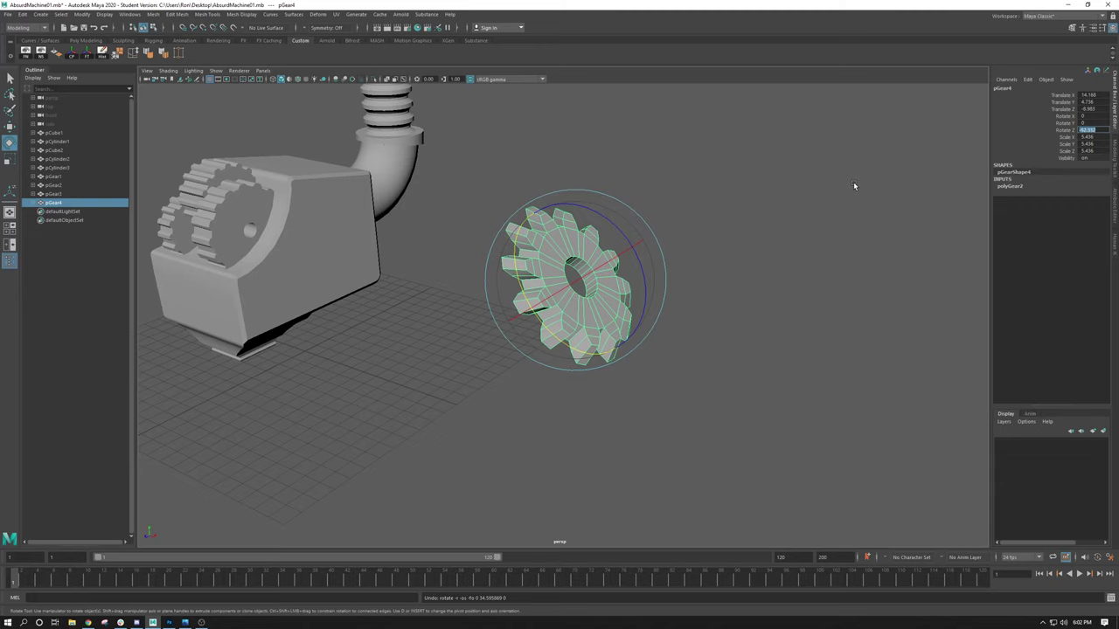
drag(509, 237, 511, 251)
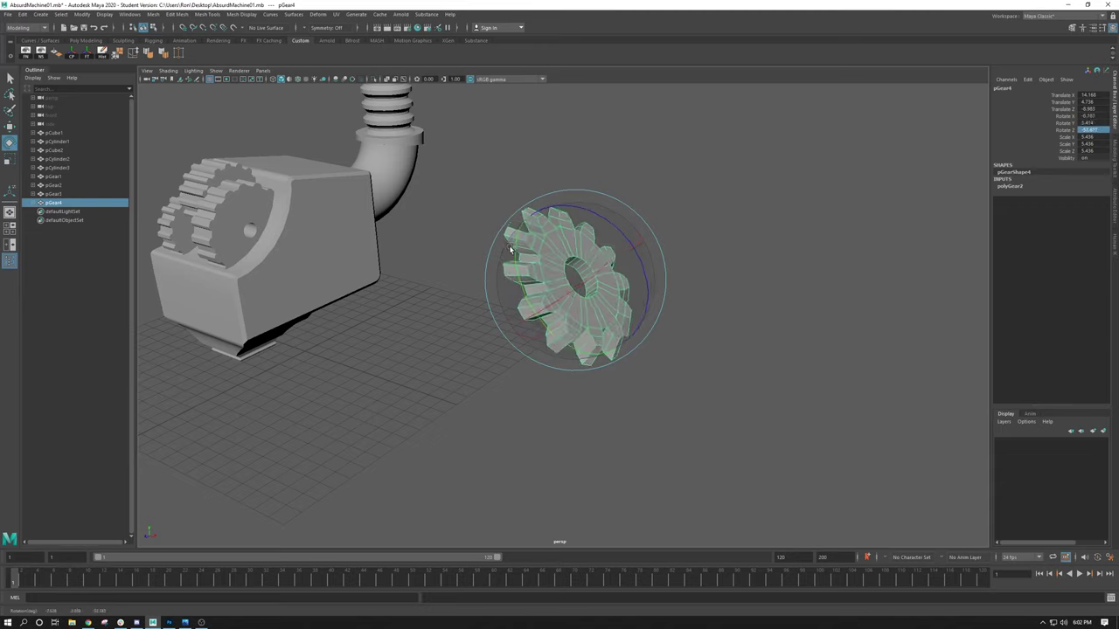
key(ctrl+z)
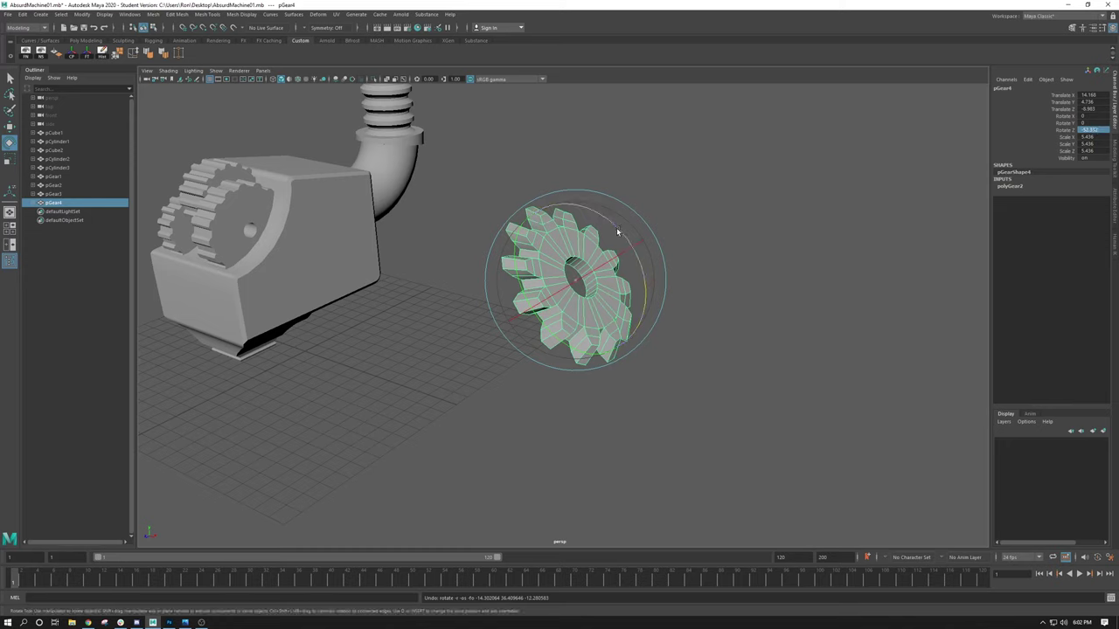
Stand the tapered gear upright by setting its Z rotation to 90
mouse_move(622, 230)
mouse_down()
mouse_move(657, 280)
mouse_move(644, 280)
mouse_move(652, 269)
mouse_up()
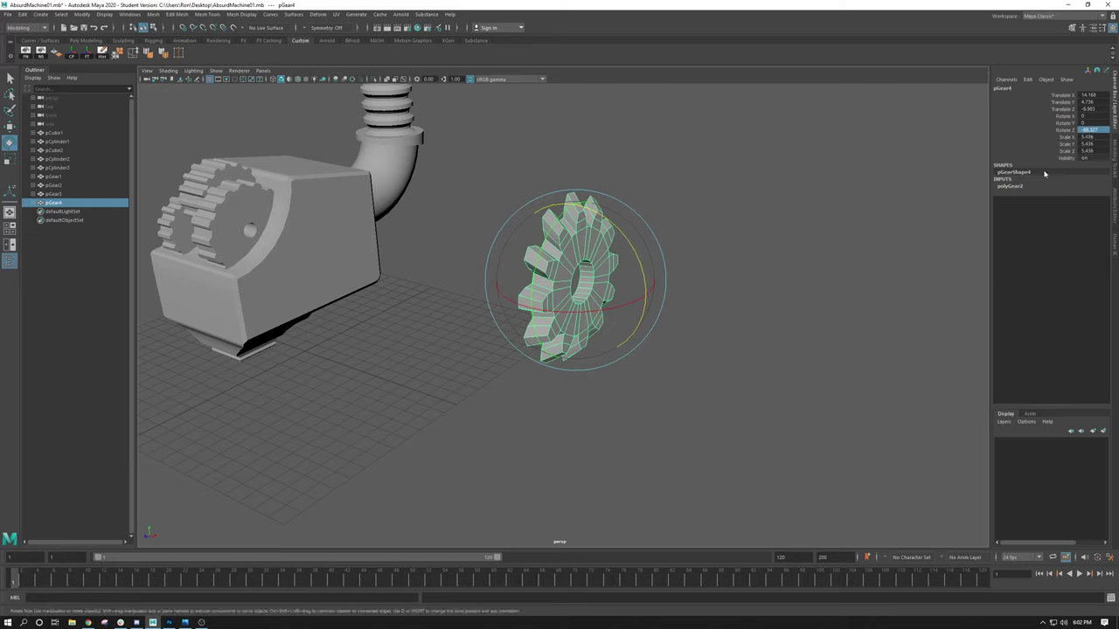
double_click(1090, 129)
text(90)
key(Return)
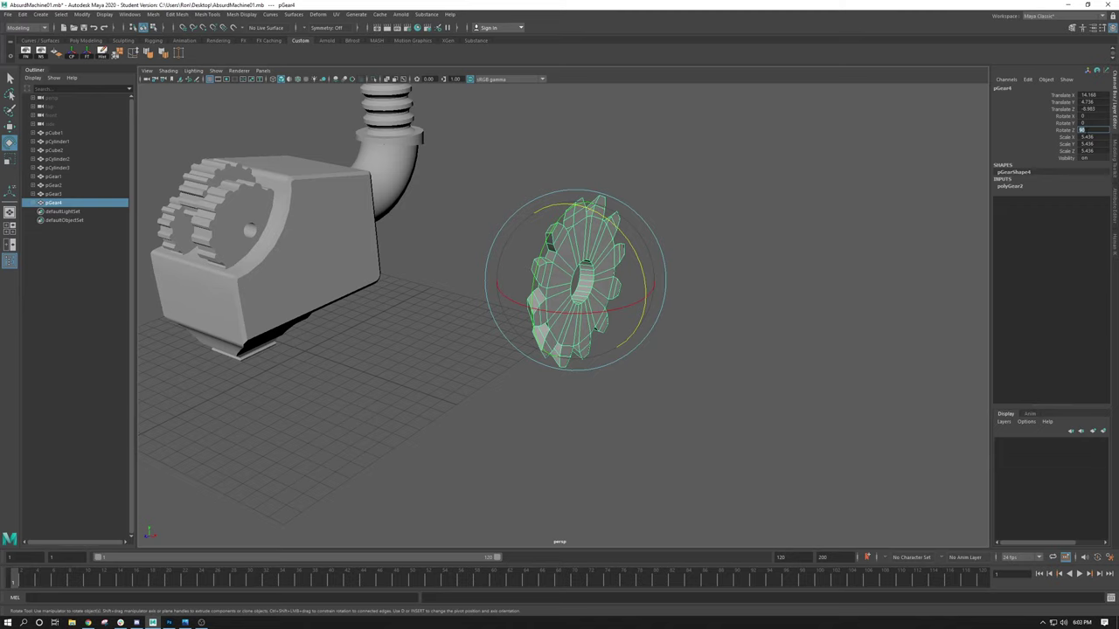
Tilt the tapered gear by setting its Z rotation to 45
drag(625, 241, 635, 251)
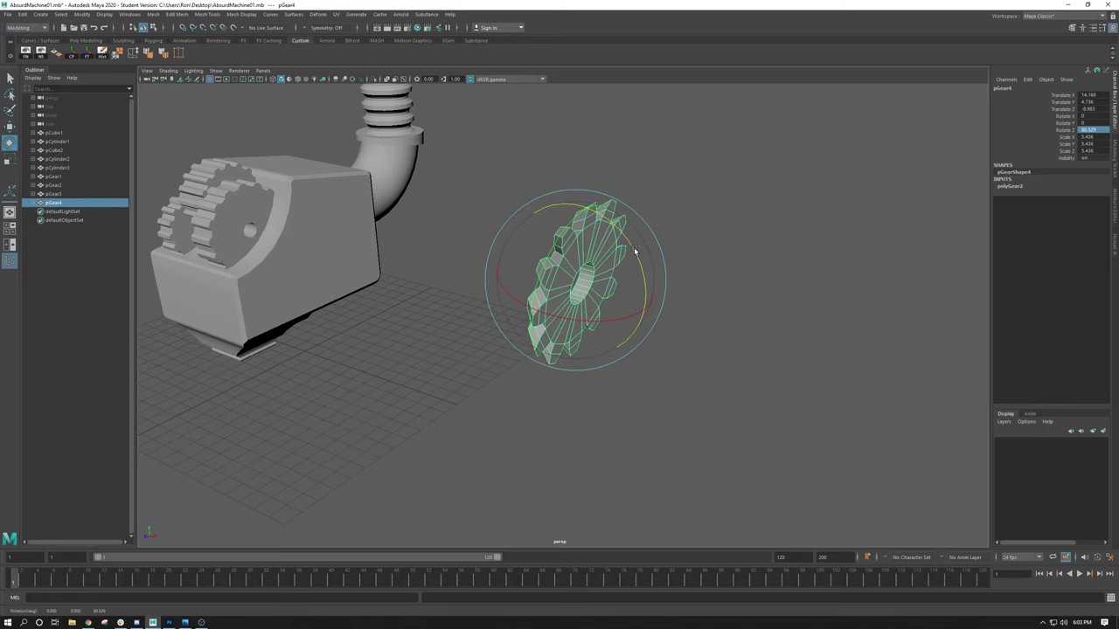
drag(639, 244, 651, 281)
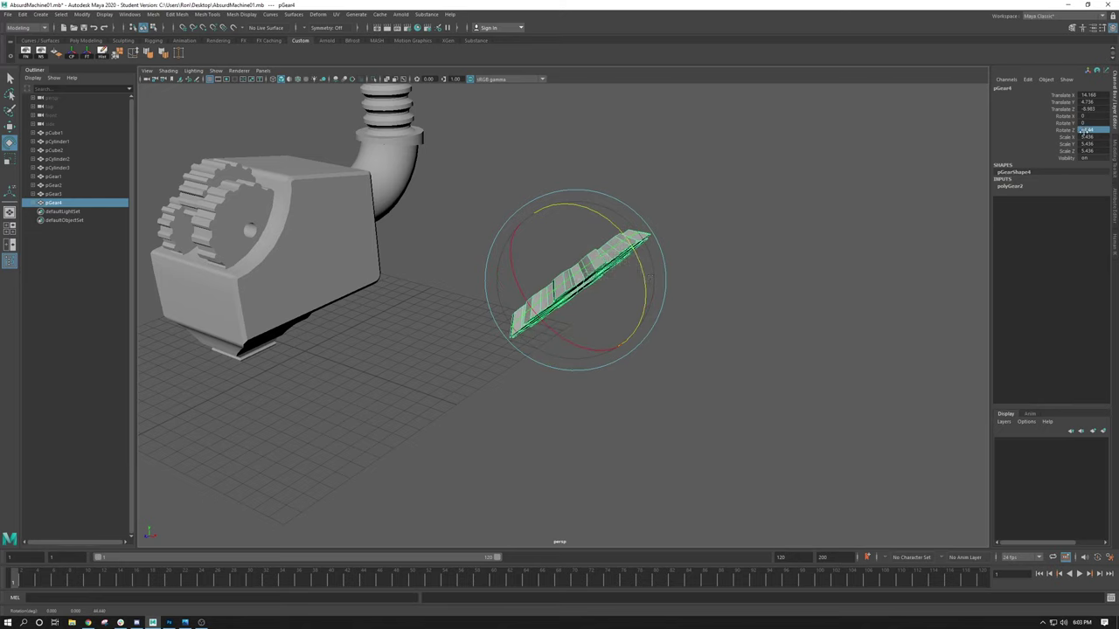
double_click(1084, 129)
text(65)
key(Return)
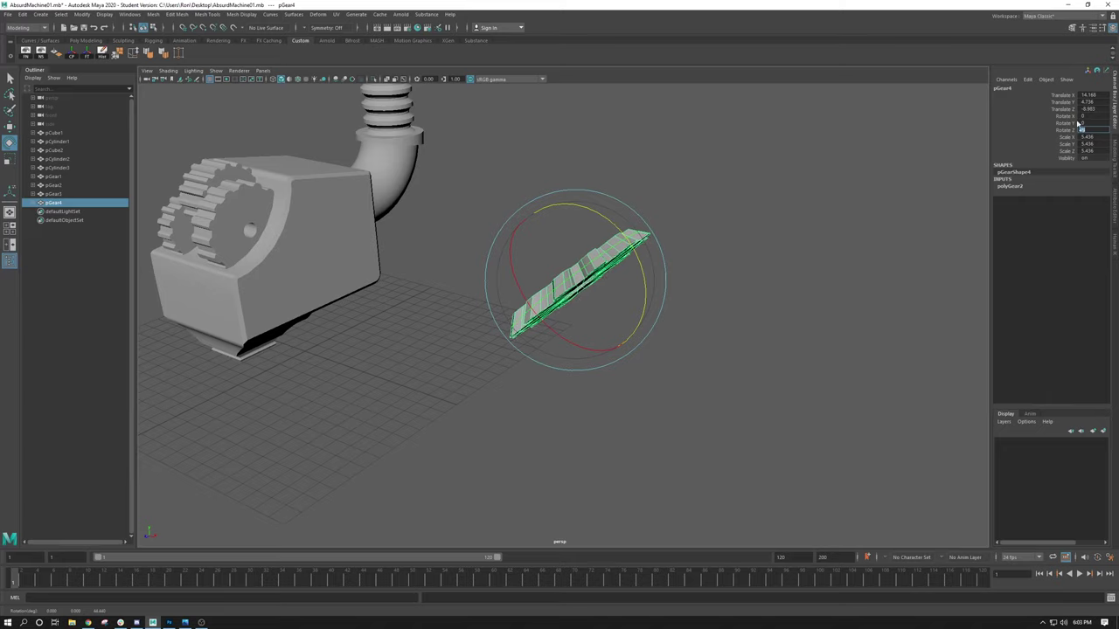
Delete the tapered gear beside the machine
click(667, 218)
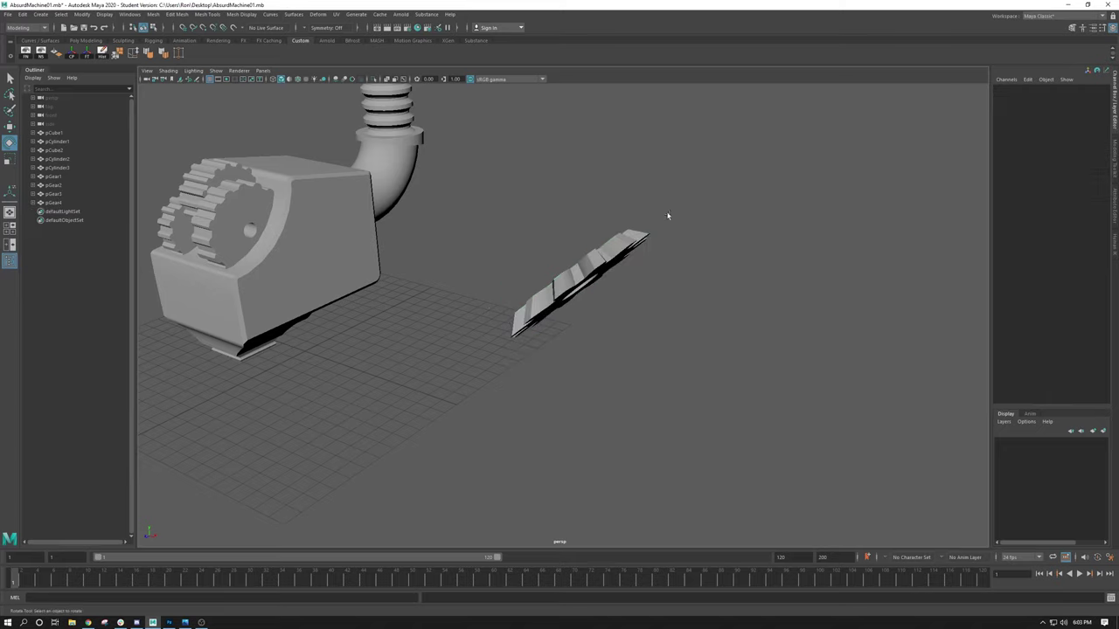
click(624, 241)
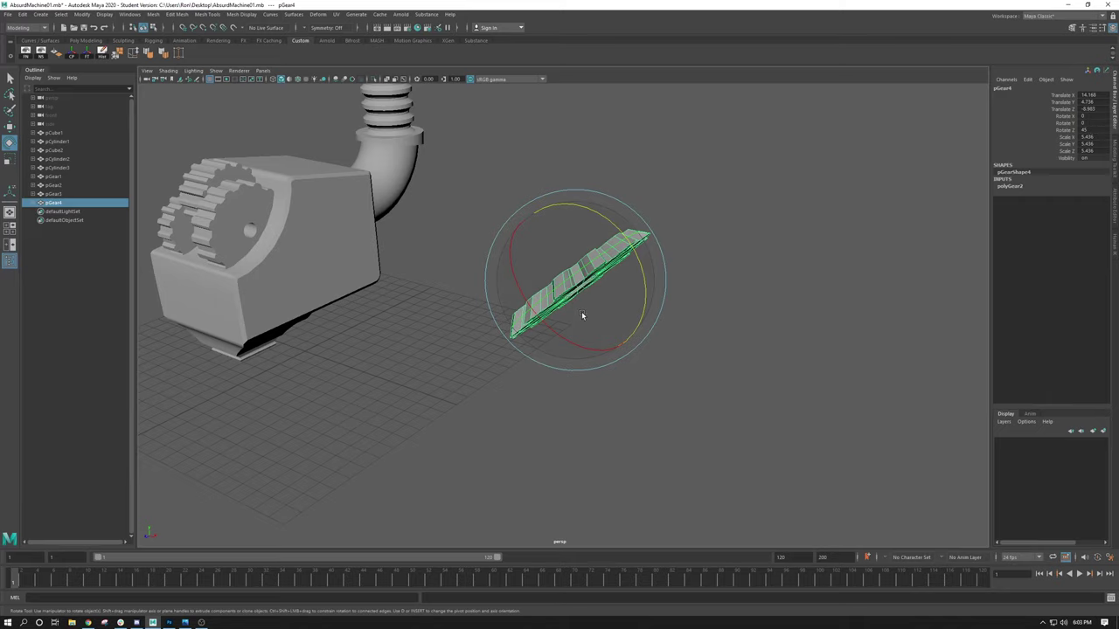
key(Delete)
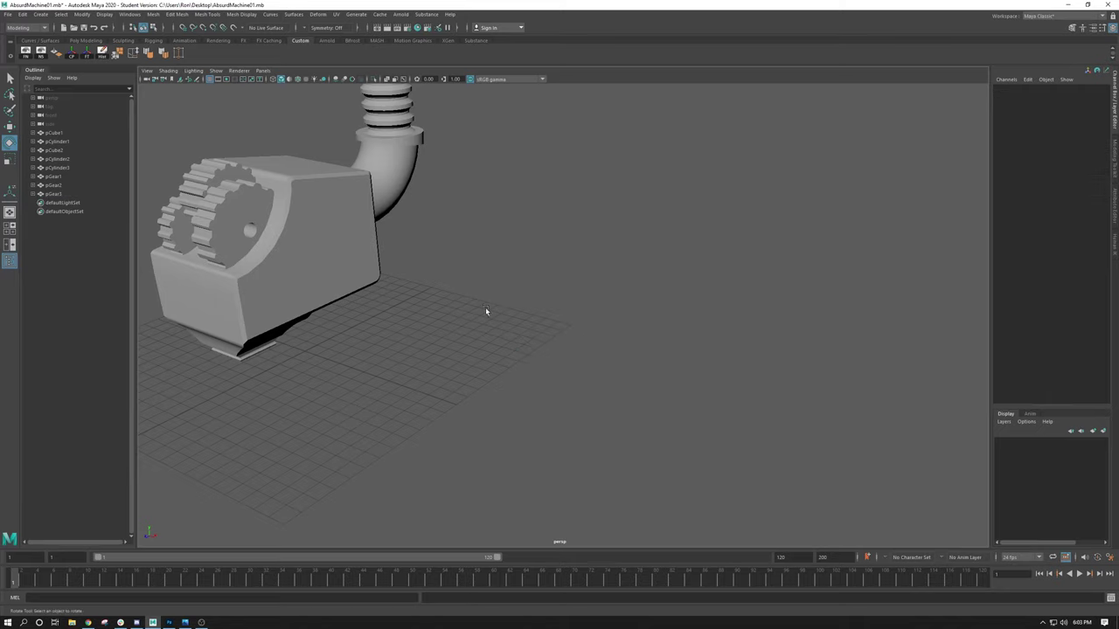
Examine the three gears on the machine body up close, selecting them in turn to compare their construction histories
click(248, 227)
alt+drag(334, 213, 515, 254)
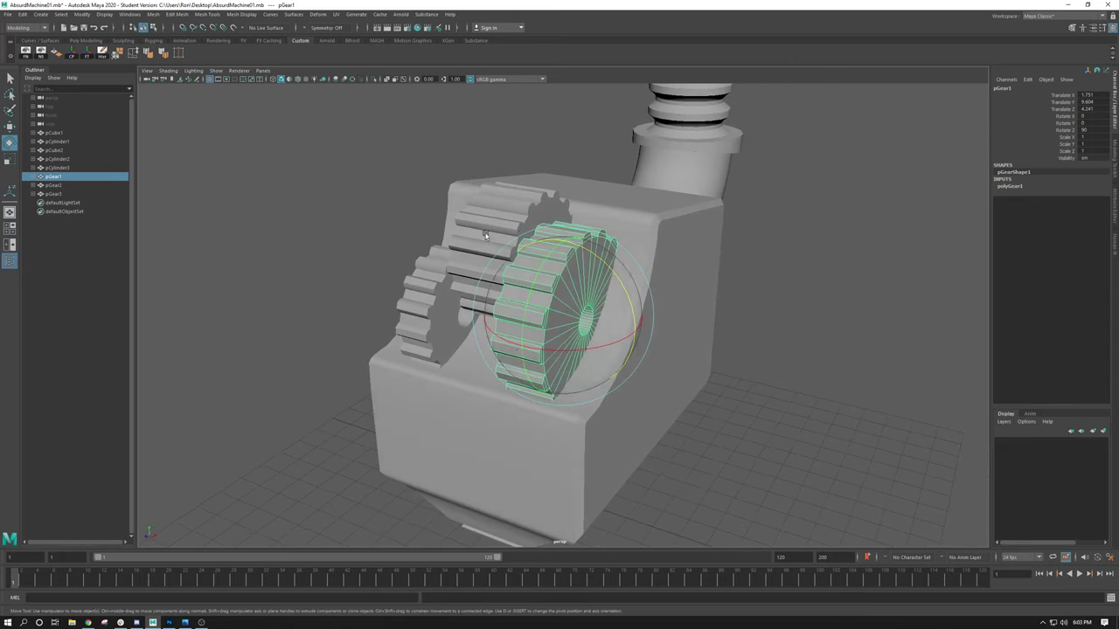
key(w)
click(419, 297)
click(515, 218)
click(533, 320)
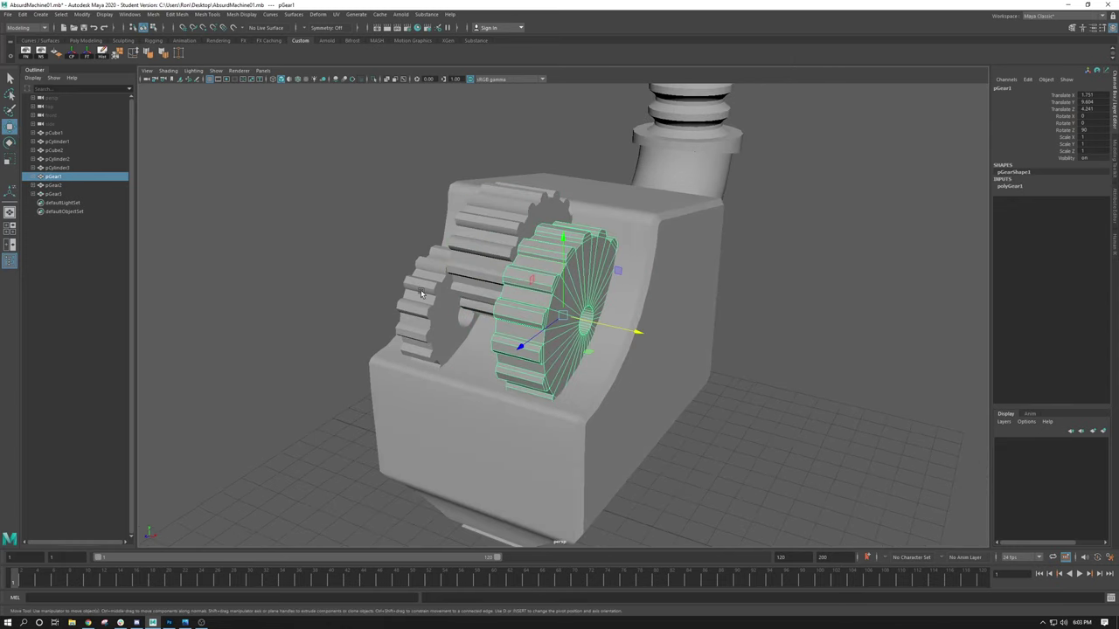
click(422, 293)
click(512, 230)
click(539, 335)
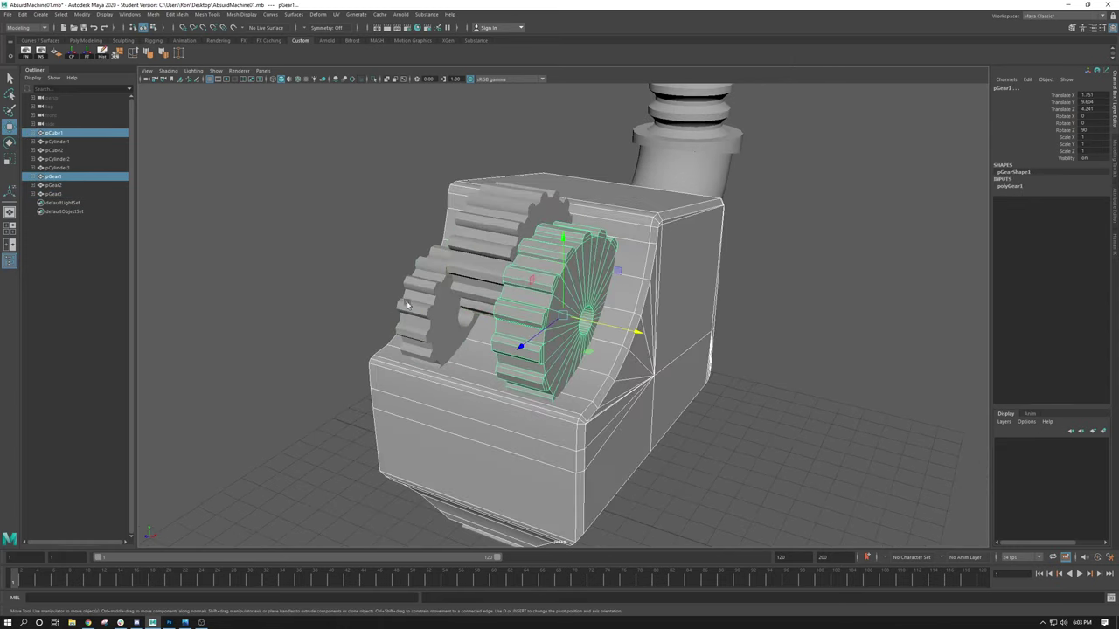
click(410, 302)
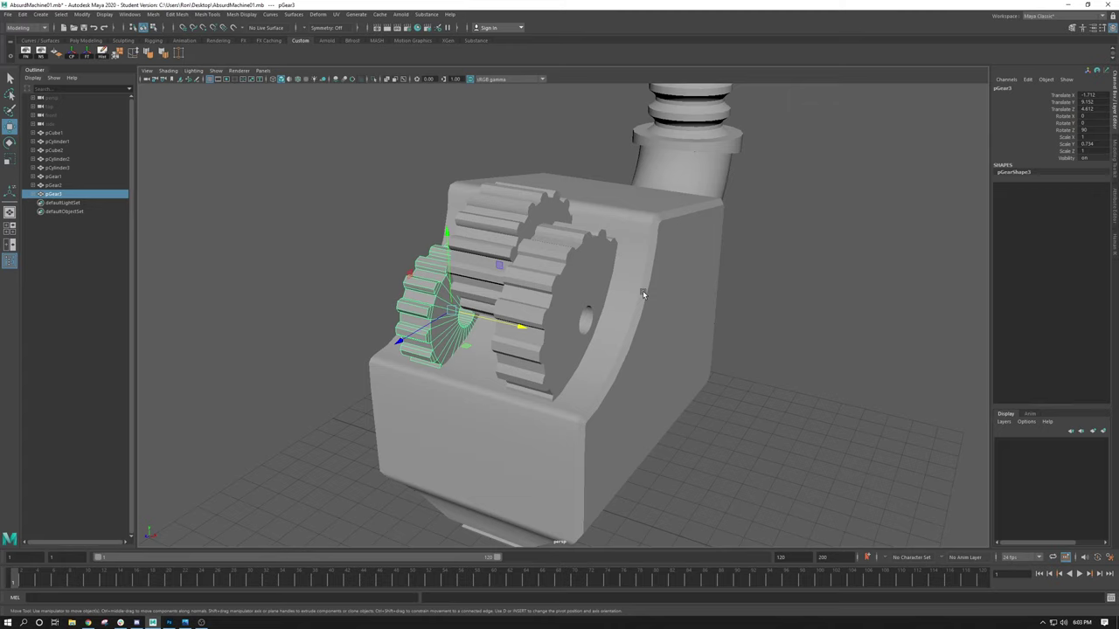
click(585, 278)
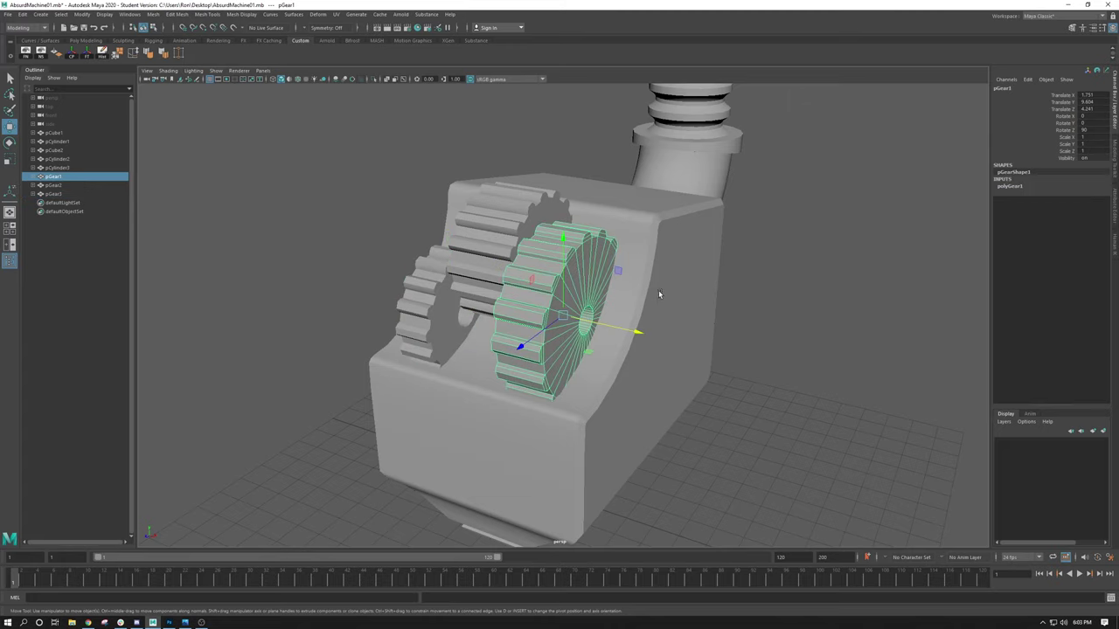
Review the whole machine from several angles, including the bent pipe behind the body
alt+drag(679, 291, 665, 341)
click(779, 364)
alt+middle_drag(665, 342, 582, 337)
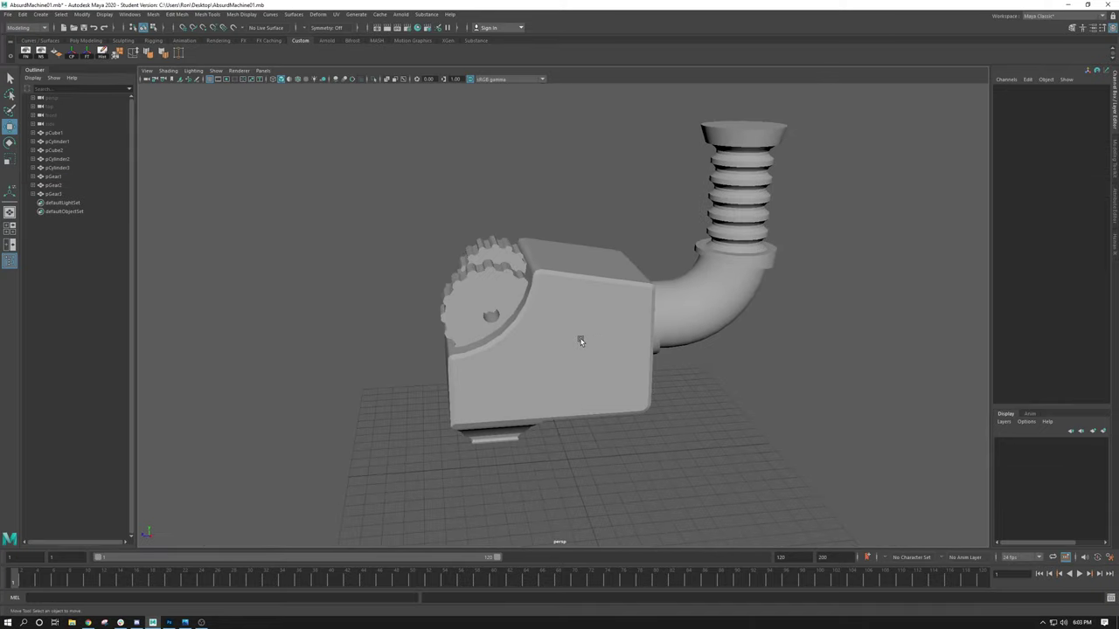
alt+drag(580, 341, 481, 326)
click(481, 326)
click(512, 187)
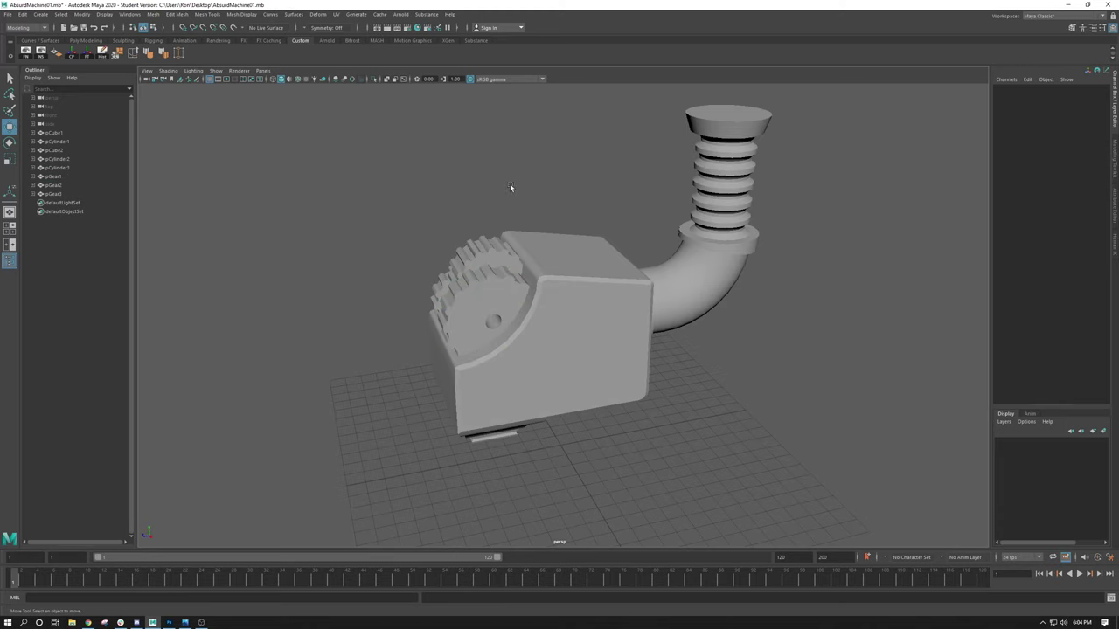
alt+drag(512, 187, 517, 292)
click(576, 280)
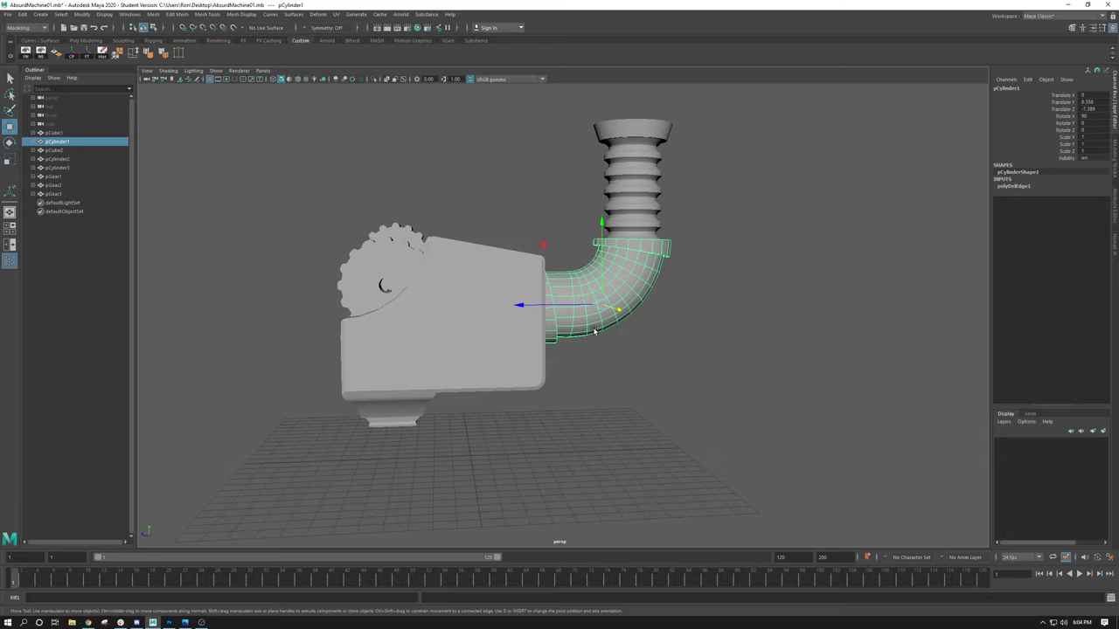
alt+drag(615, 357, 505, 304)
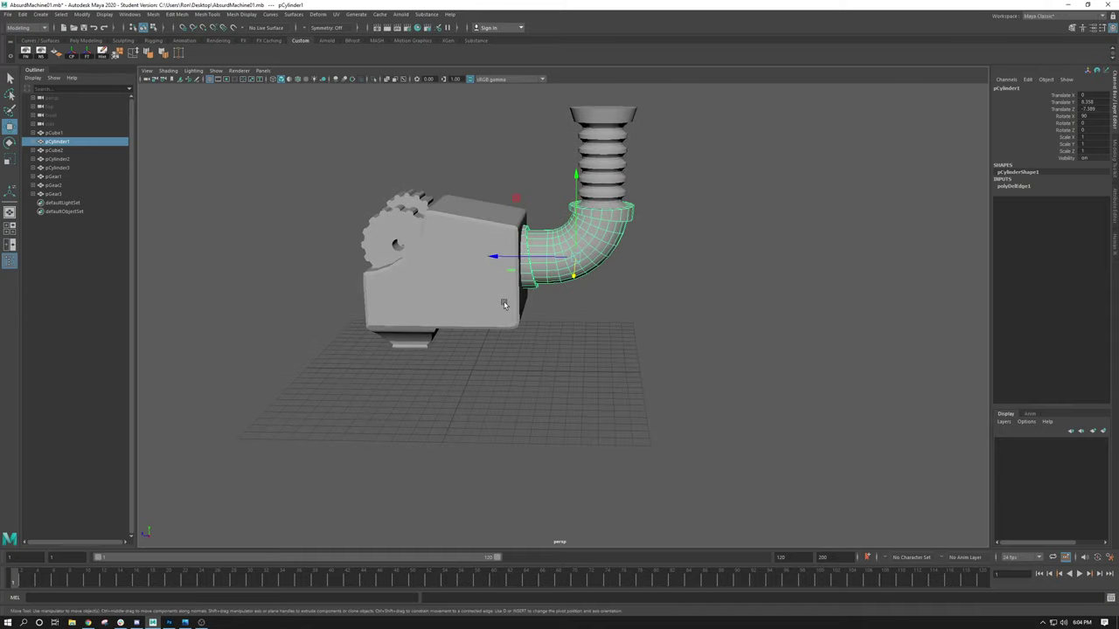
Create a polygon cylinder beside the machine with a radius of about 2.2 and a height of about 9.1
click(174, 19)
mouse_move(79, 44)
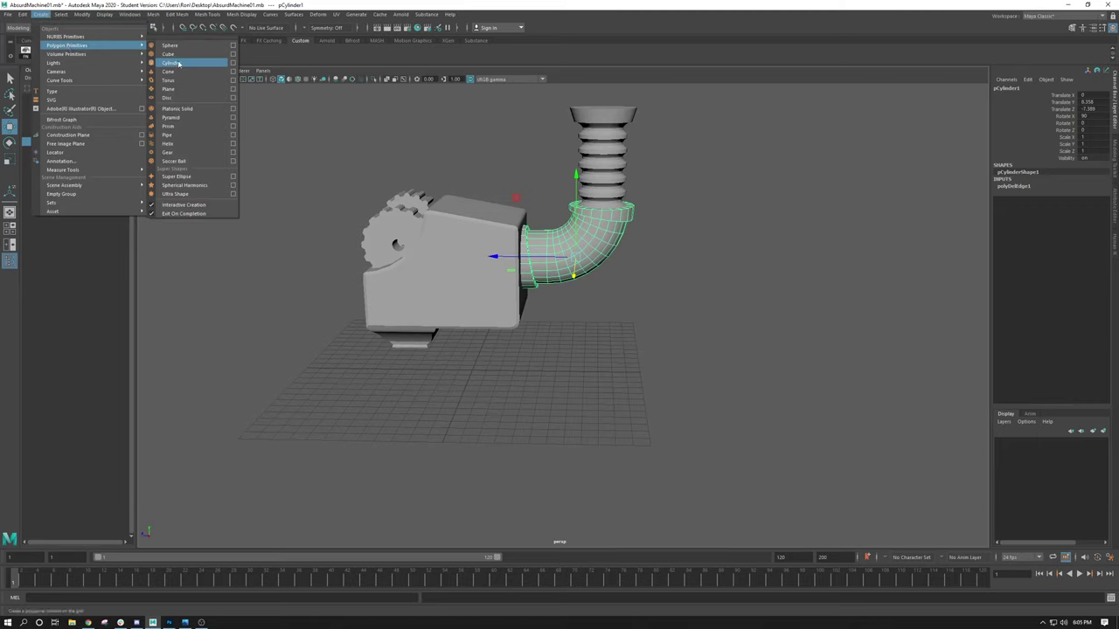
click(170, 63)
drag(599, 427, 624, 315)
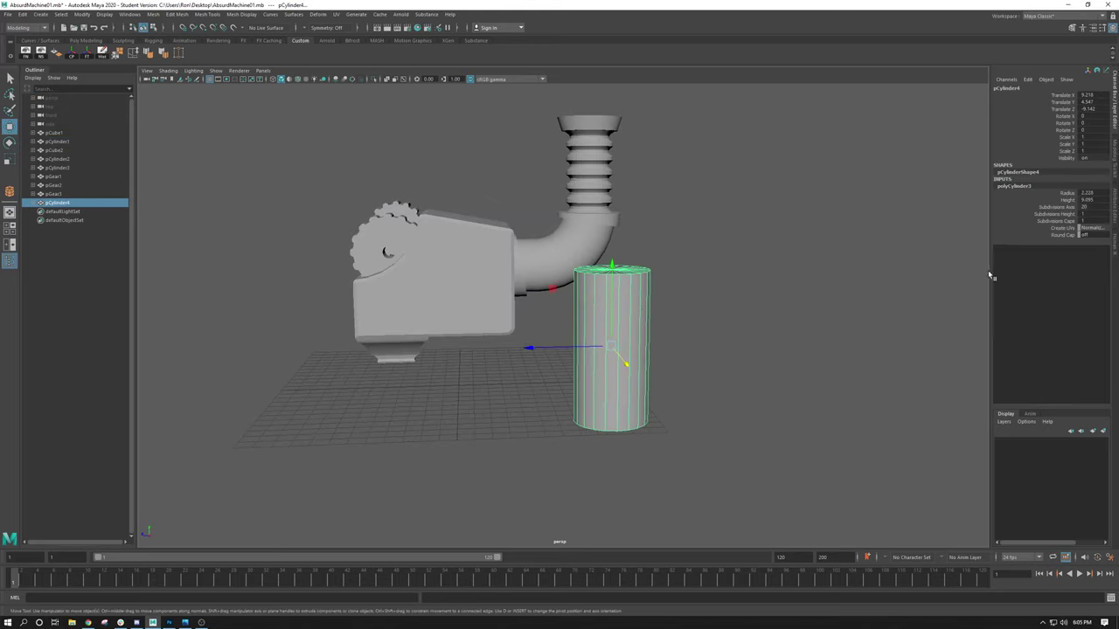
click(534, 264)
click(593, 343)
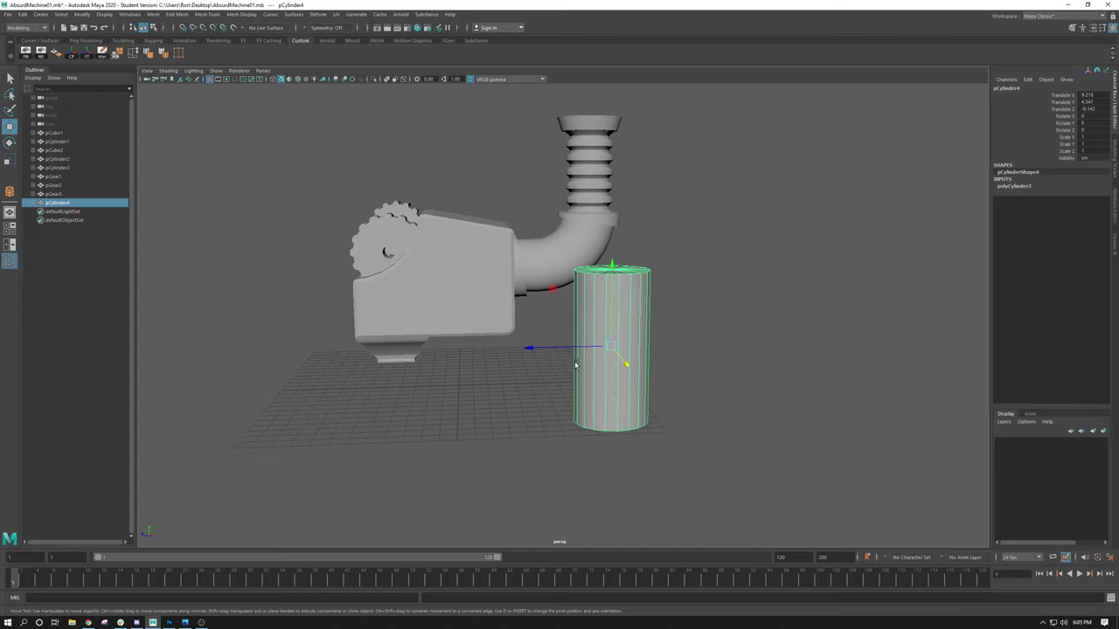
Set the new cylinder's height subdivisions to 12
alt+right_drag(577, 363, 641, 452)
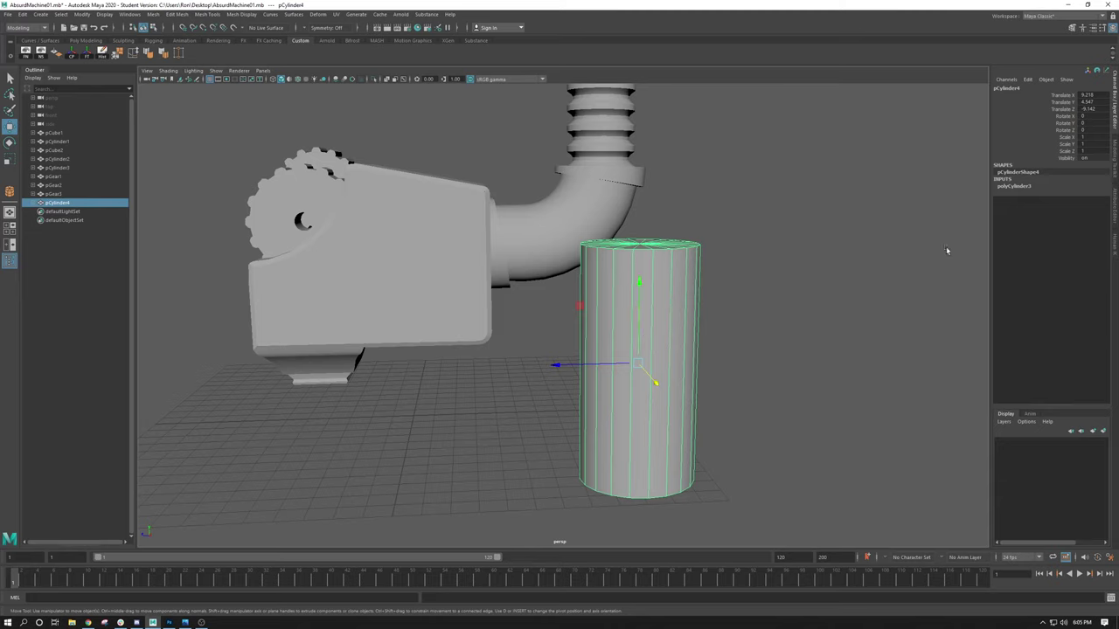
click(1020, 189)
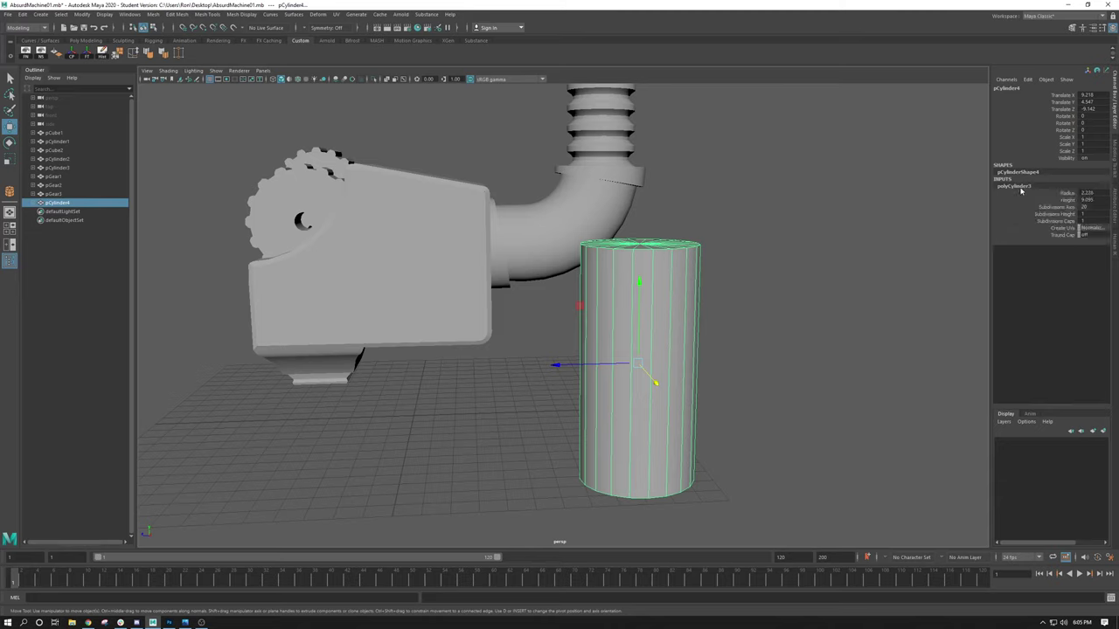
click(1057, 214)
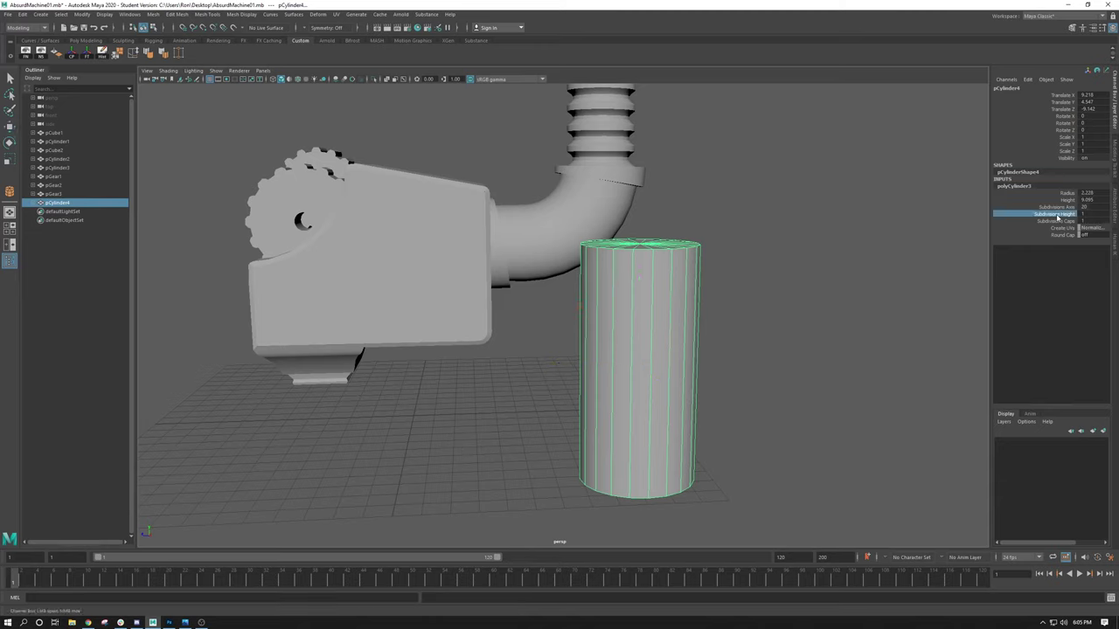
click(1083, 214)
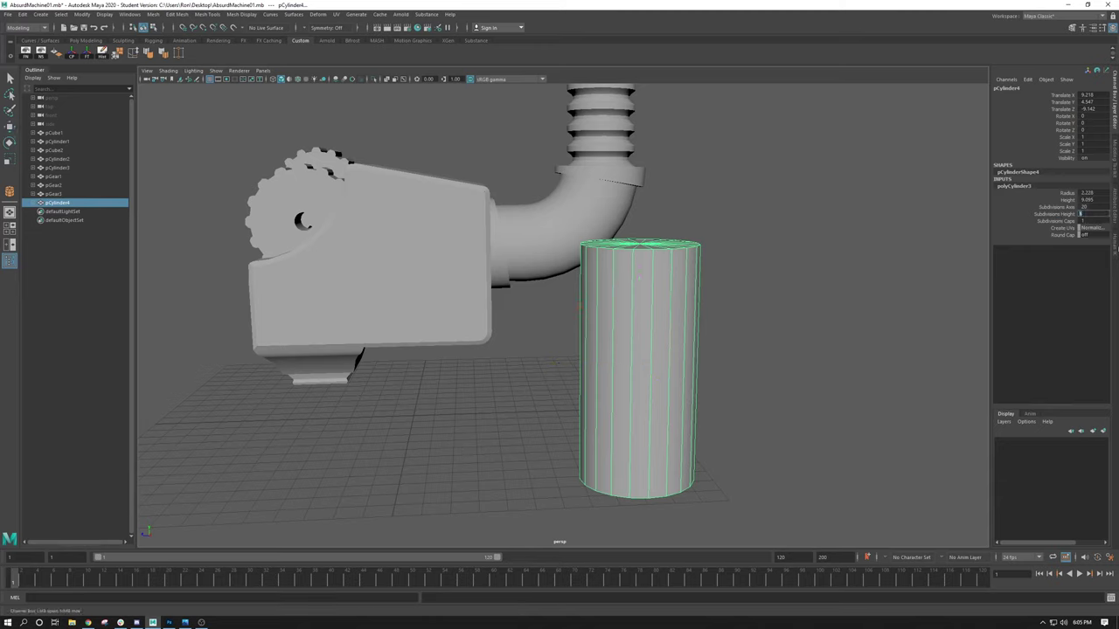
text(12)
key(Return)
key(w)
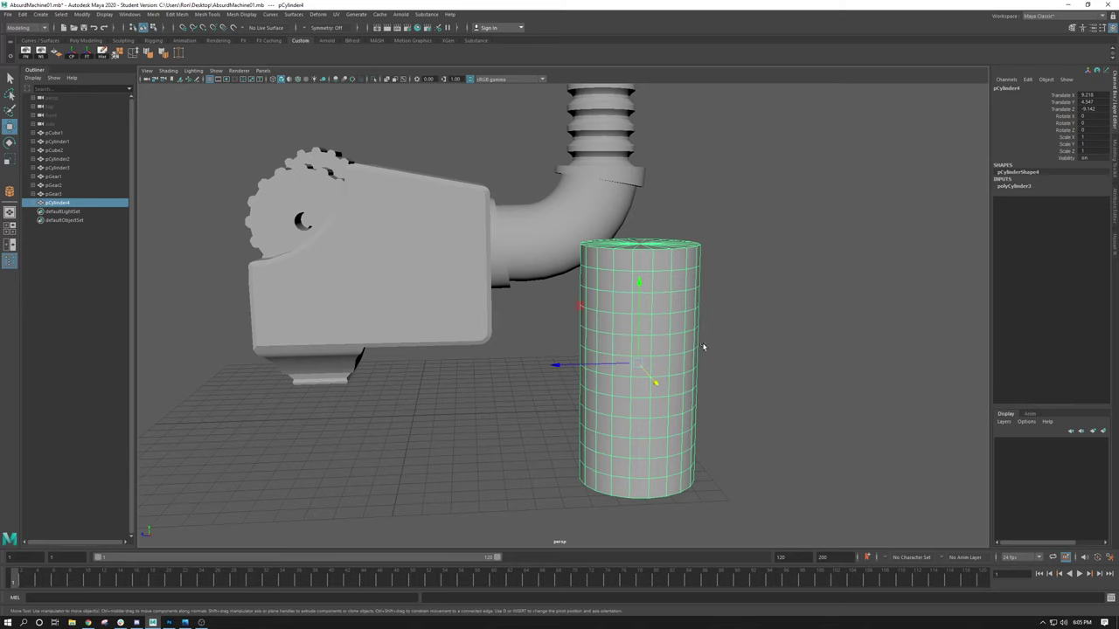
Duplicate the subdivided cylinder and move the copy along Z to about 1.09, clear of the original
click(740, 347)
click(639, 337)
key(ctrl+d)
drag(558, 368, 450, 364)
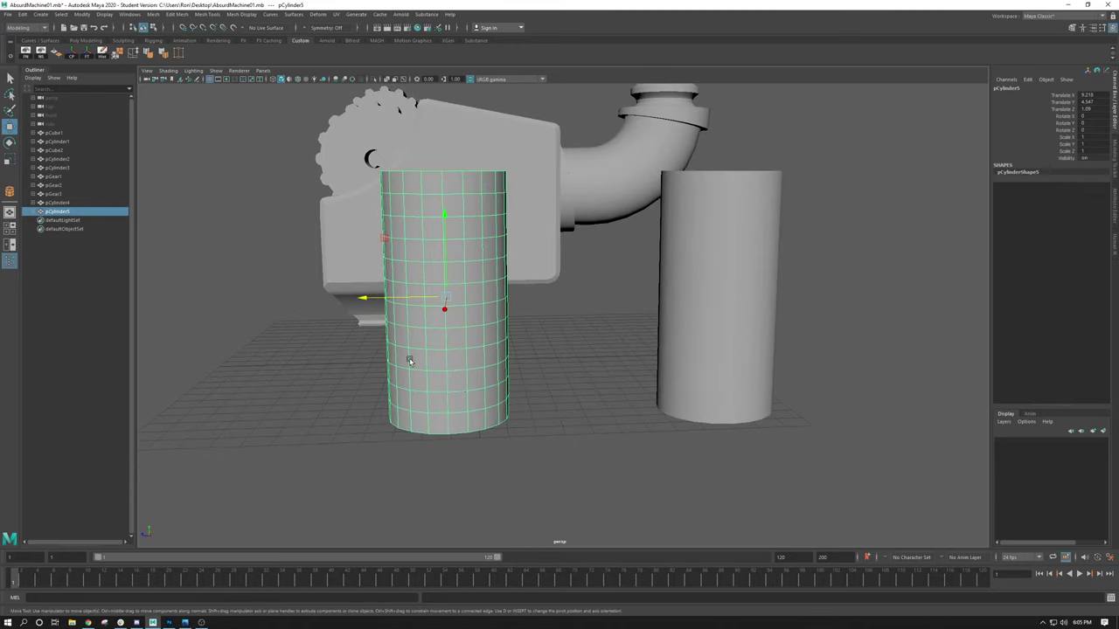
Delete all inner horizontal edge loops of the duplicated cylinder together with their vertices, and return to object selection
right_drag(440, 409, 442, 371)
click(438, 409)
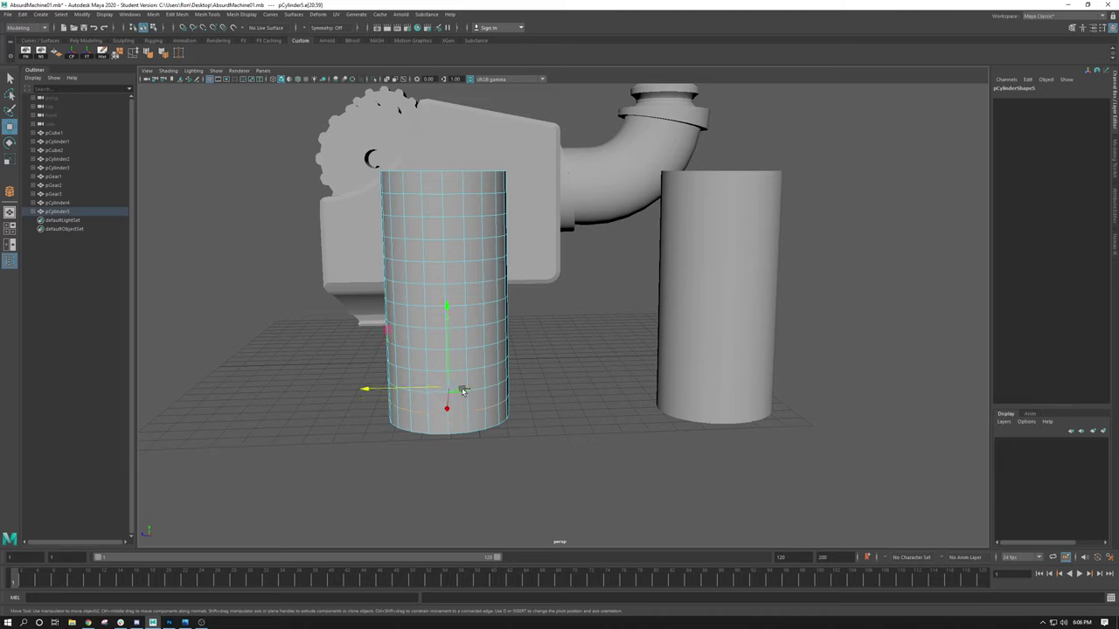
key(Up)
middle_drag(473, 351, 475, 198)
alt+drag(482, 252, 602, 373)
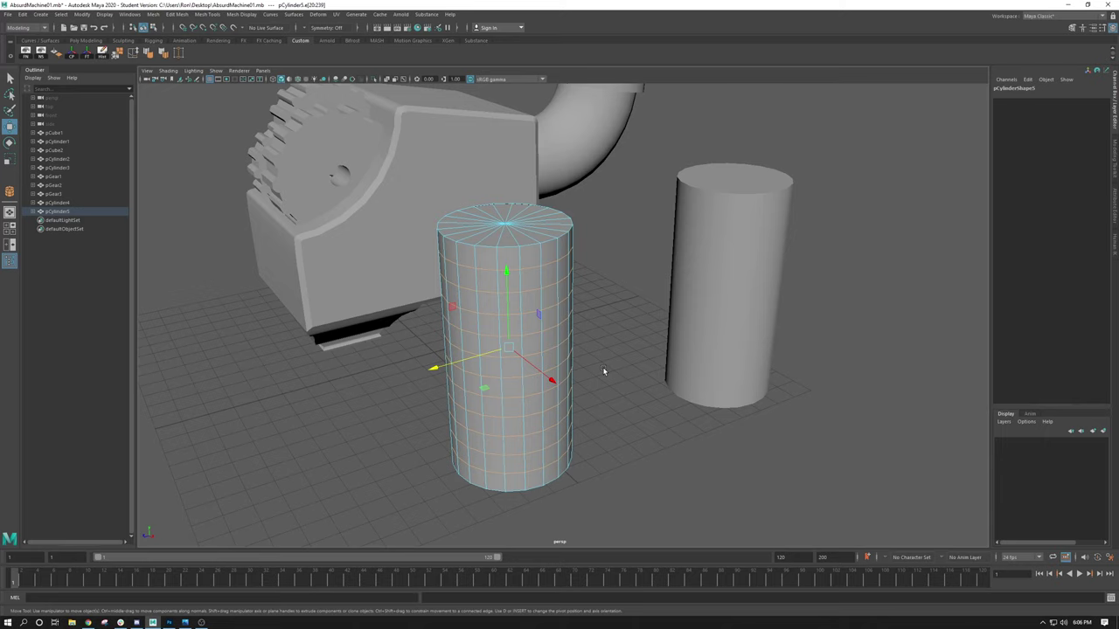
key(ctrl+Delete)
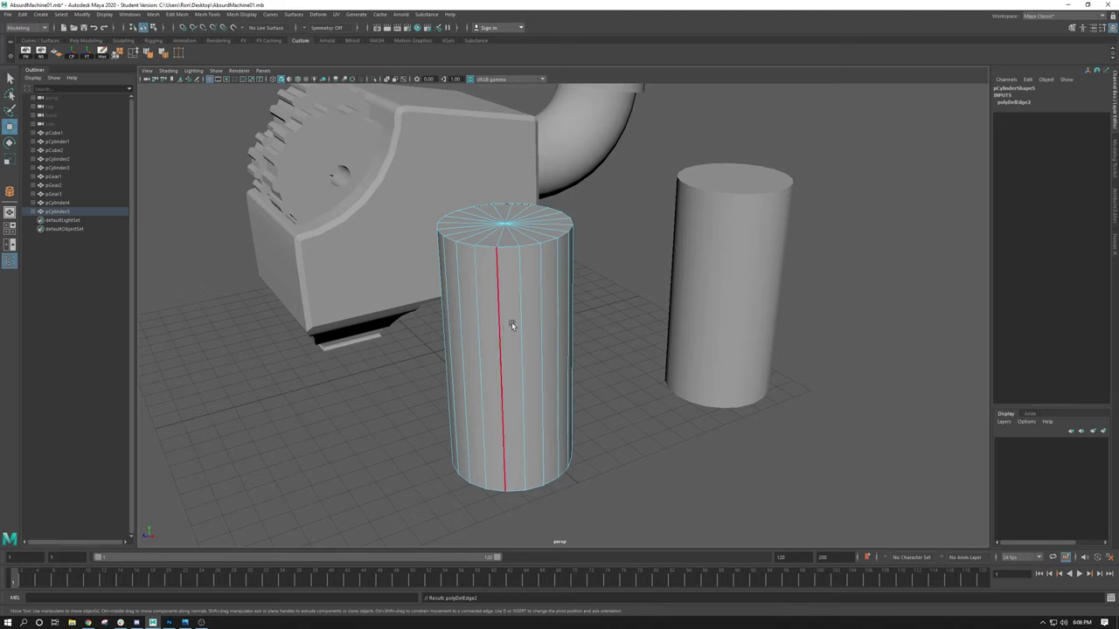
key(F8)
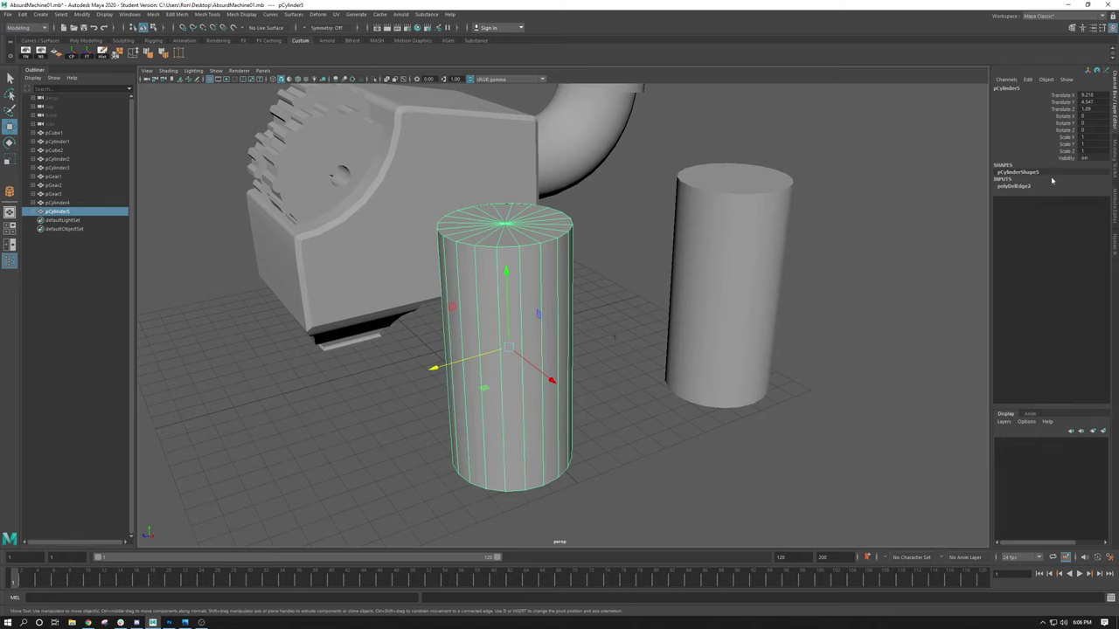
Compare the construction history of the rear subdivided cylinder with that of the front cylinder with deleted edge loops
click(621, 463)
click(540, 371)
click(762, 285)
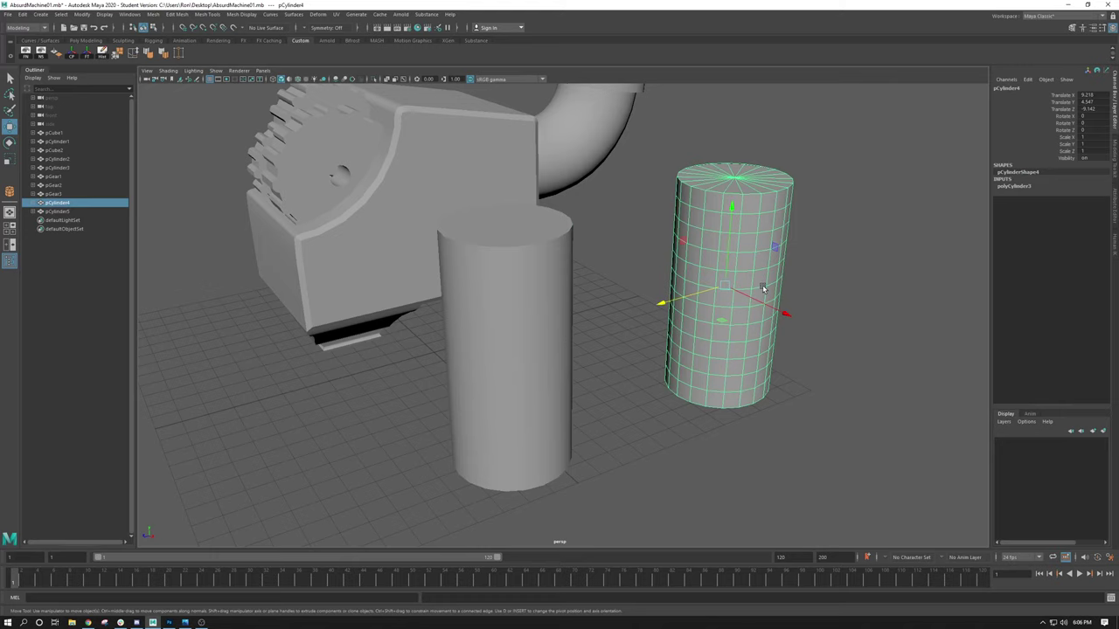
click(558, 312)
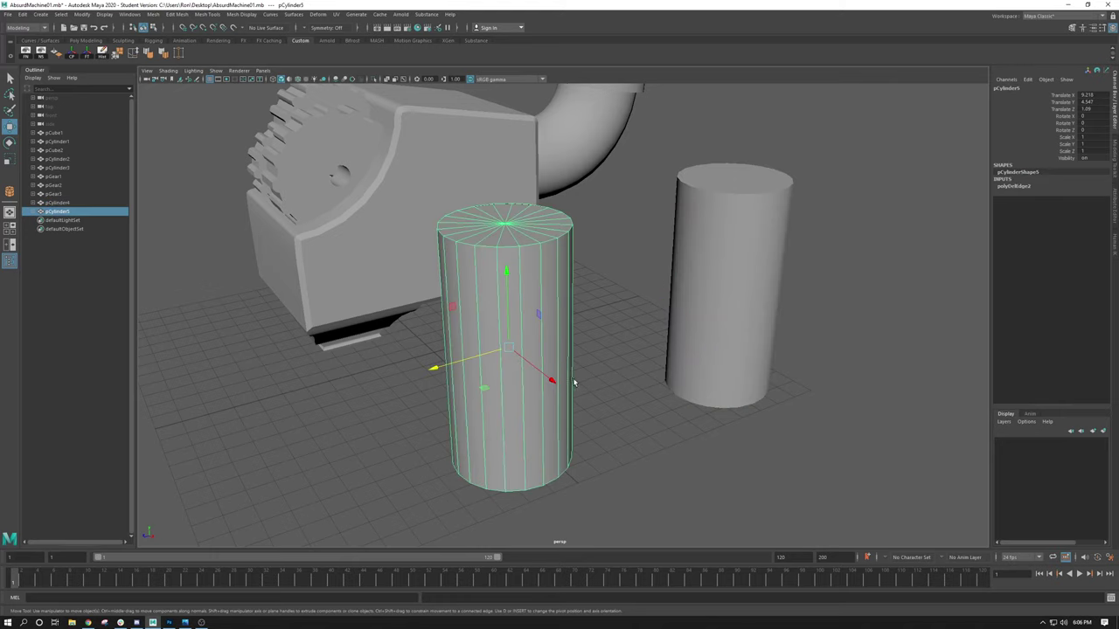
alt+drag(575, 382, 559, 364)
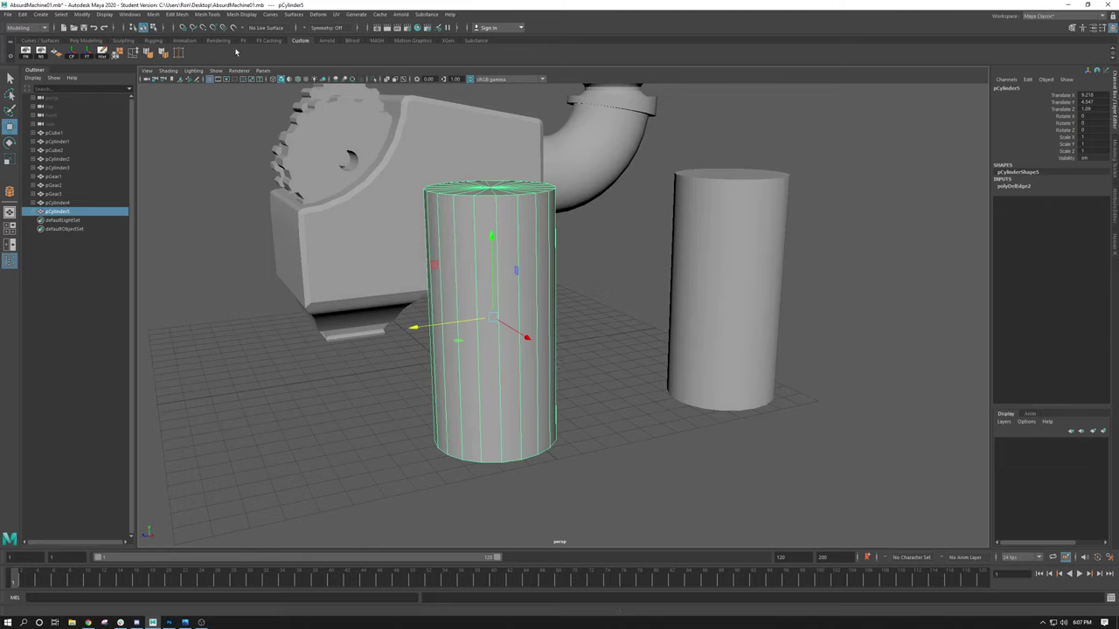
Look up the Multi-Cut tool among the mesh tools and select the front cylinder for cutting
click(174, 14)
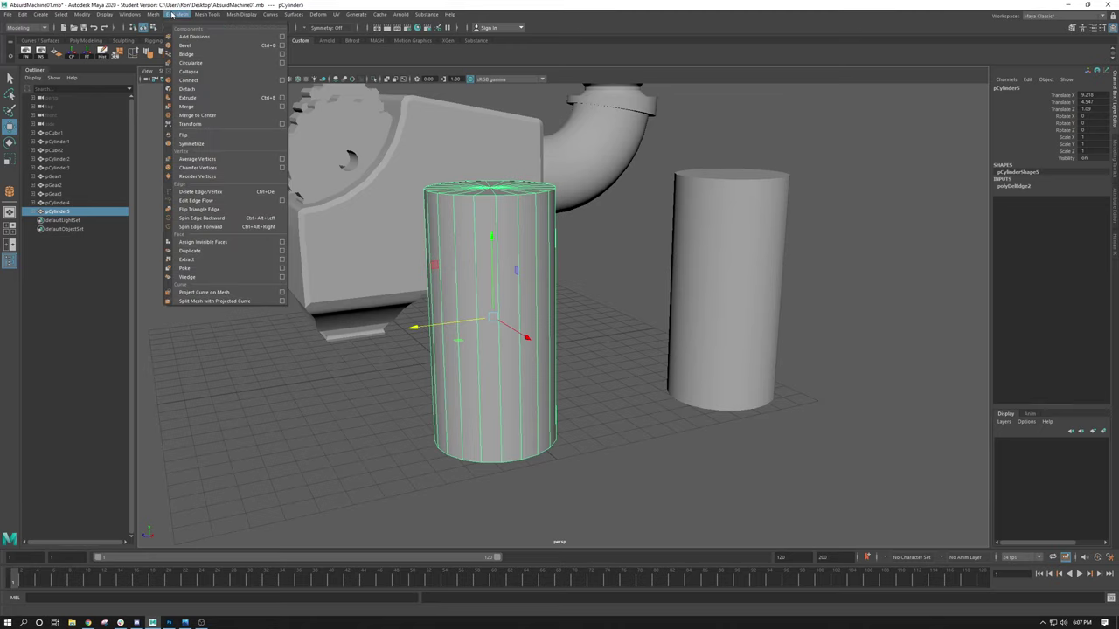
mouse_move(204, 16)
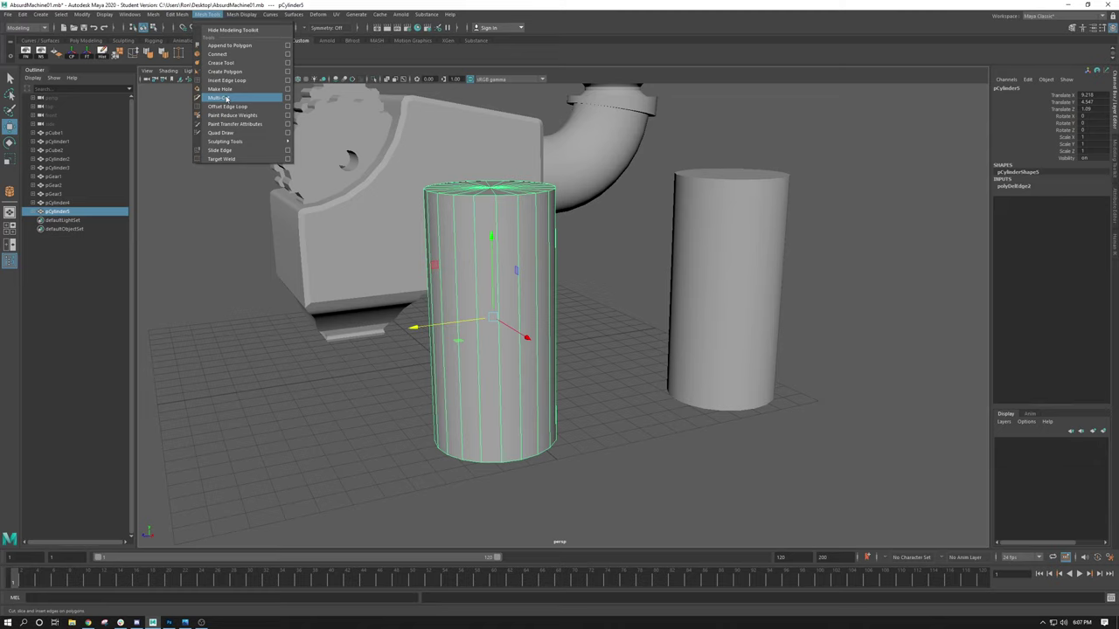
click(598, 241)
click(591, 279)
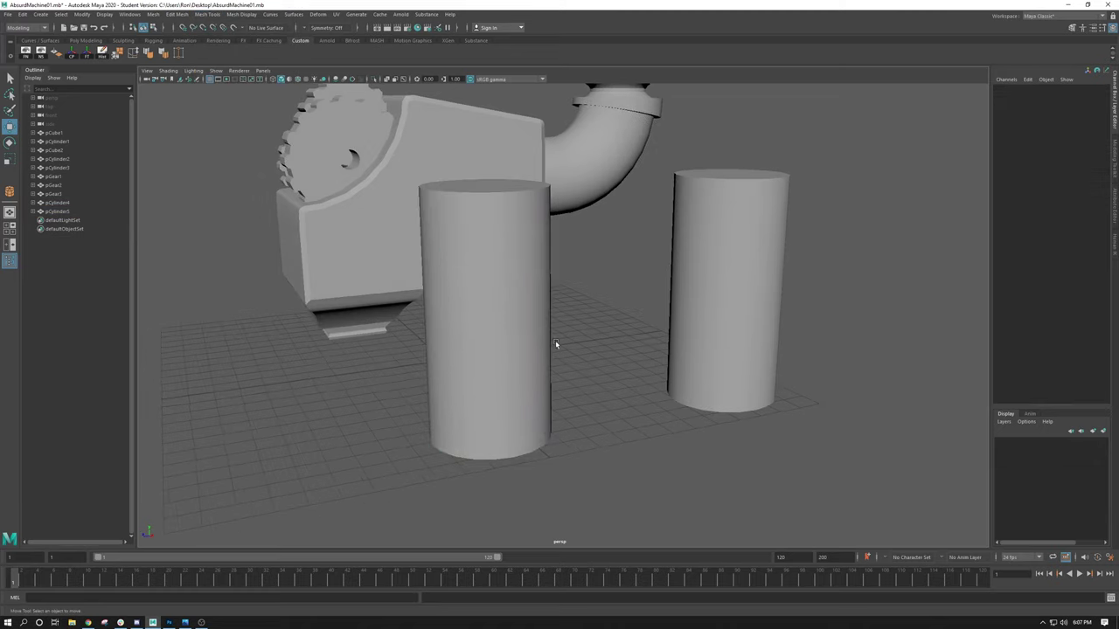
click(555, 342)
scroll(499, 368, up, 3)
alt+drag(499, 367, 485, 313)
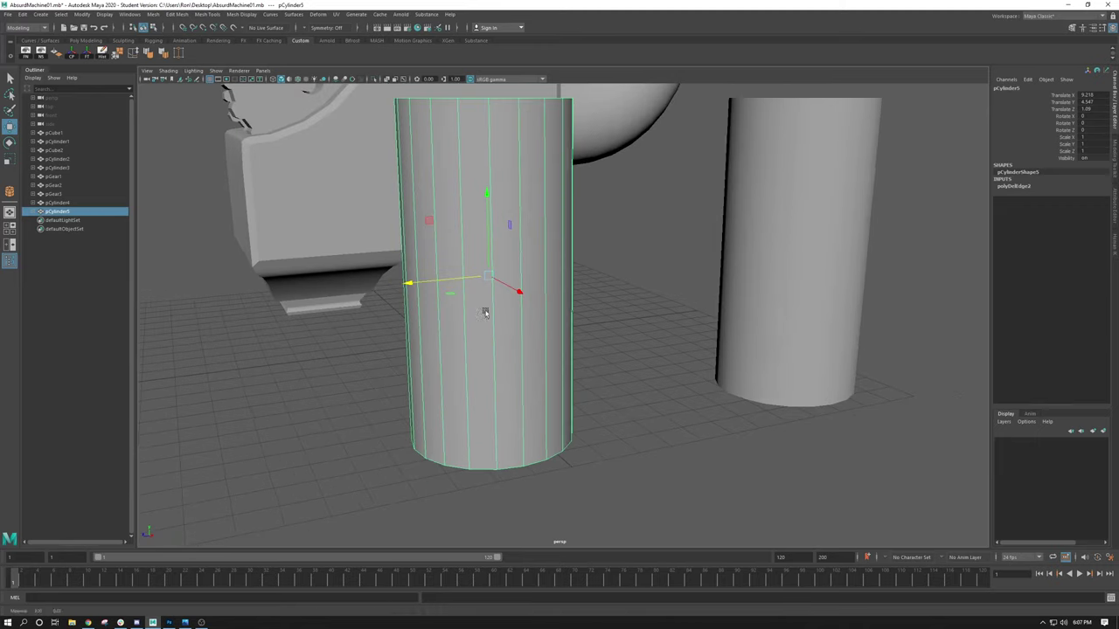
click(207, 15)
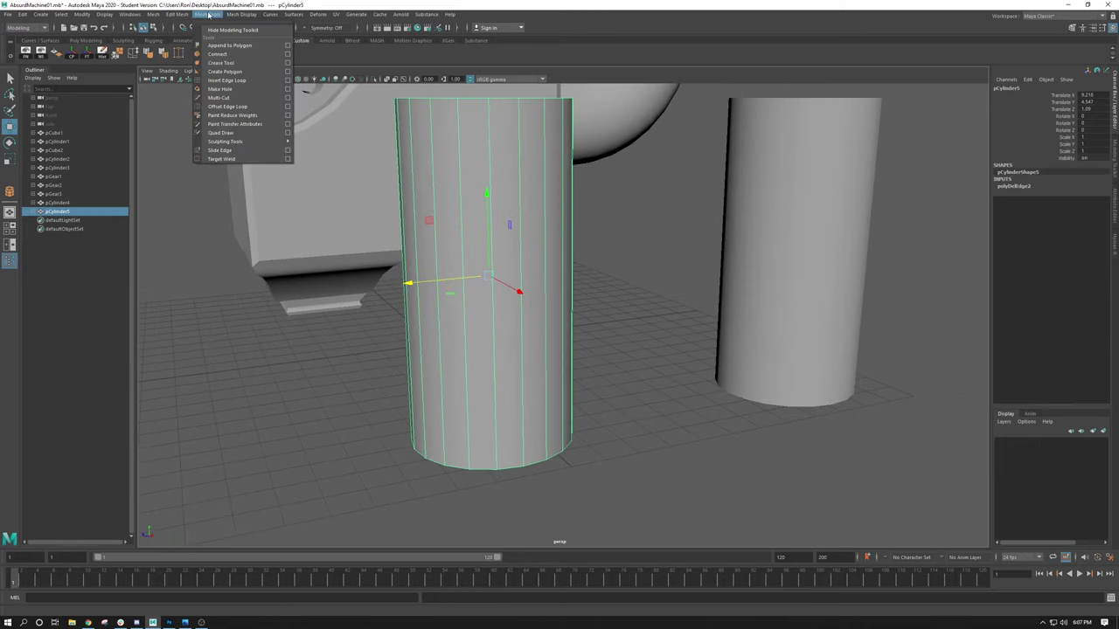
click(622, 265)
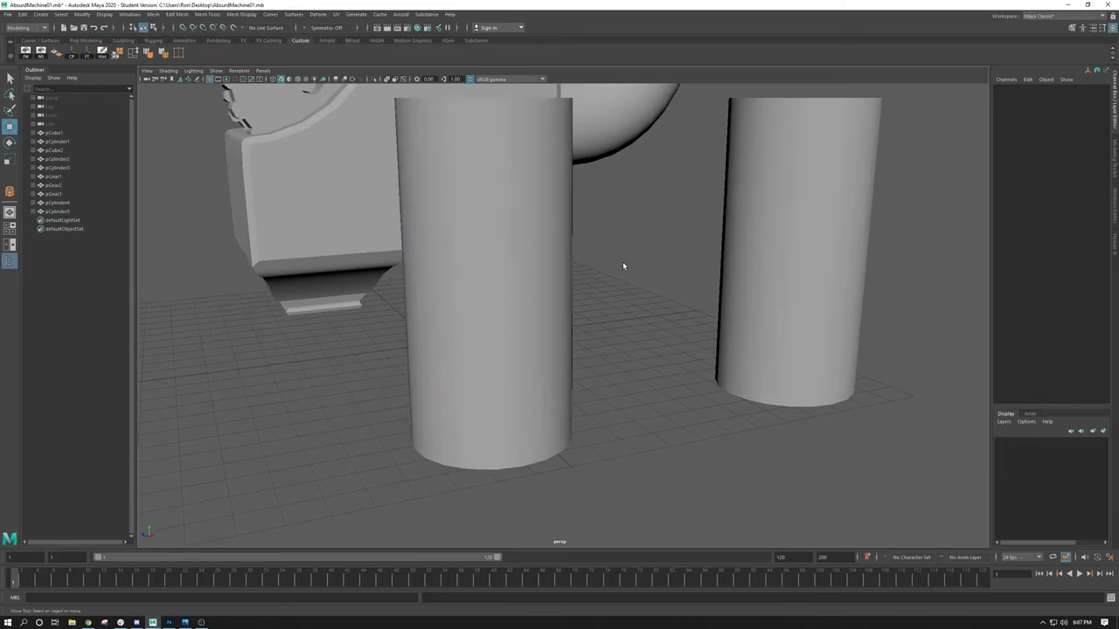
click(493, 291)
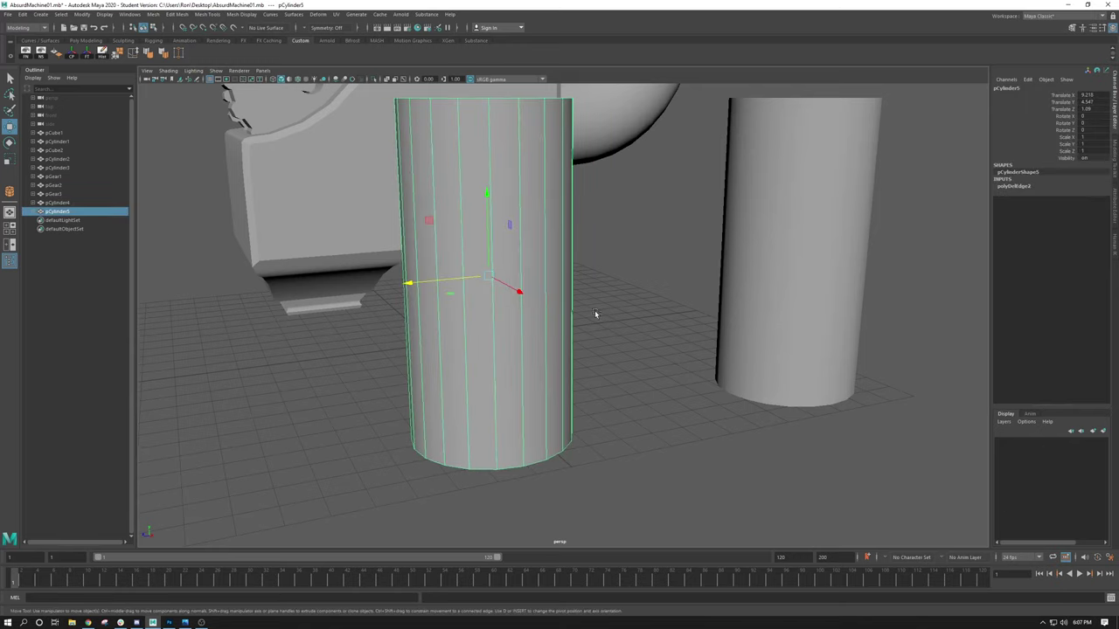
Try a freehand Multi-Cut line across neighbouring vertical edges of the front cylinder and undo it
key(y)
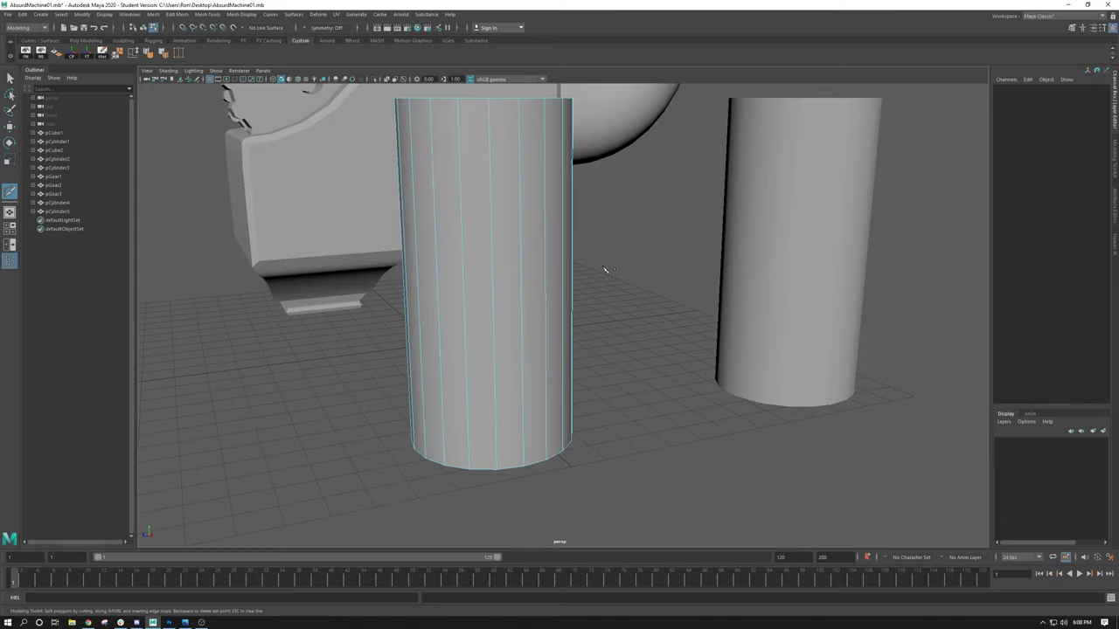
click(476, 242)
key(BackSpace)
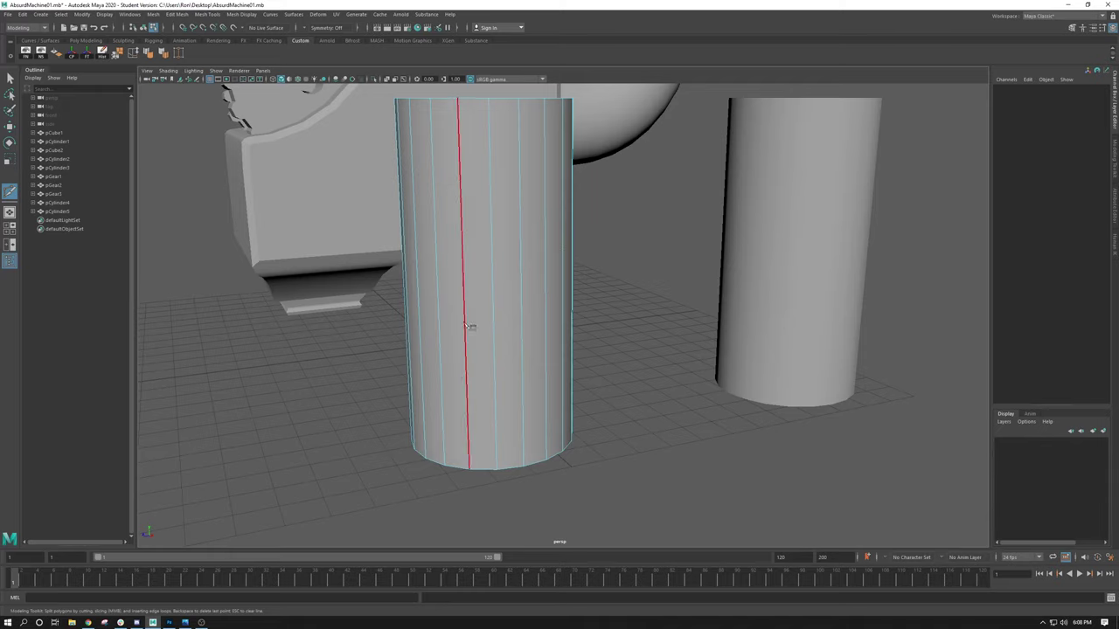
click(462, 263)
click(491, 243)
click(527, 240)
click(562, 274)
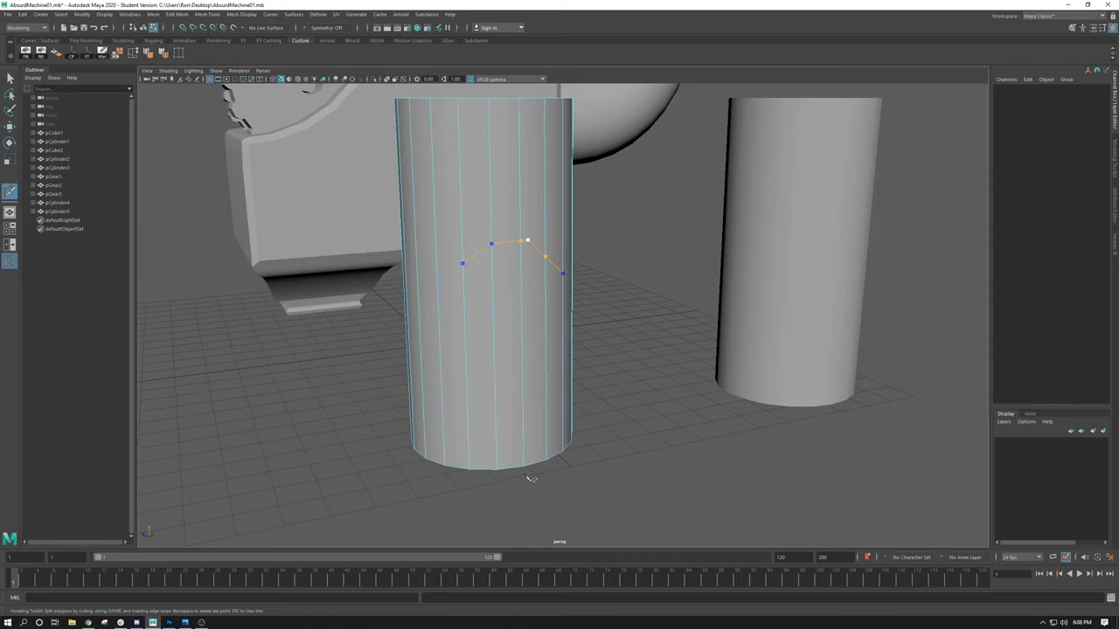
key(ctrl+z)
Insert seven horizontal edge loops at different heights around the front cylinder with Multi-Cut, and return to object selection
ctrl+click(496, 278)
ctrl+click(459, 275)
ctrl+click(450, 180)
ctrl+click(459, 253)
ctrl+click(454, 160)
key(w)
right_click(492, 240)
click(529, 229)
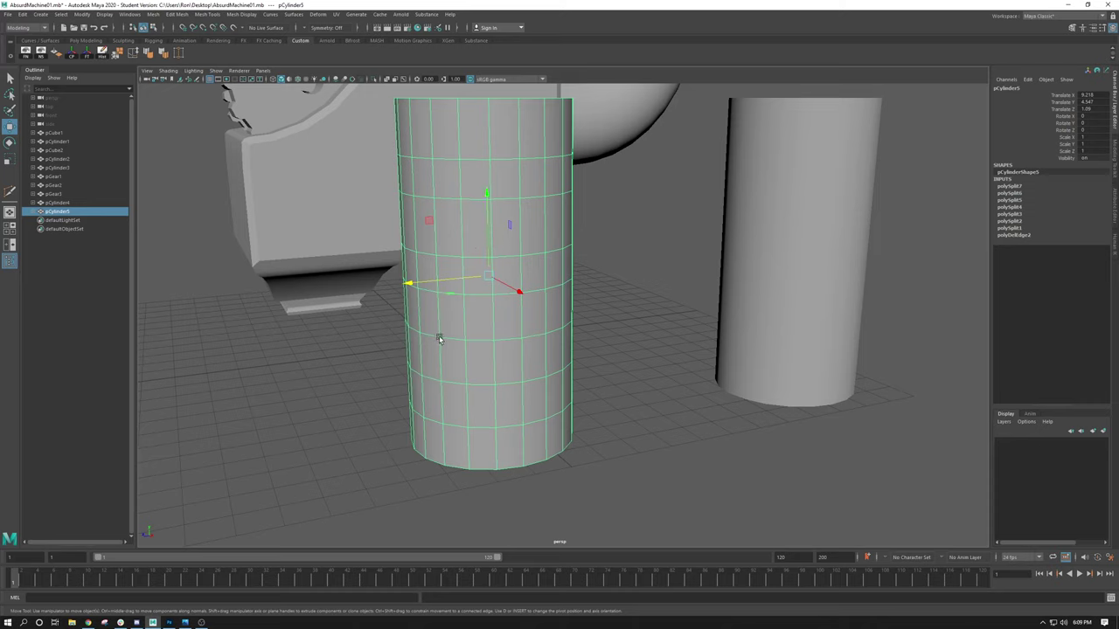
Delete the front cylinder and check the creation settings of the remaining subdivided cylinder
key(Delete)
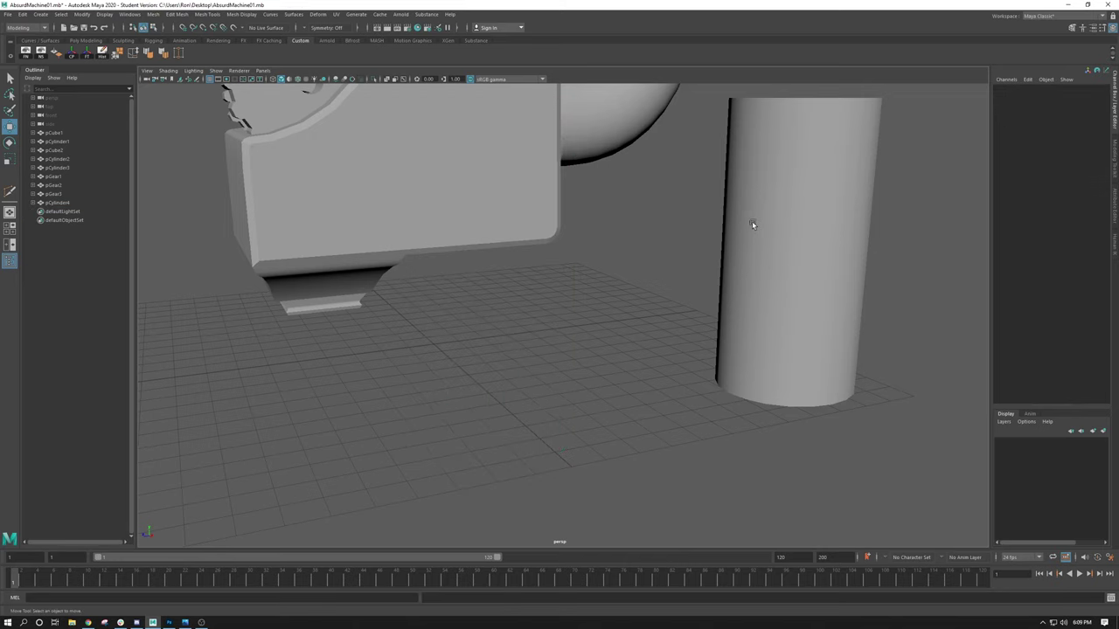
click(817, 226)
key(f)
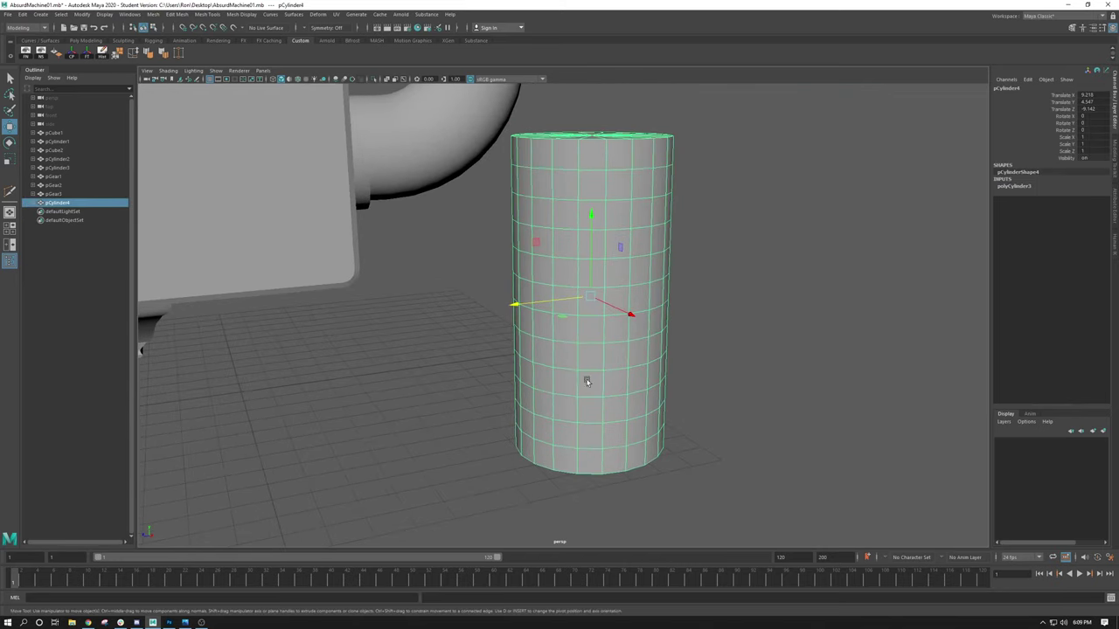
click(1018, 190)
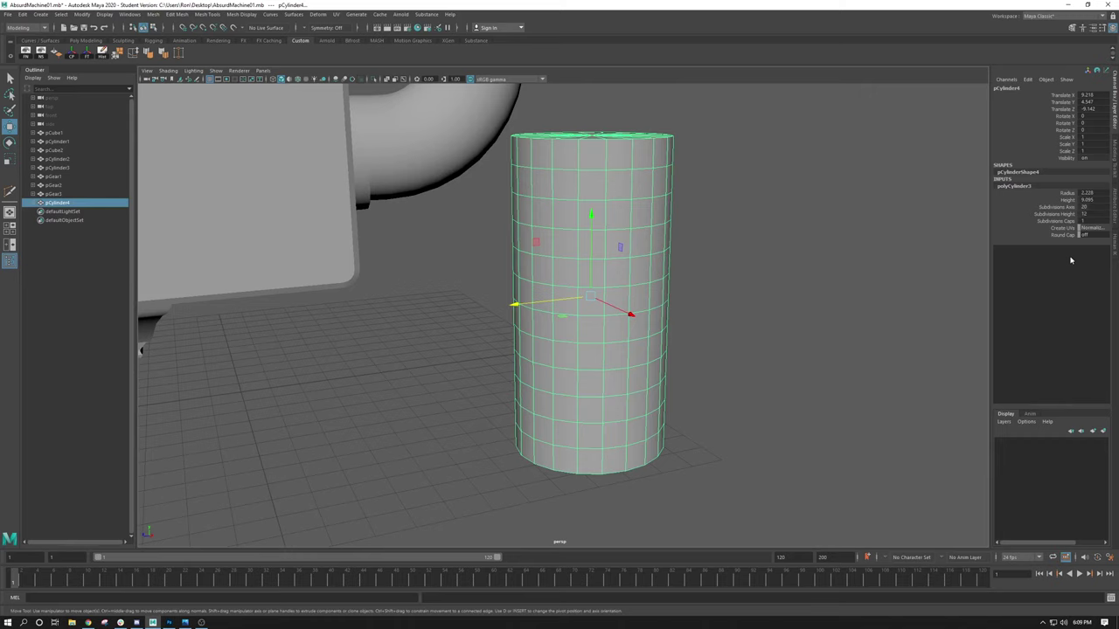
click(748, 361)
click(651, 329)
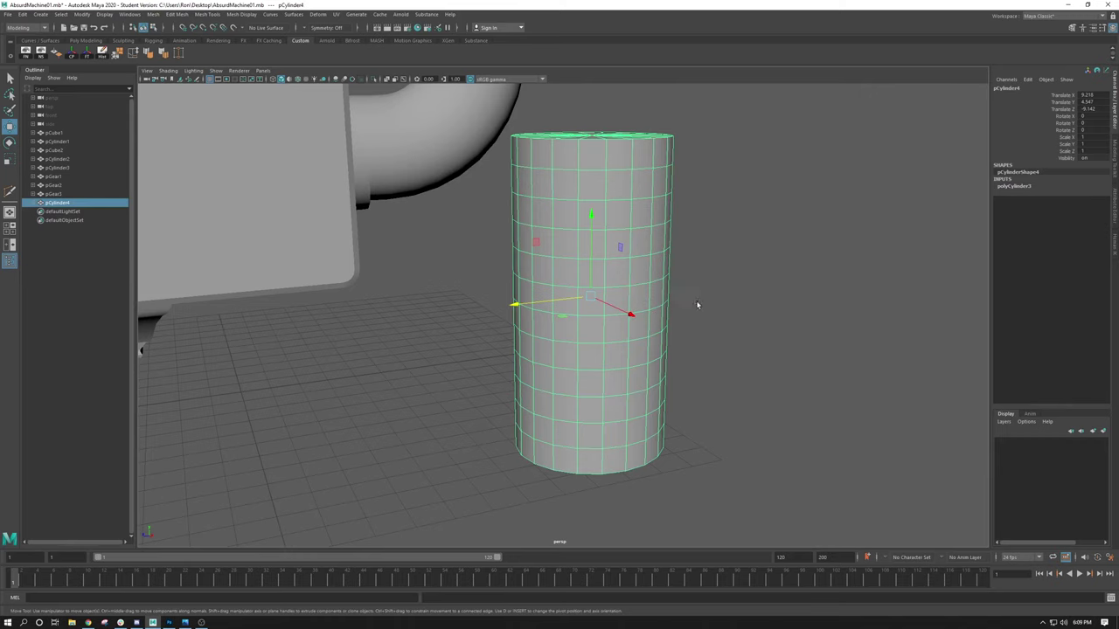
Lay the remaining cylinder on its side by setting its X rotation to 90
alt+right_drag(697, 307, 579, 269)
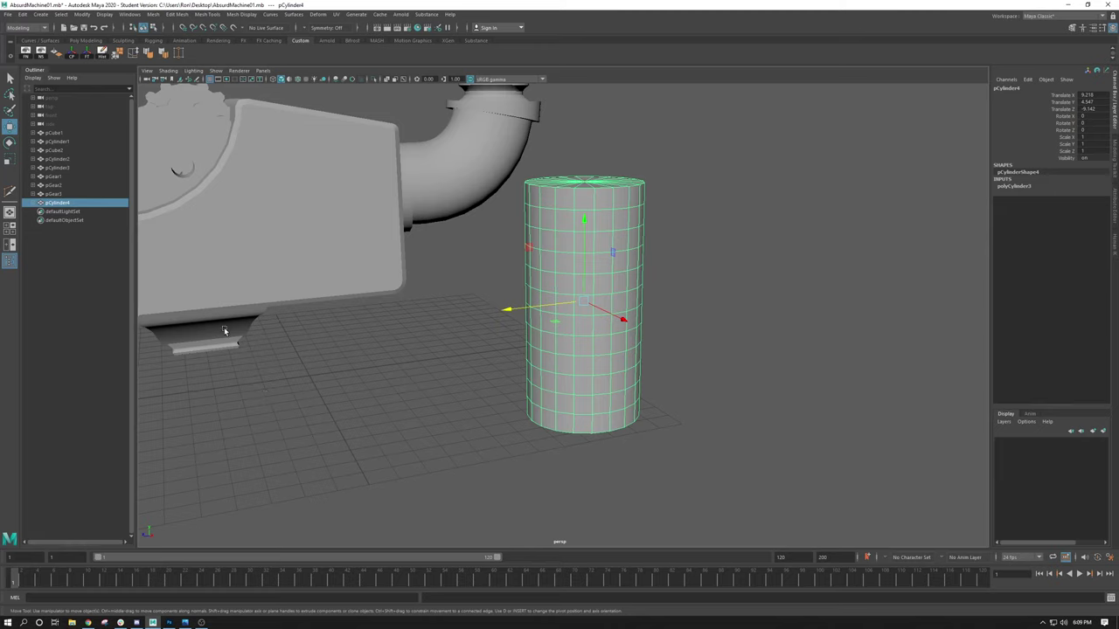
alt+drag(462, 197, 479, 180)
click(480, 180)
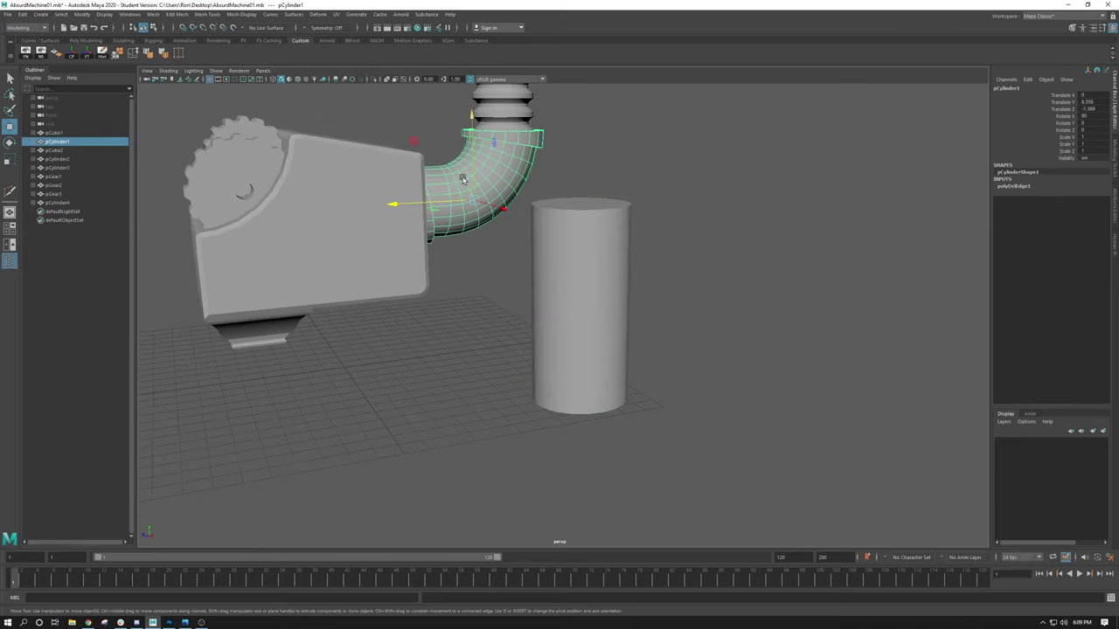
click(579, 315)
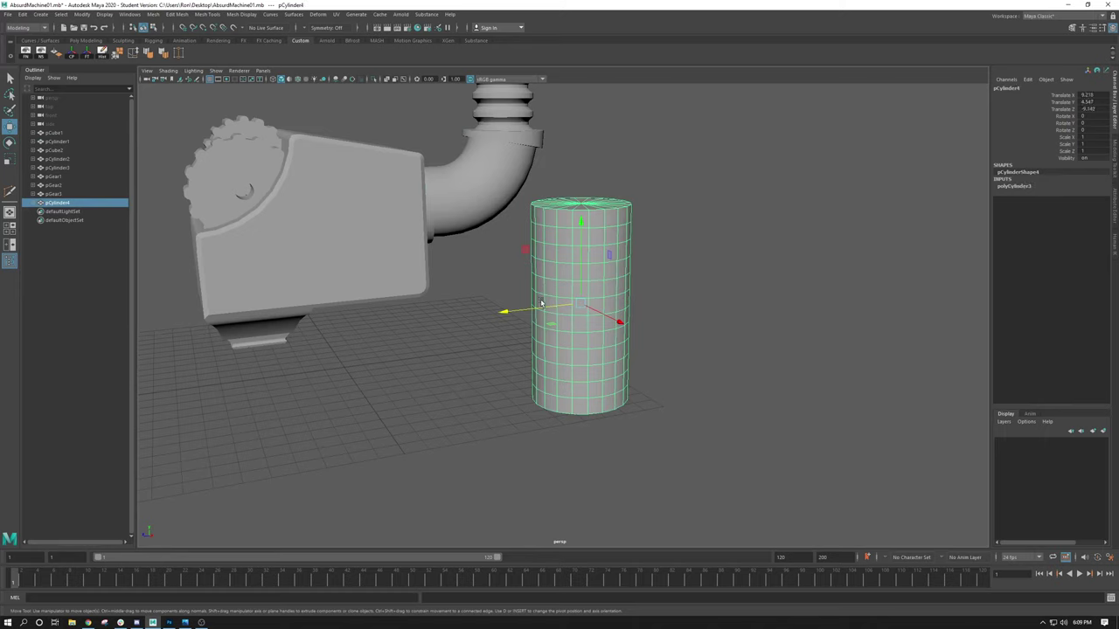
key(e)
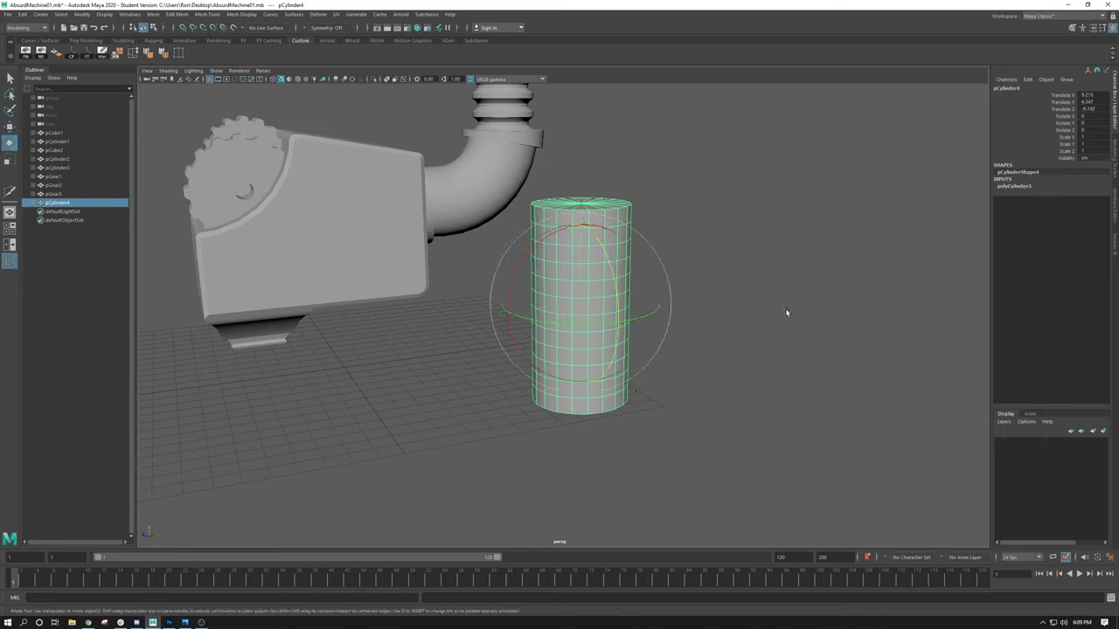
drag(564, 290, 629, 313)
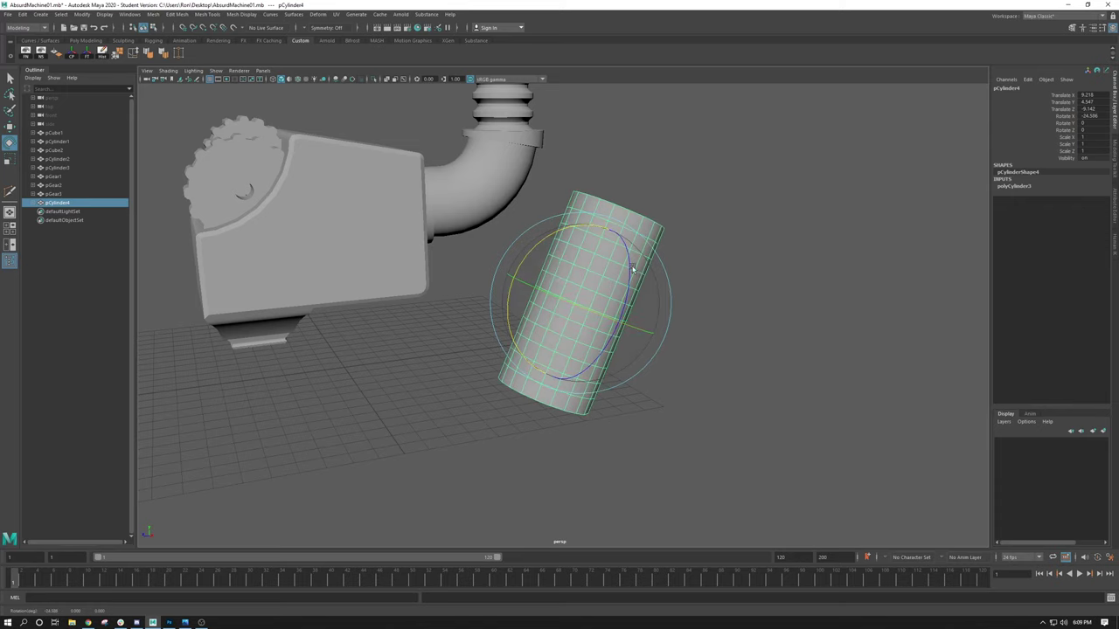
click(1088, 116)
text(90)
key(Return)
click(827, 219)
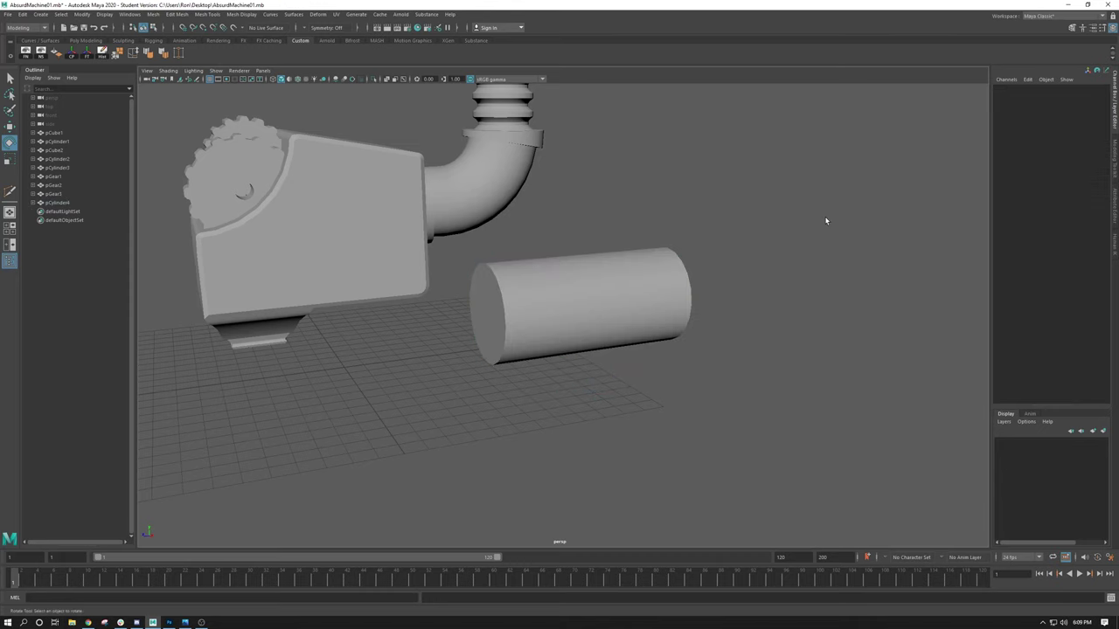
Add a nonlinear Bend deformer to the horizontal cylinder
click(554, 325)
alt+drag(554, 324, 546, 291)
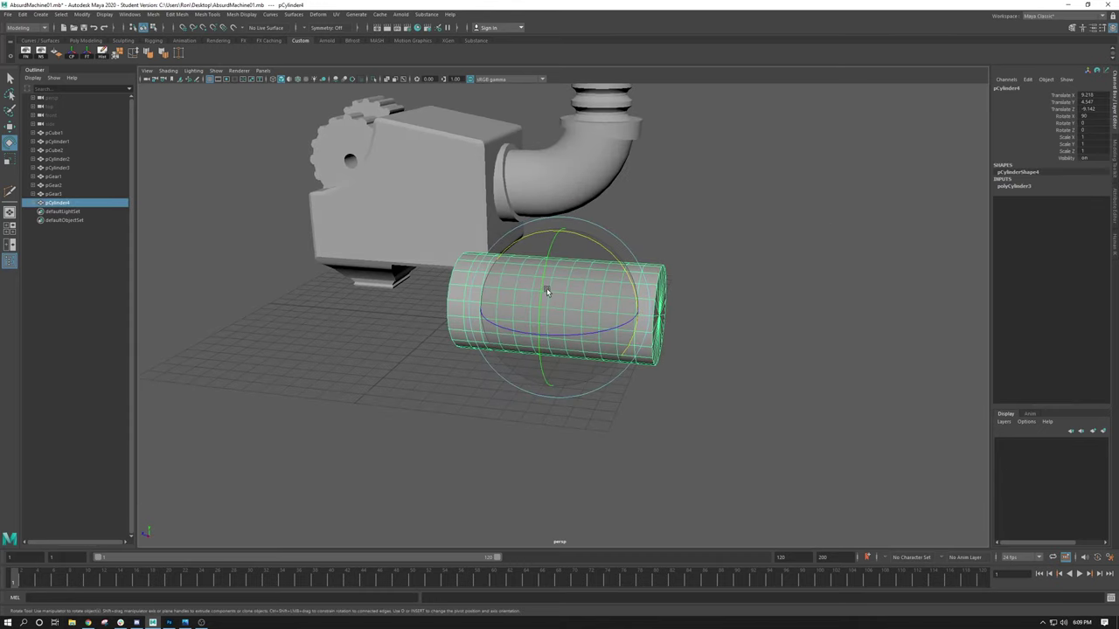
key(w)
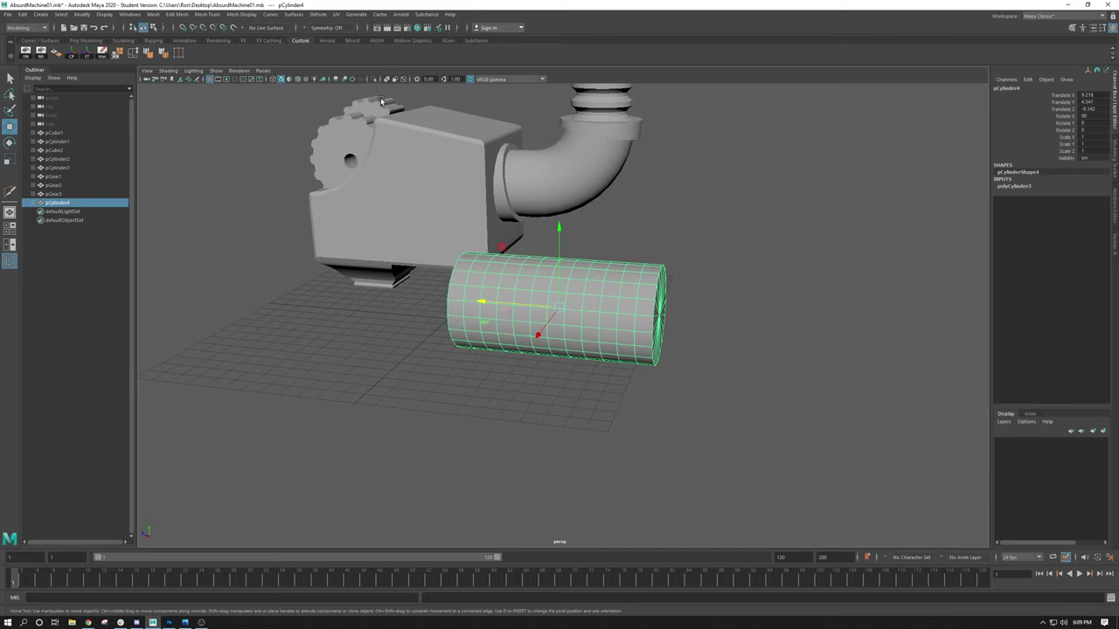
click(316, 15)
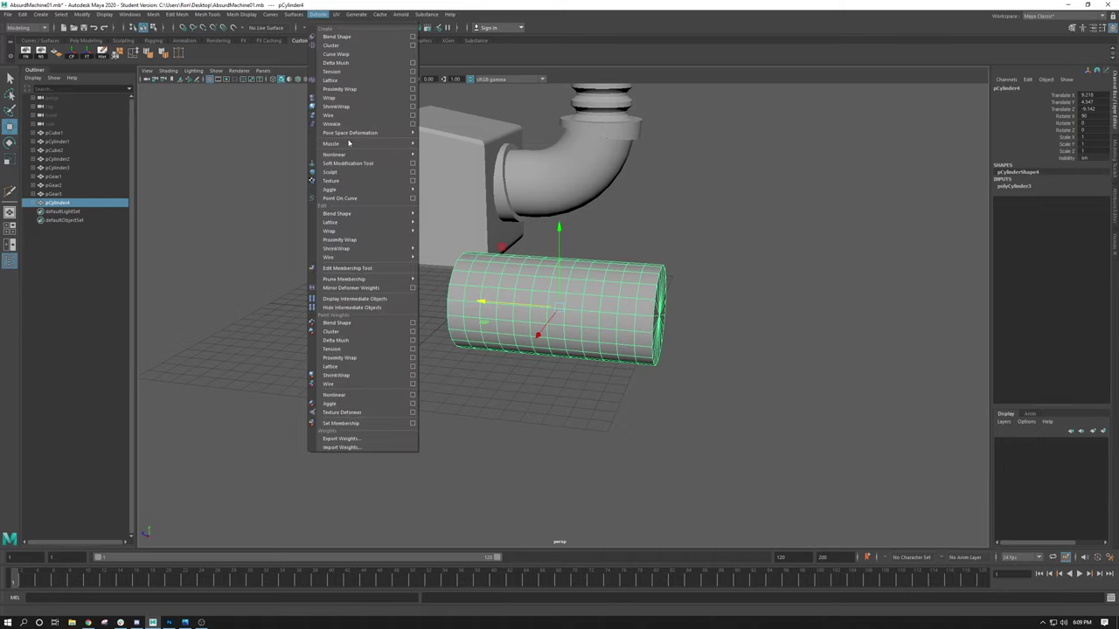
mouse_move(384, 155)
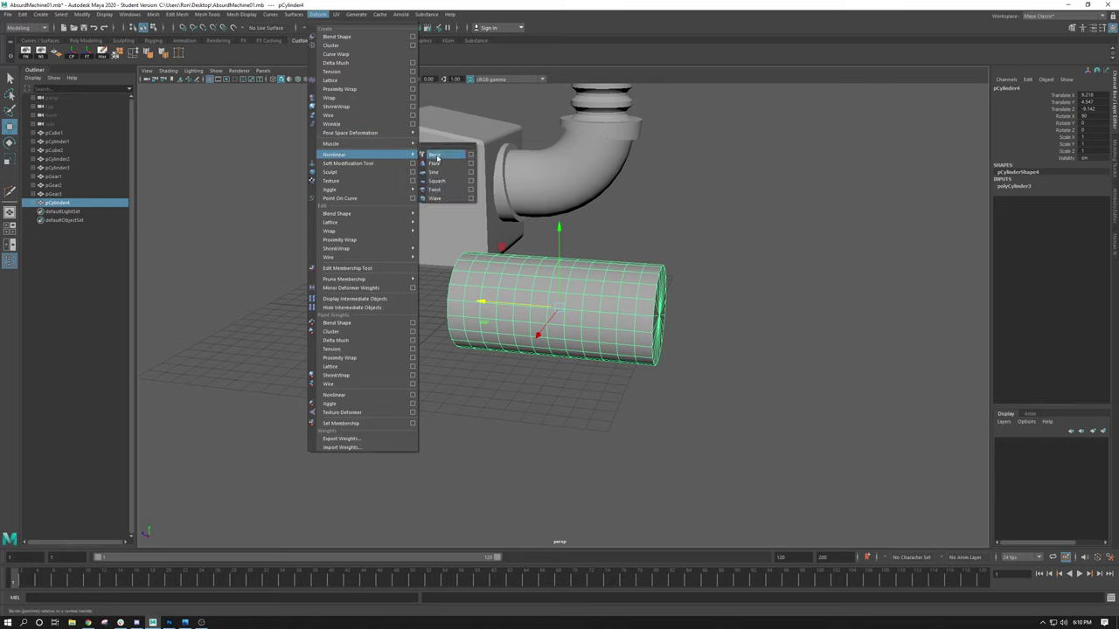
click(436, 156)
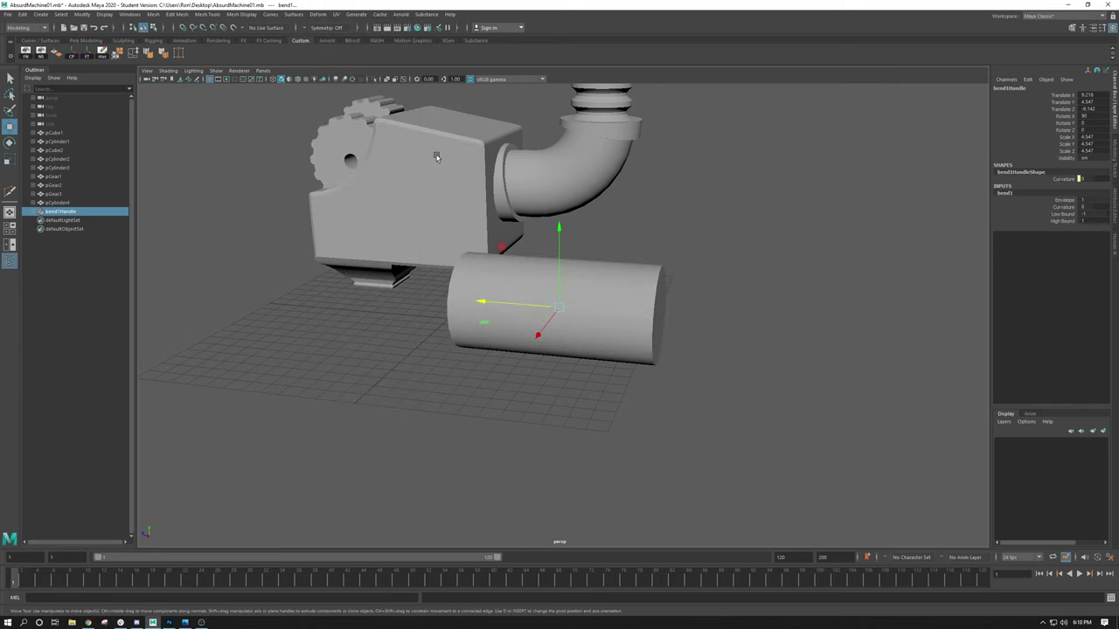
Inspect the bend handle running through the cylinder in wireframe display, and return to shaded display
scroll(590, 236, up, 1)
key(4)
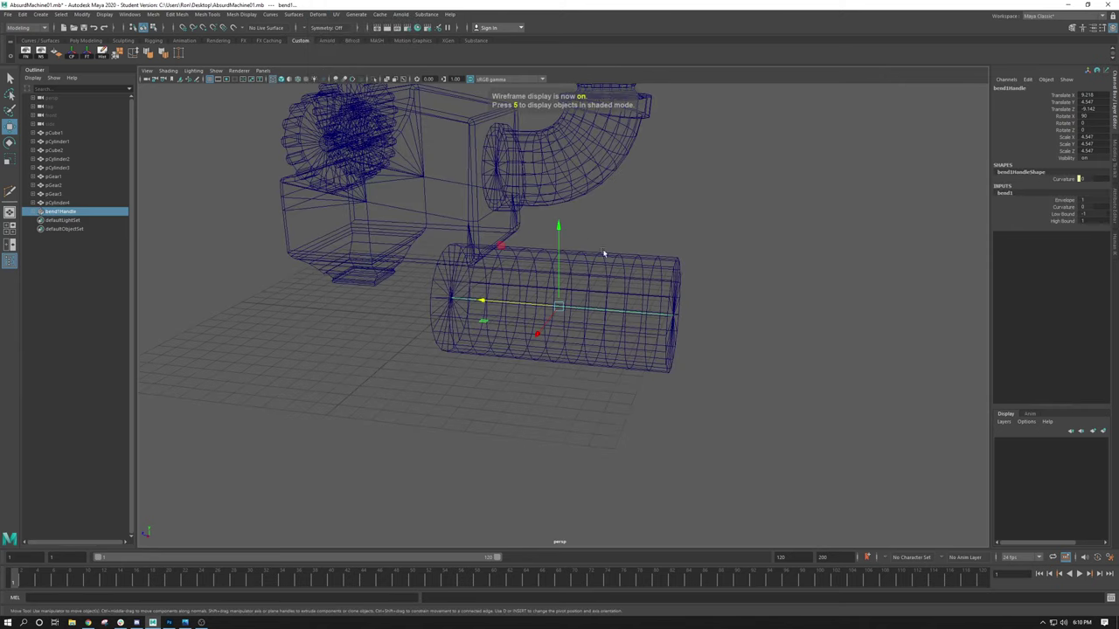
scroll(696, 321, up, 5)
scroll(686, 323, up, 2)
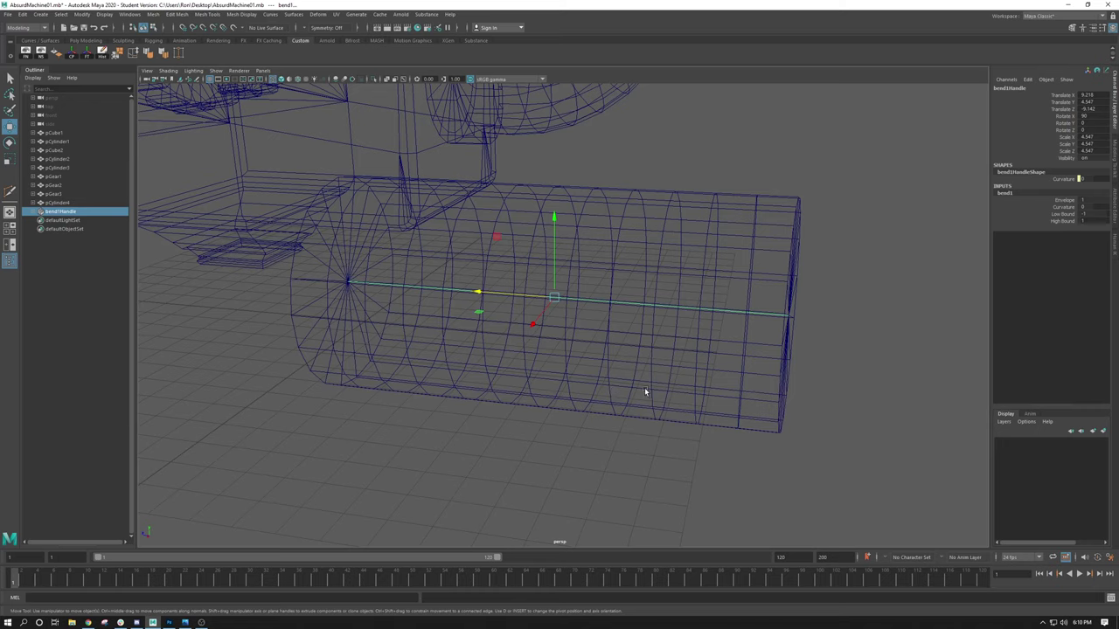
alt+right_drag(689, 382, 512, 308)
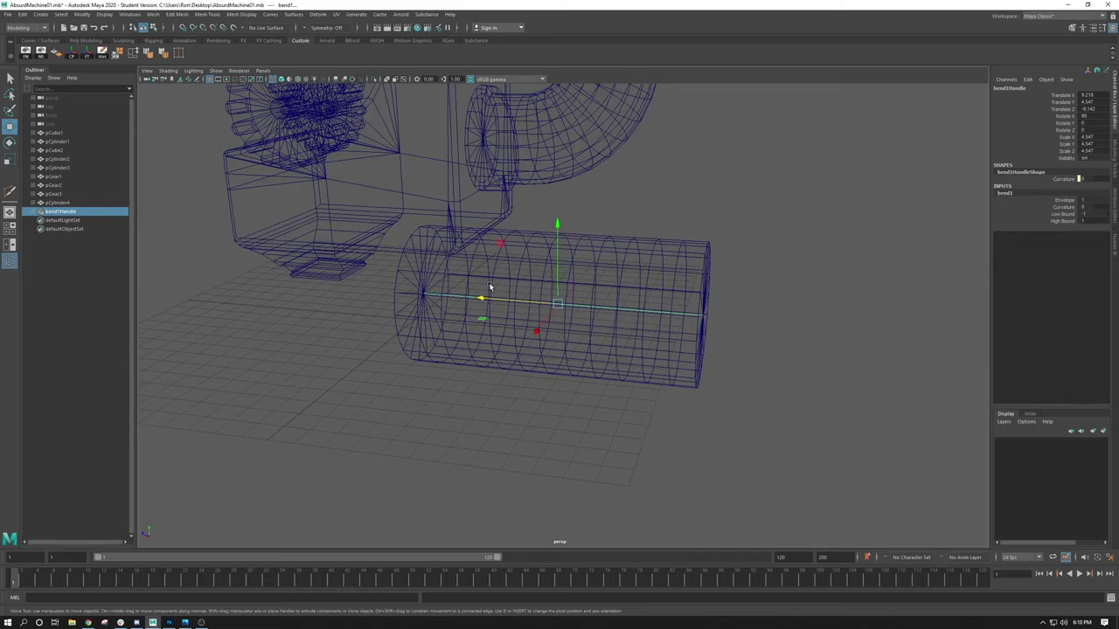
key(5)
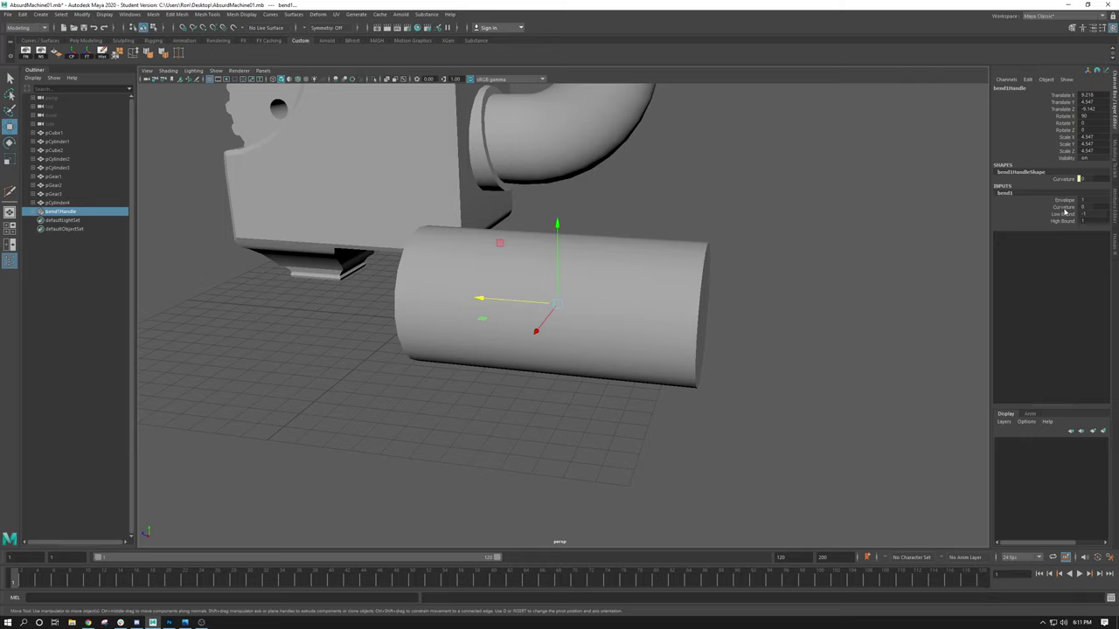
Bend the cylinder into a U shape by raising the bend deformer's curvature to about 87
click(1063, 207)
alt+drag(679, 283, 623, 146)
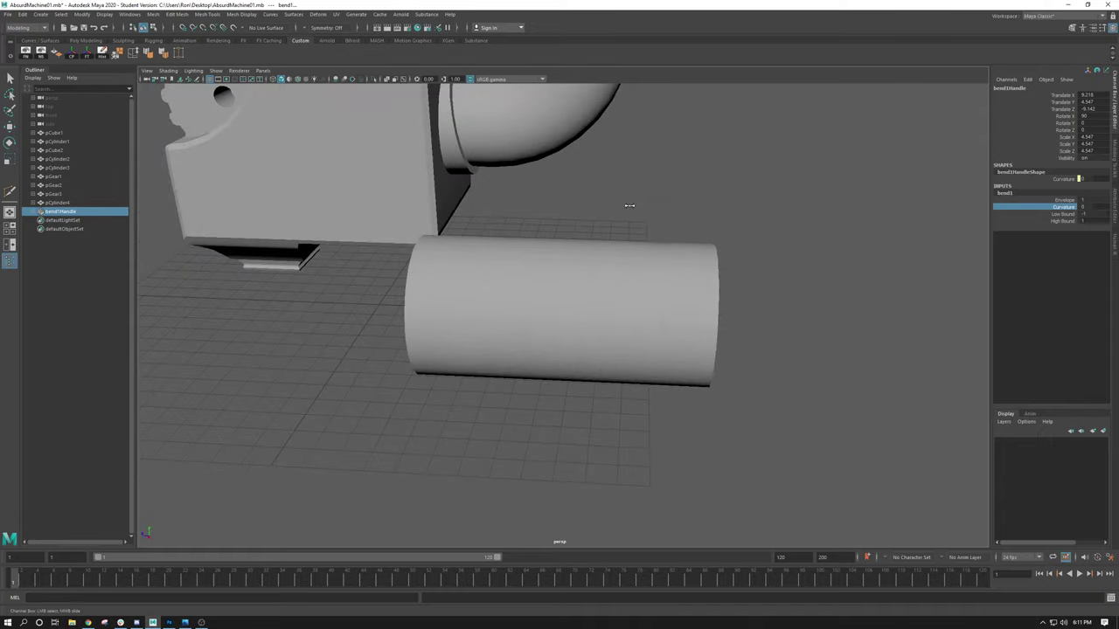
middle_drag(625, 205, 662, 216)
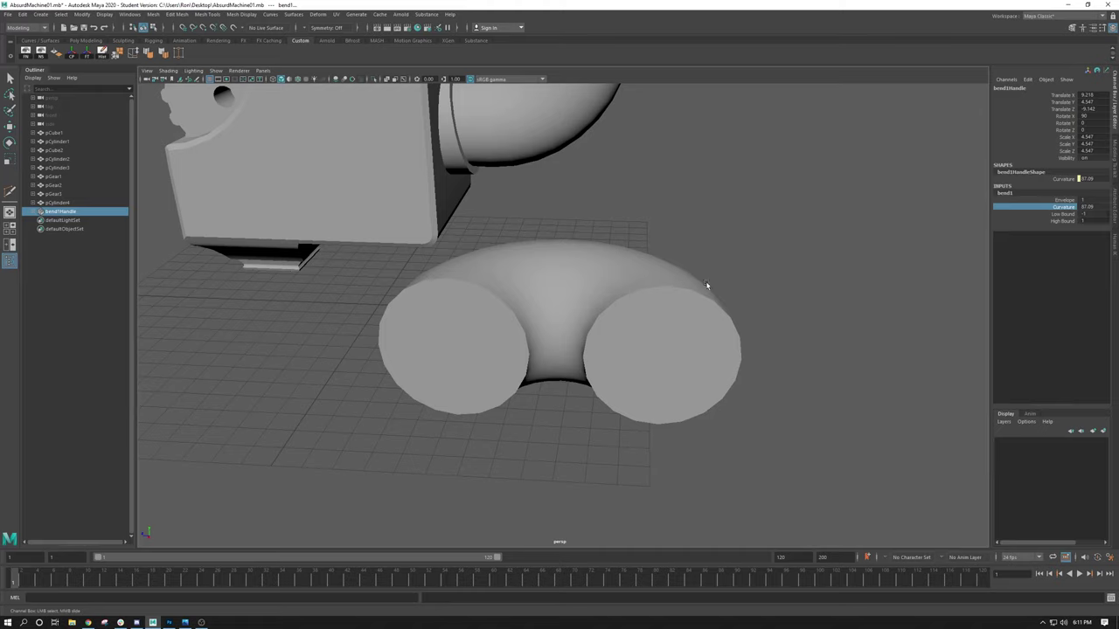
Set the bend deformer's curvature to 90 and show the U-shaped cylinder in wireframe display
double_click(1084, 206)
text(90)
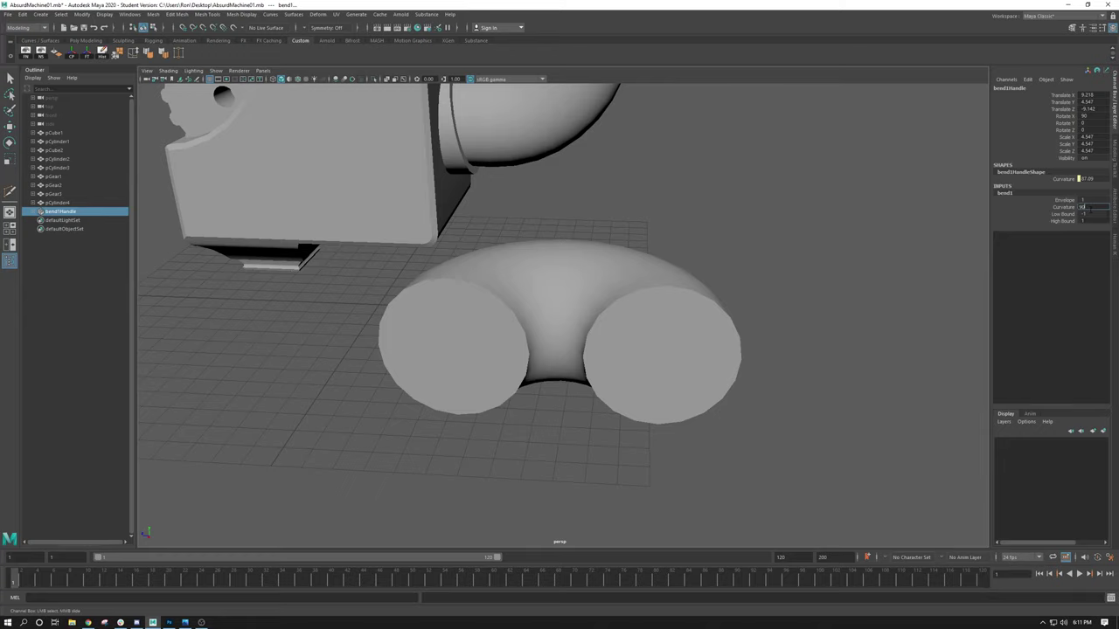
key(Return)
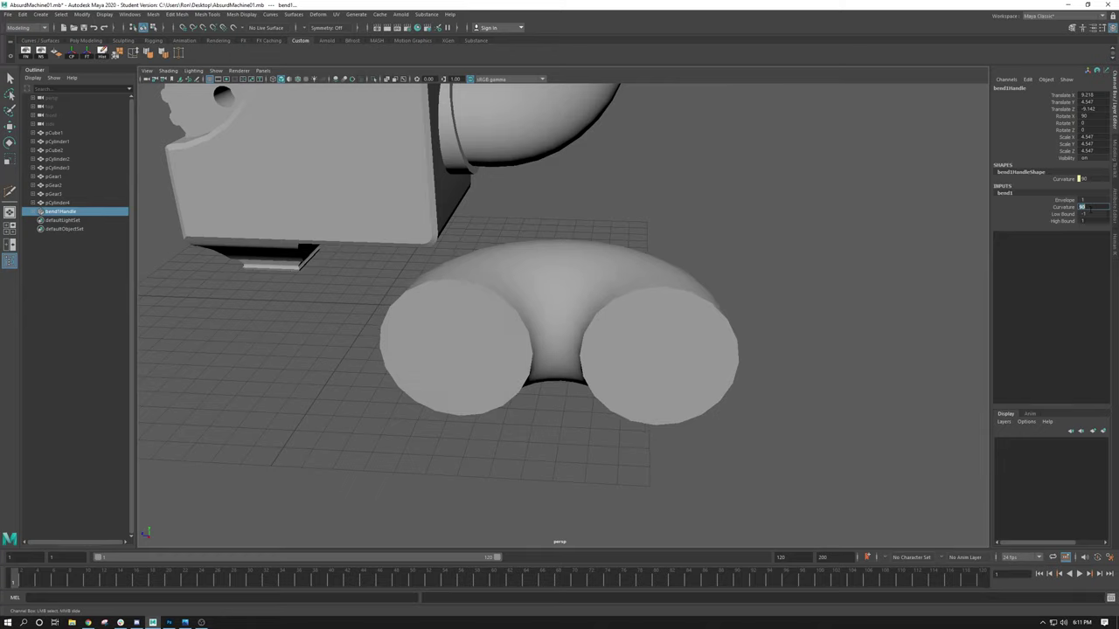
click(1059, 214)
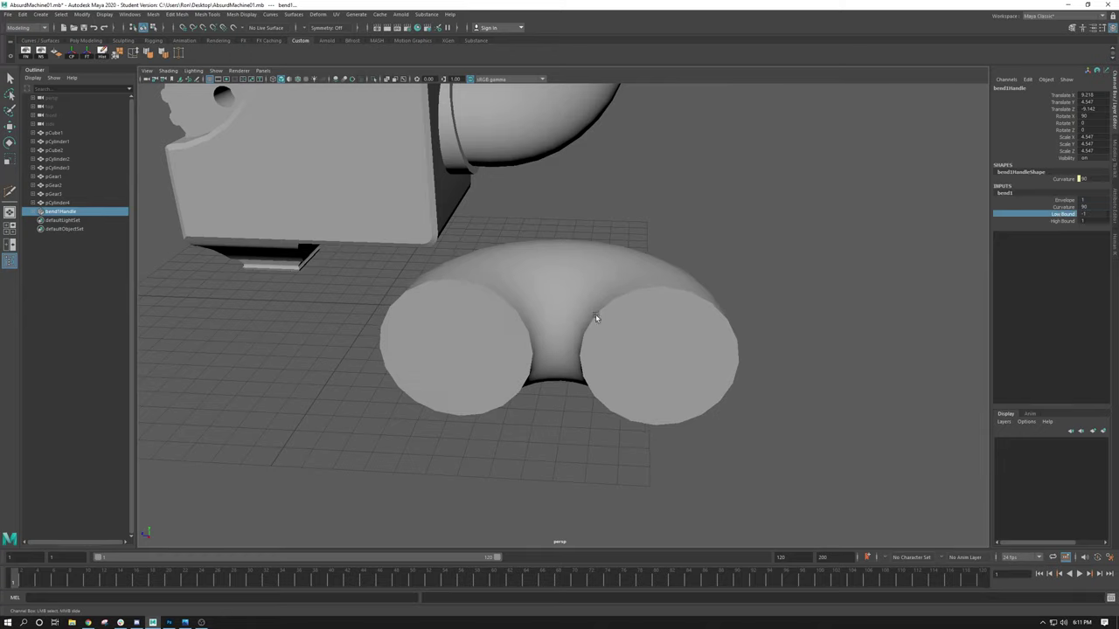
alt+drag(595, 314, 502, 353)
key(4)
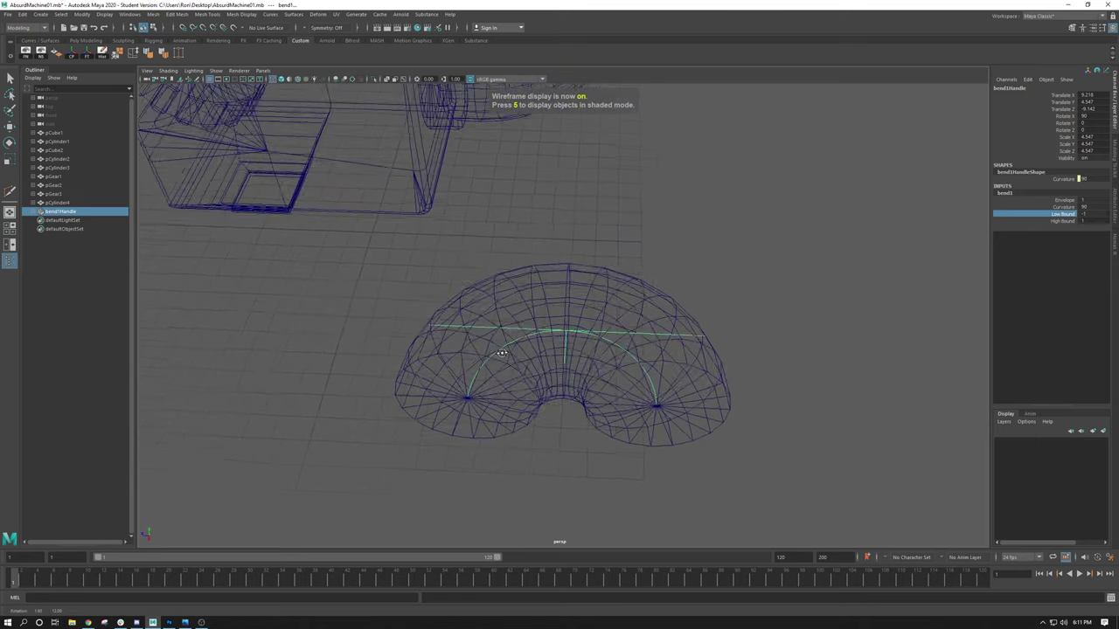
alt+right_drag(502, 353, 371, 297)
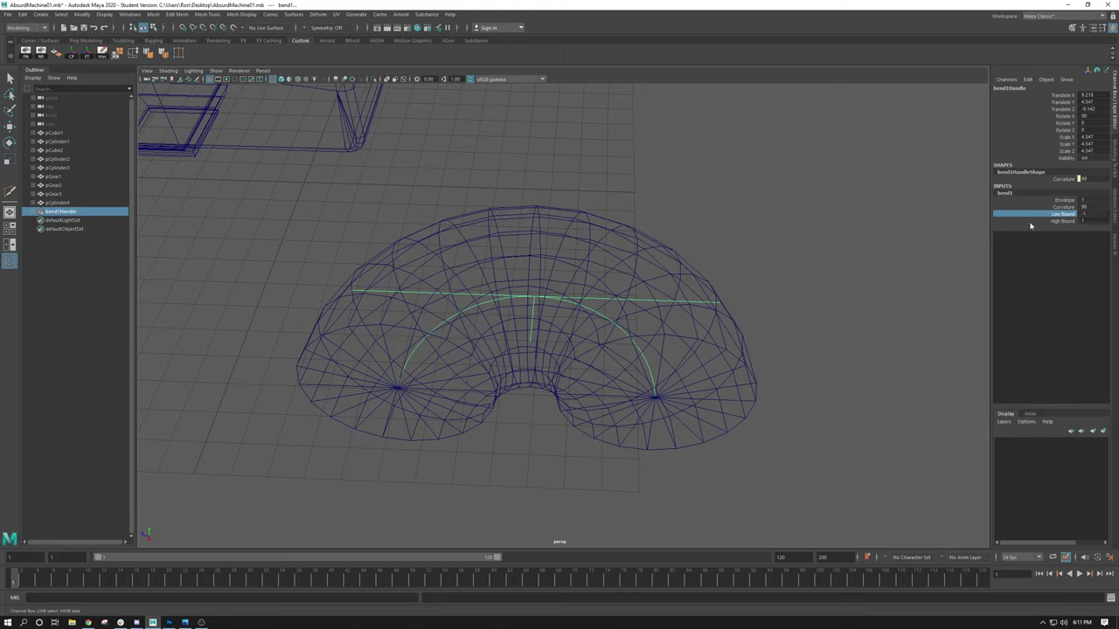
Try limiting the bend to one half of the cylinder by setting the low bound to 0
double_click(1091, 213)
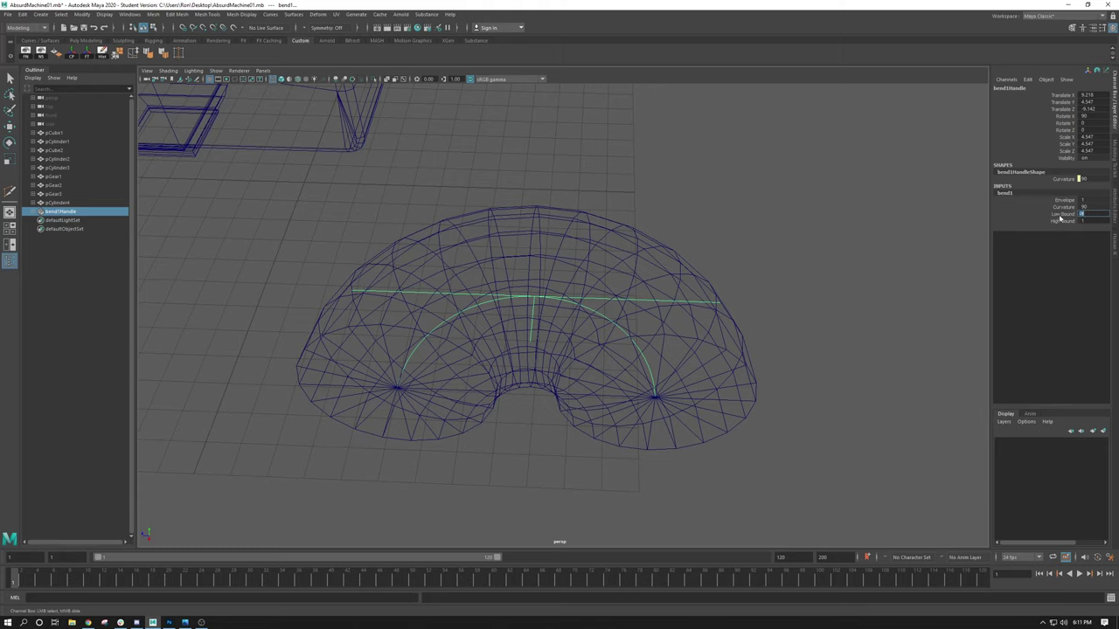
text(-1)
key(Return)
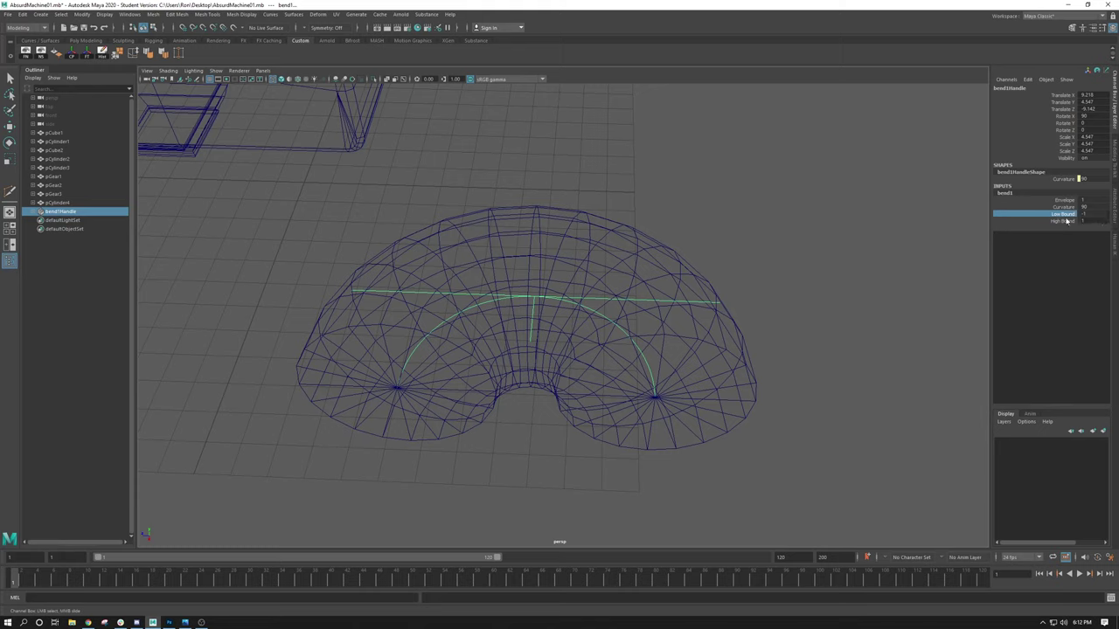
click(1085, 214)
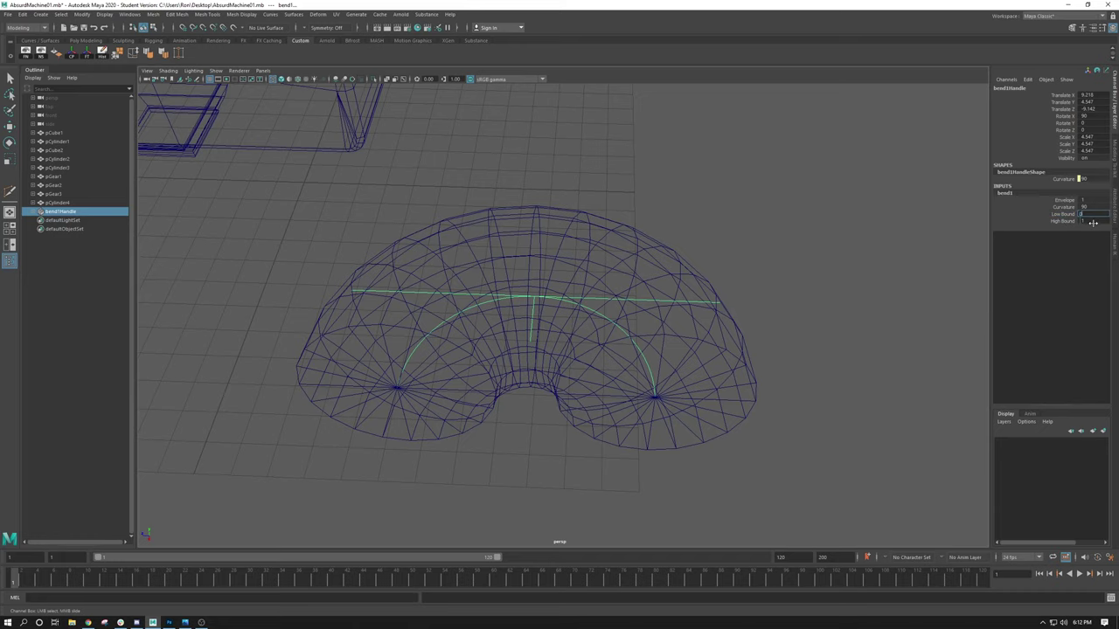
key(Return)
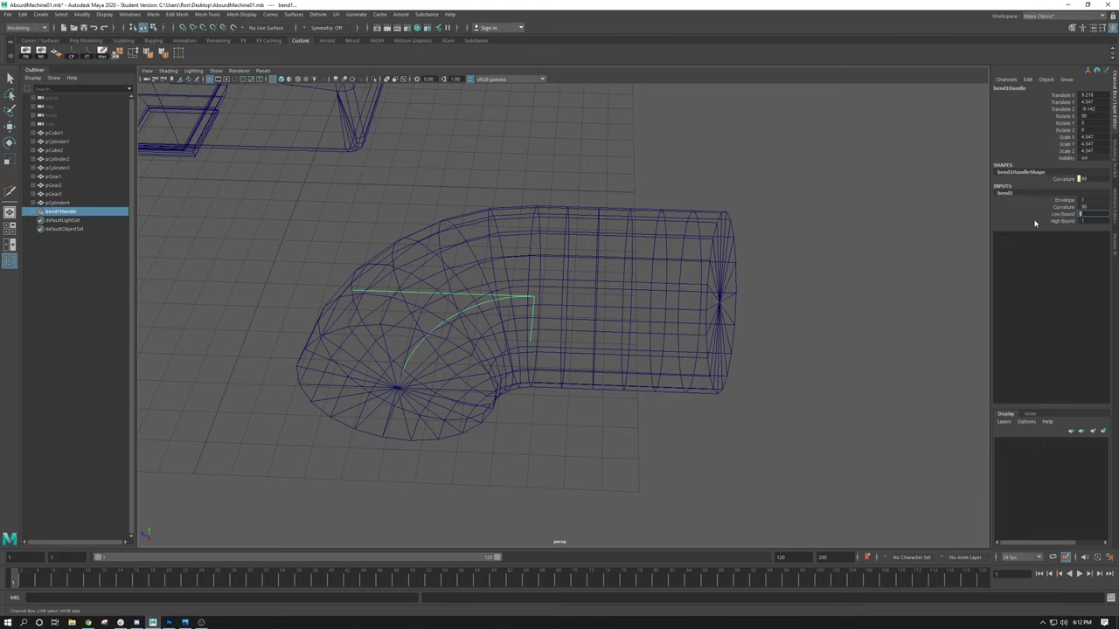
Bend only the other half of the cylinder by setting the low bound to -1 and the high bound to 0
text(-1)
key(Return)
key(Tab)
text(0)
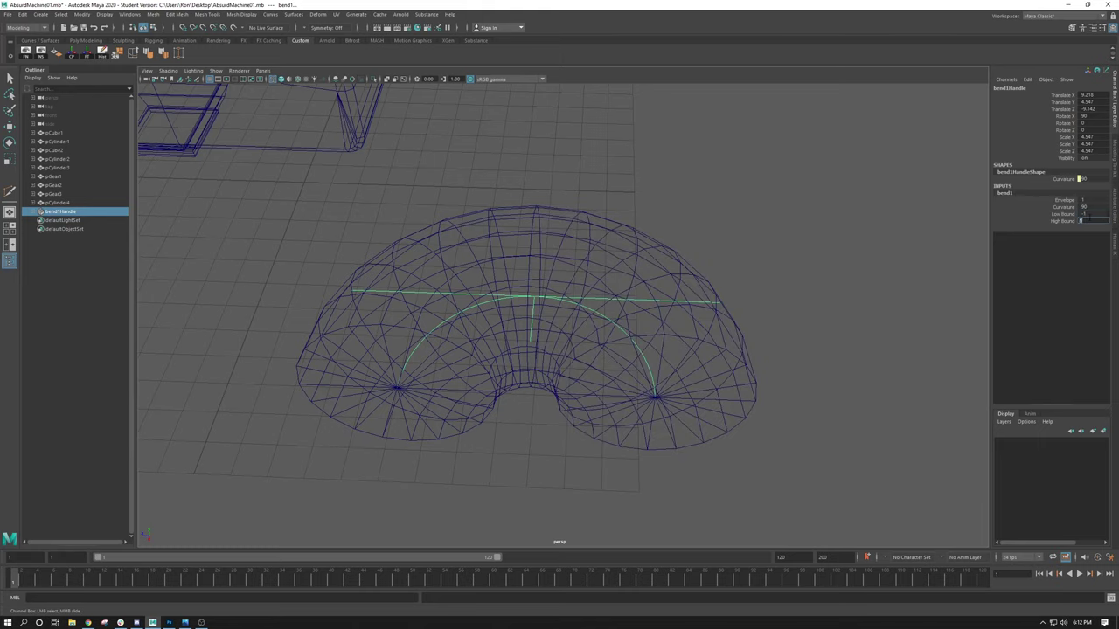
key(Return)
alt+drag(844, 299, 534, 252)
scroll(568, 262, up, 3)
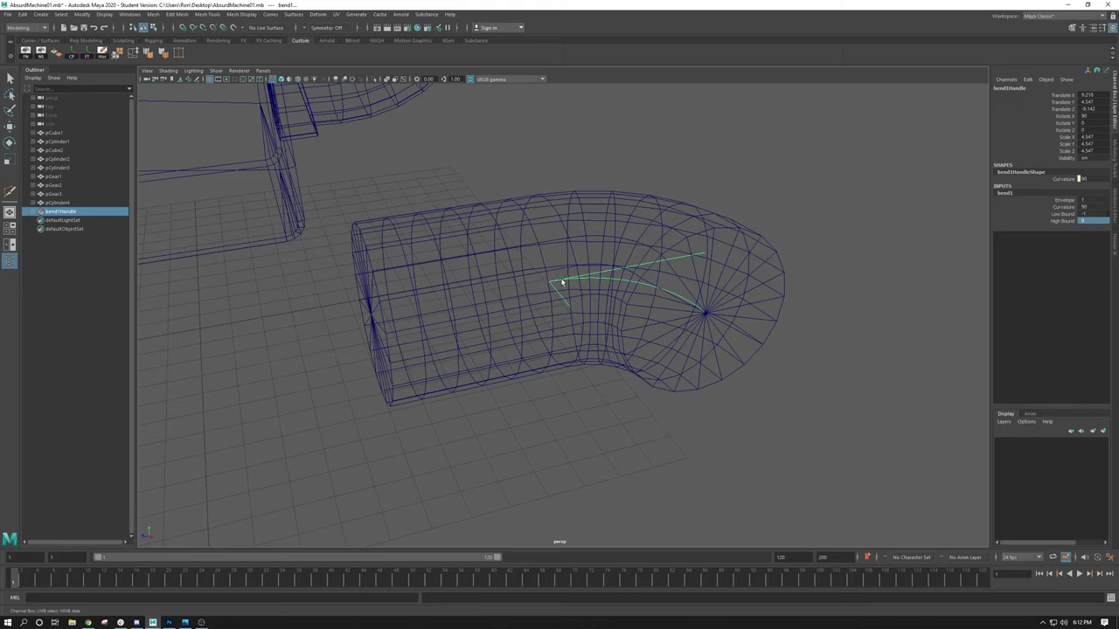
Slide the bend handle along the cylinder to a Z translation of about -6.49 and return to shaded display
key(w)
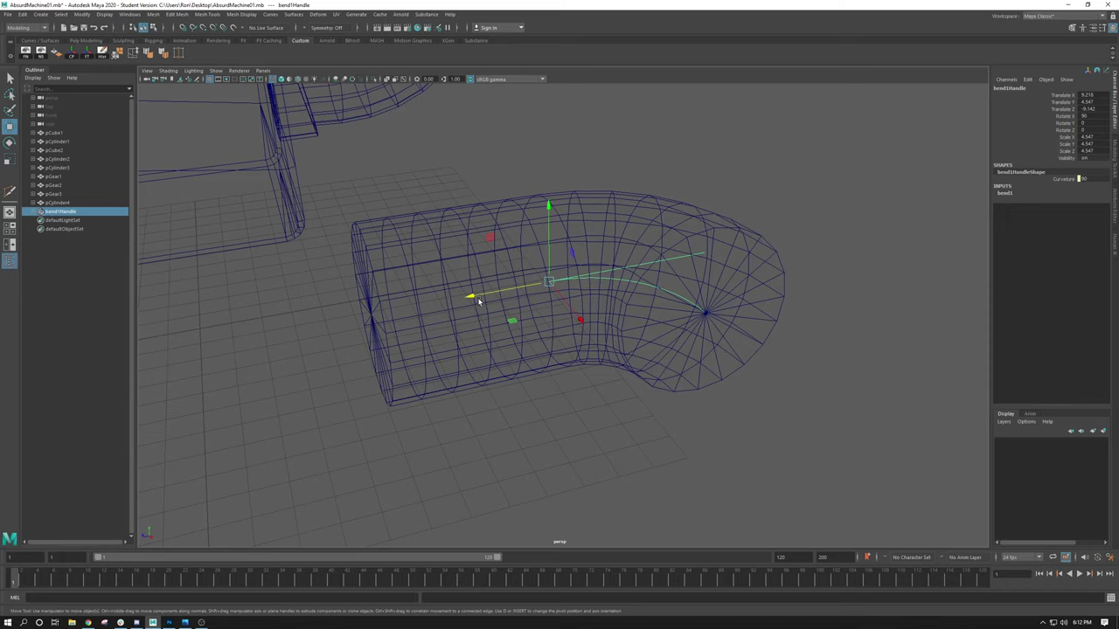
drag(478, 301, 367, 316)
scroll(408, 318, down, 3)
key(5)
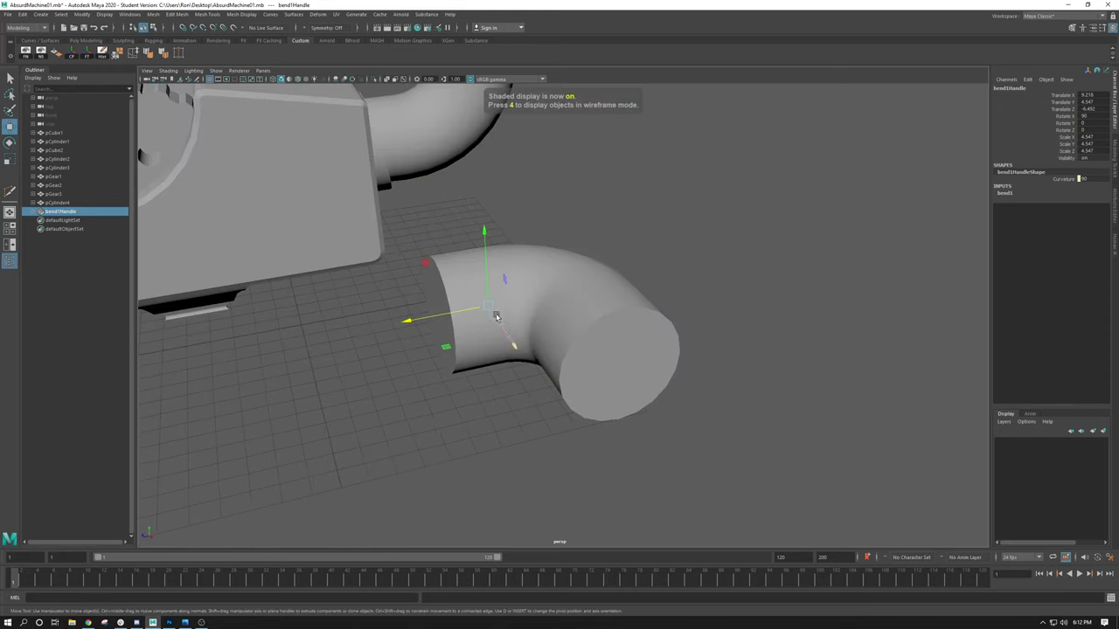
Rotate the bend handle so the elbow points upward, setting its Z rotation to 90
key(e)
drag(496, 315, 473, 271)
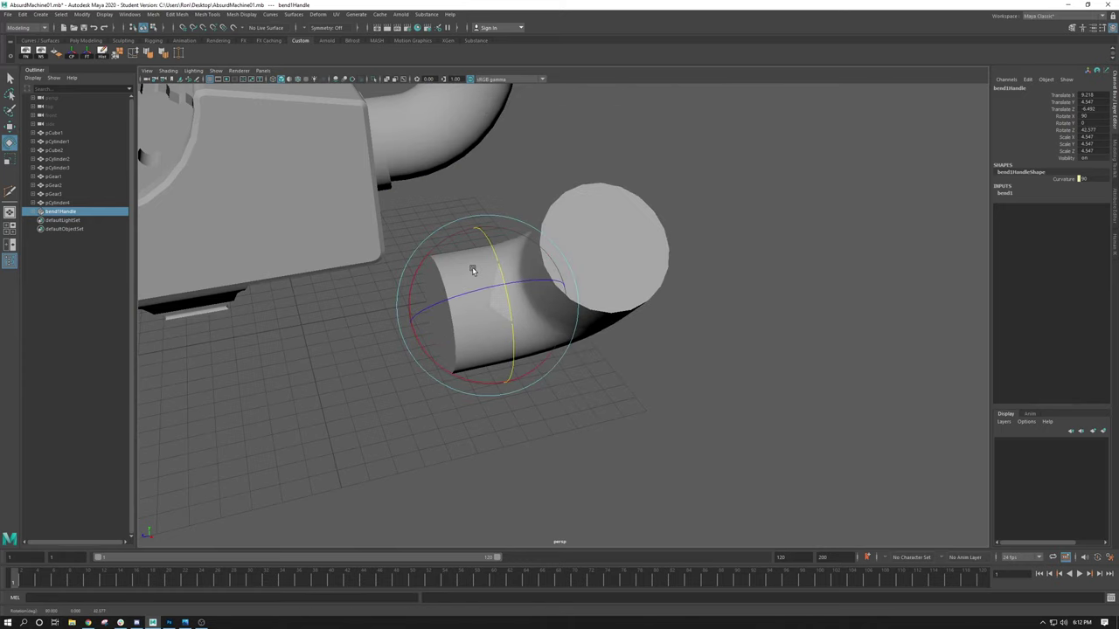
click(1092, 129)
text(90)
key(Return)
alt+drag(650, 239, 572, 207)
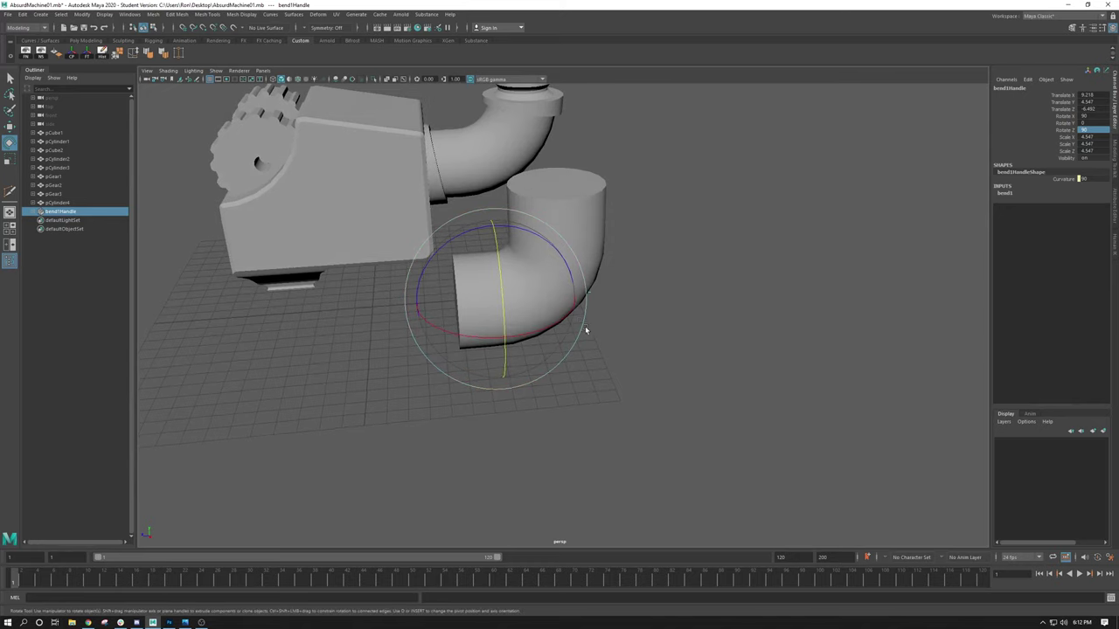
alt+drag(586, 330, 620, 308)
alt+drag(569, 269, 612, 324)
Nudge the bend handle slightly along the Z axis and undo the move
key(w)
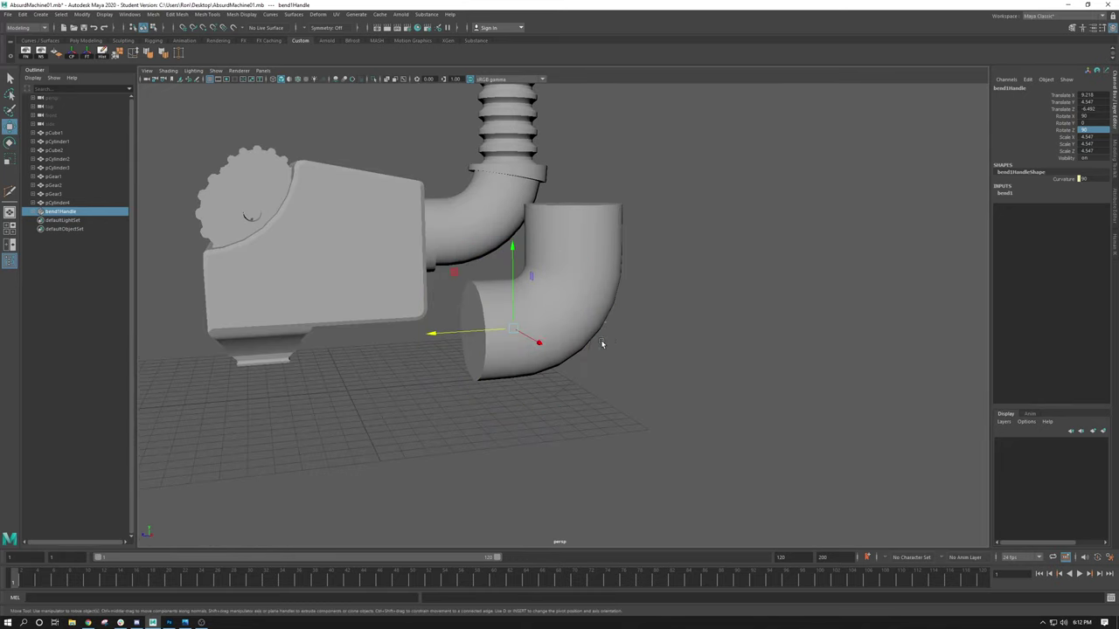
mouse_move(435, 334)
mouse_down()
mouse_move(517, 321)
mouse_move(432, 329)
mouse_up()
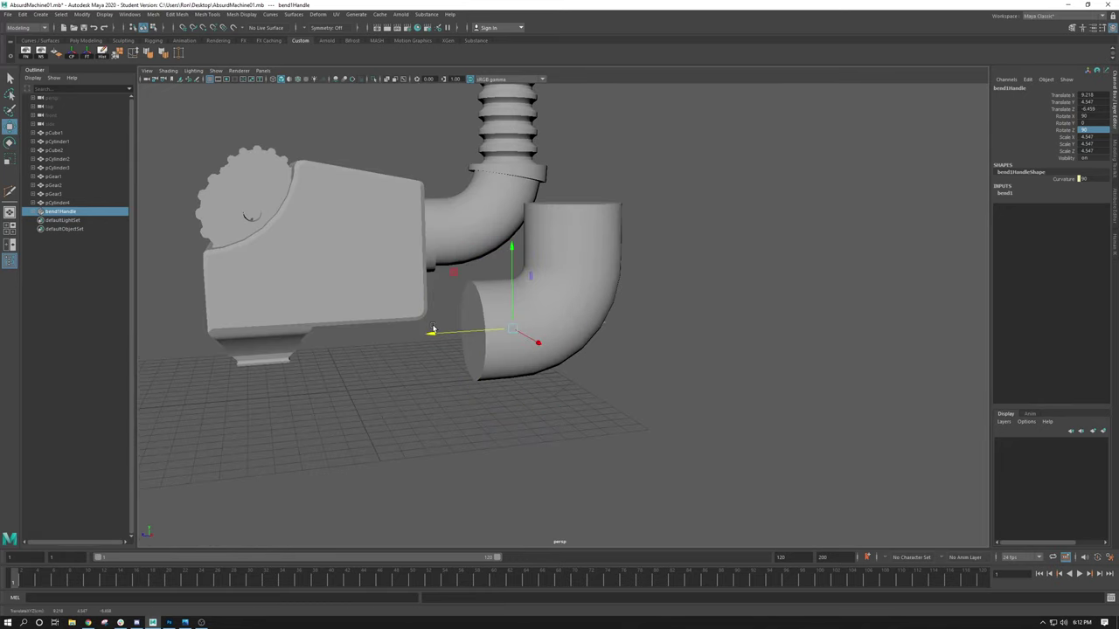
click(501, 322)
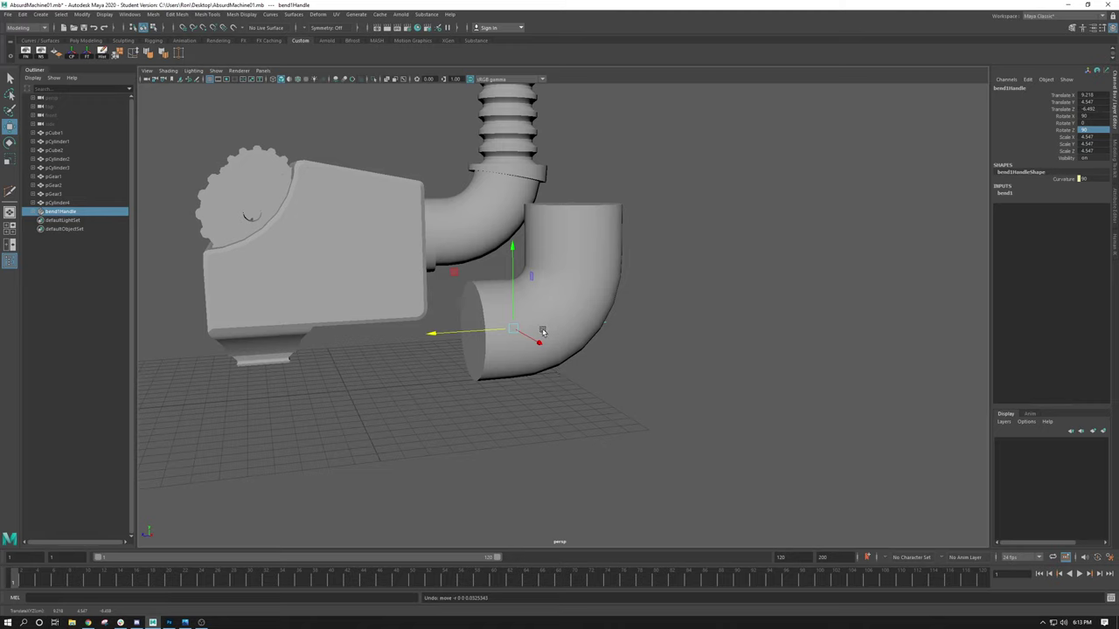
Try moving the bent cylinder without its bend handle, upward and along Z, and undo each move
click(568, 289)
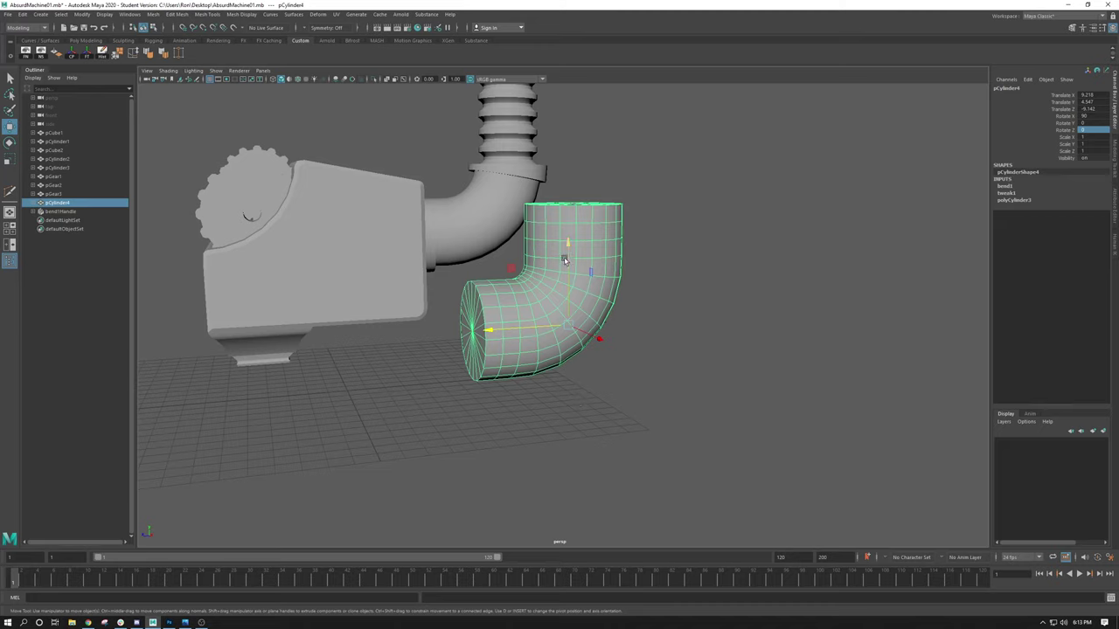
drag(569, 225, 549, 92)
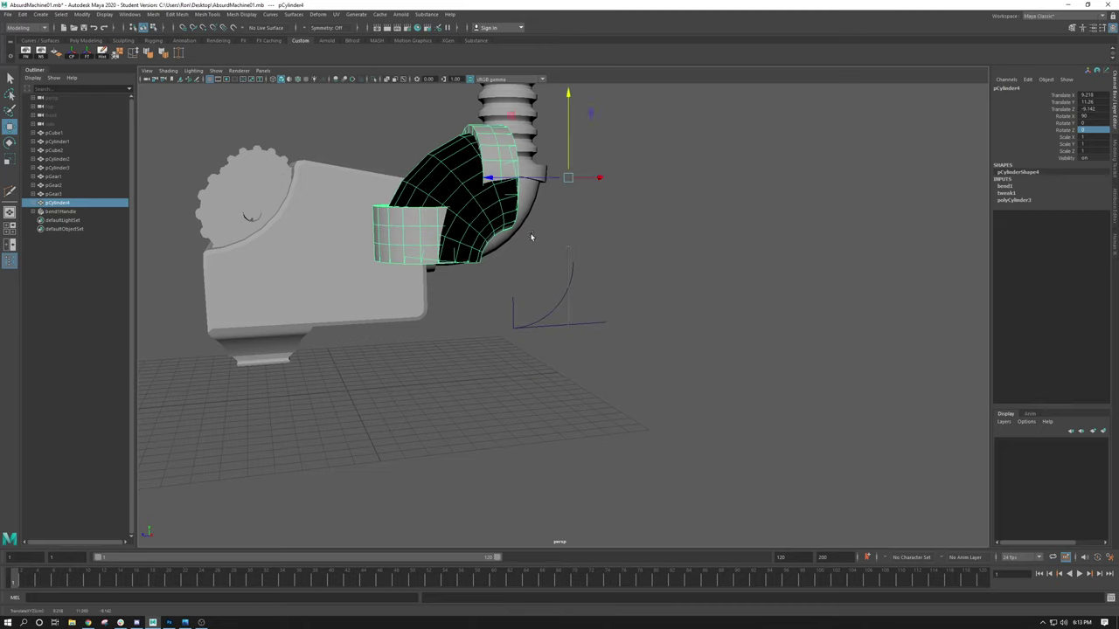
key(ctrl+z)
scroll(649, 392, down, 4)
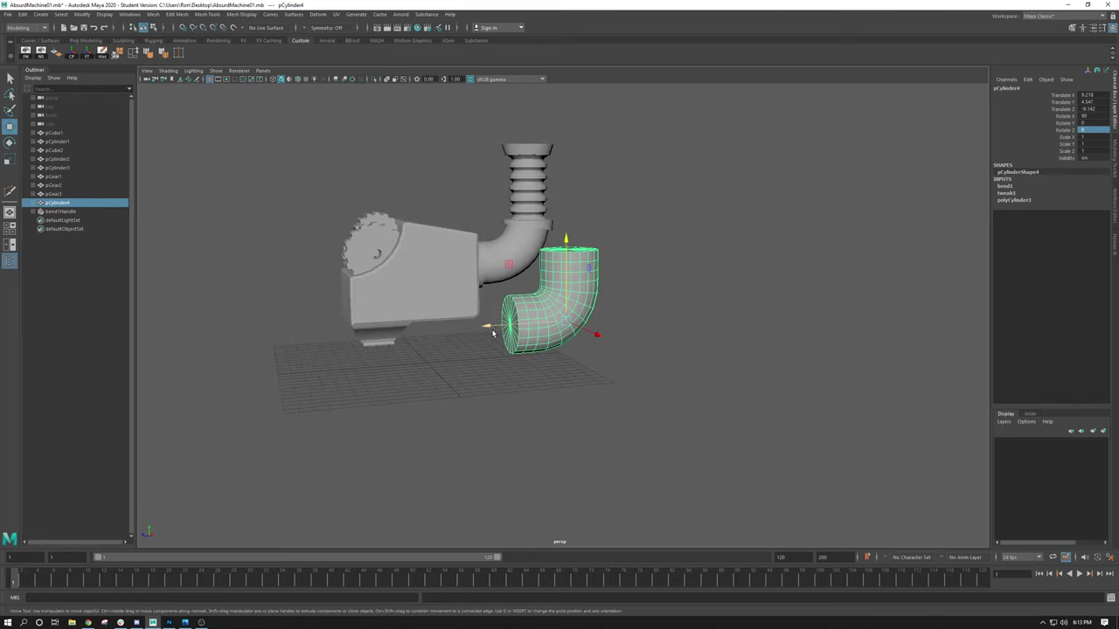
drag(489, 328, 545, 340)
key(ctrl+z)
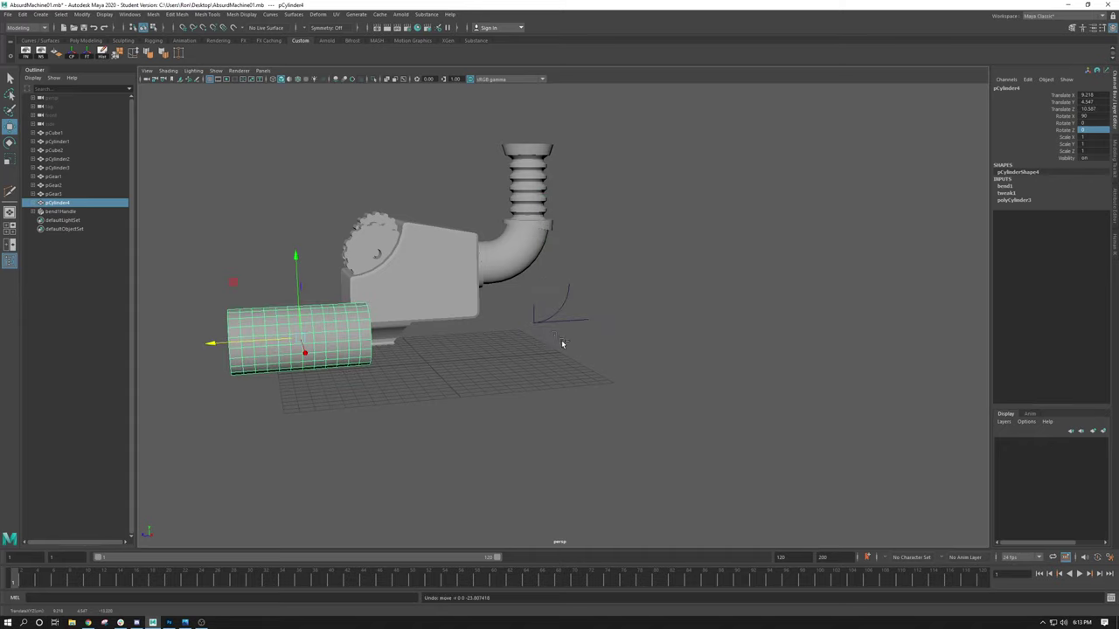
key(ctrl+z)
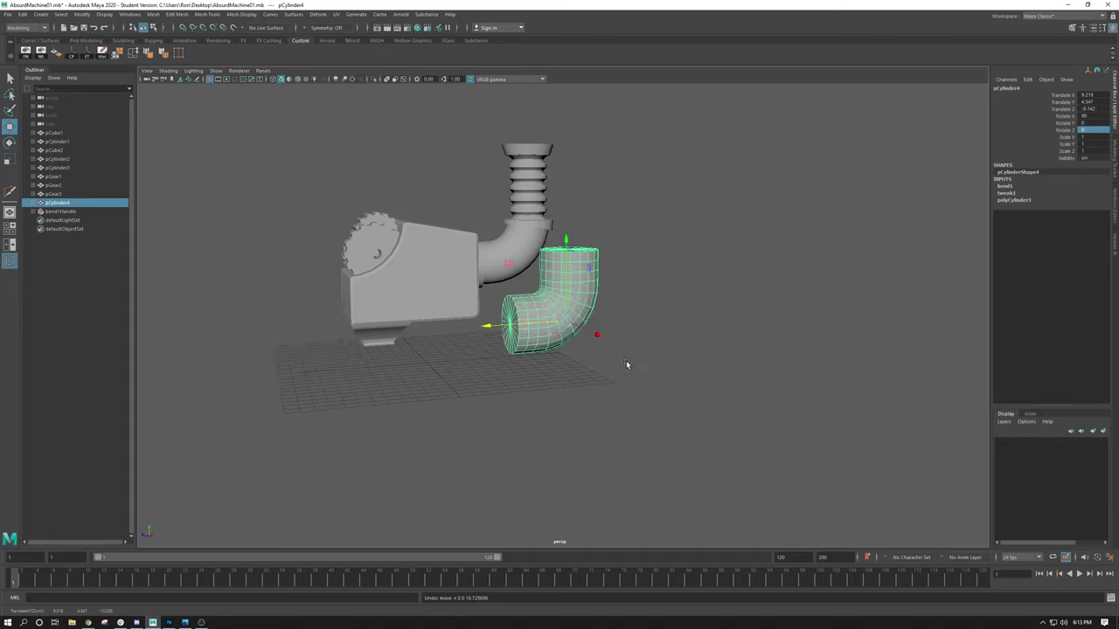
Select the bent cylinder together with its bend handle, raise both to about Y 10.09, and undo the move
drag(637, 368, 521, 297)
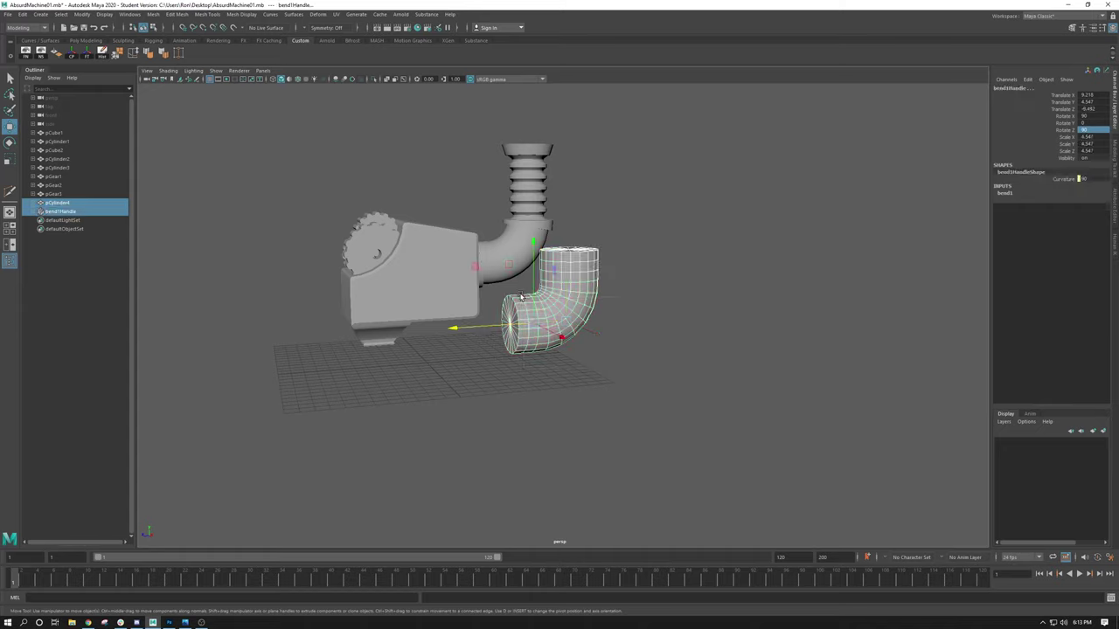
drag(642, 376, 529, 297)
click(537, 243)
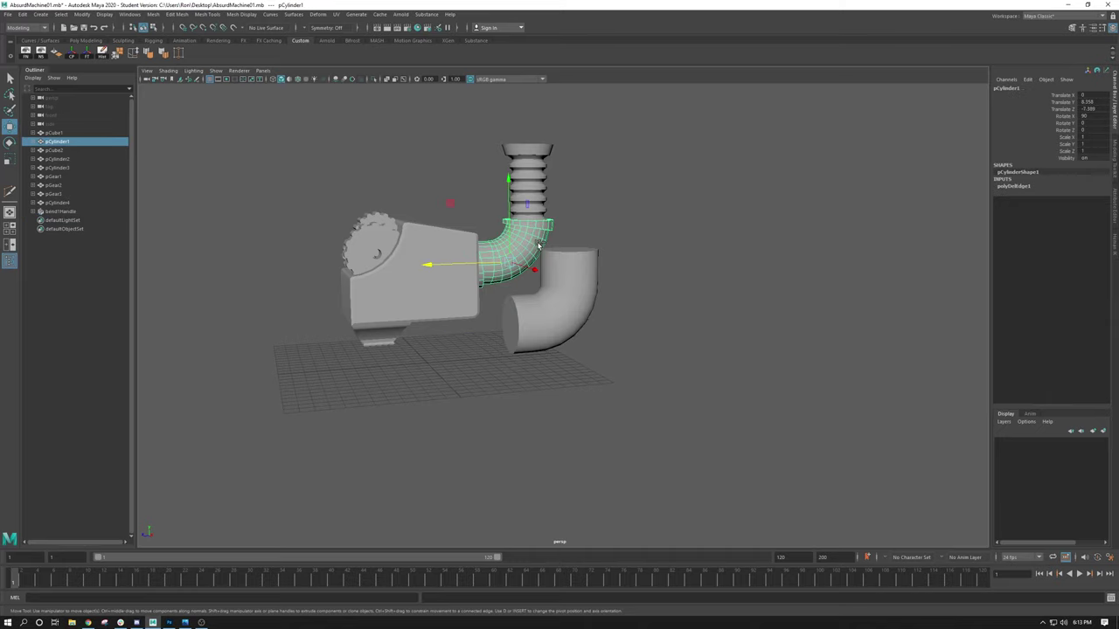
key(ctrl+z)
drag(535, 246, 527, 178)
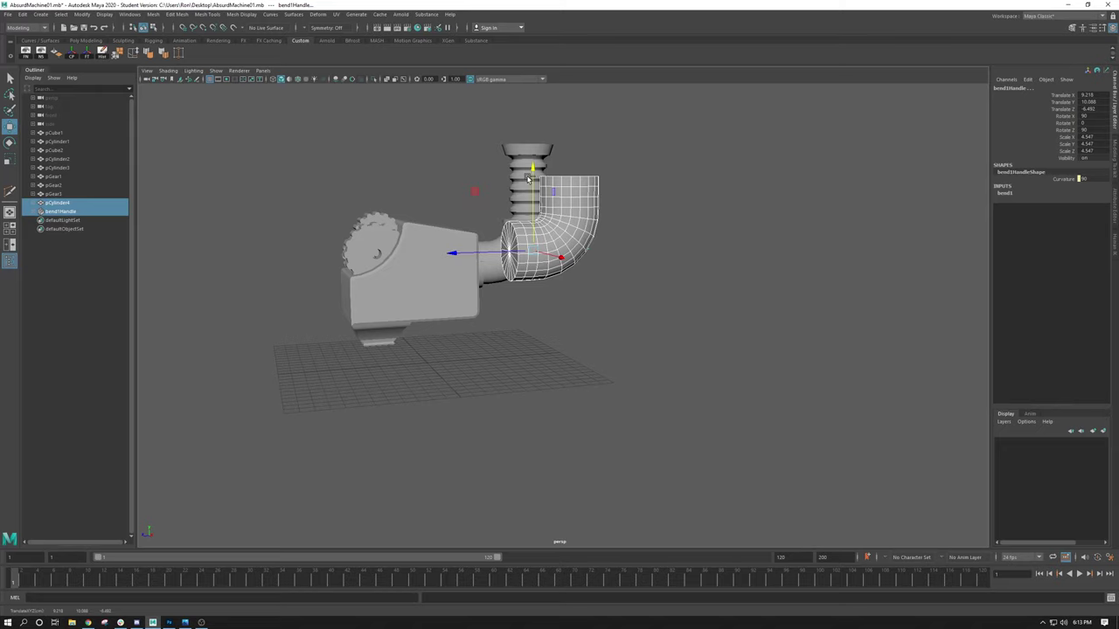
key(ctrl+z)
Select only the bent cylinder and delete its history to bake in the bend
click(581, 276)
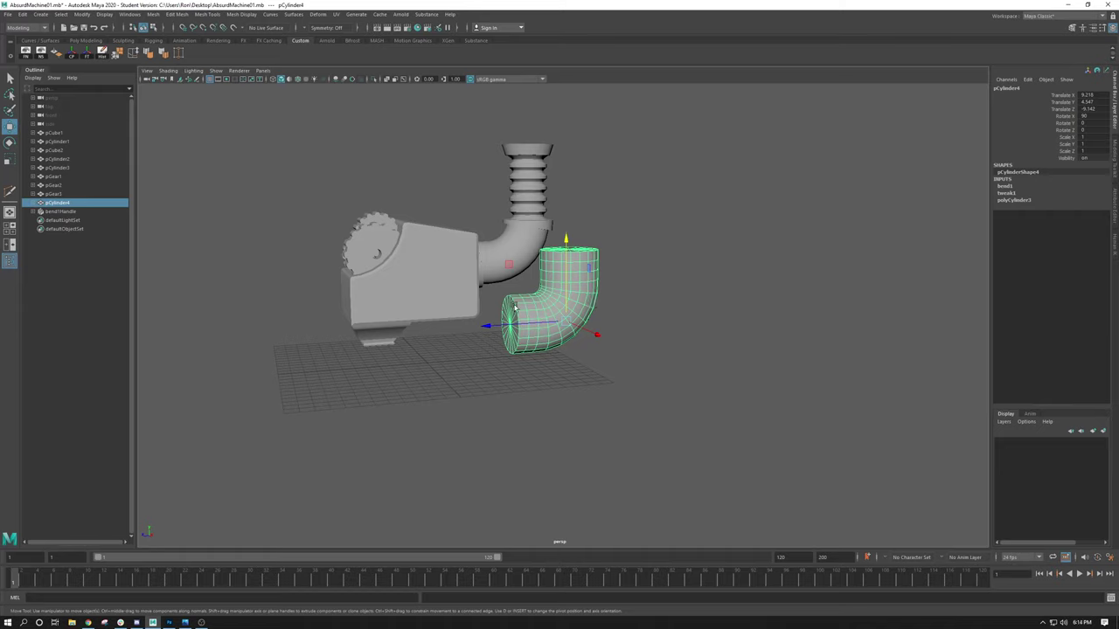
mouse_move(486, 328)
mouse_down()
mouse_move(411, 308)
mouse_move(483, 316)
mouse_up()
key(ctrl+z)
scroll(489, 267, up, 3)
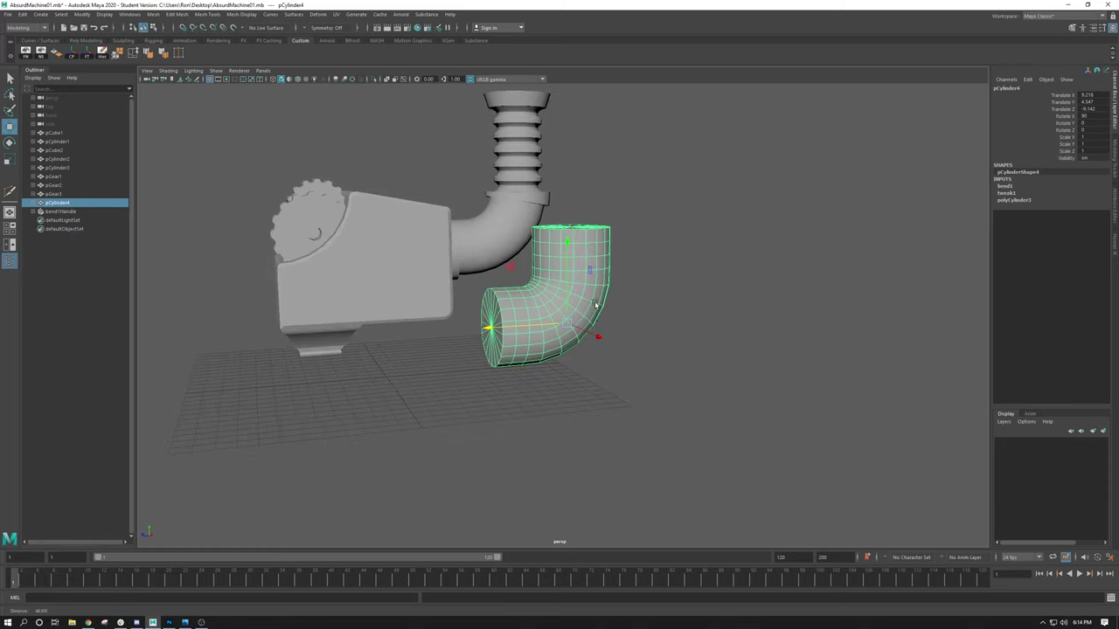
click(23, 15)
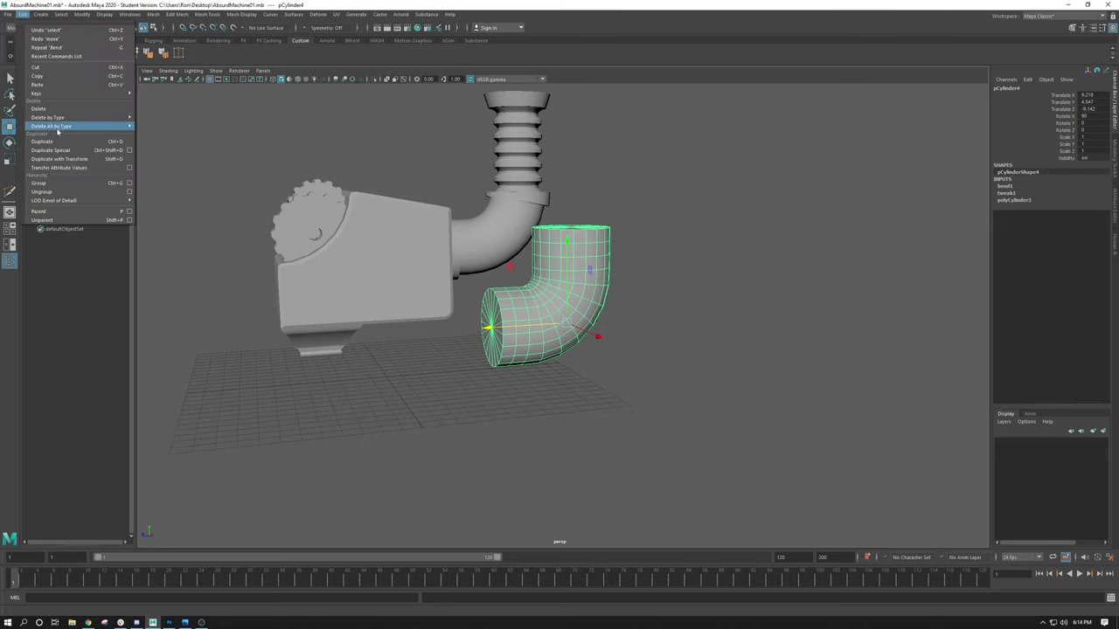
mouse_move(59, 118)
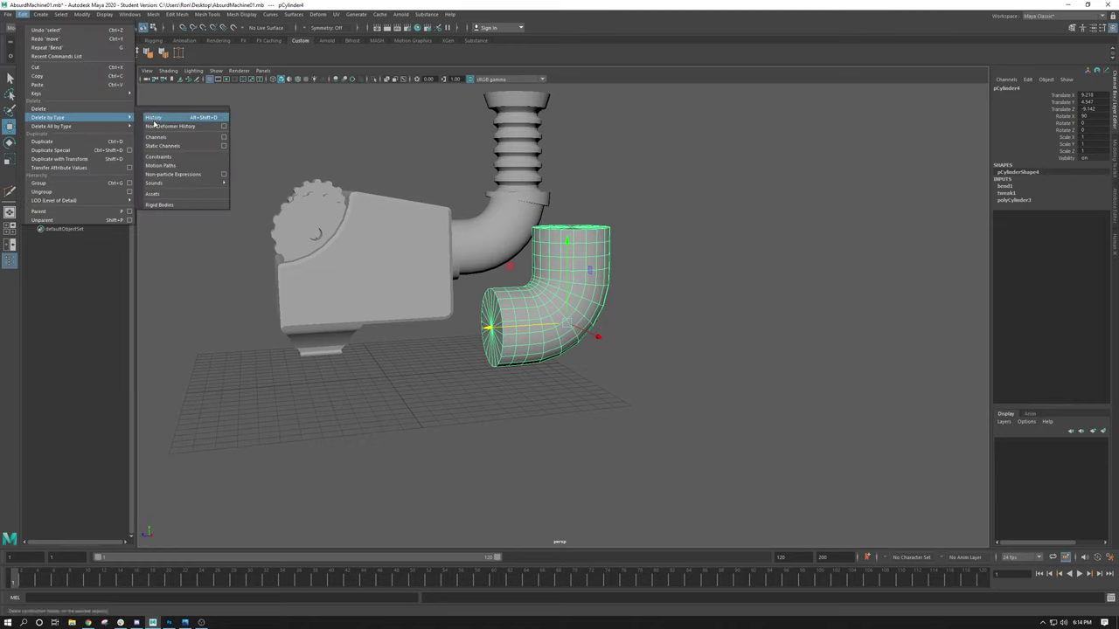
click(155, 118)
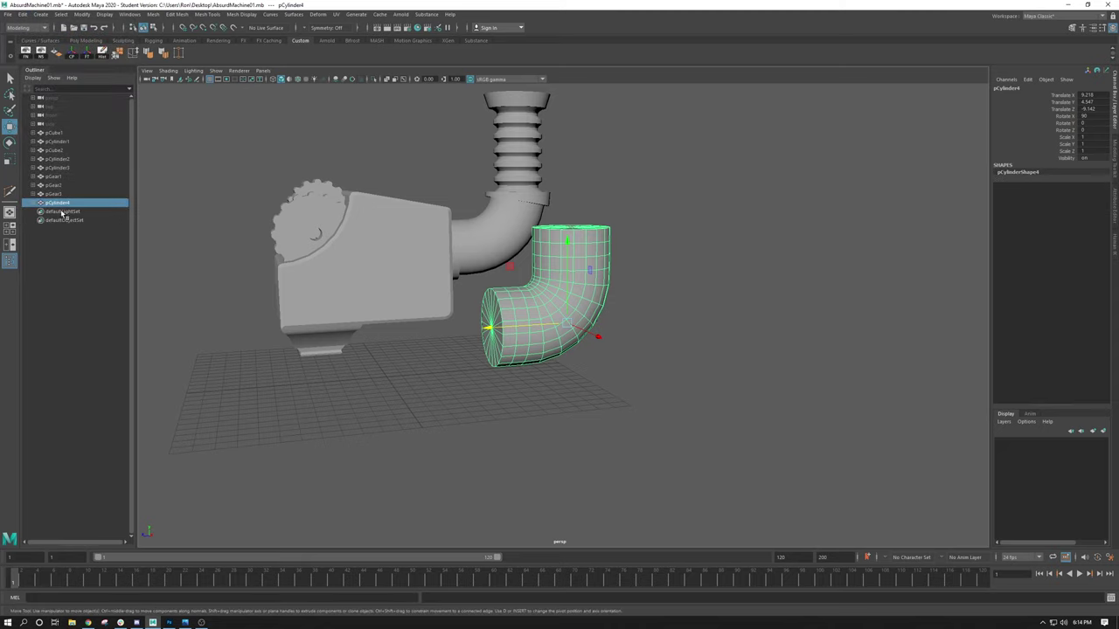
Move the baked elbow along Z to about -4.1 and rotate it freely
drag(495, 328, 372, 313)
alt+drag(371, 313, 540, 385)
key(e)
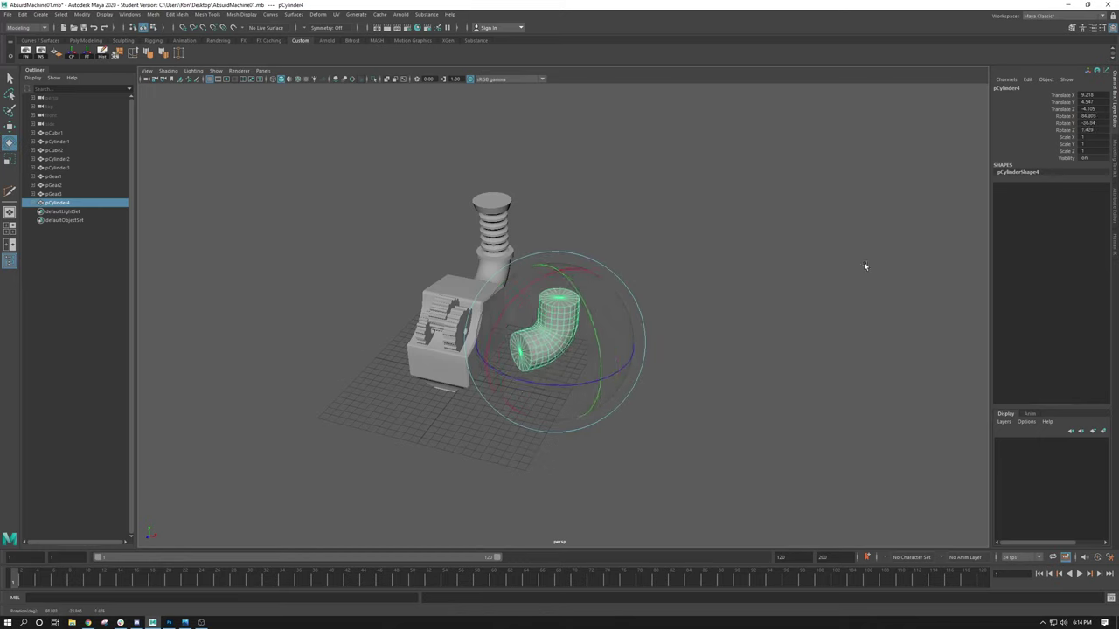
Set the elbow's rotation to 90 in X, -90 in Y and 0 in Z
double_click(1098, 117)
key(Return)
key(Tab)
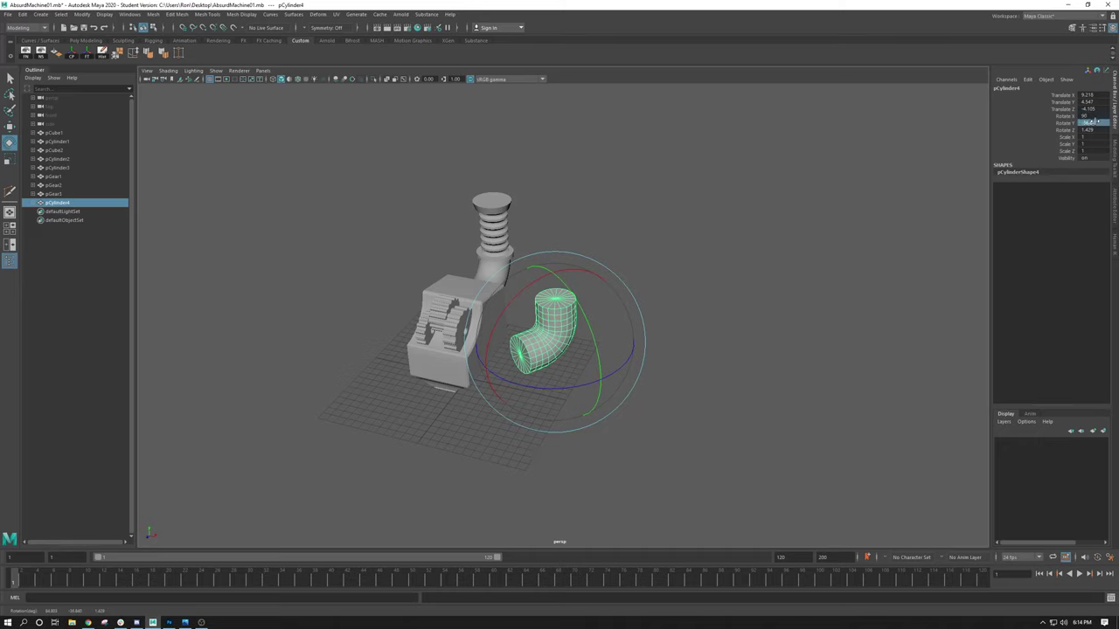
text(90)
key(Return)
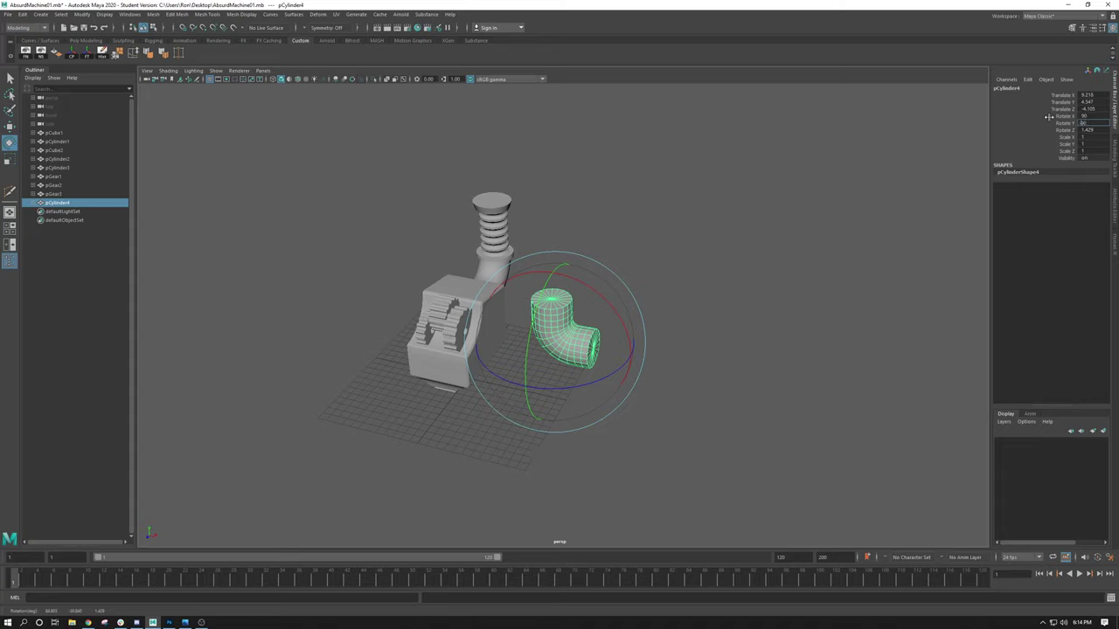
key(Return)
key(Tab)
text(0)
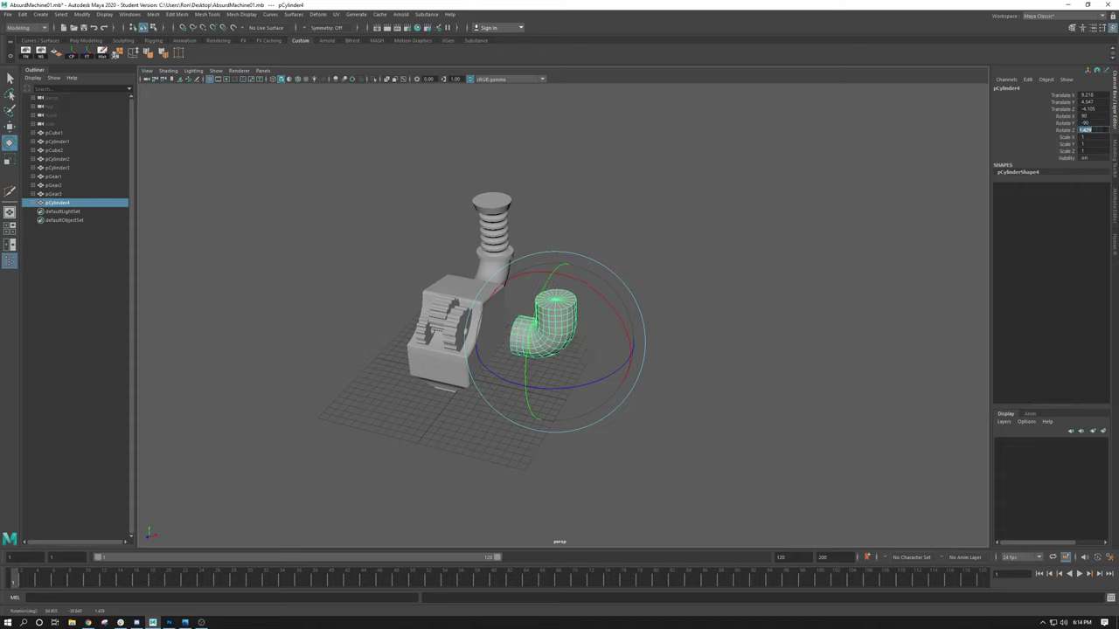
key(Return)
click(524, 369)
click(539, 345)
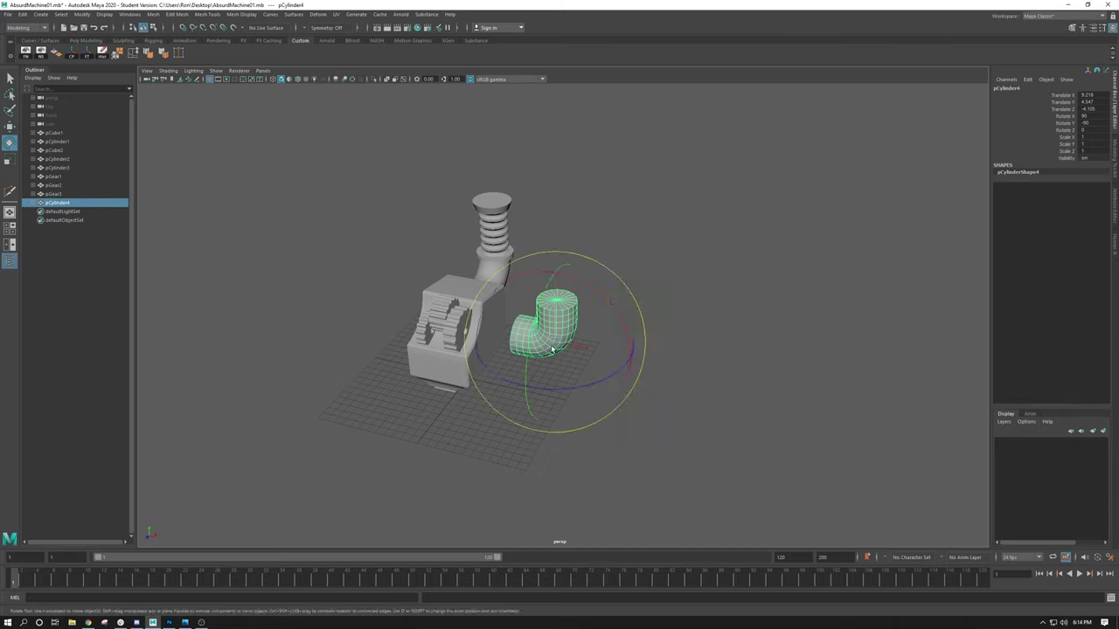
Scale the elbow uniformly to about 0.64 and move it beside the machine body at about X 7.09, Y 9.19, Z -0.6
key(w)
drag(640, 362, 619, 351)
key(r)
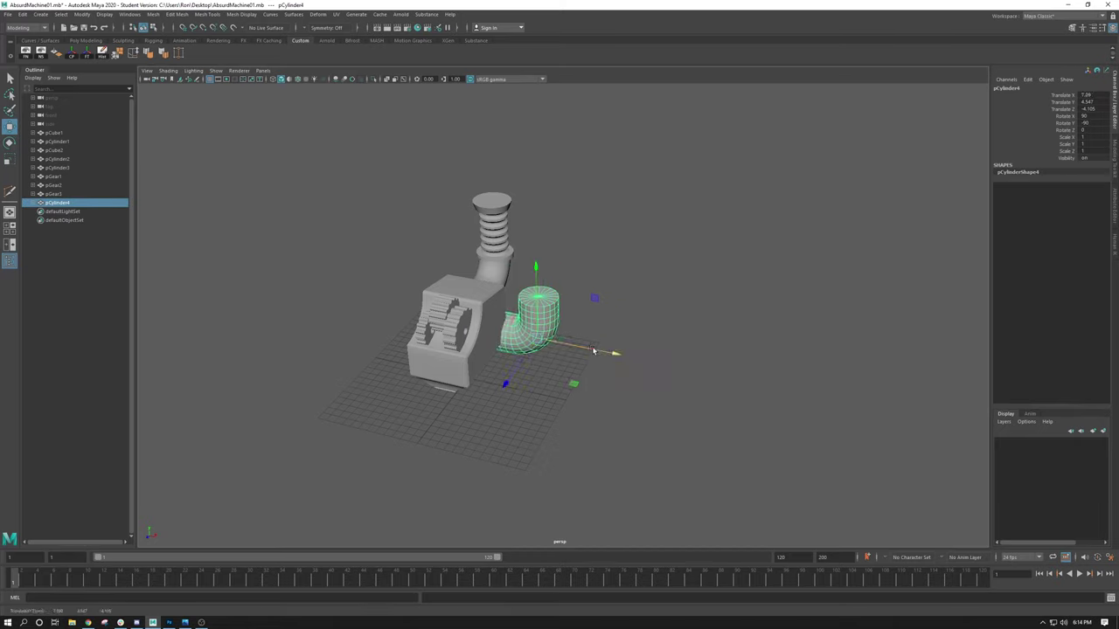
drag(533, 341, 522, 216)
key(w)
drag(451, 316, 425, 320)
key(f)
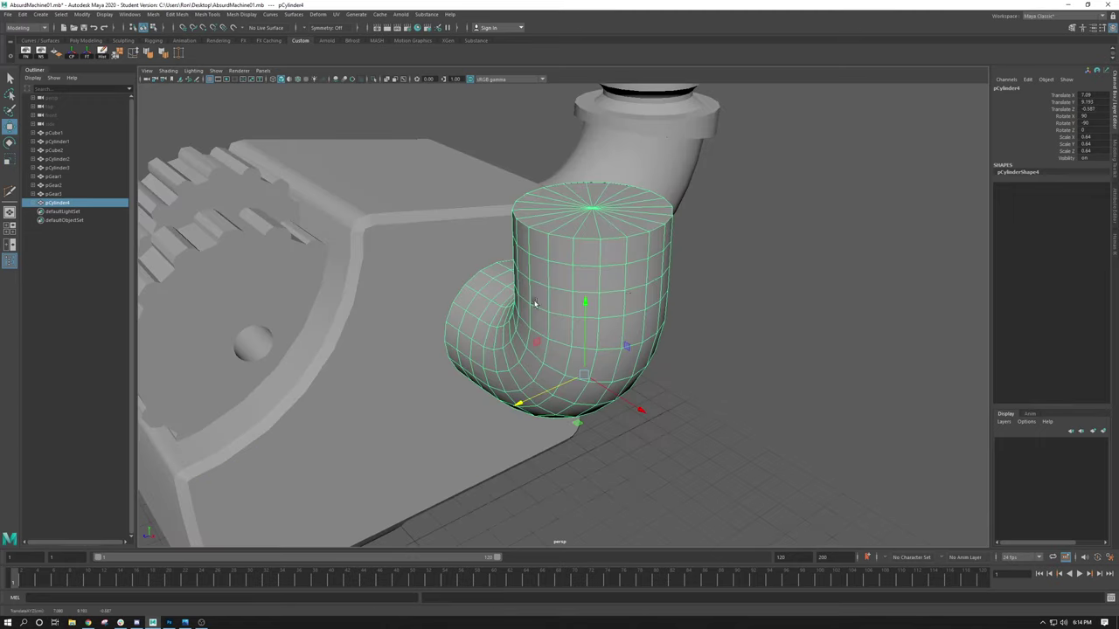
Scale the elbow to about 0.405 and move it to about X 5.25, Y 10.46, Z 0.31 against the body's side
scroll(507, 227, down, 3)
alt+drag(507, 228, 637, 356)
key(r)
drag(559, 343, 524, 344)
key(w)
drag(636, 361, 515, 303)
drag(568, 257, 569, 224)
drag(560, 299, 538, 300)
Keep only the elbow selected, scale it to about 0.249 and reposition it at about X 4.51, Y 10.85 on the body's side
click(565, 234)
key(e)
click(531, 295)
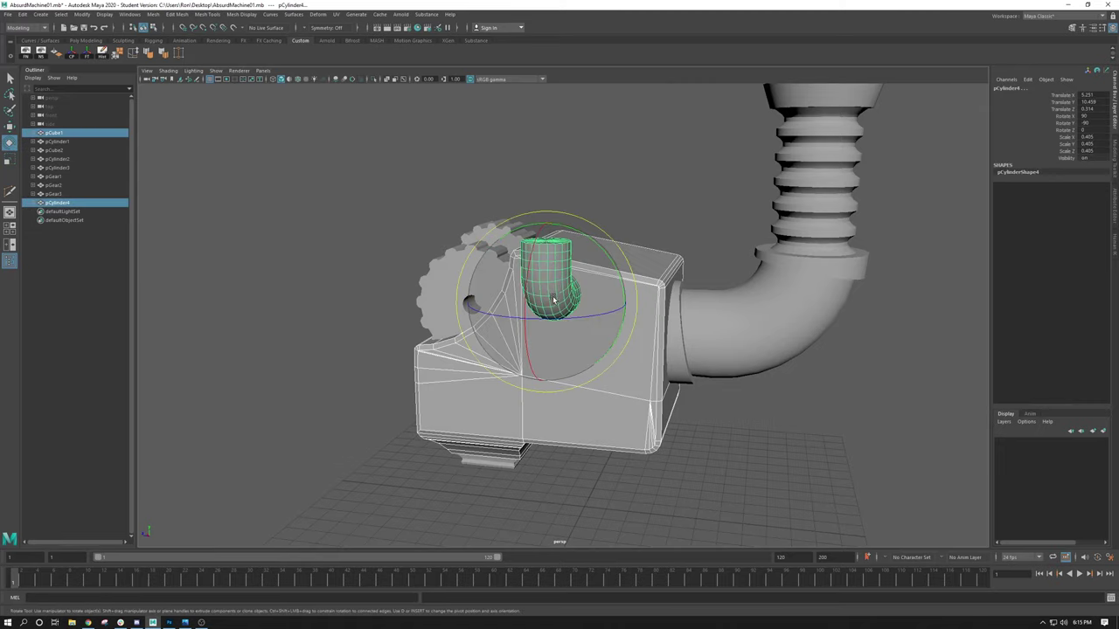
key(r)
ctrl+click(552, 269)
click(552, 269)
drag(560, 296, 580, 283)
key(w)
Tilt the small elbow to about -78.3 degrees in Y so it follows the body's sloped top edge
key(e)
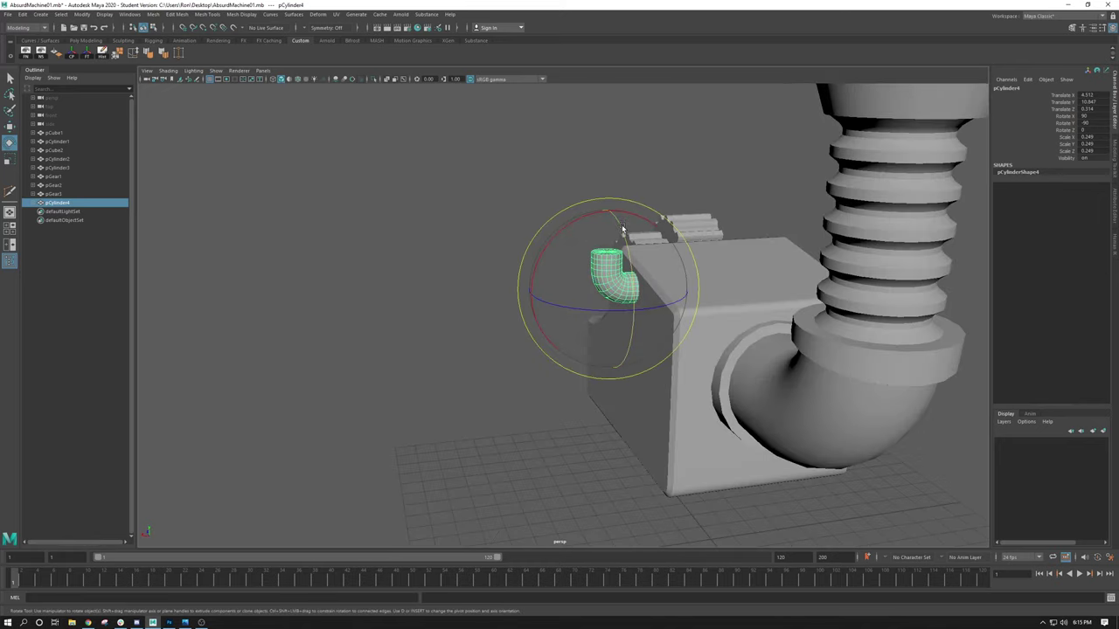
drag(616, 215, 546, 293)
click(561, 263)
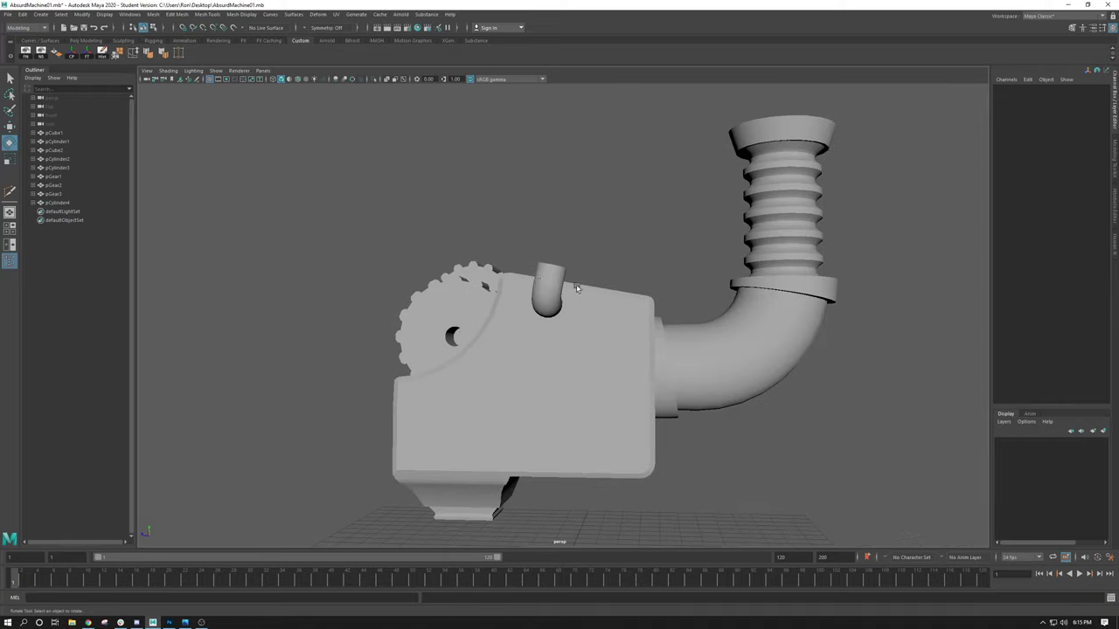
click(546, 298)
click(554, 279)
click(554, 279)
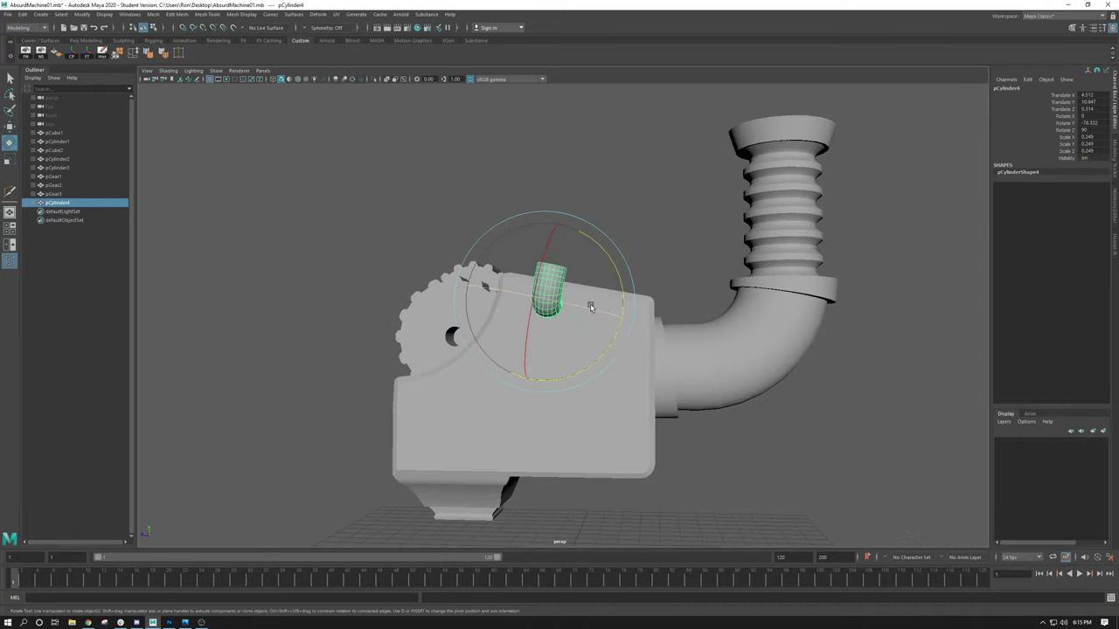
Shift the small elbow along Z toward the gears, duplicate it, and place the copy at about Z -1.21, slightly lower along the slope
key(w)
drag(461, 302, 505, 306)
key(ctrl+d)
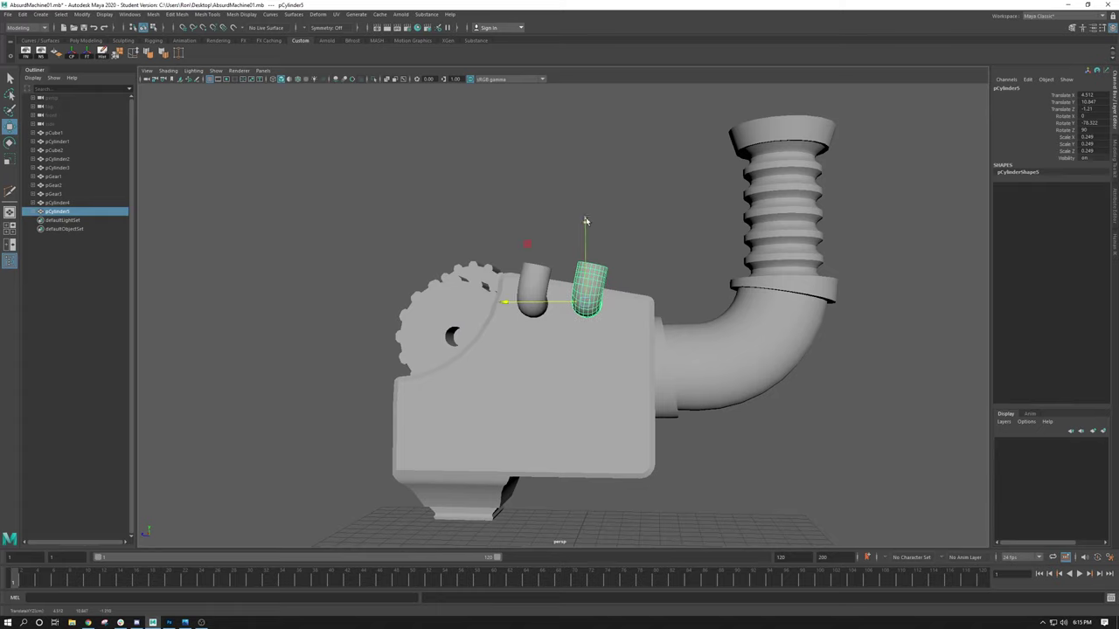
drag(584, 224, 584, 225)
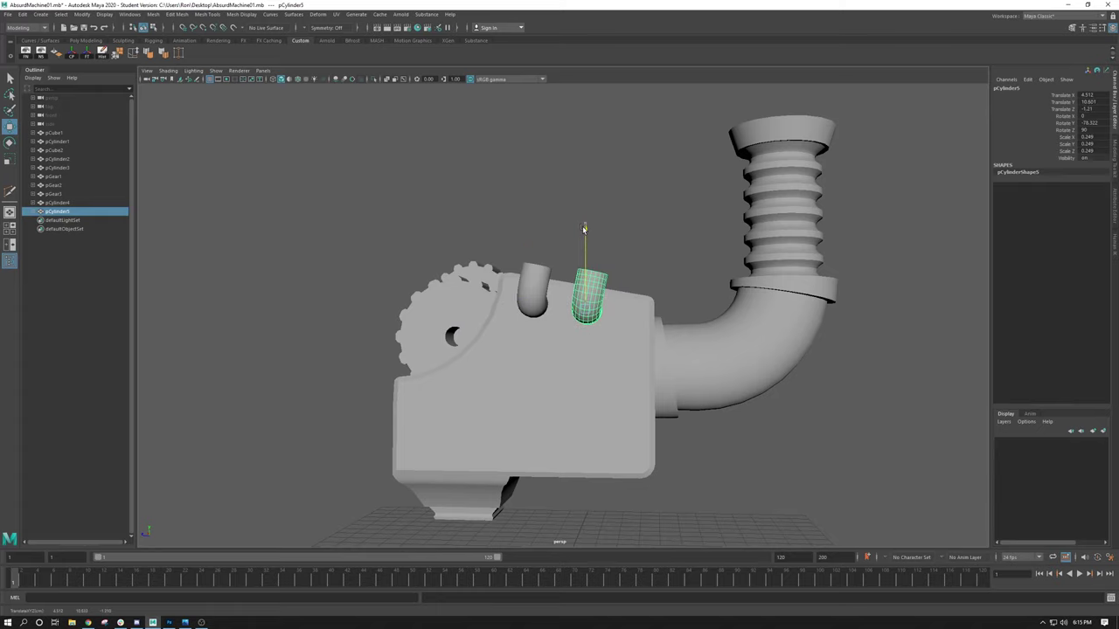
click(639, 283)
alt+drag(639, 283, 611, 280)
scroll(568, 276, down, 3)
alt+drag(524, 273, 510, 272)
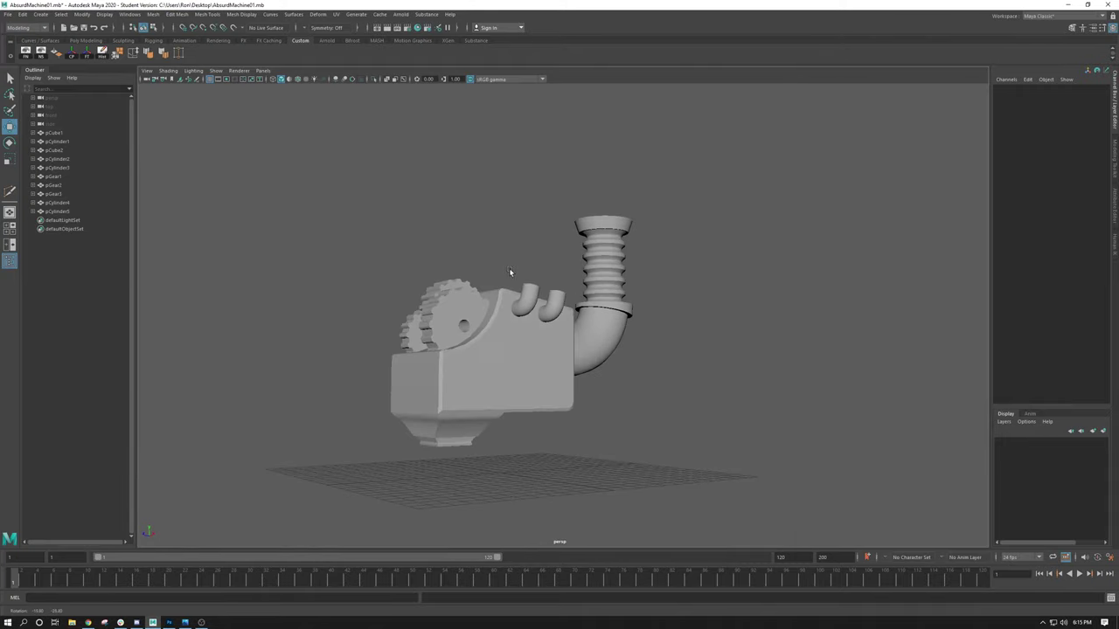
Check the large elbow's collars and switch the duplicated small elbow to face selection
click(609, 349)
alt+drag(659, 344, 708, 328)
scroll(736, 317, up, 3)
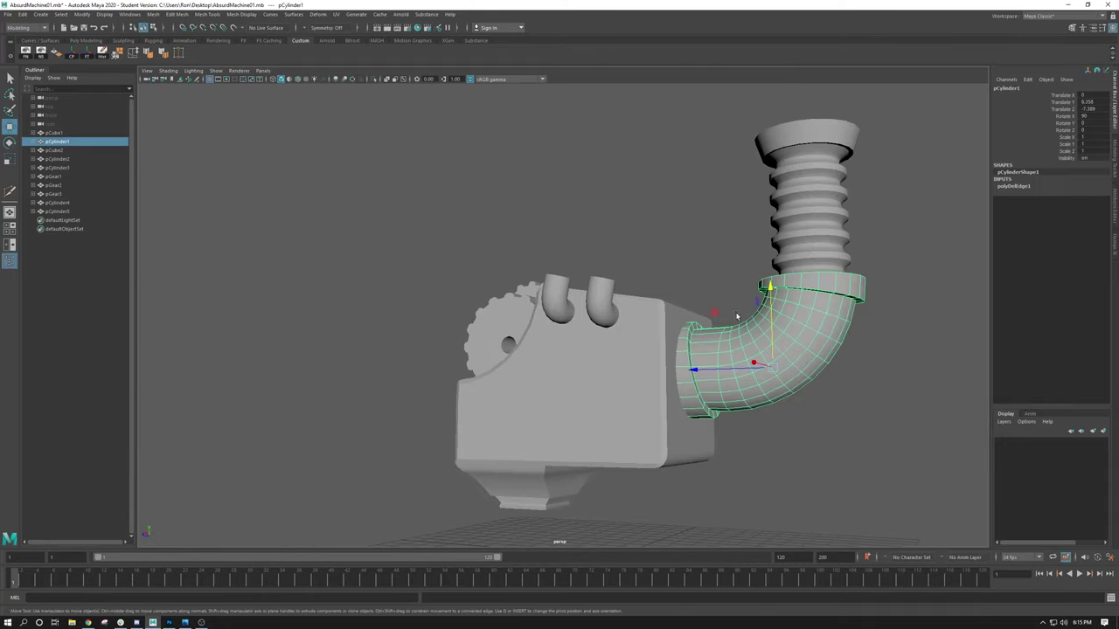
alt+drag(725, 416, 598, 274)
scroll(695, 385, up, 5)
click(598, 274)
scroll(629, 262, up, 3)
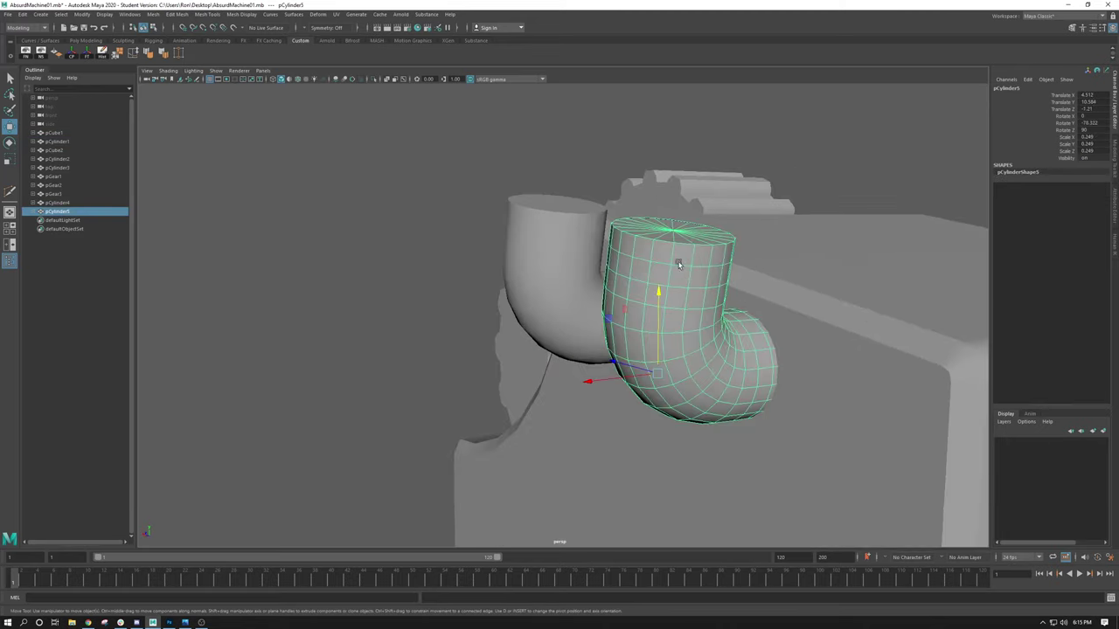
right_click(664, 254)
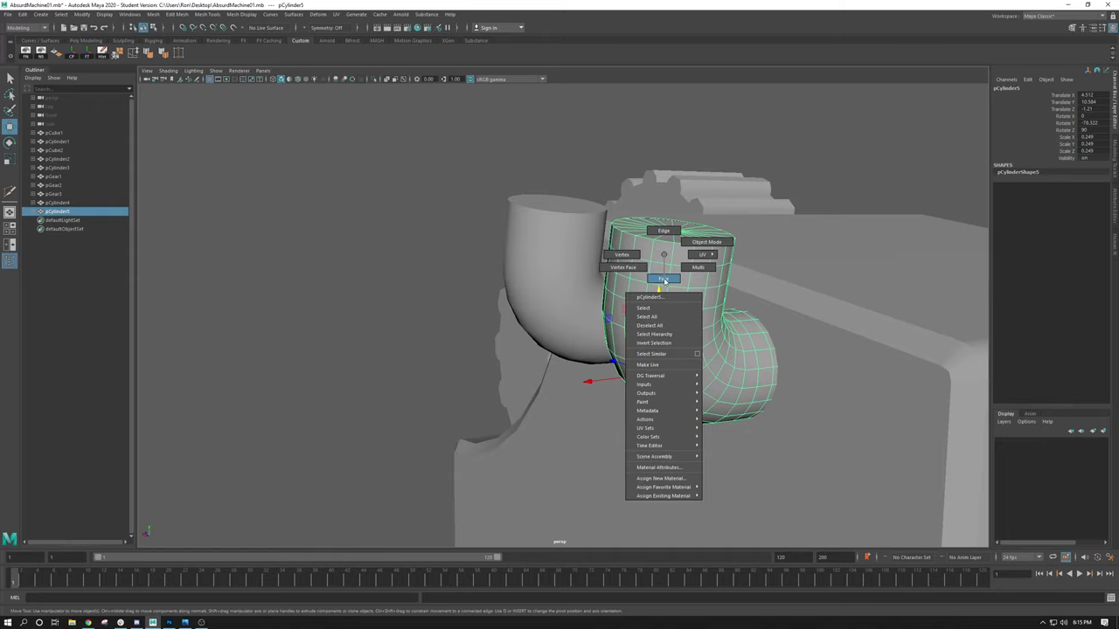
click(664, 278)
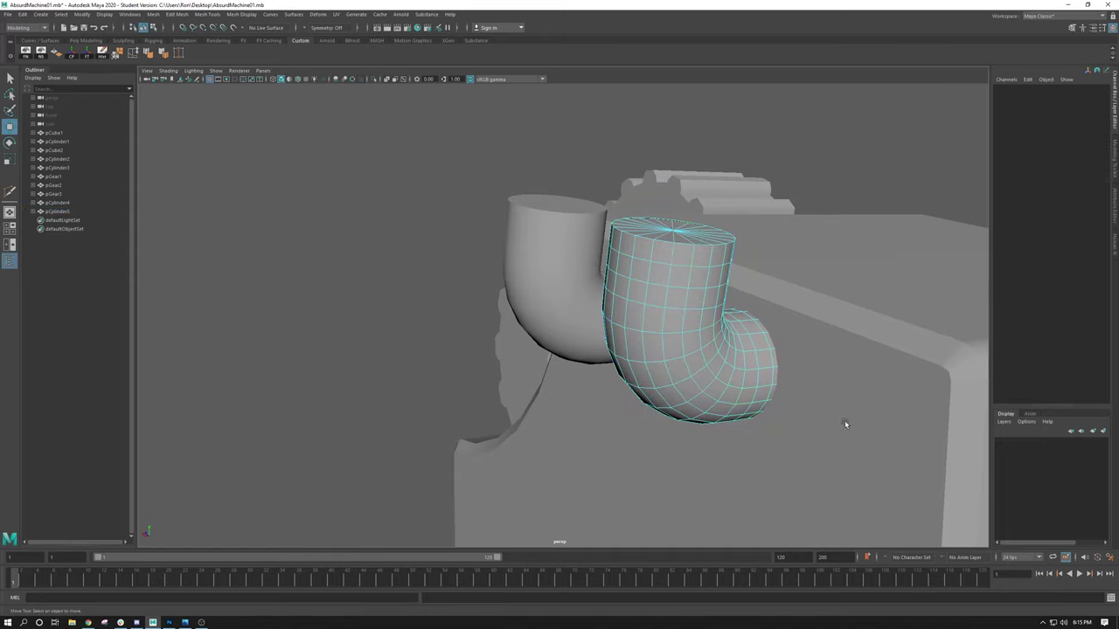
Select the full ring of side faces around the upper end of the duplicated small elbow
alt+drag(857, 399, 734, 327)
scroll(743, 341, down, 3)
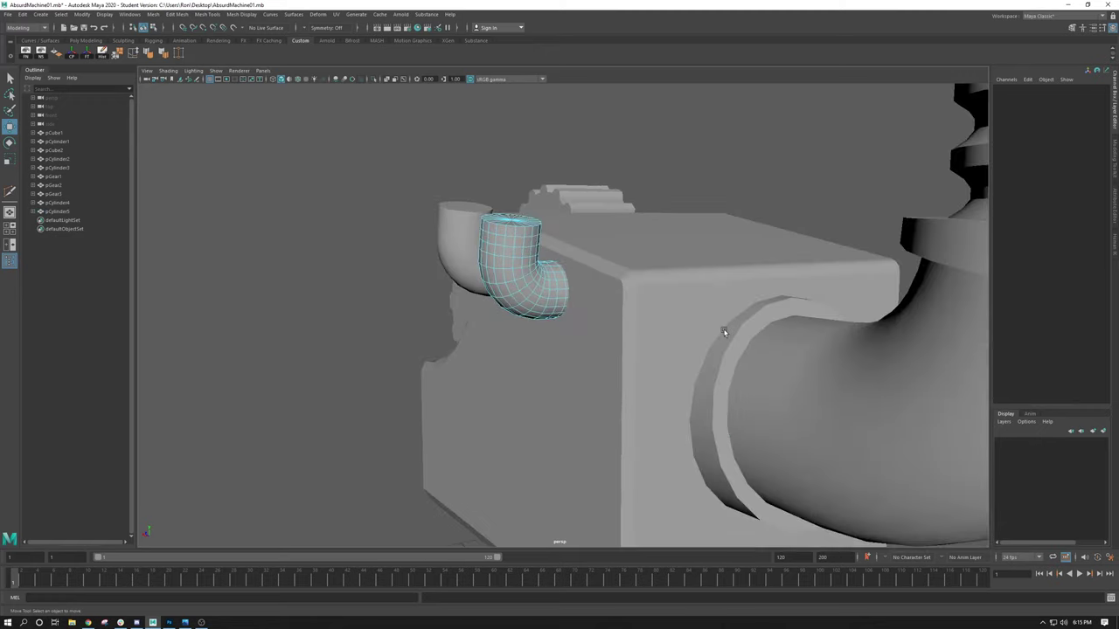
alt+drag(722, 439, 768, 377)
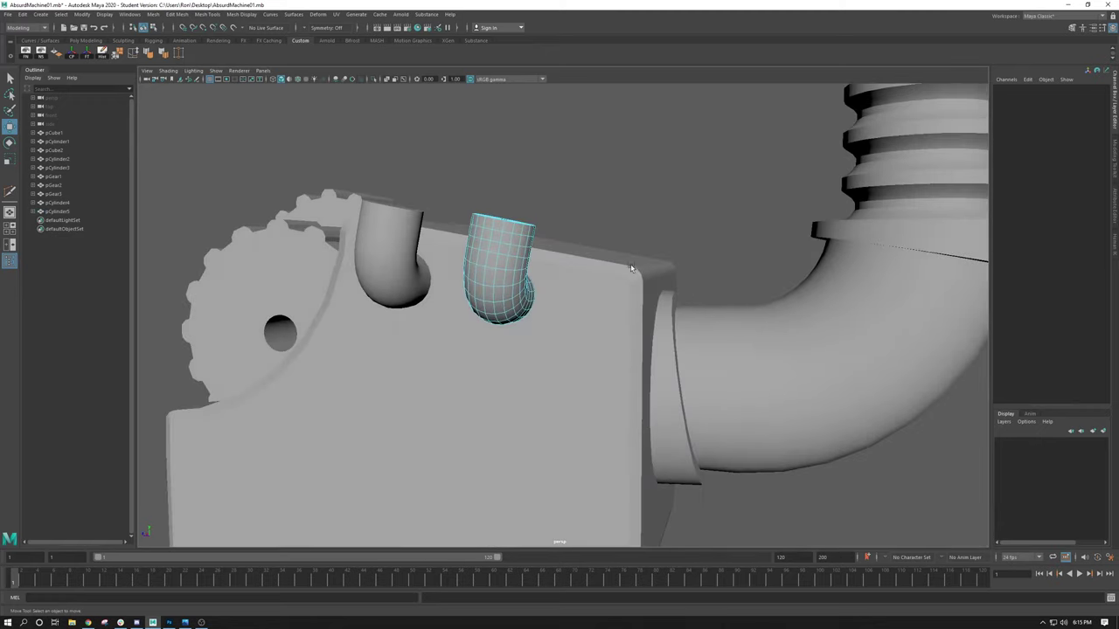
scroll(532, 280, up, 2)
alt+drag(533, 280, 496, 221)
scroll(674, 344, up, 3)
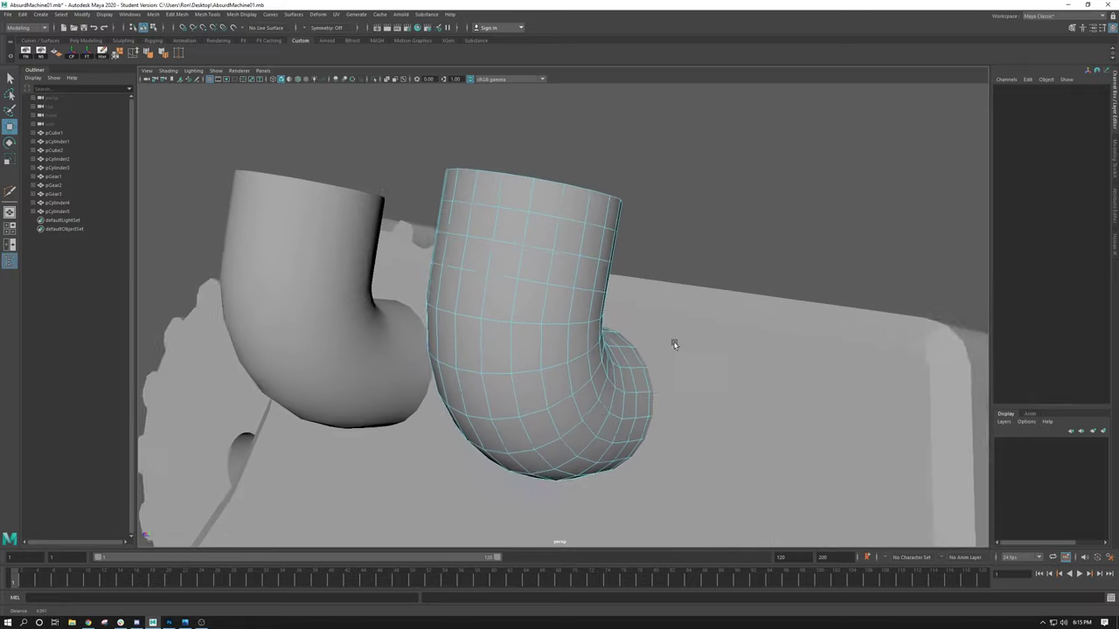
alt+drag(674, 345, 525, 272)
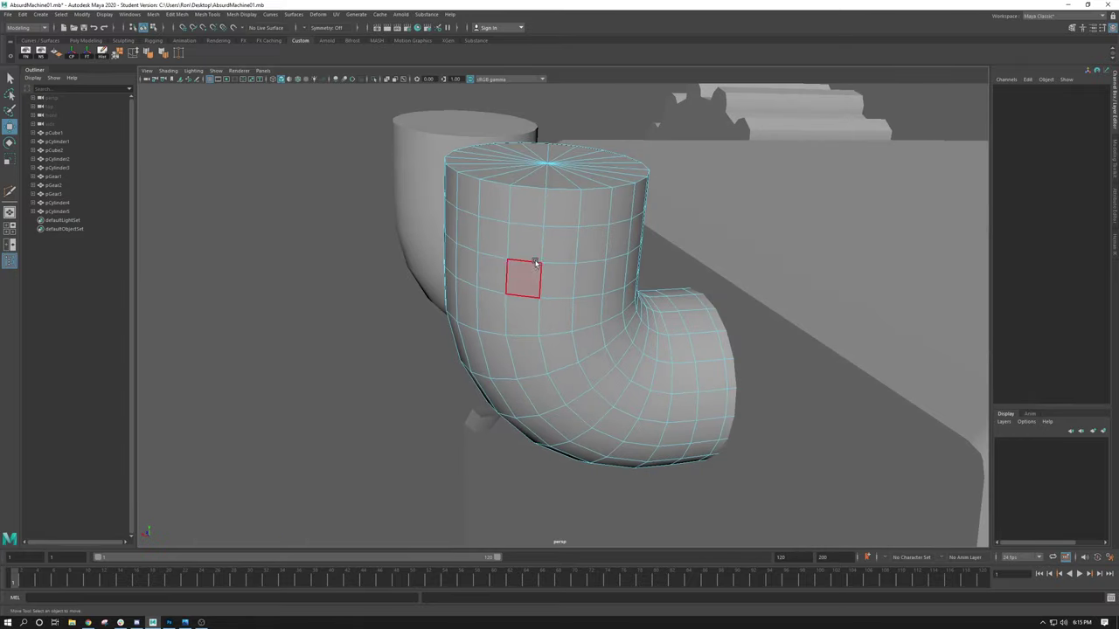
click(500, 210)
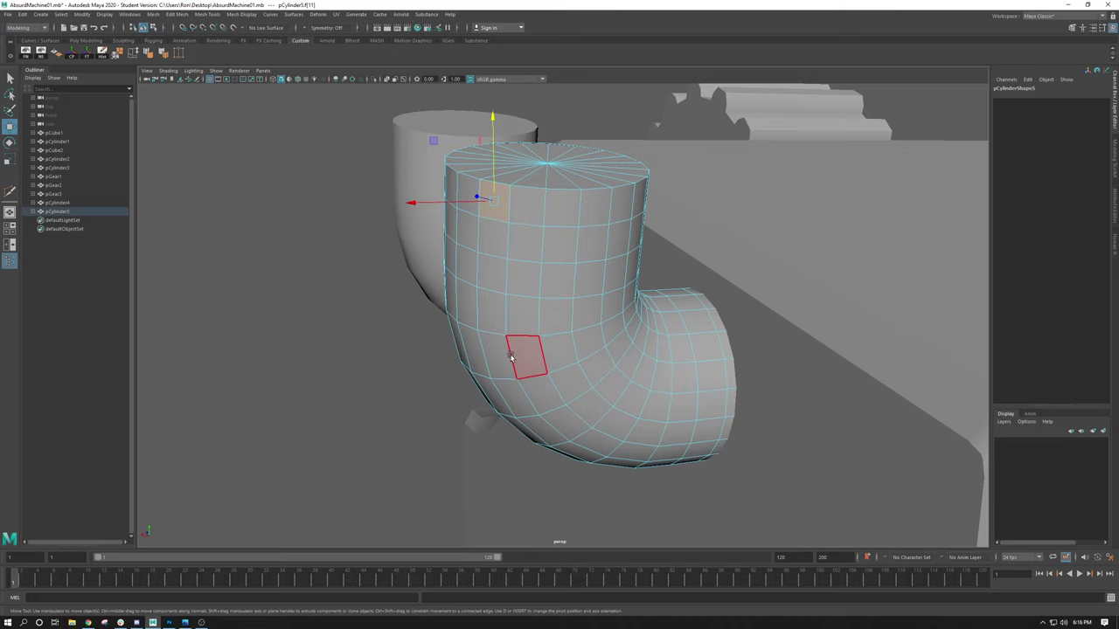
shift+click(530, 208)
shift+double_click(531, 209)
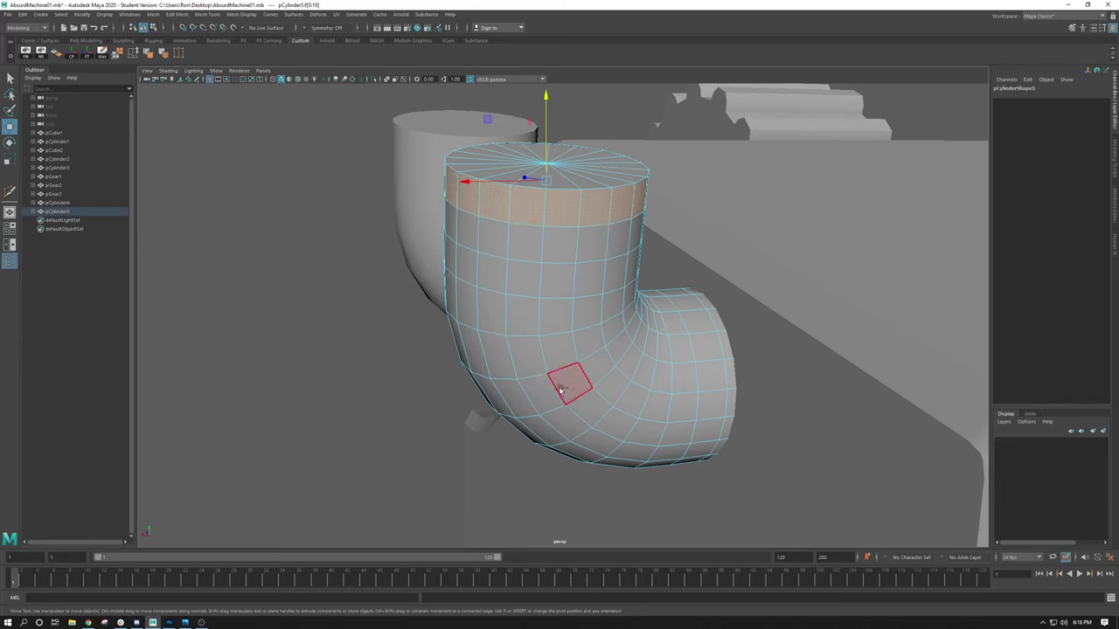
Try extruding the selected face ring to form a collar, and undo the extrusion and face selection
key(ctrl+e)
drag(571, 154, 576, 154)
alt+drag(605, 395, 644, 350)
key(ctrl+z)
key(ctrl+z)
key(ctrl+z)
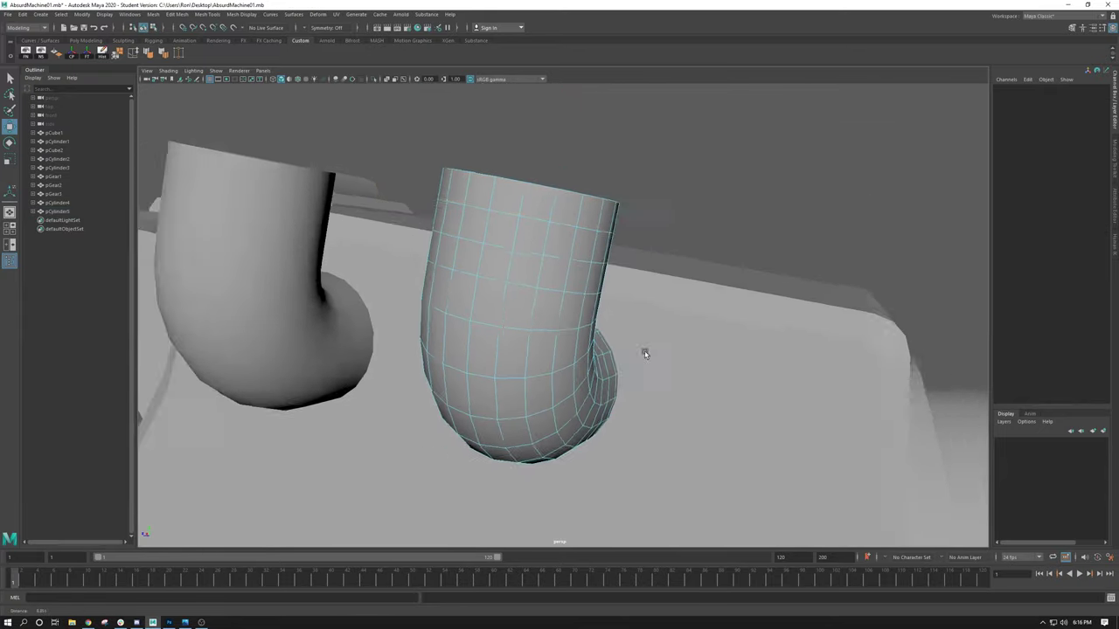
Return the small elbow to object mode, select the ribbed vertical pipe and examine its shape
scroll(527, 287, down, 5)
right_drag(530, 289, 567, 246)
alt+drag(567, 246, 659, 300)
scroll(659, 299, down, 3)
click(723, 267)
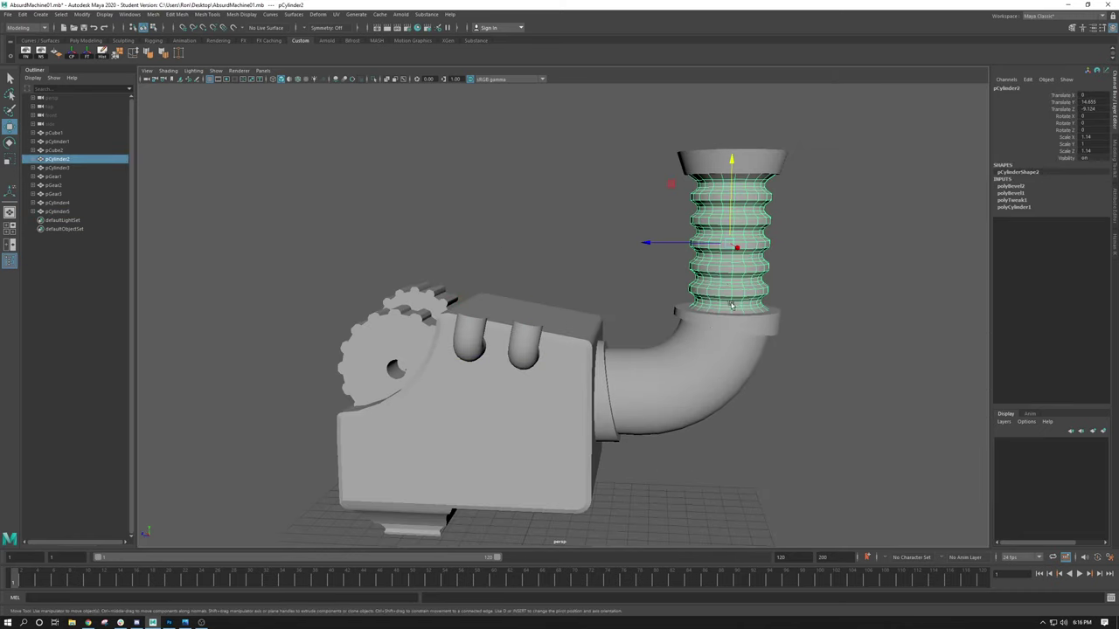
alt+drag(729, 306, 568, 253)
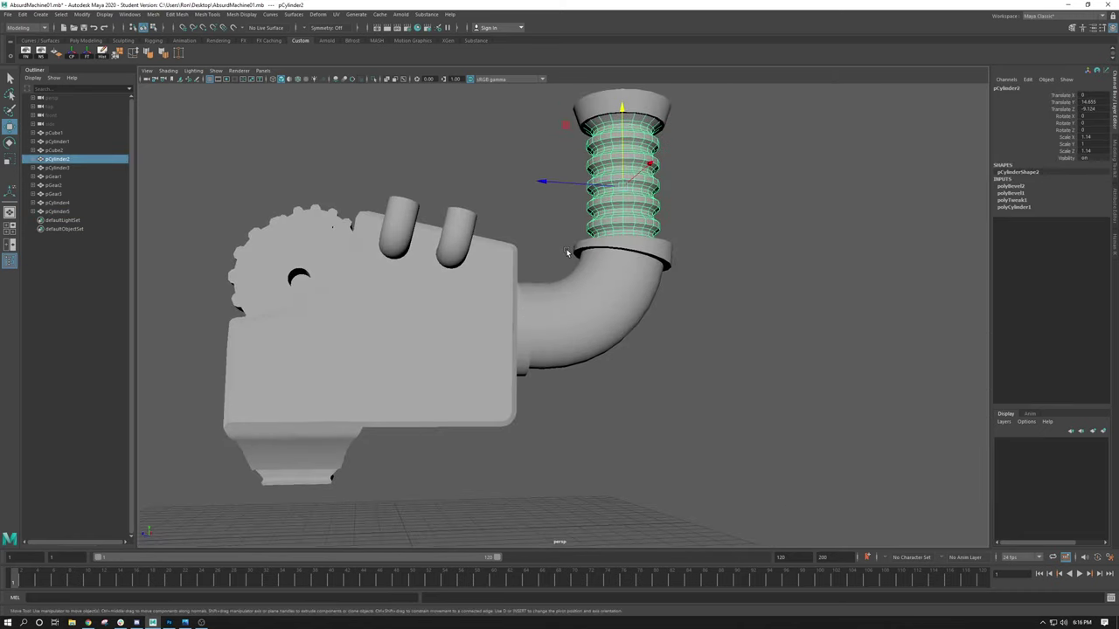
scroll(612, 341, down, 3)
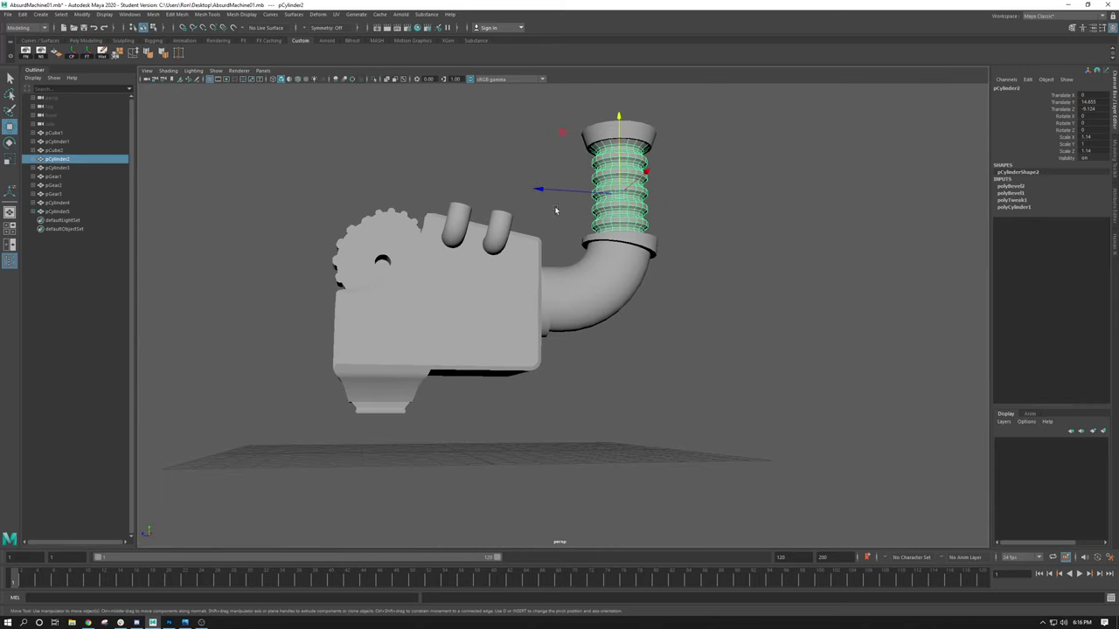
scroll(522, 228, up, 3)
alt+drag(541, 200, 648, 155)
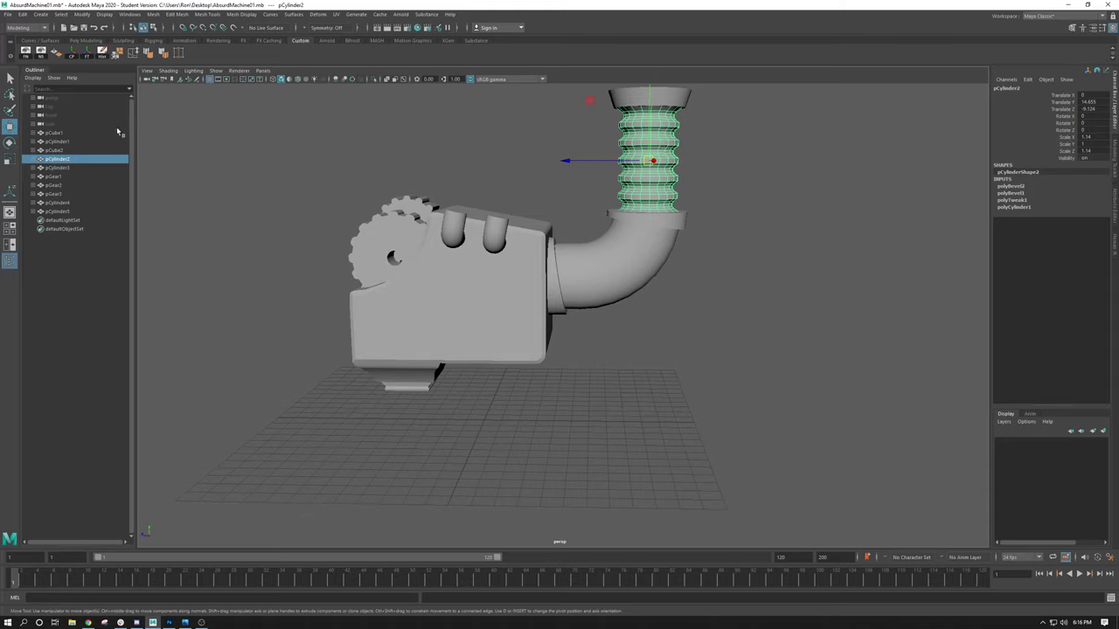
Create a polygon cylinder beside the machine, about 1.66 in radius and 6.95 high, with 12 height subdivisions
click(41, 14)
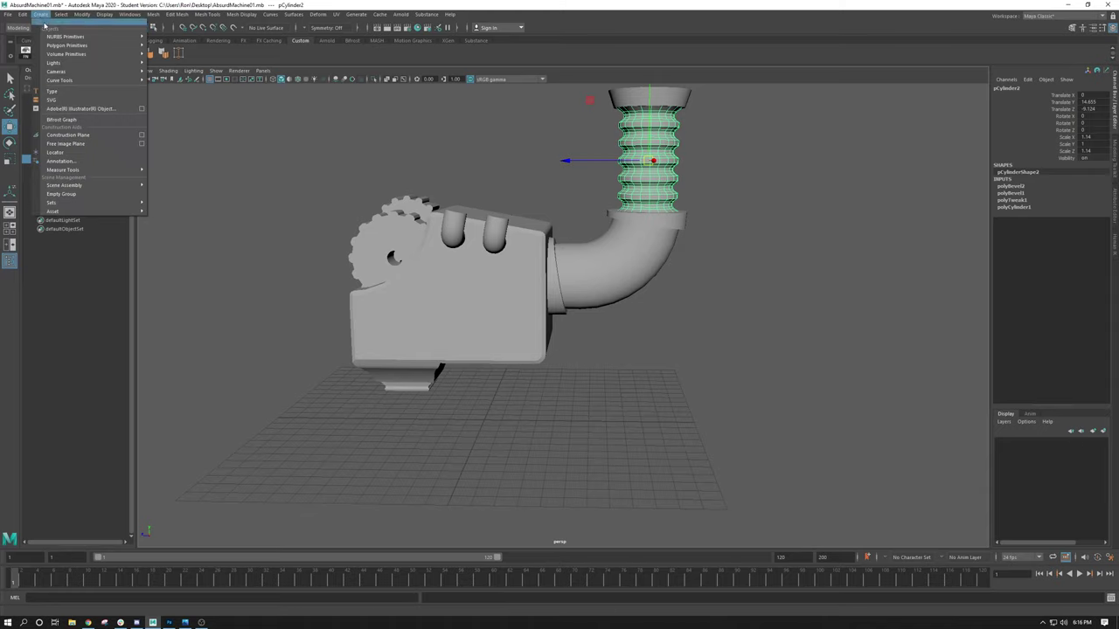
mouse_move(85, 44)
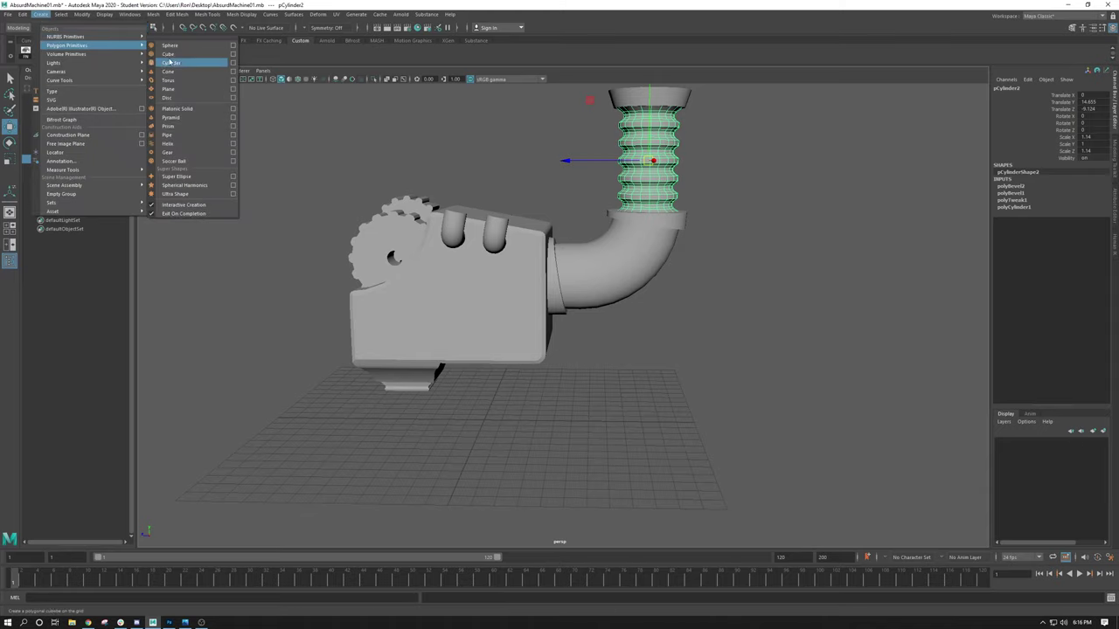
click(168, 63)
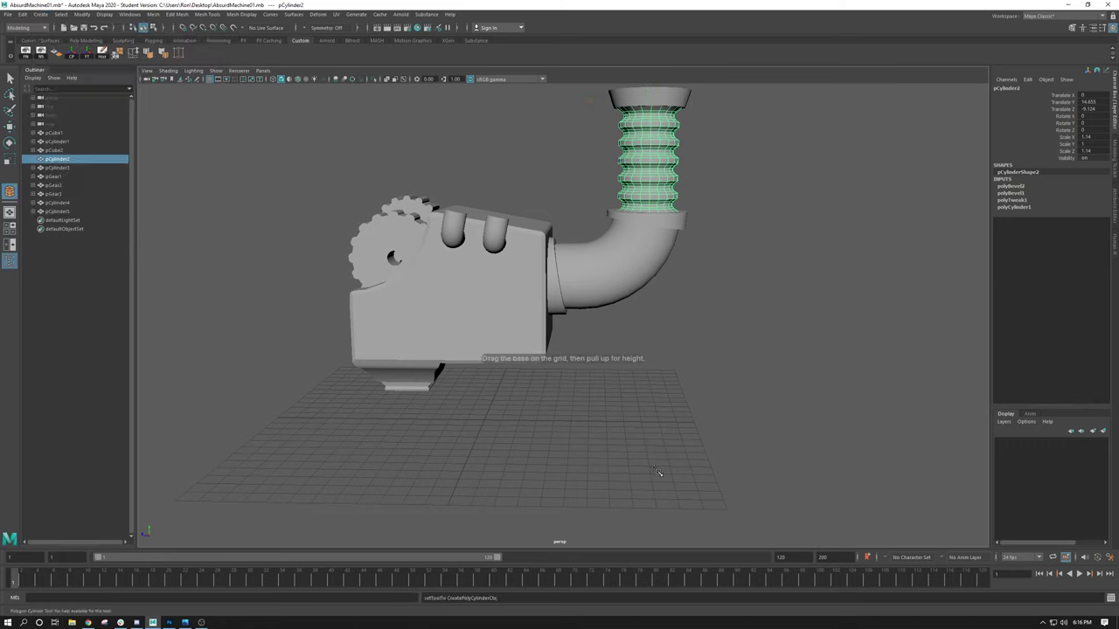
drag(680, 483, 682, 332)
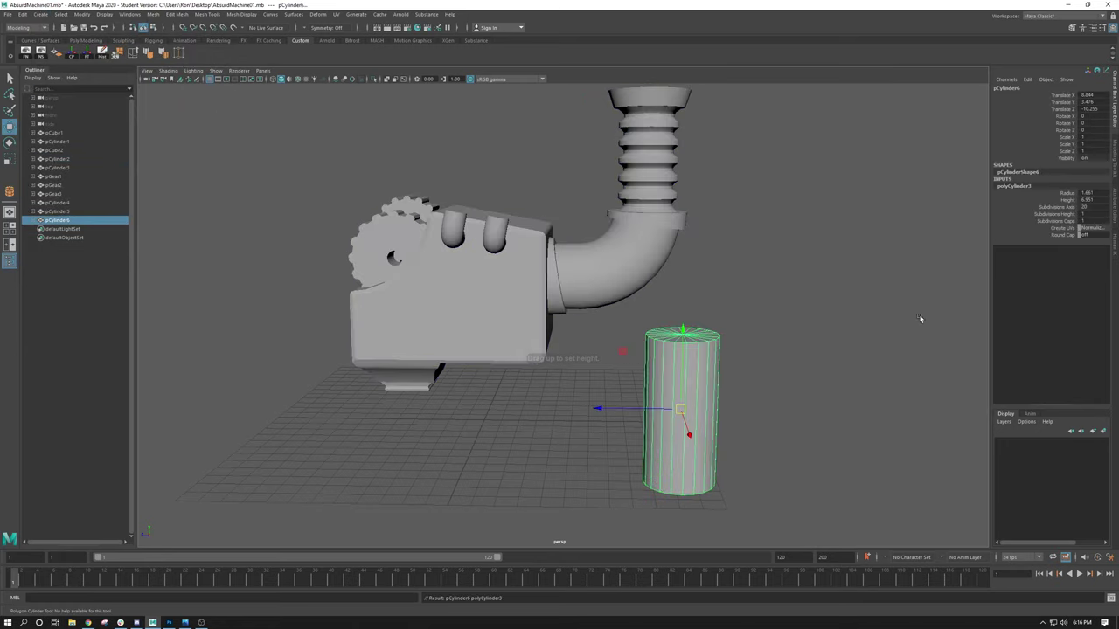
double_click(1084, 213)
text(15)
key(Return)
alt+middle_drag(792, 408, 657, 327)
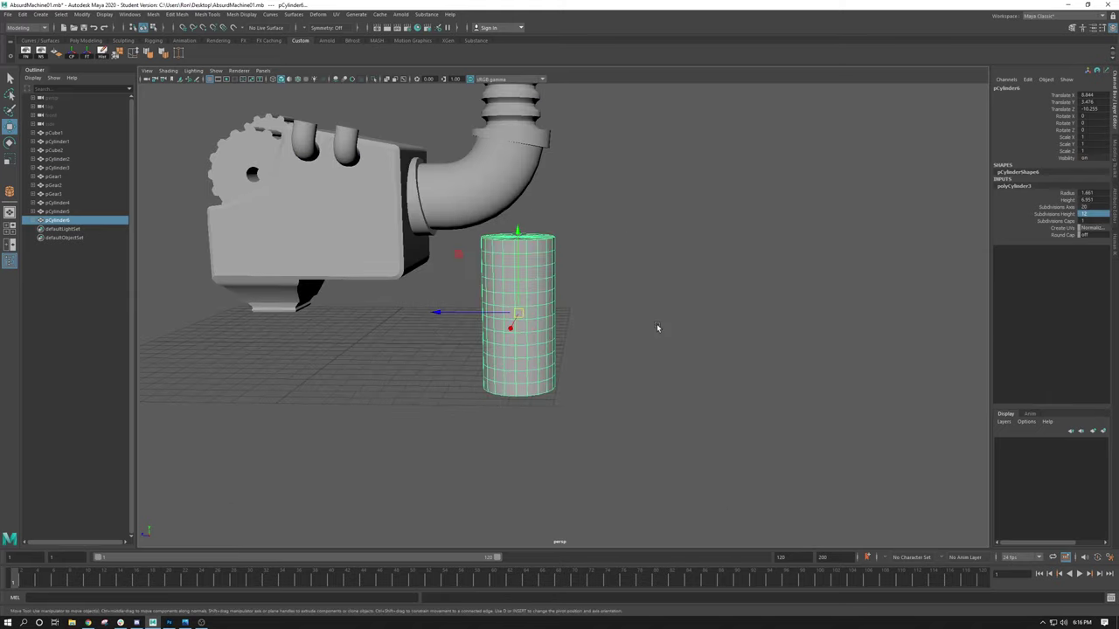
Select every second horizontal edge loop around the new cylinder and activate the Scale tool
right_drag(503, 385, 499, 358)
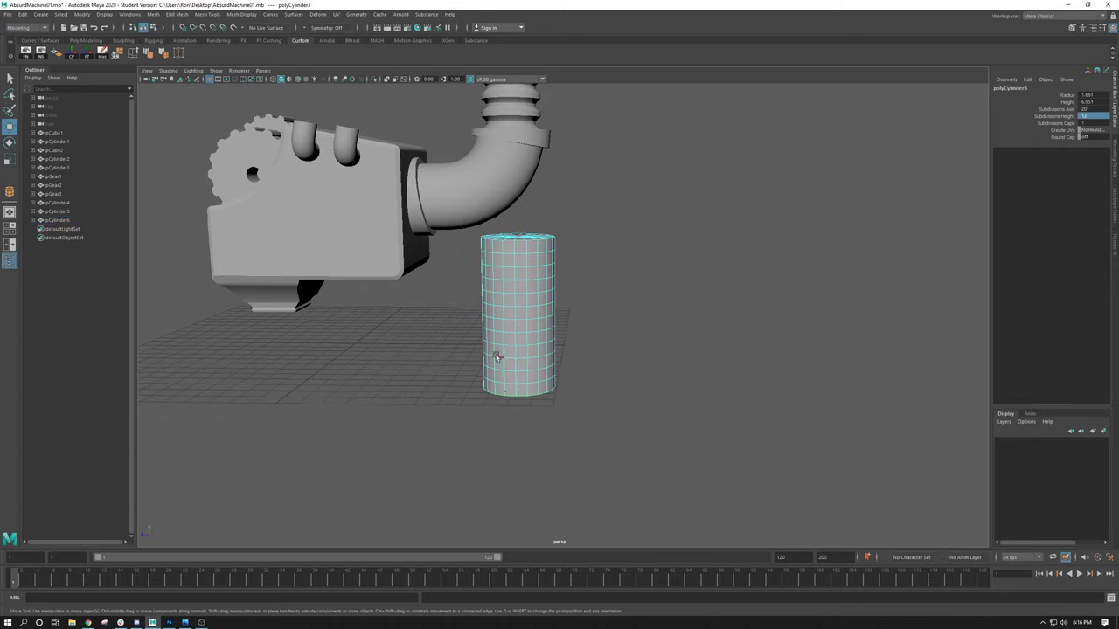
double_click(510, 383)
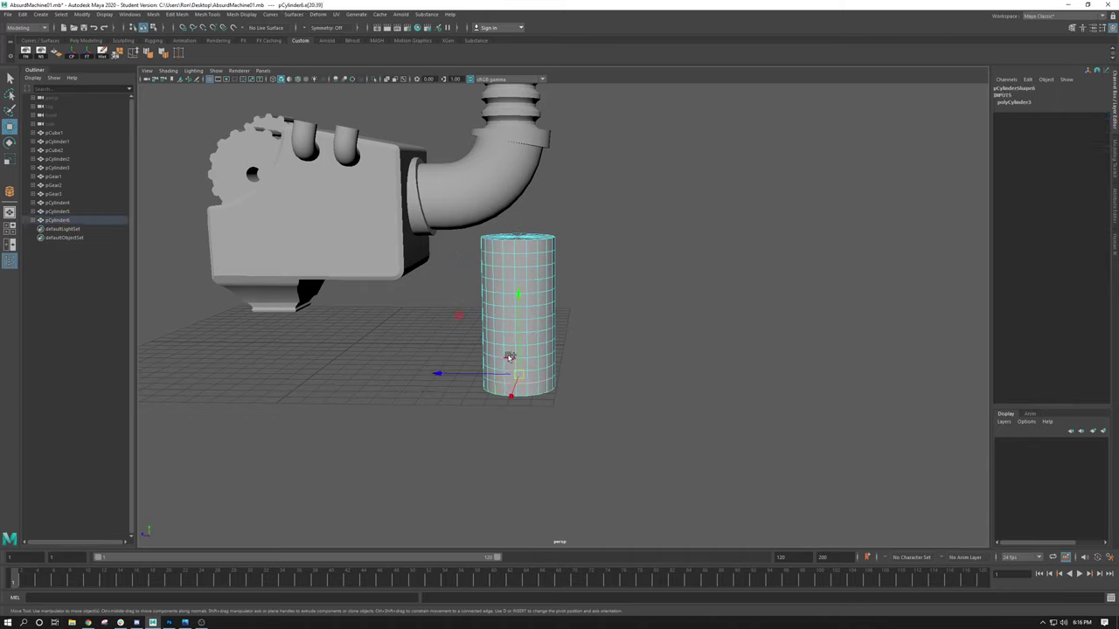
middle_drag(510, 358, 509, 275)
alt+right_drag(549, 242, 711, 305)
alt+drag(666, 284, 661, 274)
key(r)
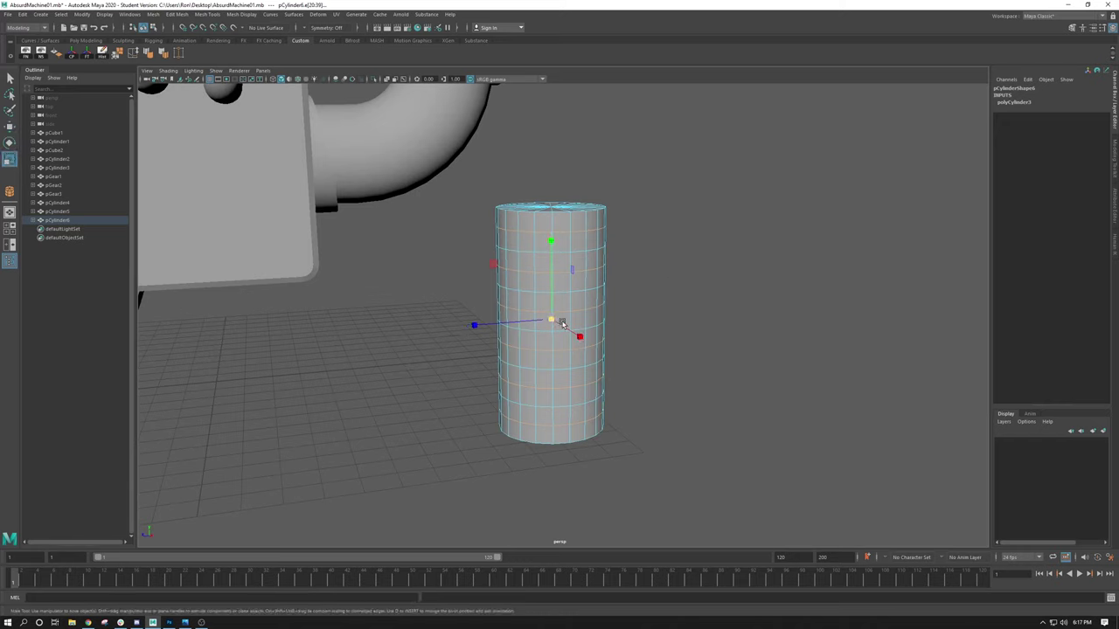
Try scaling the selected edge loops uniformly on all axes, and undo the scaling
drag(553, 321, 511, 319)
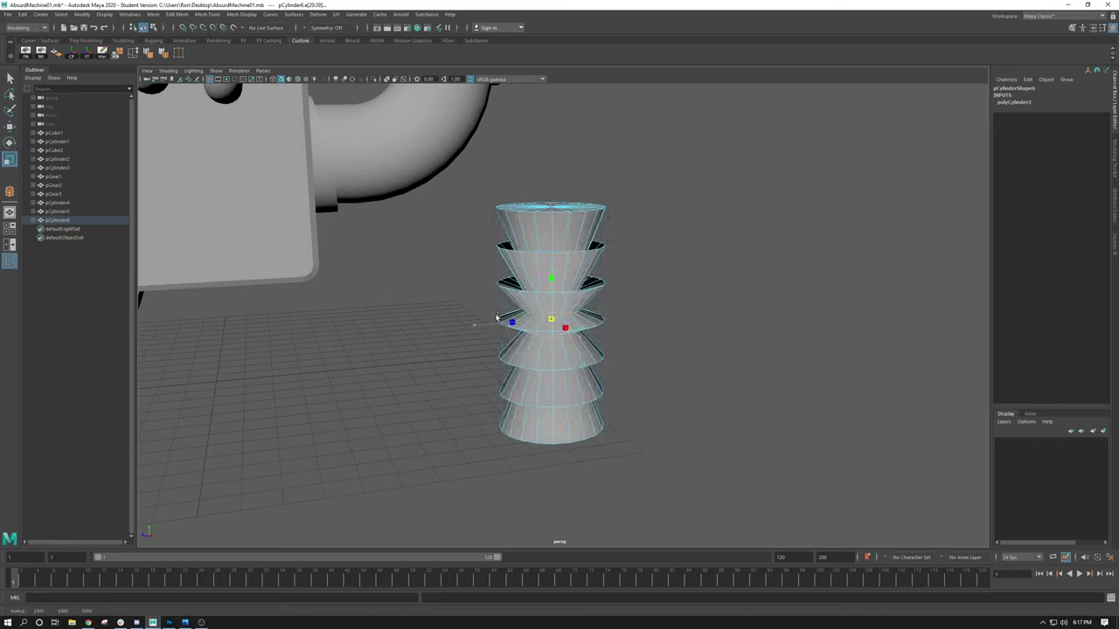
key(w)
key(ctrl+z)
Scale the selected edge loops inward in the horizontal plane only, giving the cylinder a zigzag profile
alt+drag(561, 306, 533, 400)
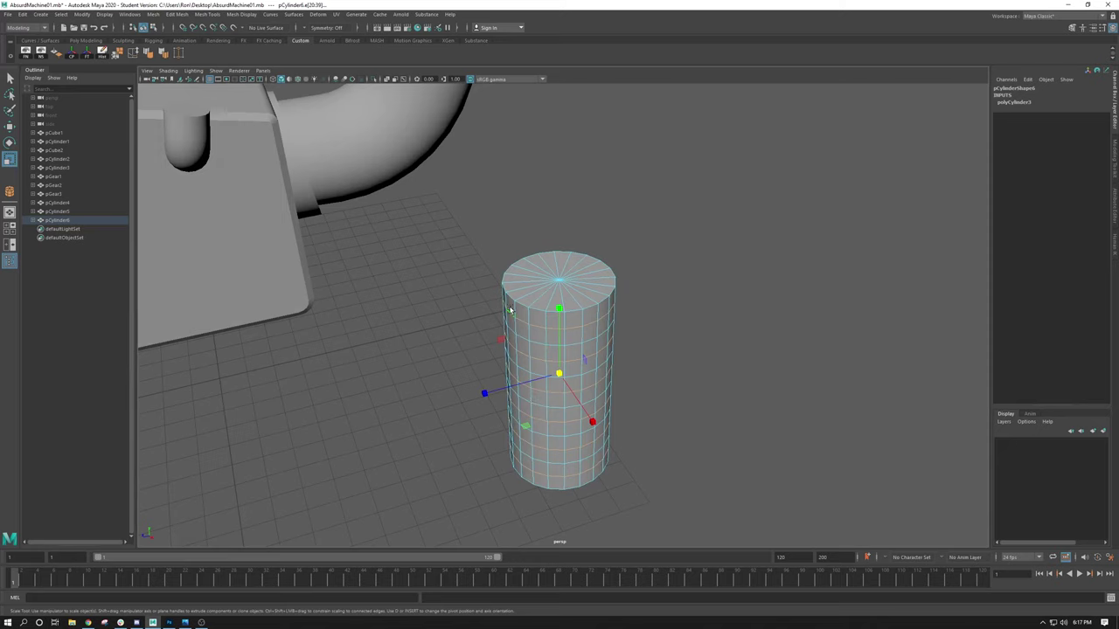
click(524, 426)
drag(525, 426, 542, 419)
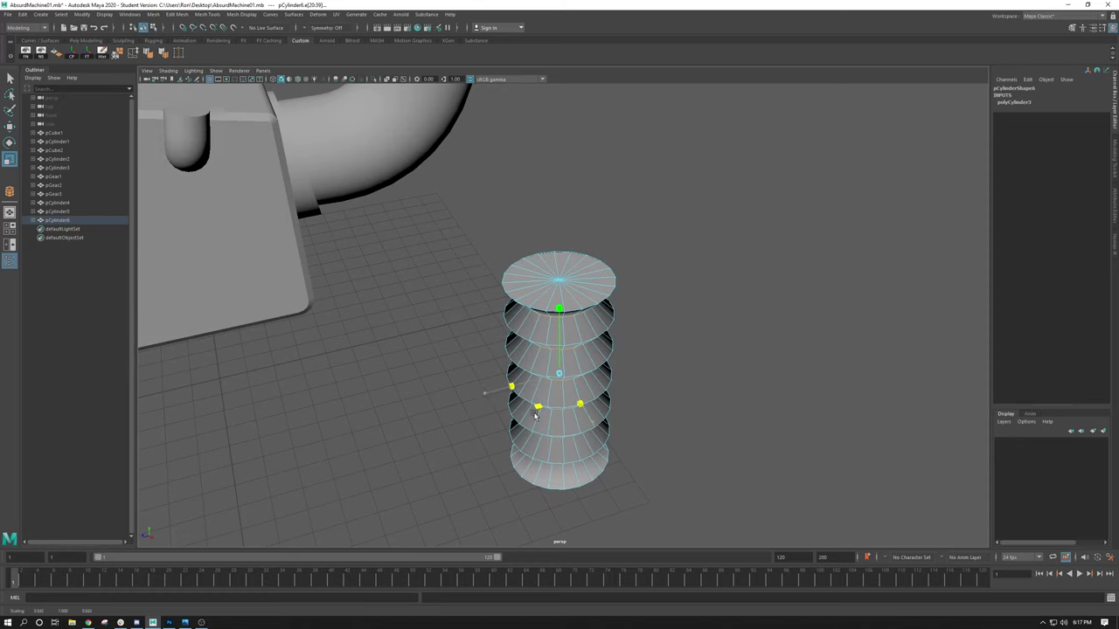
alt+drag(585, 376, 621, 308)
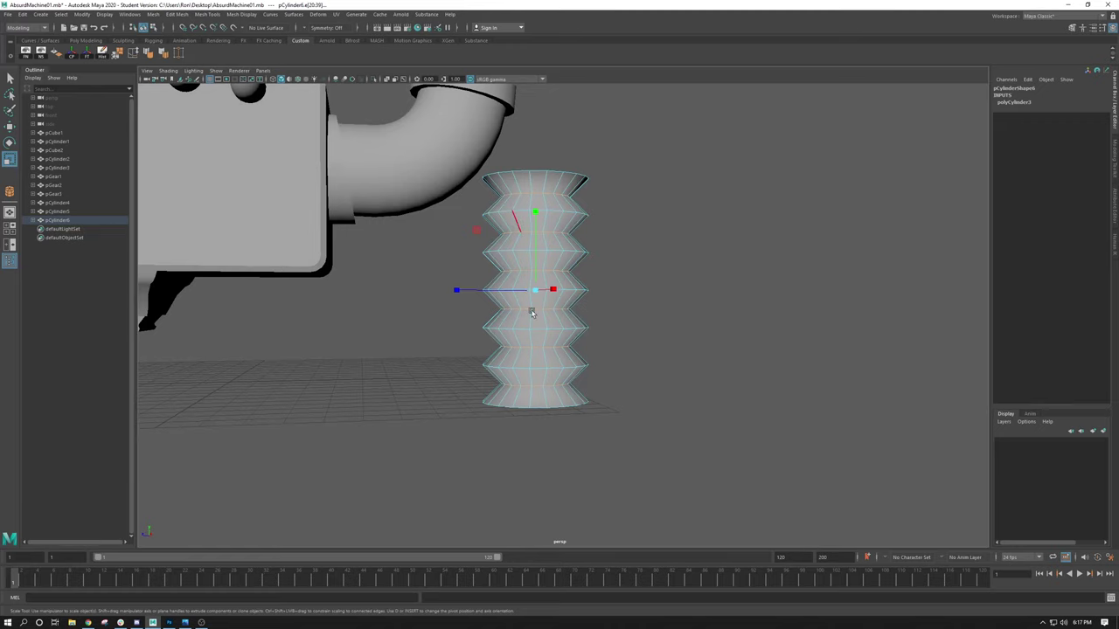
alt+drag(516, 378, 481, 402)
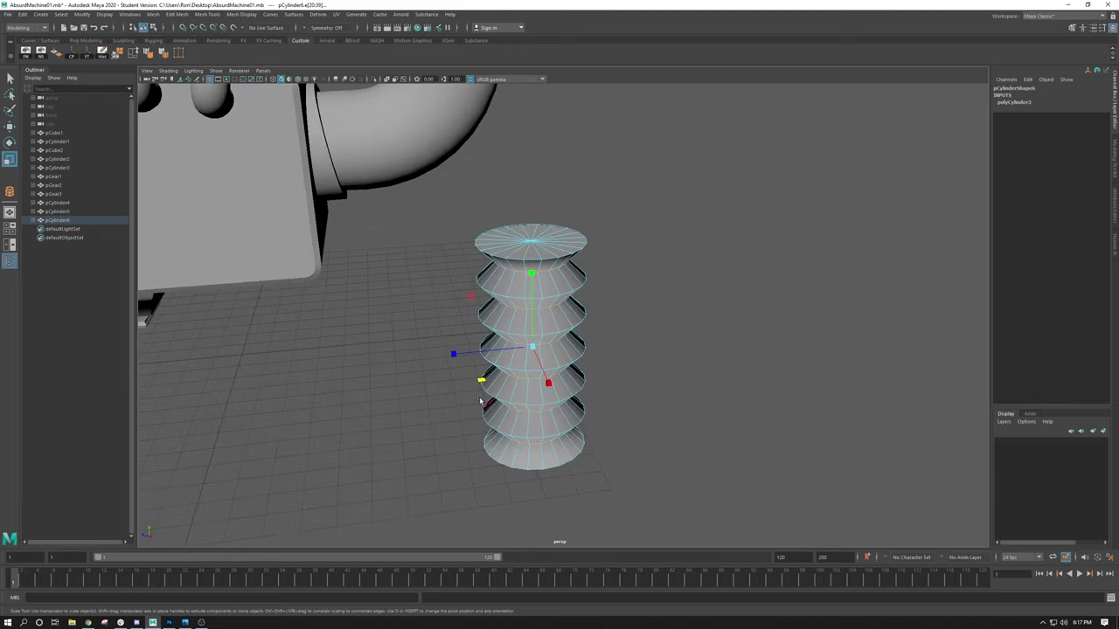
alt+drag(478, 290, 597, 353)
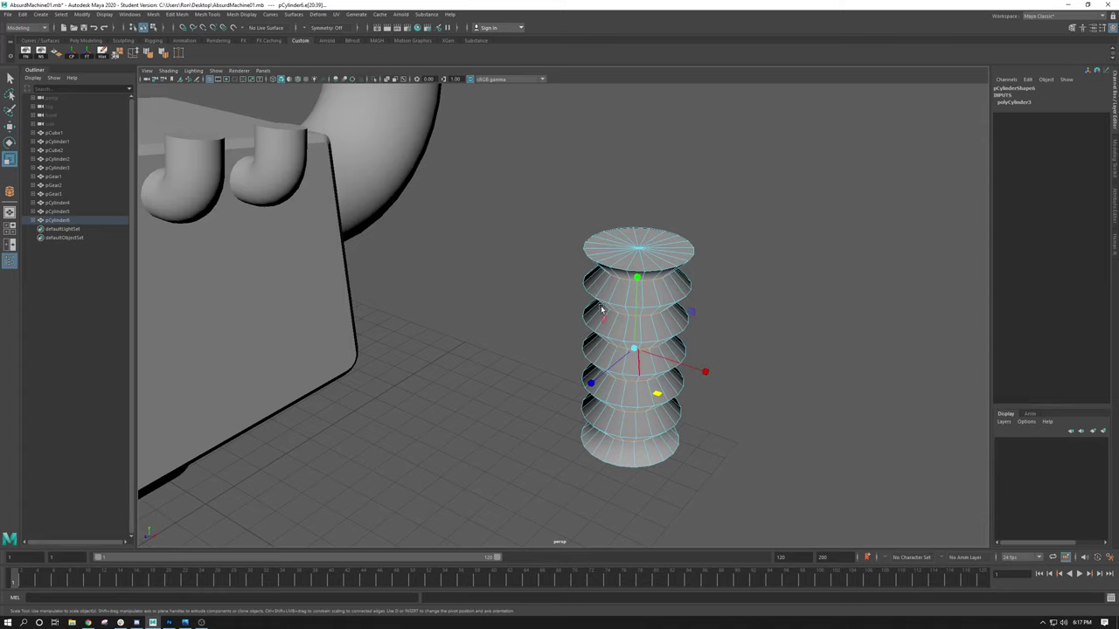
alt+drag(695, 330, 660, 243)
Bevel the pinched-in inner edge loops of the cylinder with 3 segments and a fraction of 0.34
click(696, 245)
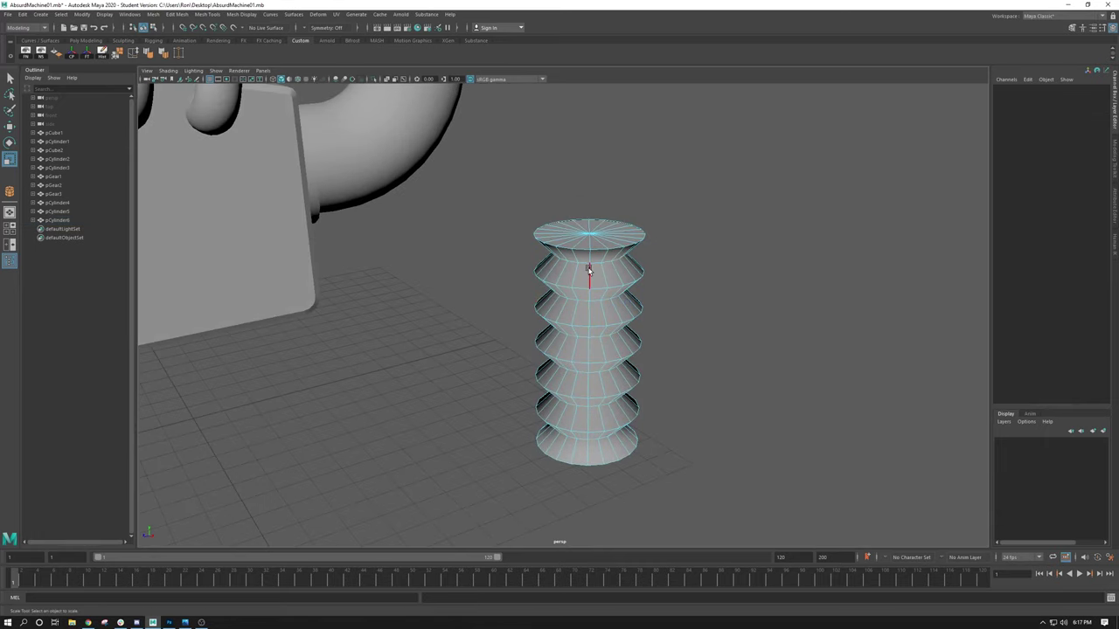
right_drag(599, 245, 588, 260)
double_click(617, 273)
key(w)
mouse_move(643, 284)
alt+mouse_down()
mouse_move(659, 312)
mouse_move(644, 305)
alt+mouse_up()
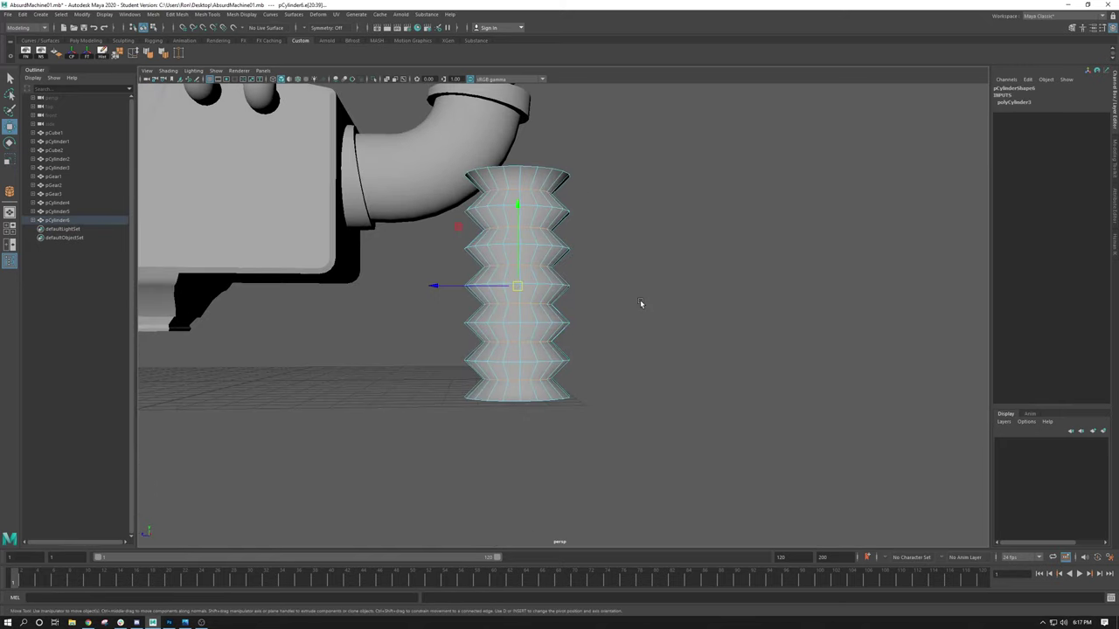
key(ctrl+b)
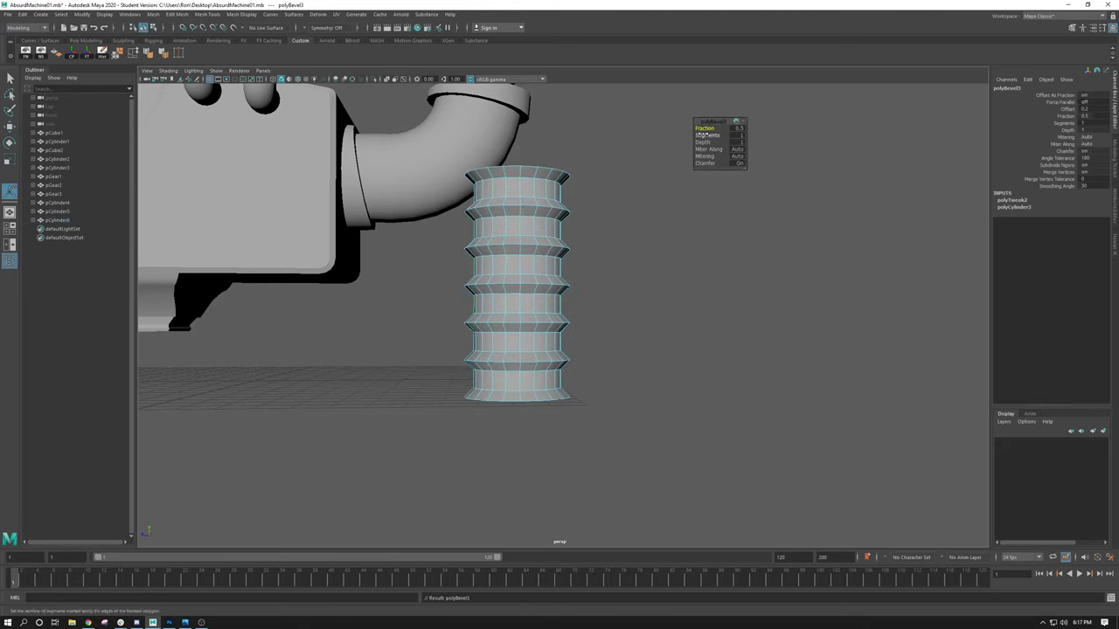
drag(704, 138, 730, 136)
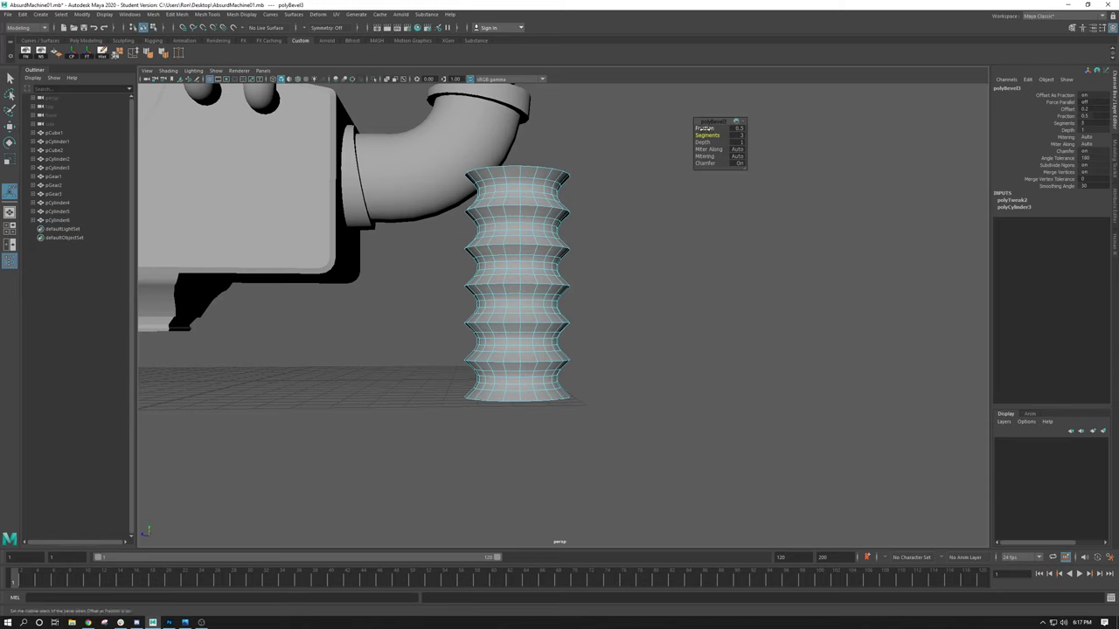
drag(710, 128, 692, 128)
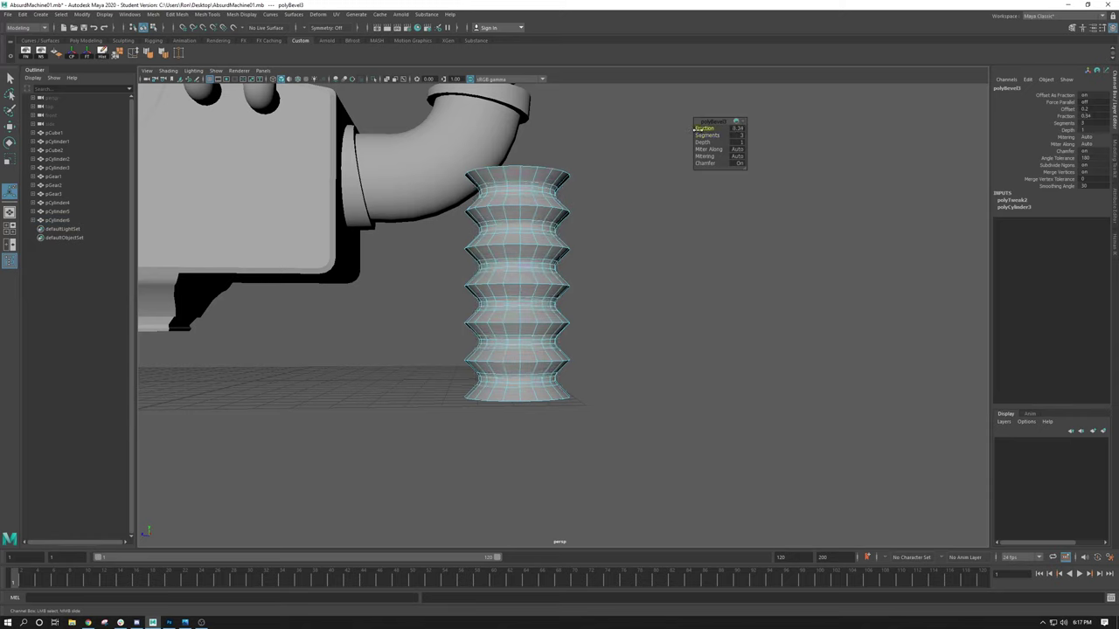
Bevel the five outer ridge edge loops with 1 segment and a fraction of 0.5, and return to object mode
double_click(512, 207)
double_click(514, 242)
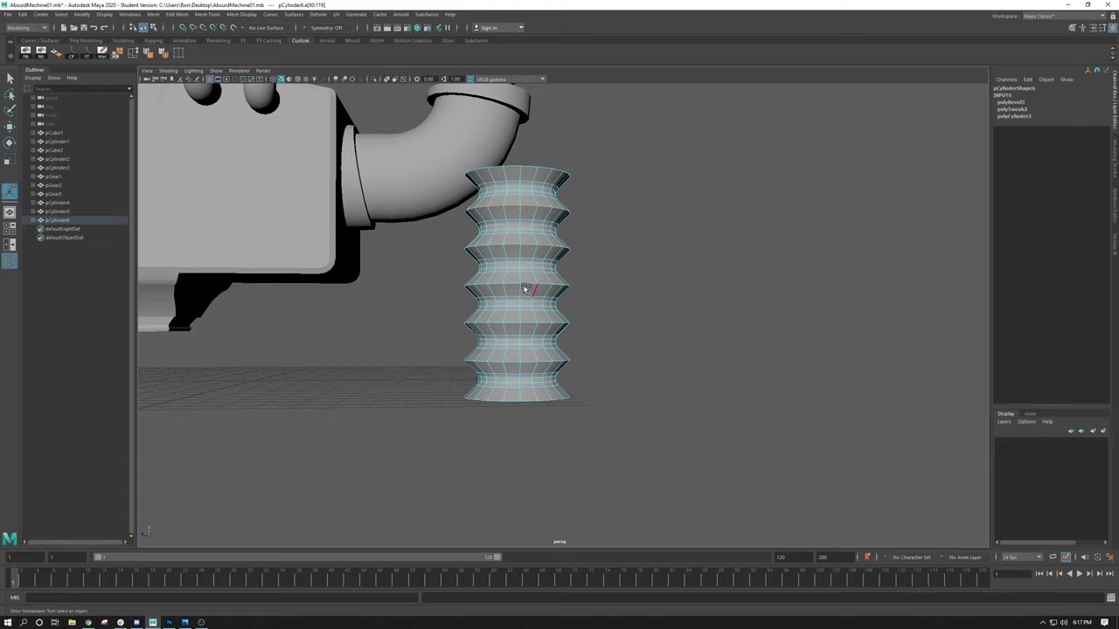
shift+double_click(504, 329)
shift+double_click(511, 366)
key(ctrl+b)
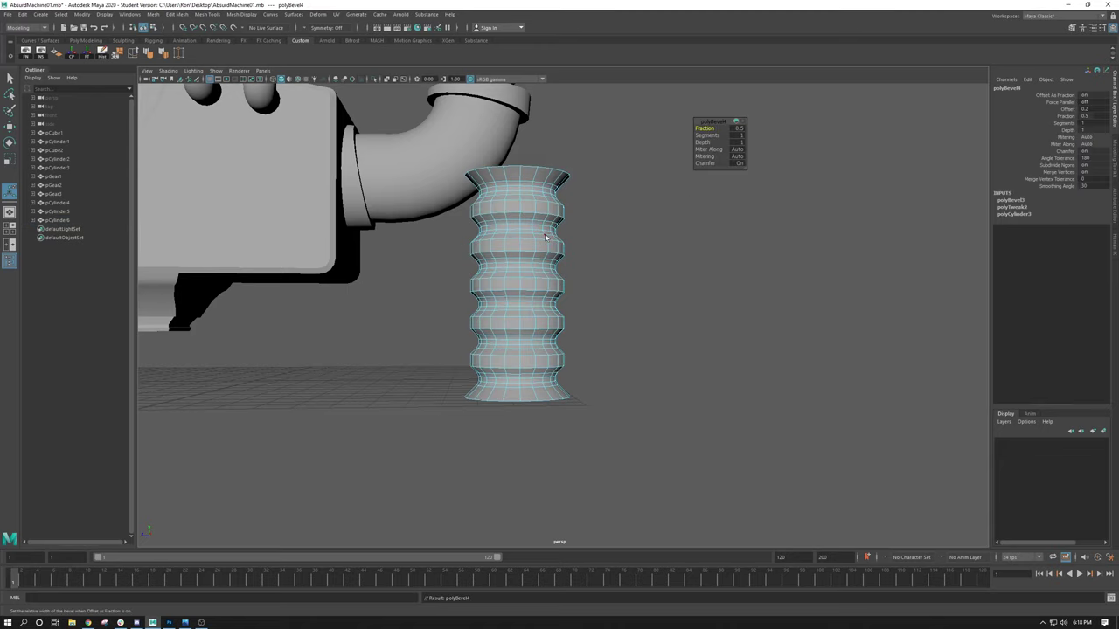
key(F8)
Examine the finished ribbed cylinder alongside the machine's ribbed pipe, elbow, gears and body from several angles
alt+drag(574, 227, 410, 202)
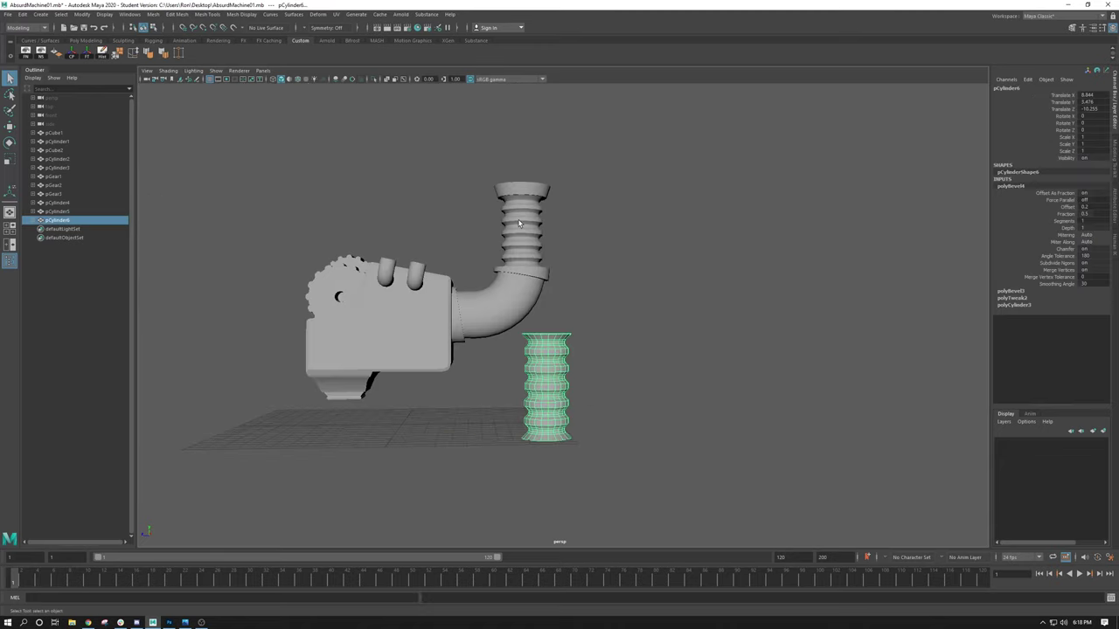
alt+right_drag(522, 269, 623, 336)
alt+middle_drag(590, 428, 636, 394)
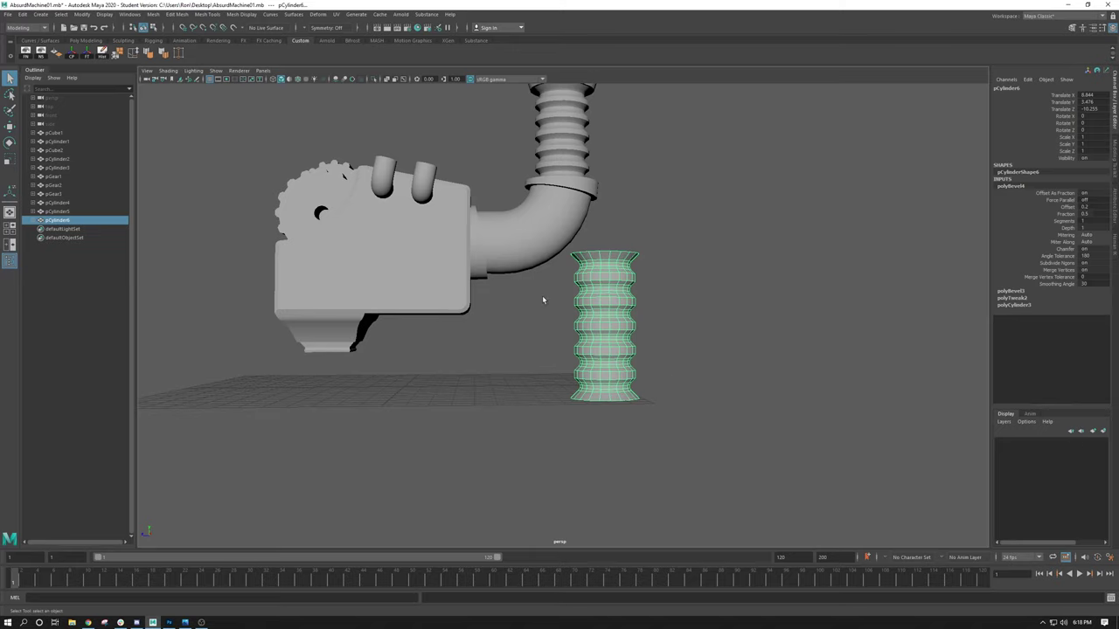
alt+drag(542, 296, 569, 345)
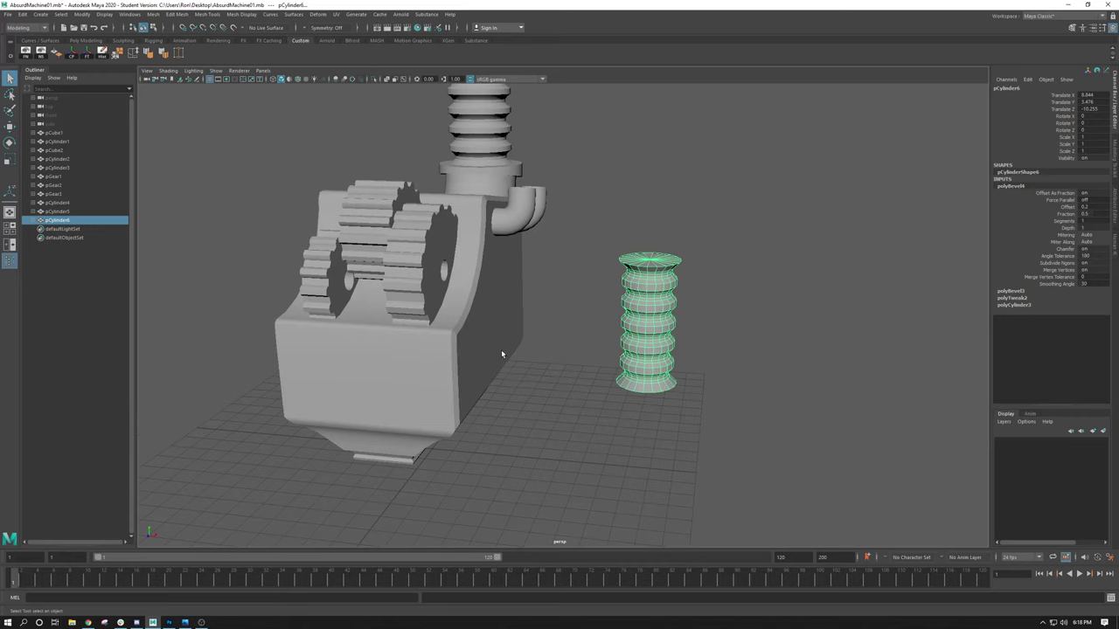
alt+drag(479, 340, 407, 287)
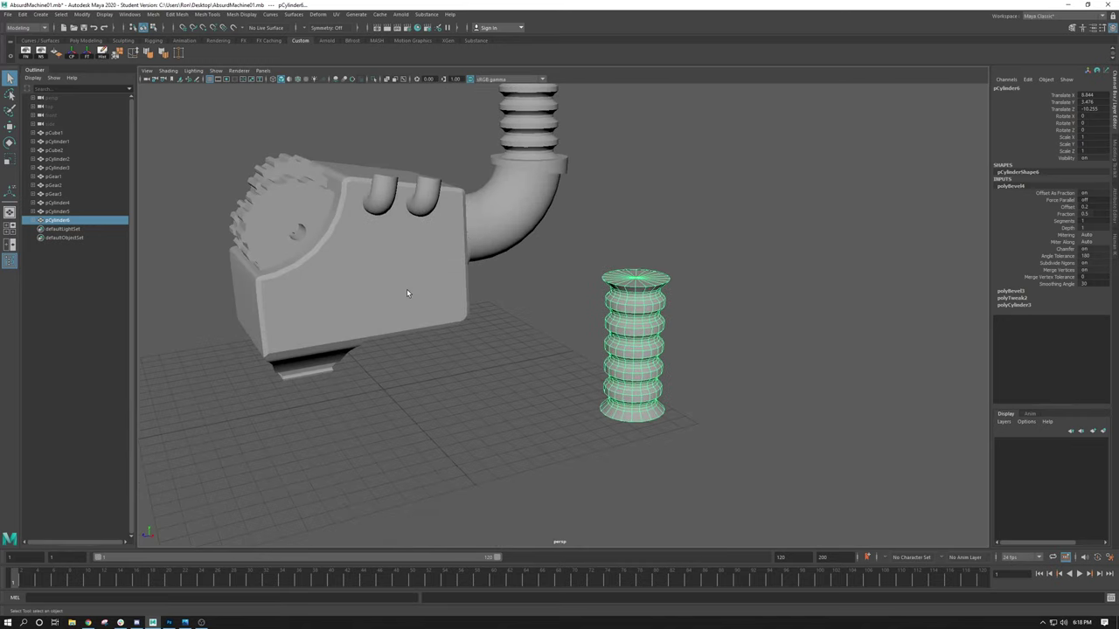
click(407, 290)
click(513, 213)
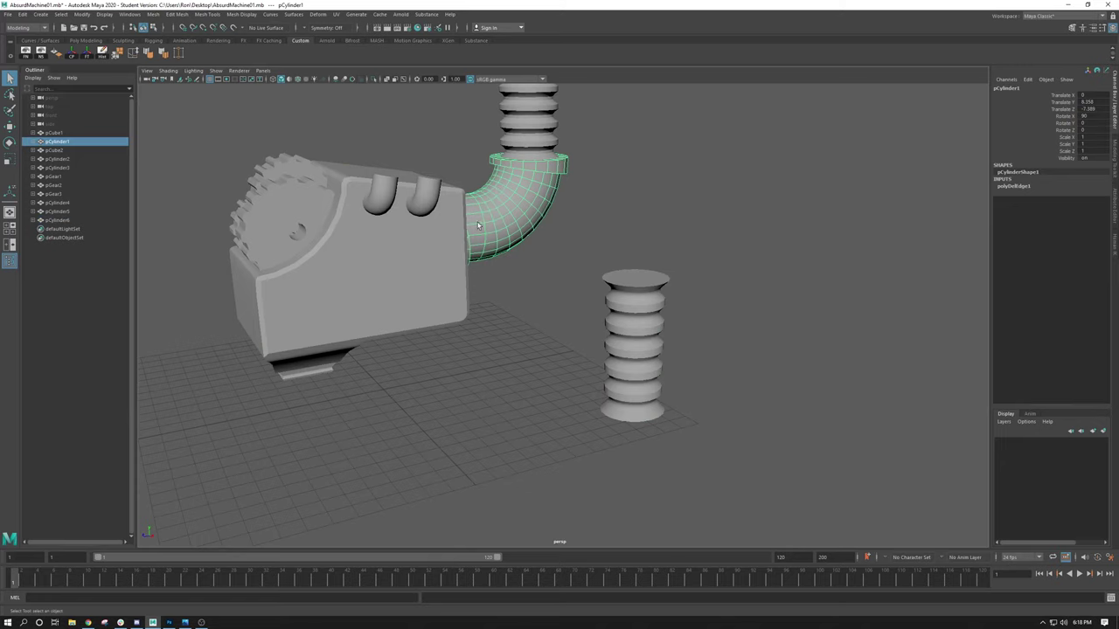
click(638, 349)
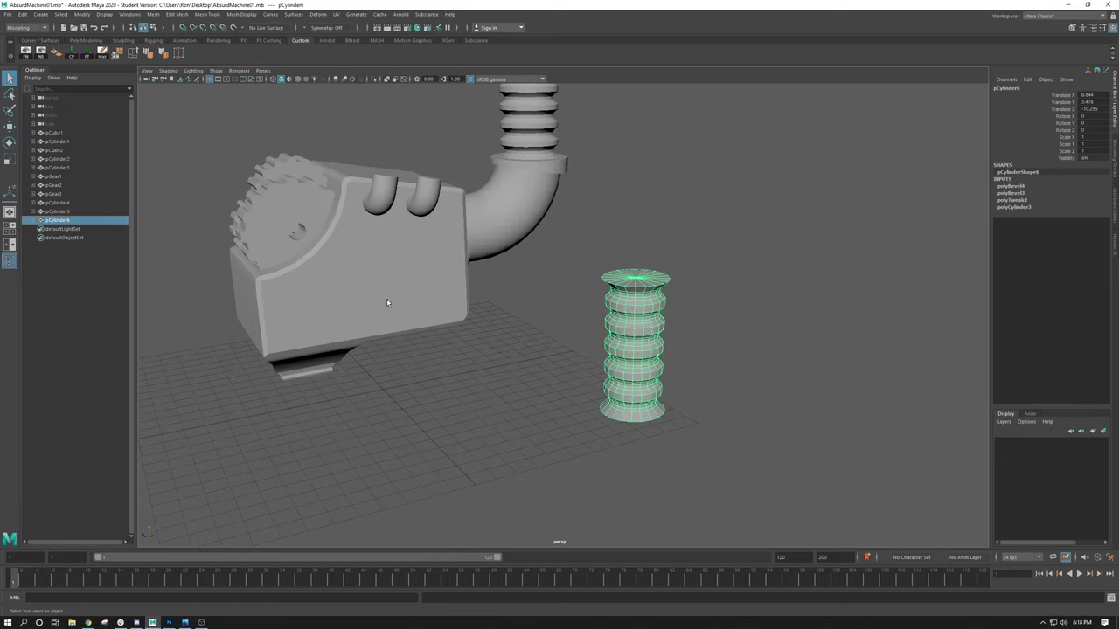
alt+drag(387, 303, 451, 304)
click(450, 379)
alt+drag(455, 391, 495, 373)
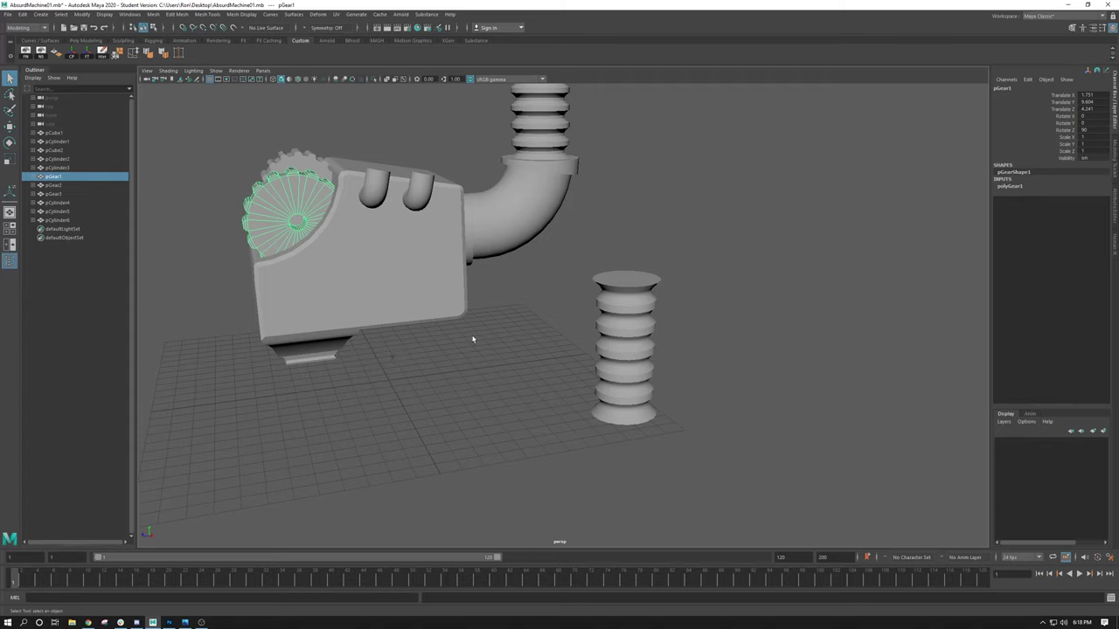
click(622, 308)
click(340, 293)
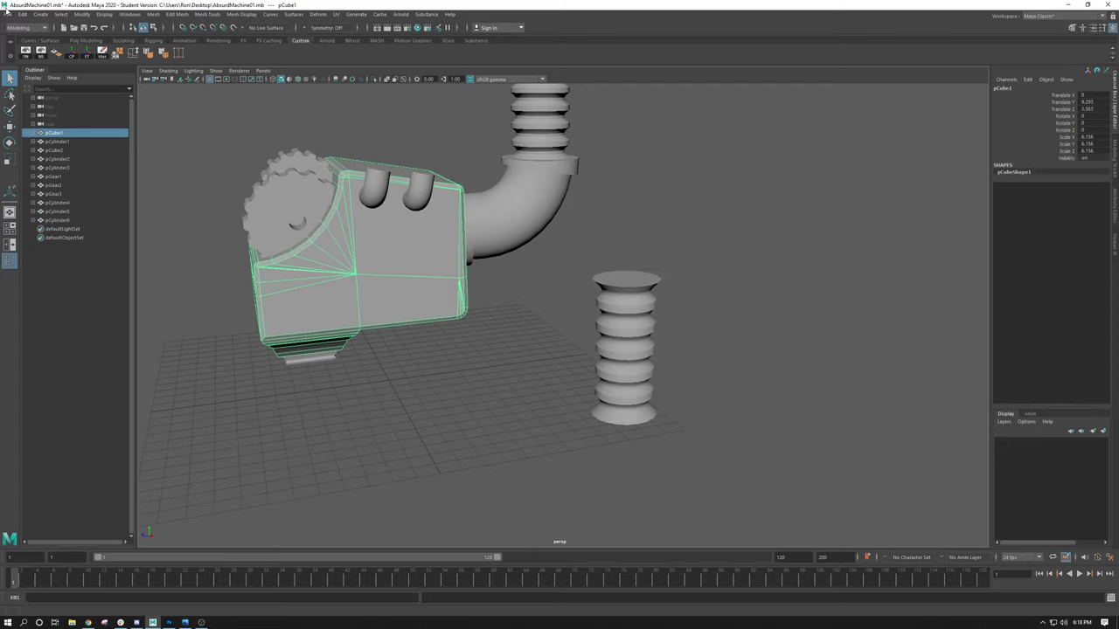
Save the scene under its existing name, accepting the student version notice
click(7, 13)
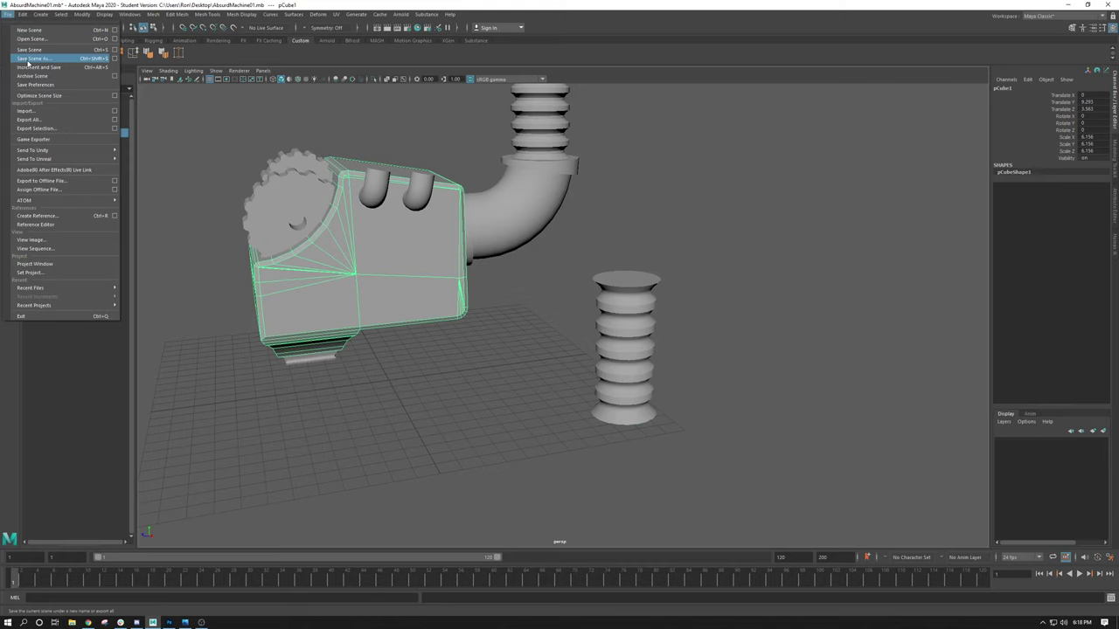
click(29, 49)
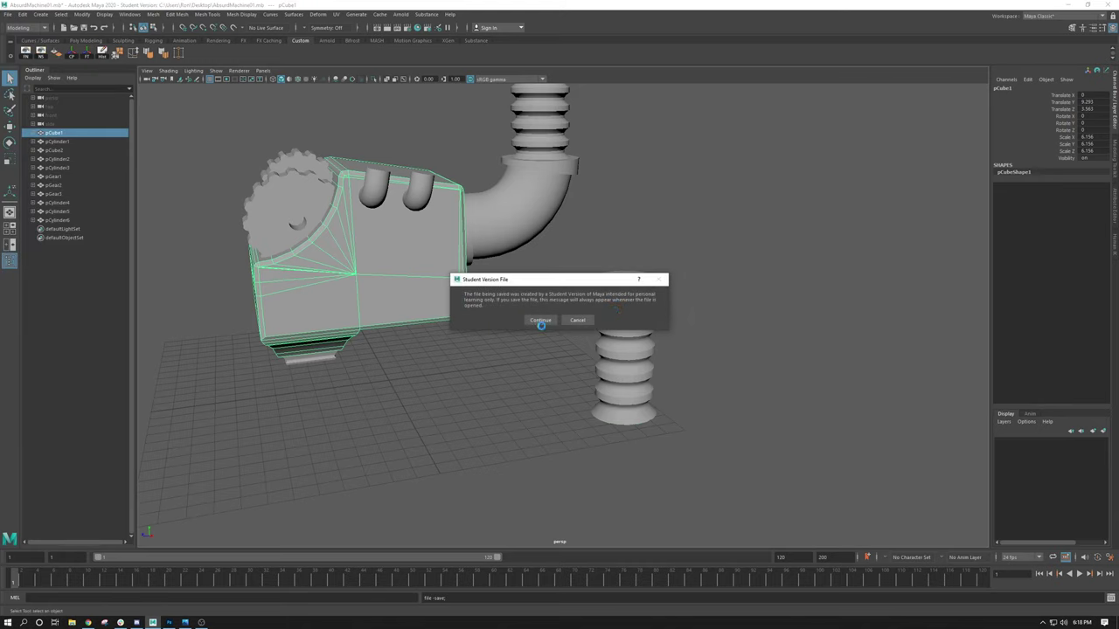
click(540, 321)
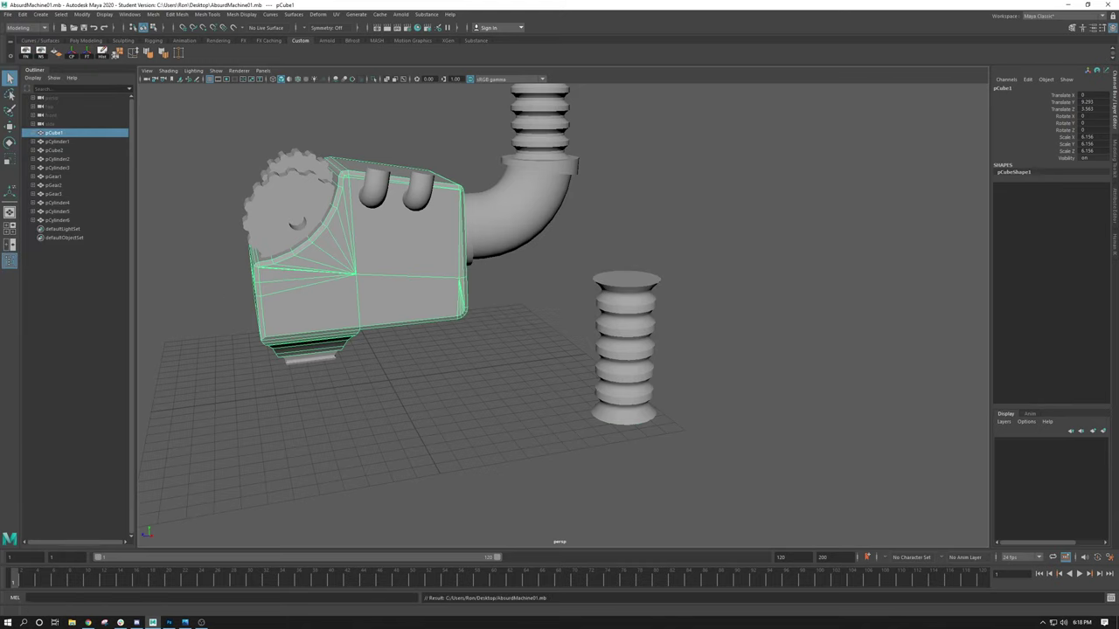
Switch to Photos to review the AbsurdMachine Reference.jpg image, move it off the viewport, and return to Maya with nothing selected
click(184, 622)
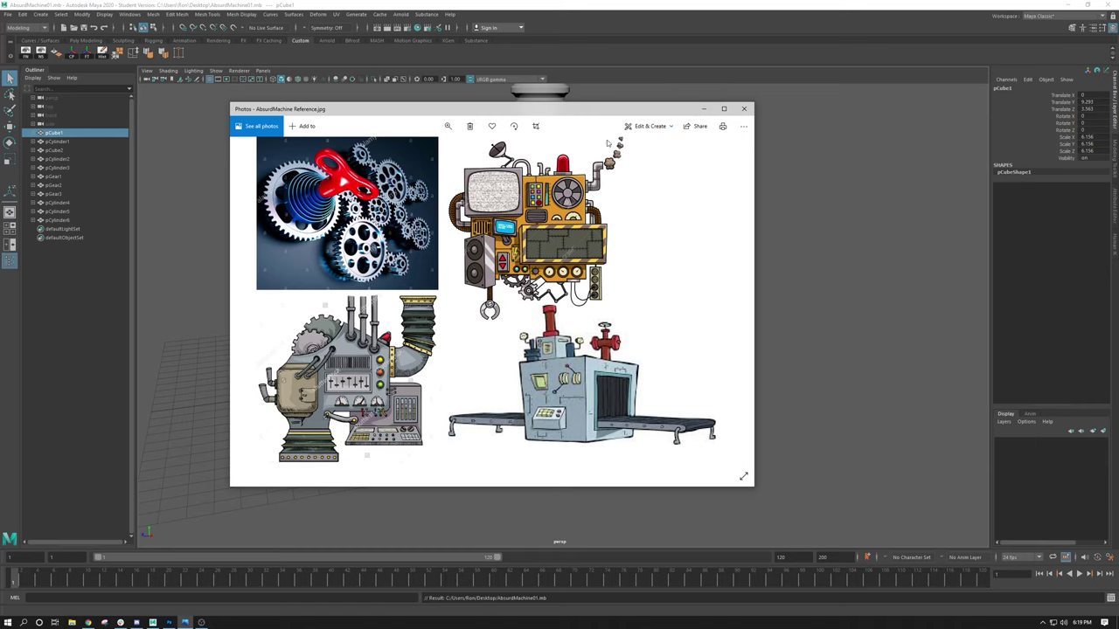
drag(596, 113, 595, 113)
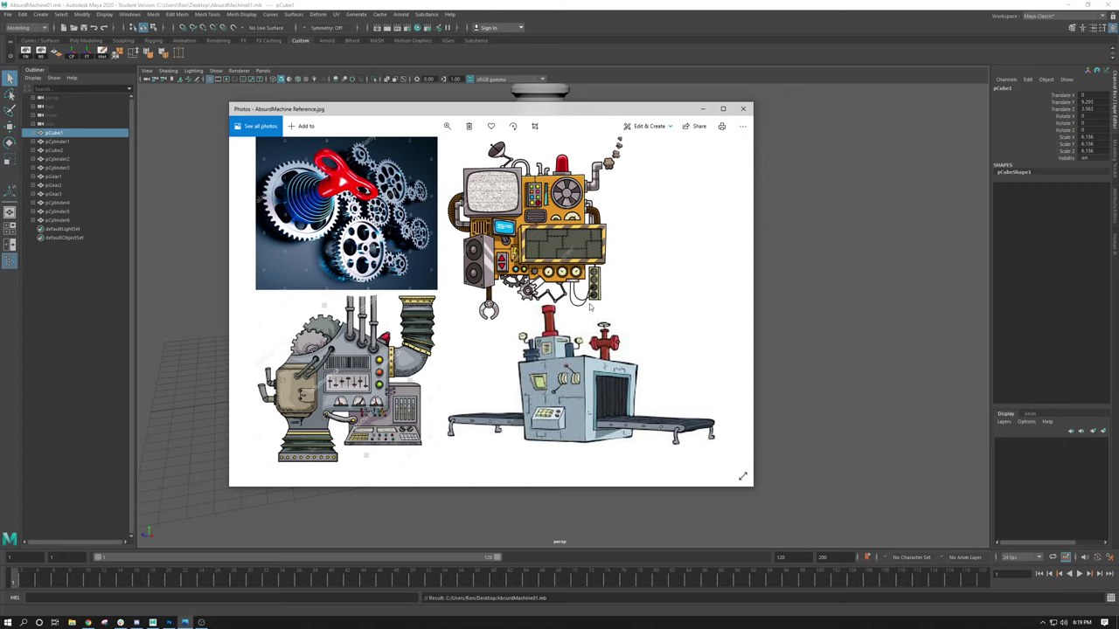
drag(529, 117, 9, 63)
click(7, 61)
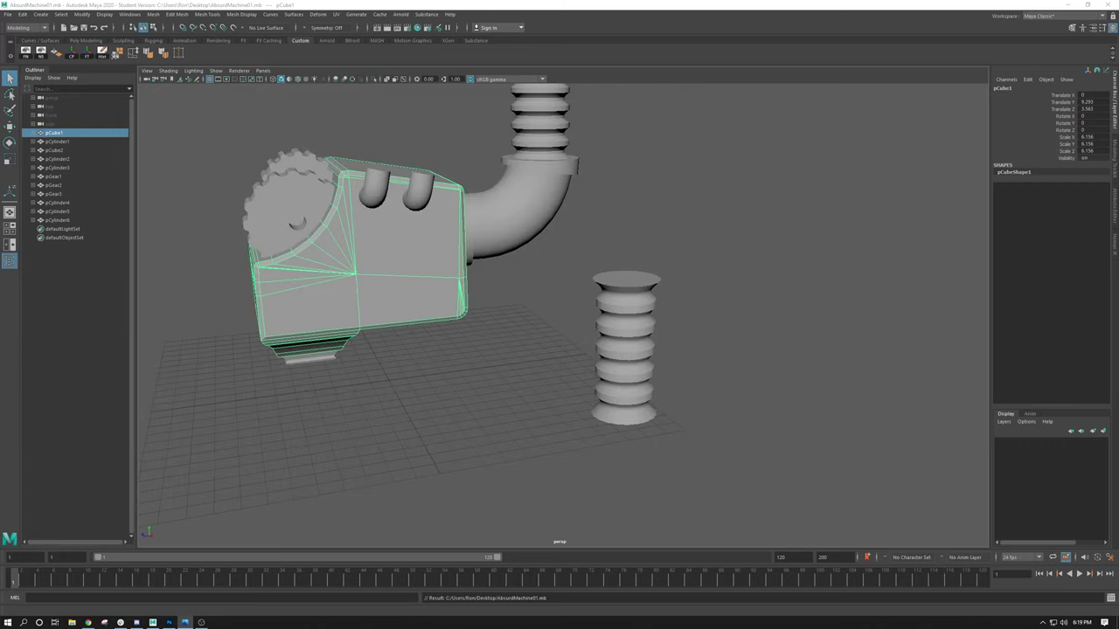
click(638, 184)
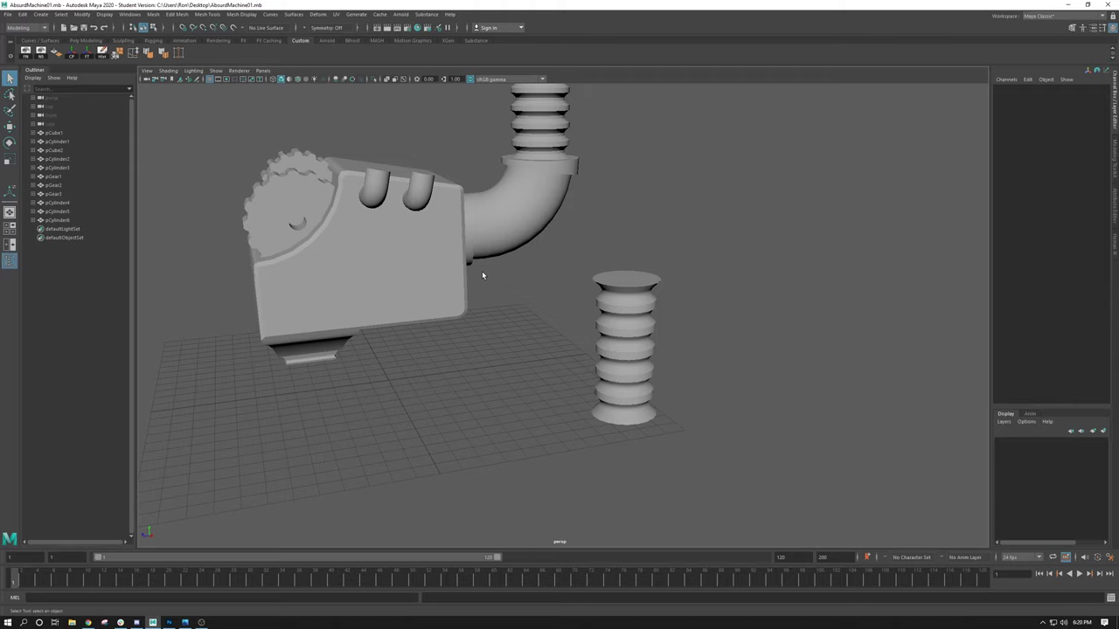
click(604, 297)
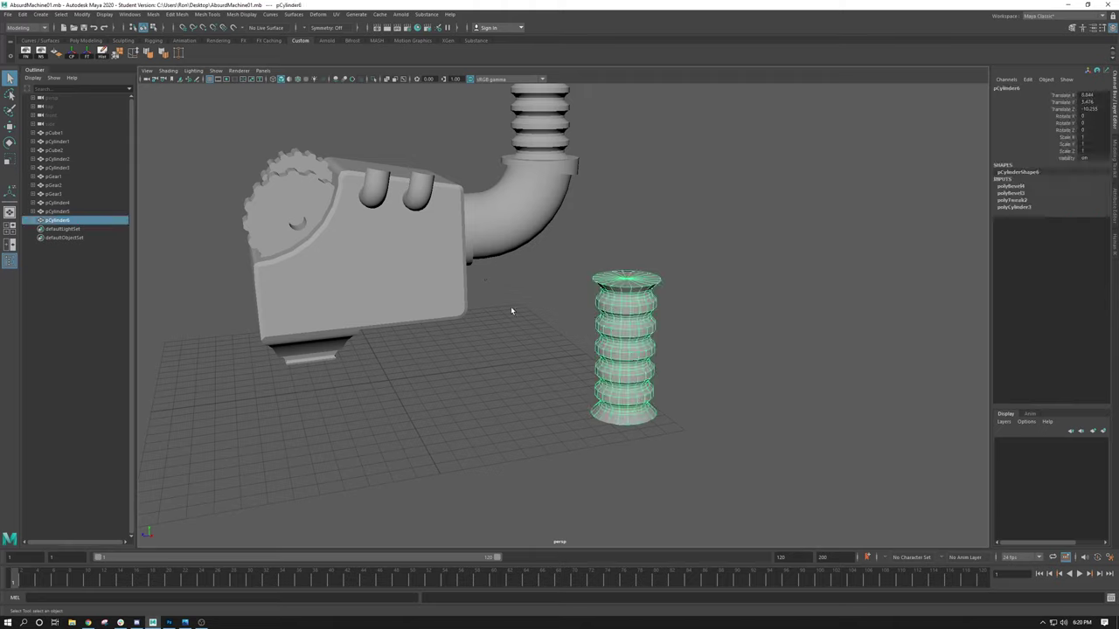
click(493, 368)
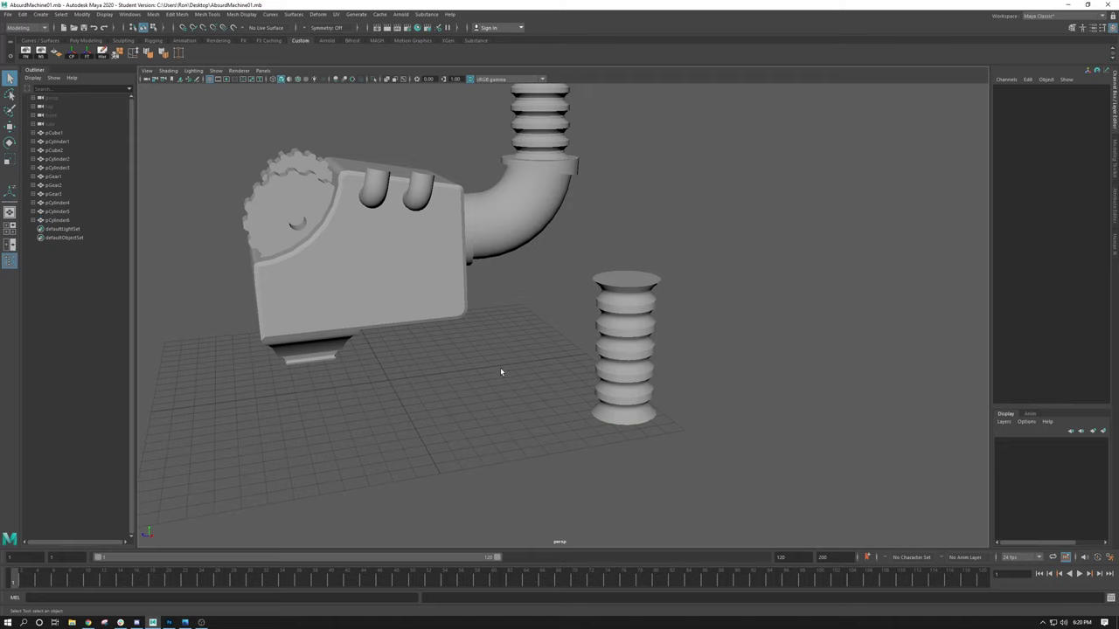